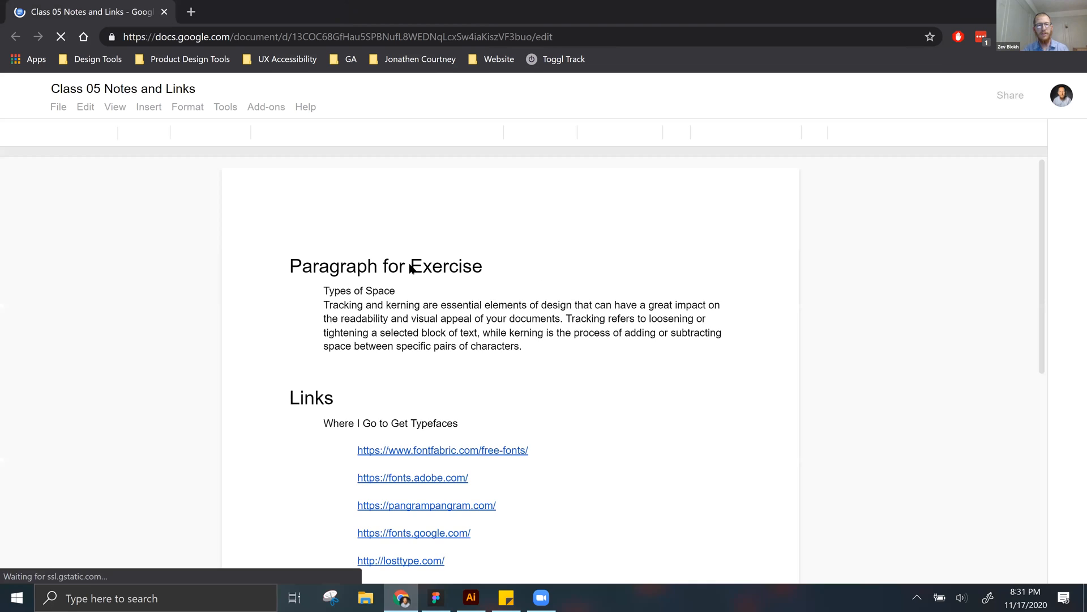
Step: Copy the Types of Space title and its paragraph from the Paragraph for Exercise section, and switch to Illustrator
{"action": "left_click_drag", "start_coordinate": [311, 291], "coordinate": [521, 344]}
{"action": "key", "text": "ctrl+c"}
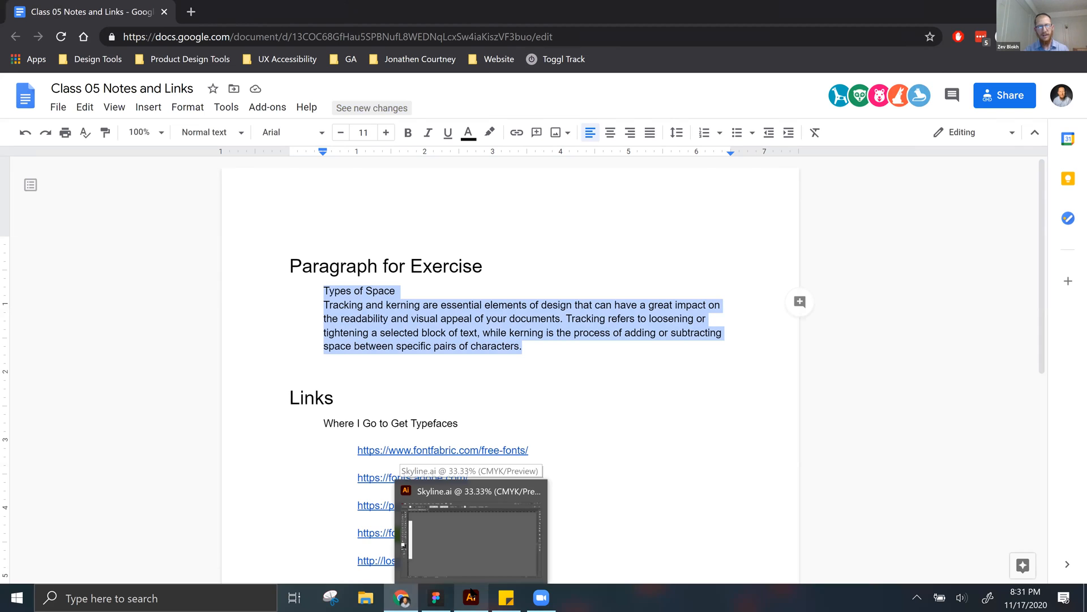
{"action": "left_click", "coordinate": [470, 591]}
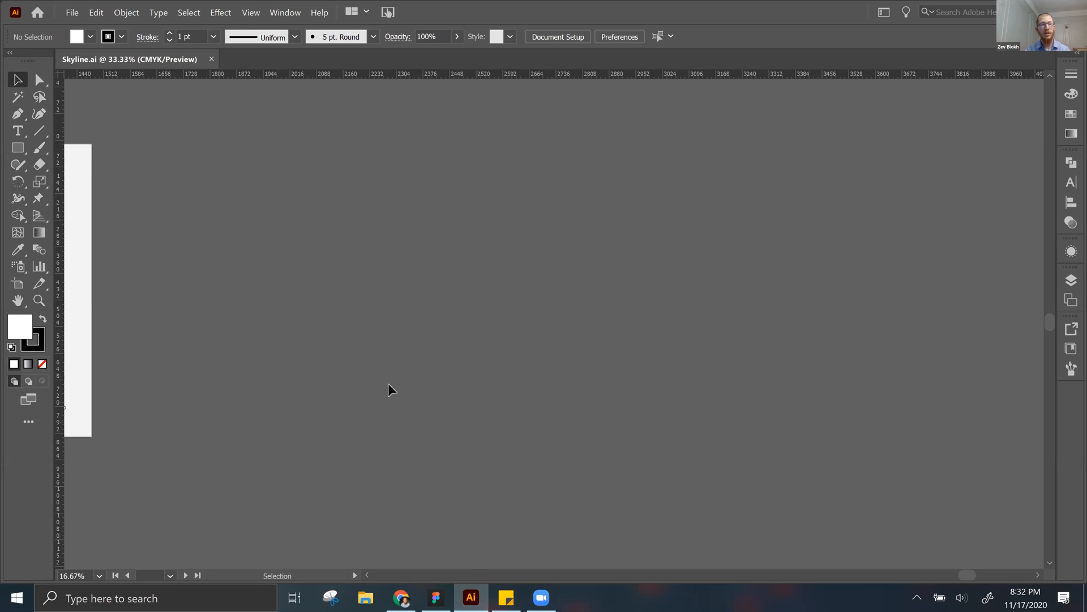
Step: Close Skyline.ai and create a new print document with the Letter preset, 612 x 792 pt, CMYK
{"action": "left_click", "coordinate": [213, 59]}
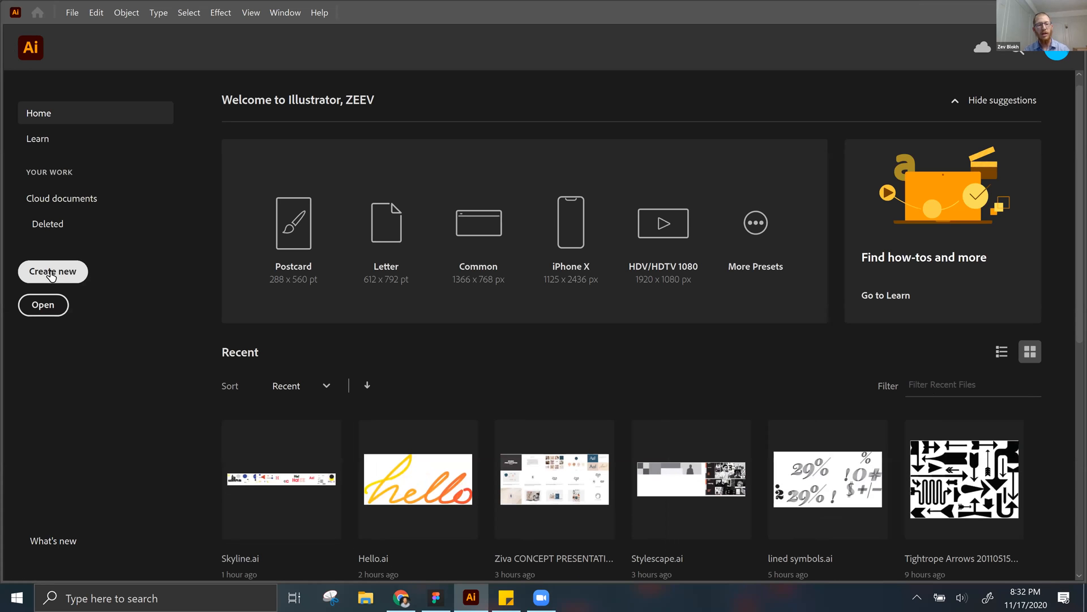
{"action": "left_click", "coordinate": [50, 273]}
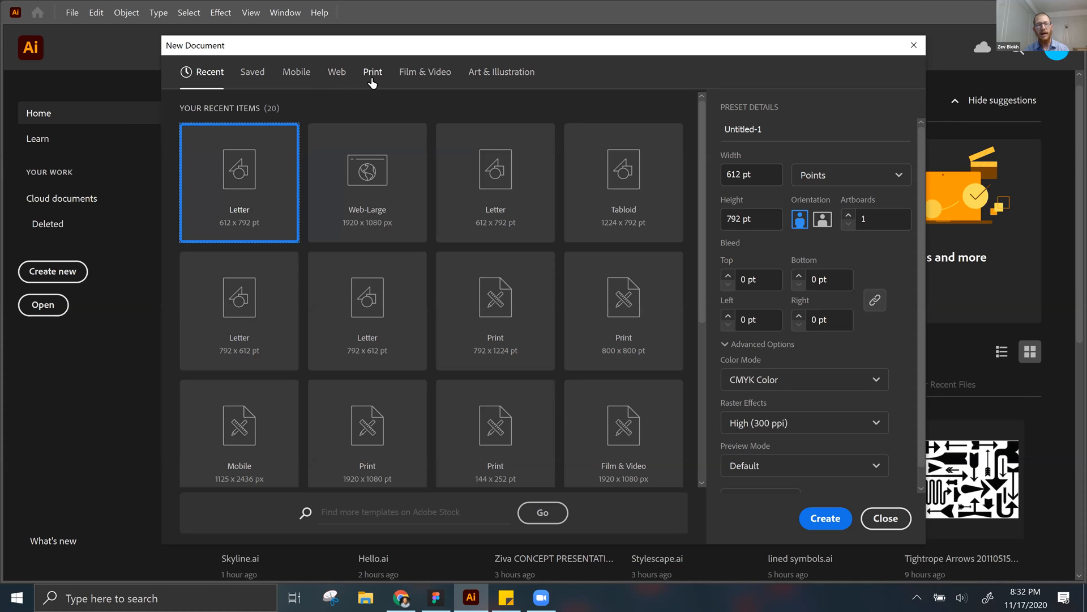
{"action": "left_click", "coordinate": [372, 78]}
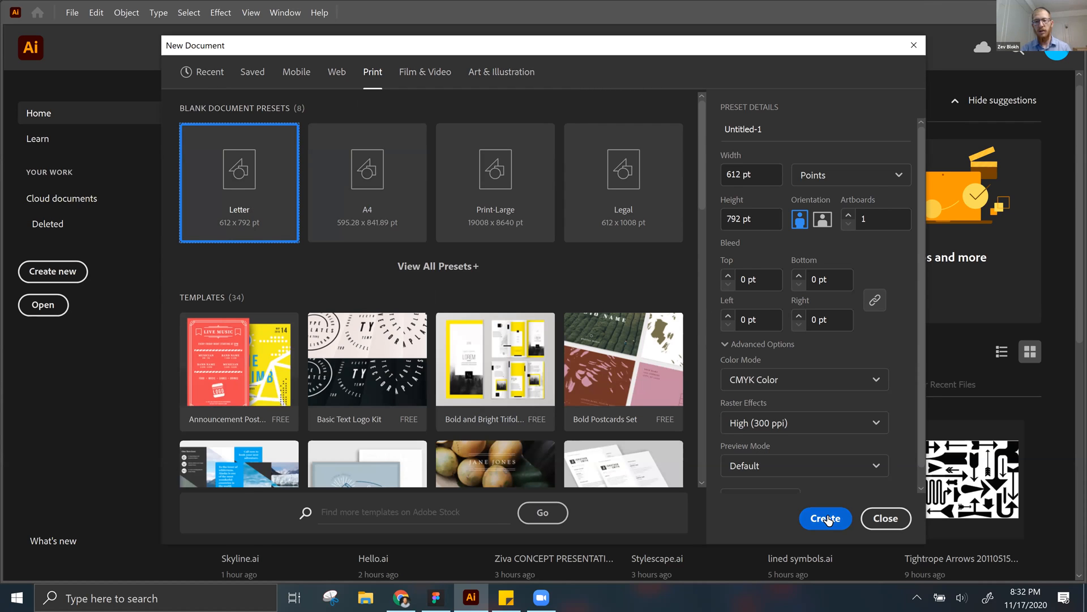
{"action": "left_click", "coordinate": [827, 520]}
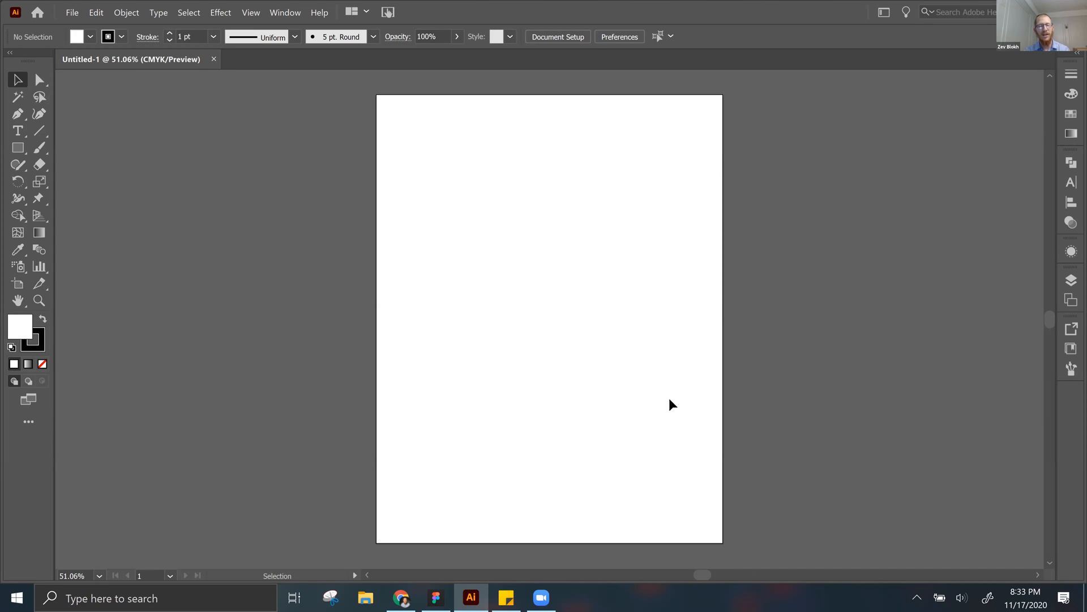
Step: Close the blank untitled document and reopen Skyline.ai from the recent files
{"action": "key", "text": "ctrl+w"}
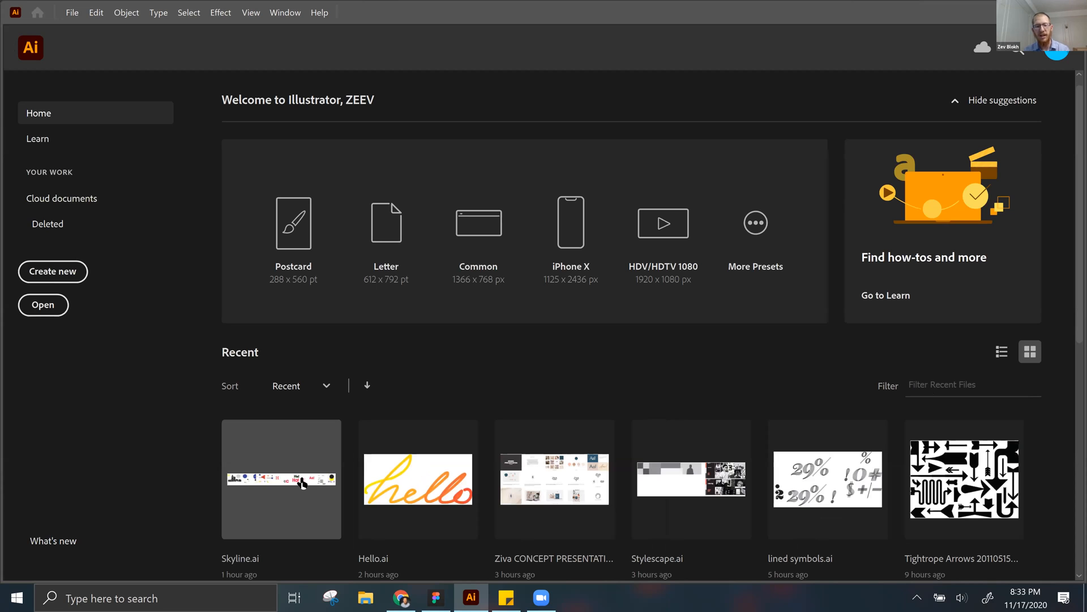
{"action": "left_click", "coordinate": [303, 482]}
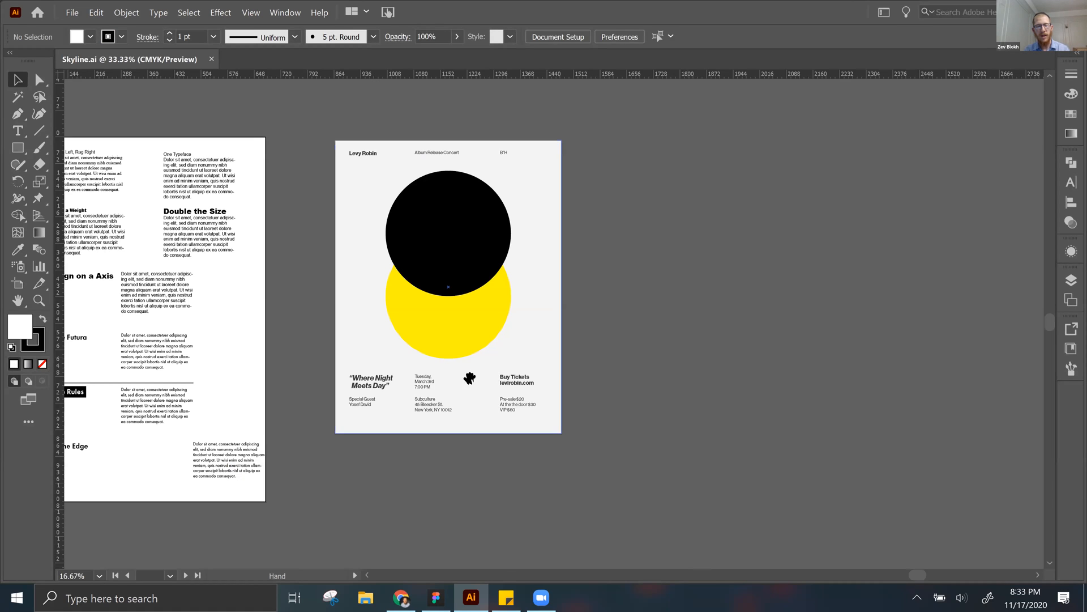
Step: Draw a new landscape artboard about 1068 x 792 pt beside the last artboard, aligned with its top and bottom edges
{"action": "left_click_drag", "start_coordinate": [620, 330], "coordinate": [291, 346]}
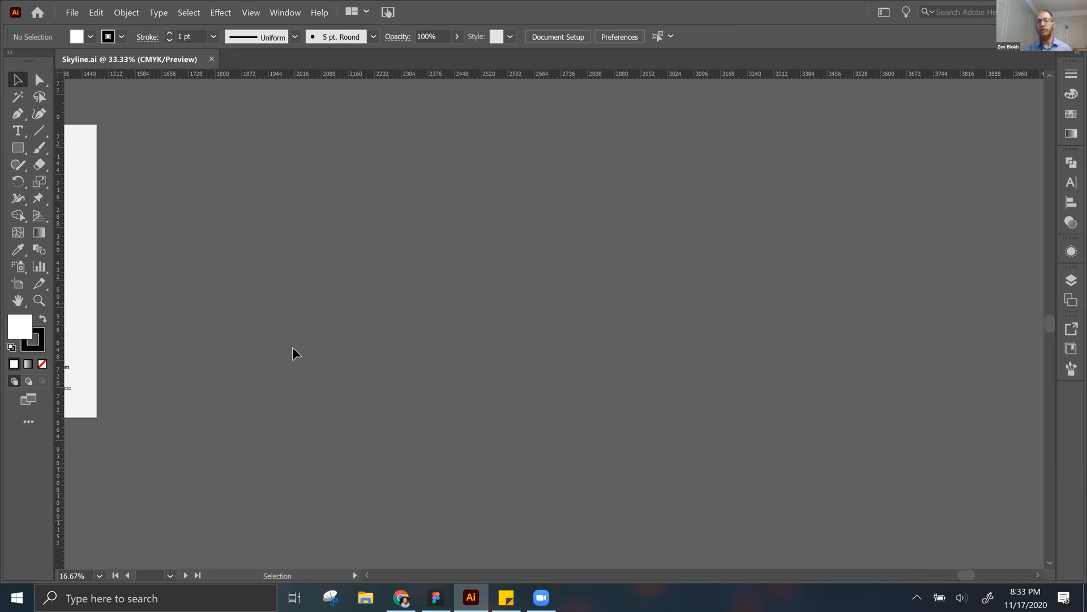
{"action": "left_click", "coordinate": [17, 283]}
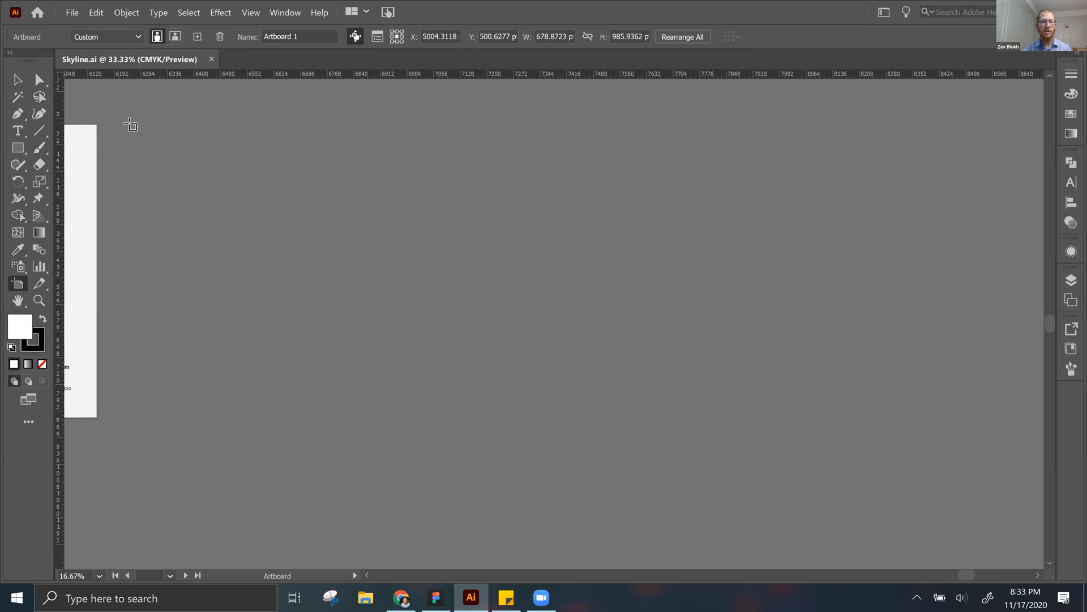
{"action": "left_click_drag", "start_coordinate": [129, 124], "coordinate": [522, 417]}
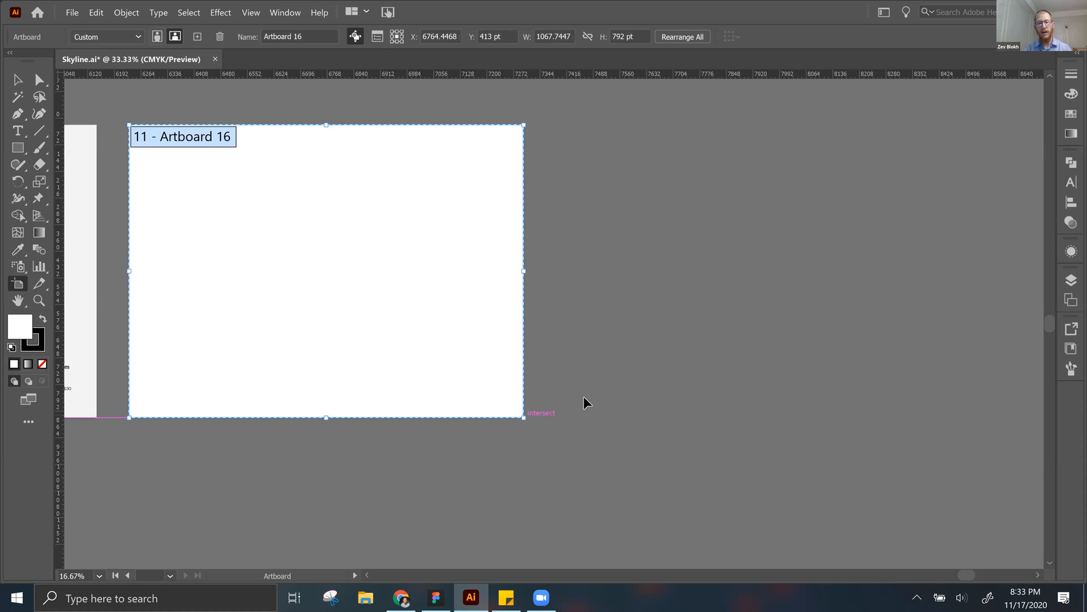
{"action": "key", "text": "Escape"}
{"action": "key", "text": "space"}
{"action": "left_click_drag", "start_coordinate": [505, 356], "coordinate": [537, 378]}
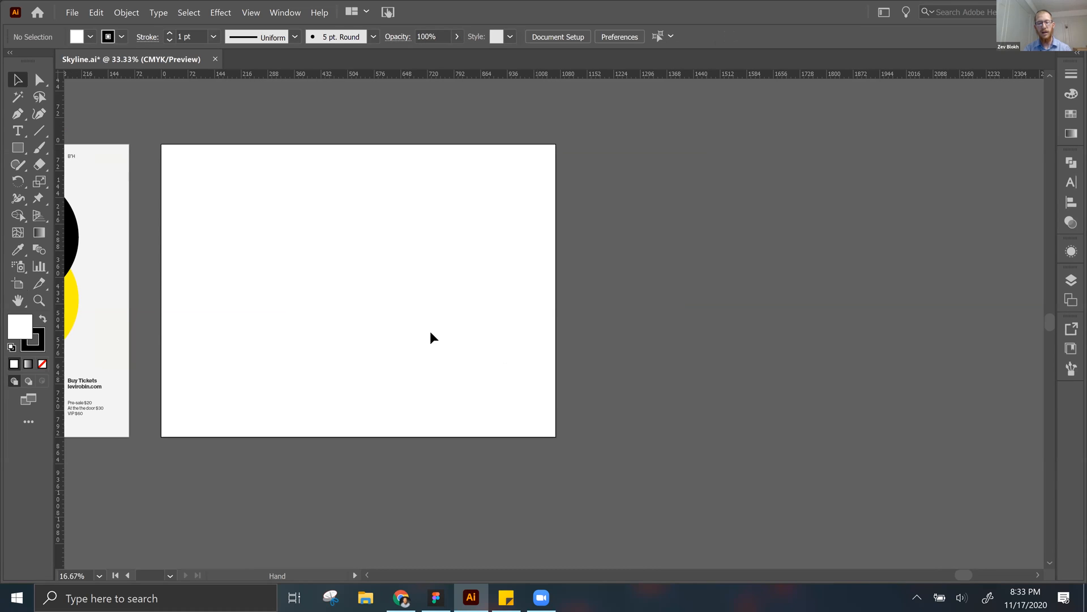
Step: Move the new artboard farther away from the neighboring poster artboard
{"action": "key", "text": "shift+o"}
{"action": "left_click_drag", "start_coordinate": [430, 333], "coordinate": [585, 328]}
{"action": "key", "text": "Escape"}
{"action": "key", "text": "space"}
{"action": "left_click_drag", "start_coordinate": [299, 368], "coordinate": [177, 373]}
{"action": "key", "text": "ctrl+equal"}
{"action": "key", "text": "space"}
{"action": "left_click_drag", "start_coordinate": [141, 326], "coordinate": [364, 364]}
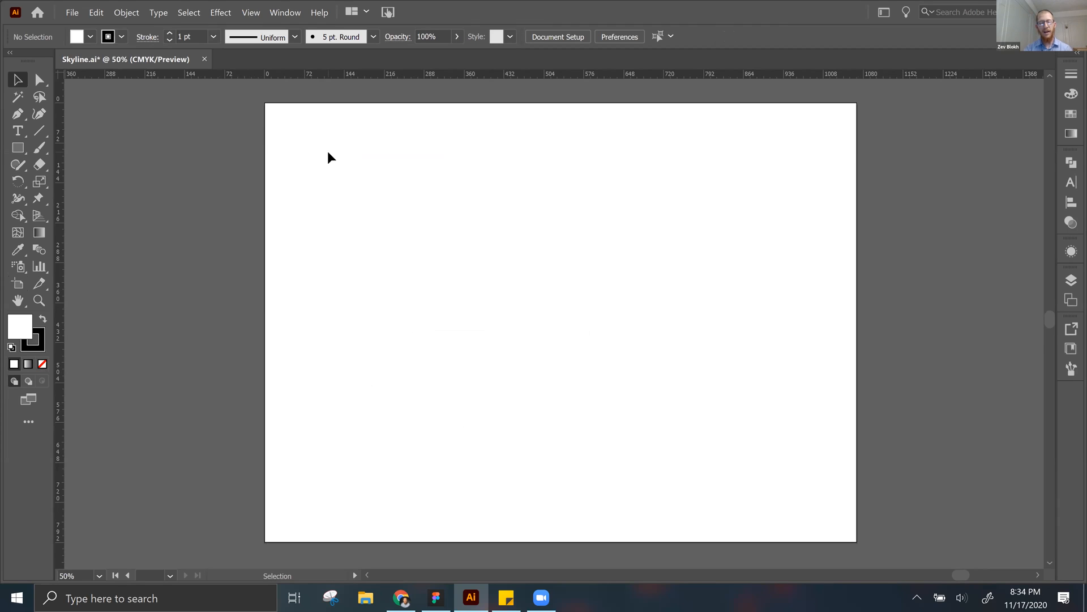
Step: Paste the copied Types of Space text onto the artboard as point text and remove it again
{"action": "key", "text": "ctrl+v"}
{"action": "left_click", "coordinate": [329, 177]}
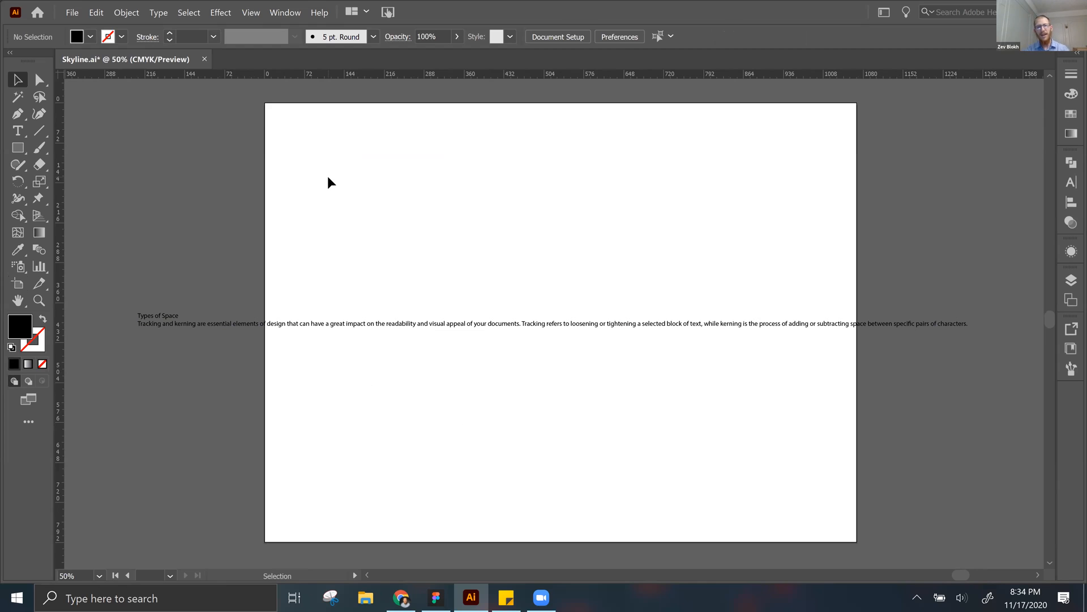
{"action": "left_click_drag", "start_coordinate": [328, 176], "coordinate": [265, 373]}
{"action": "left_click", "coordinate": [286, 337]}
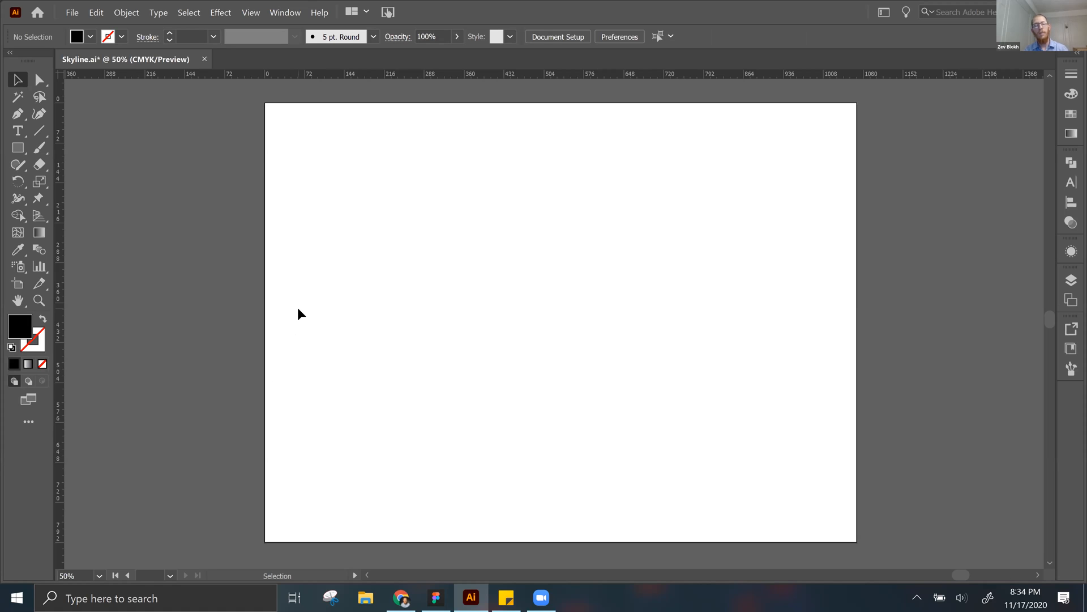
Step: Place a line of point type with the Lorem ipsum placeholder on the artboard, viewed at 100%
{"action": "key", "text": "t"}
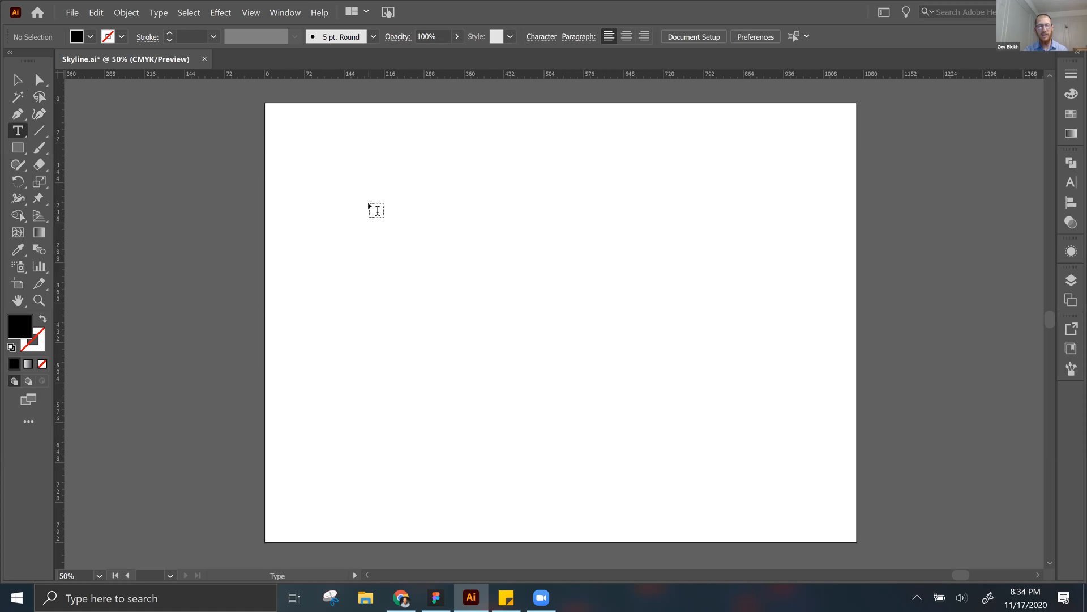
{"action": "key", "text": "ctrl+1"}
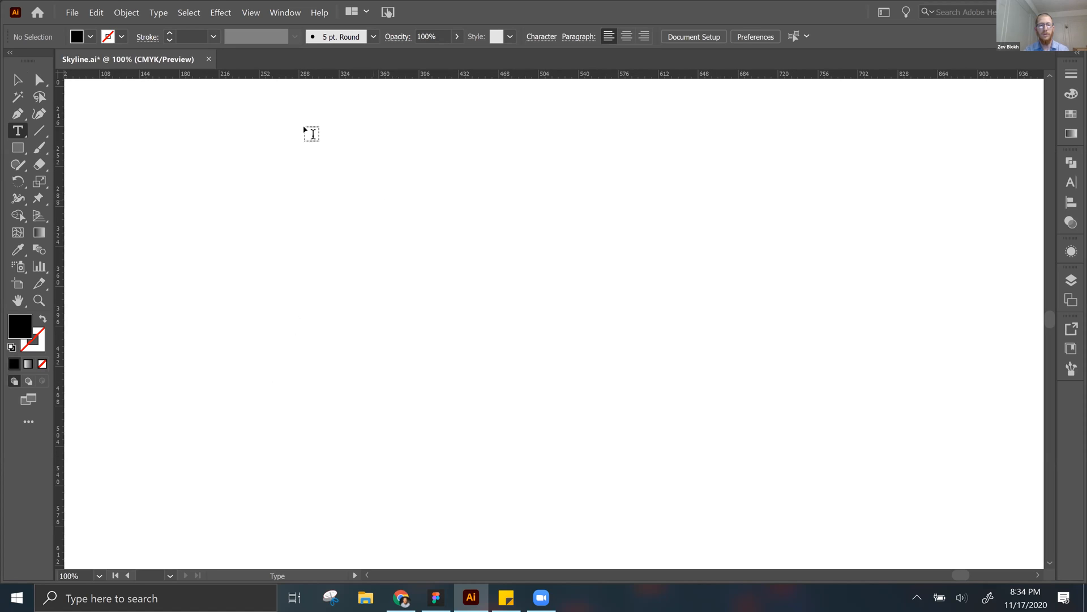
{"action": "scroll", "coordinate": [298, 160], "scroll_direction": "up", "scroll_amount": 1}
{"action": "key", "text": "space"}
{"action": "left_click_drag", "start_coordinate": [297, 160], "coordinate": [379, 165]}
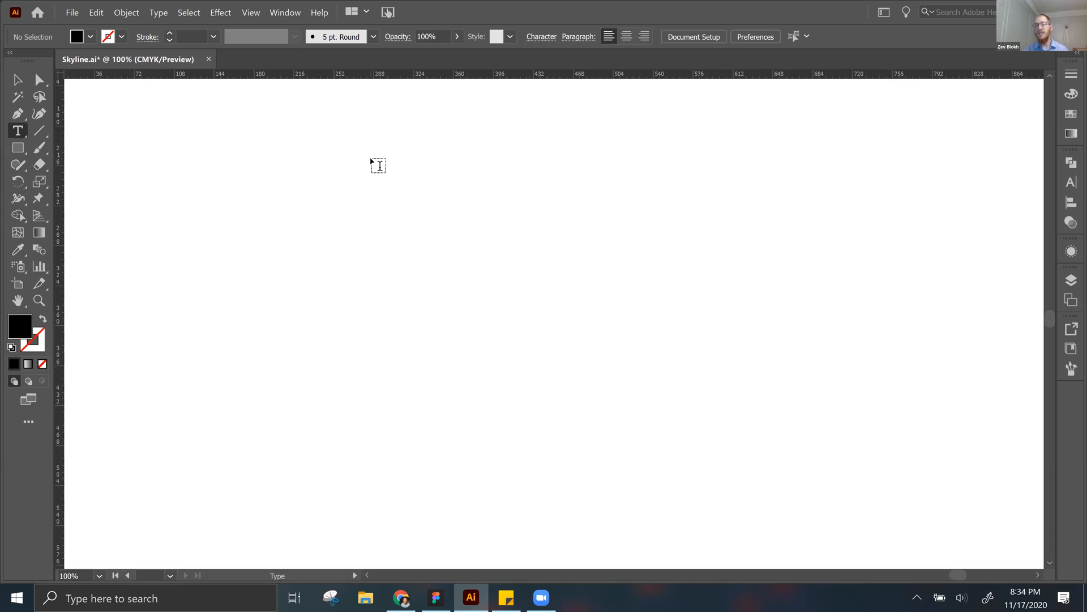
{"action": "left_click", "coordinate": [327, 164]}
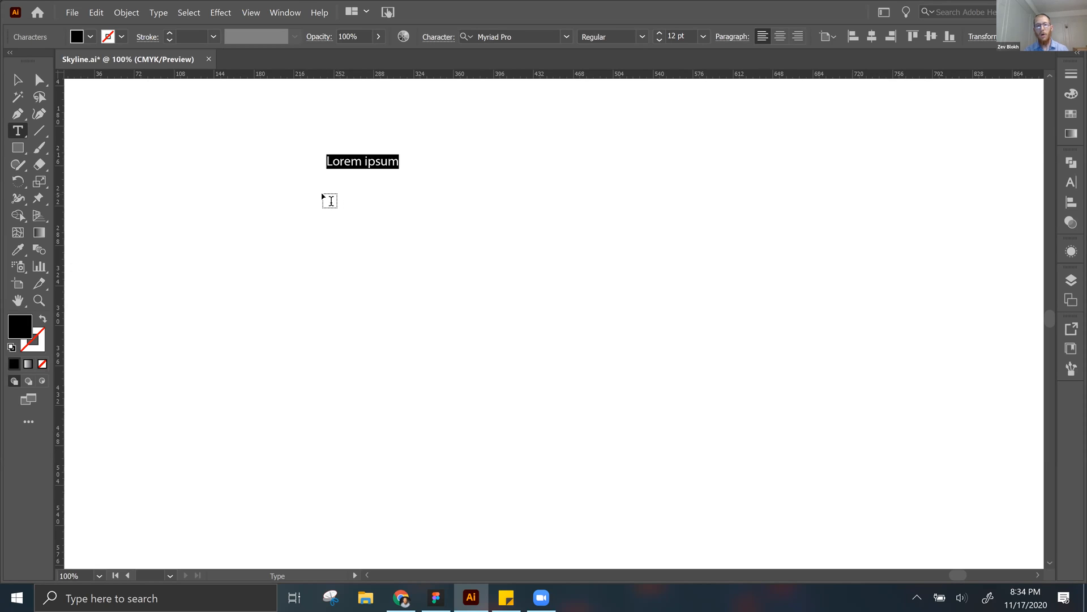
Step: Draw an area type box filled with placeholder text below the point type line and move it slightly down
{"action": "left_click_drag", "start_coordinate": [322, 194], "coordinate": [649, 395]}
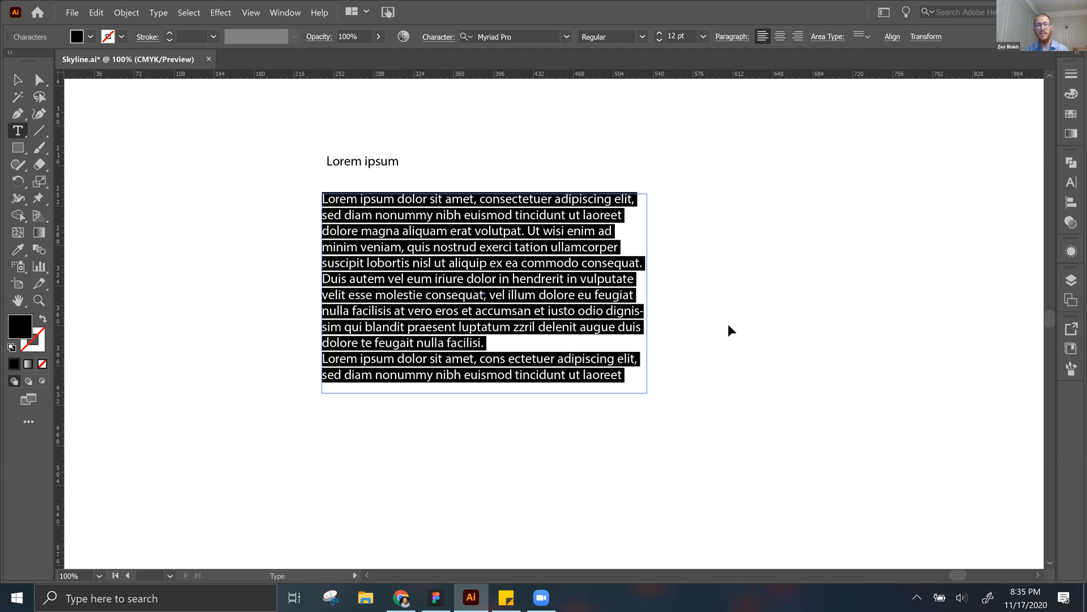
{"action": "key", "text": "Escape"}
{"action": "left_click_drag", "start_coordinate": [413, 229], "coordinate": [414, 254]}
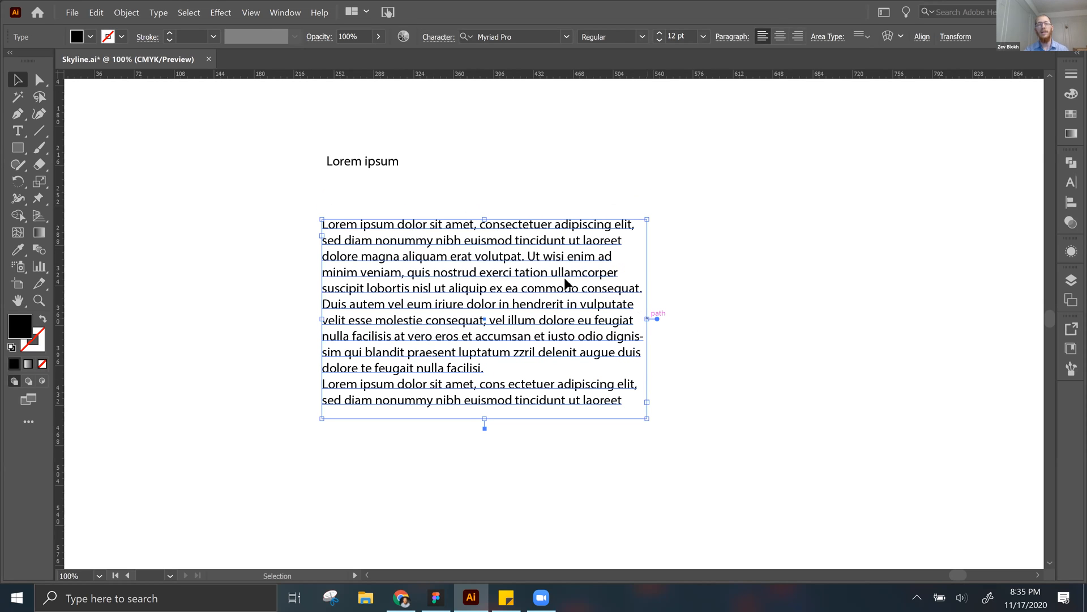
Step: Stretch the point type line horizontally by its bounding box and undo the stretch
{"action": "left_click", "coordinate": [392, 164]}
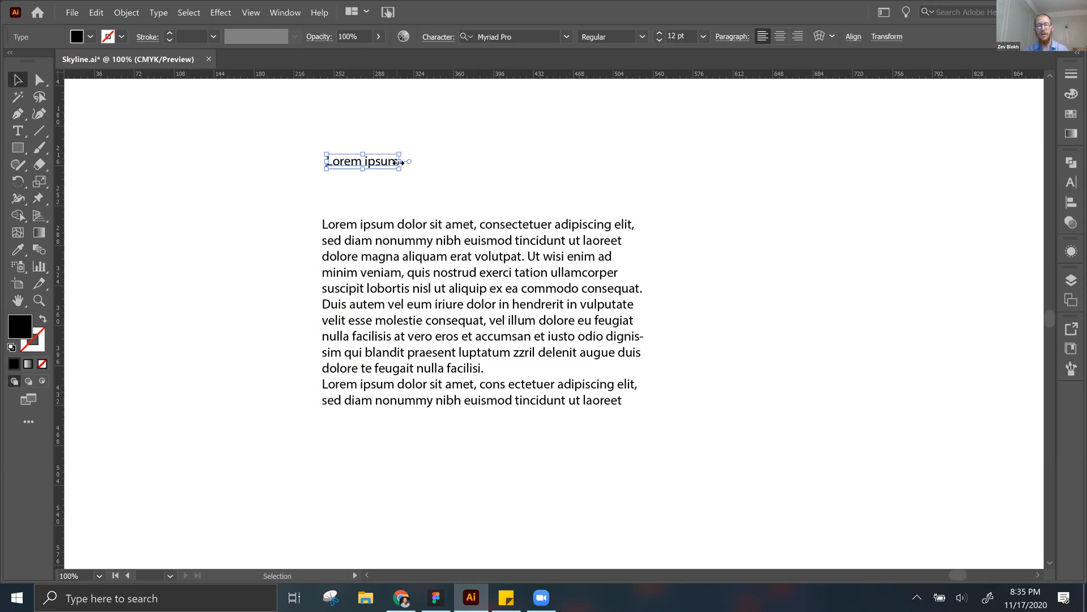
{"action": "left_click_drag", "start_coordinate": [399, 163], "coordinate": [801, 203]}
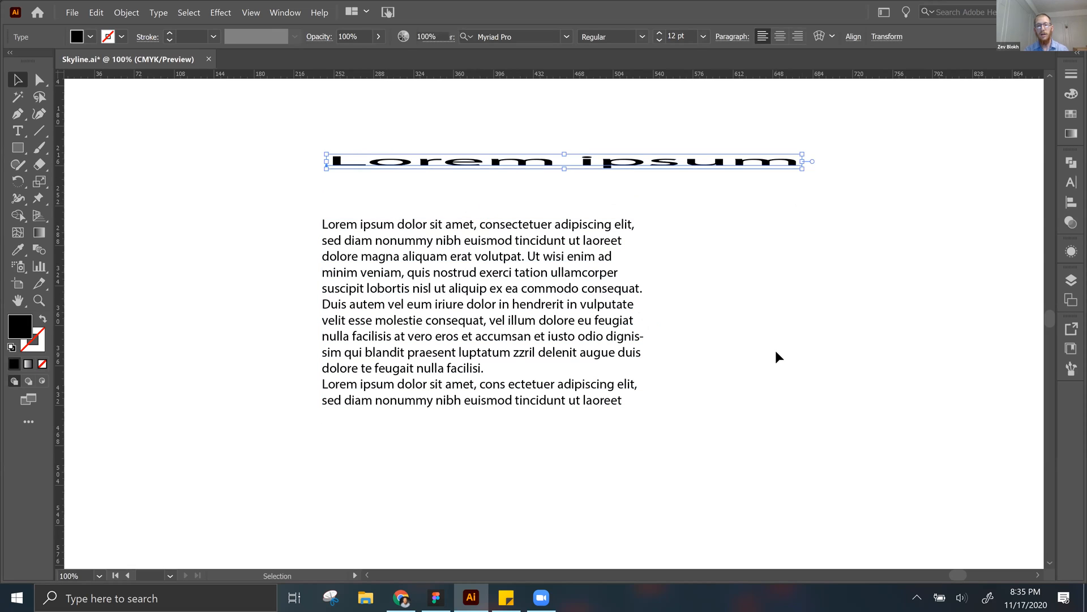
{"action": "left_click", "coordinate": [776, 354]}
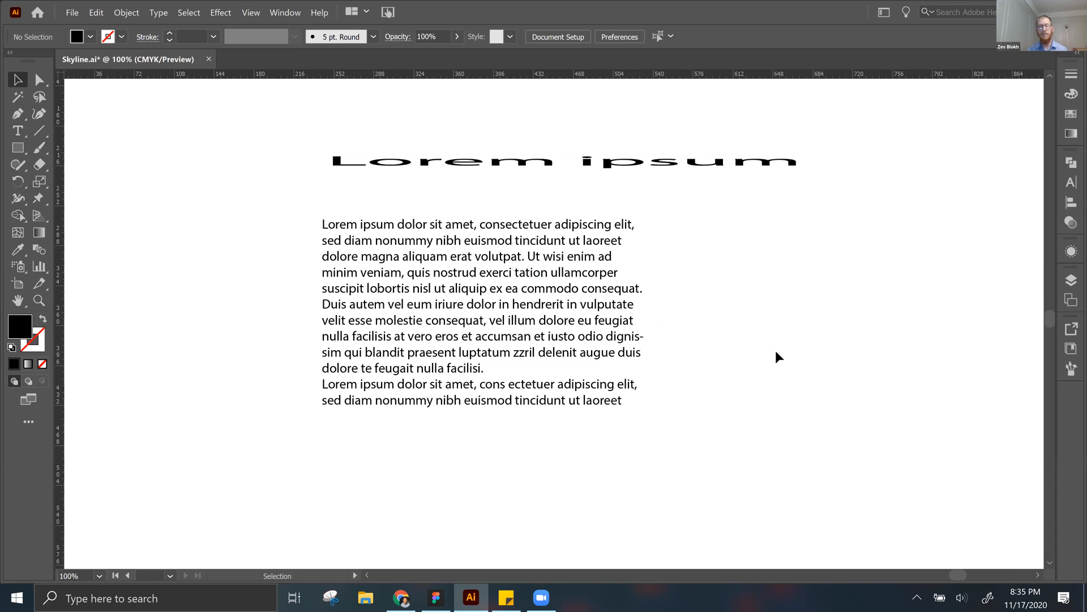
{"action": "key", "text": "ctrl+z"}
{"action": "key", "text": "ctrl+z"}
Step: Widen the area type box by extending its right edge, and move the point type line down closer to it
{"action": "left_click", "coordinate": [576, 335]}
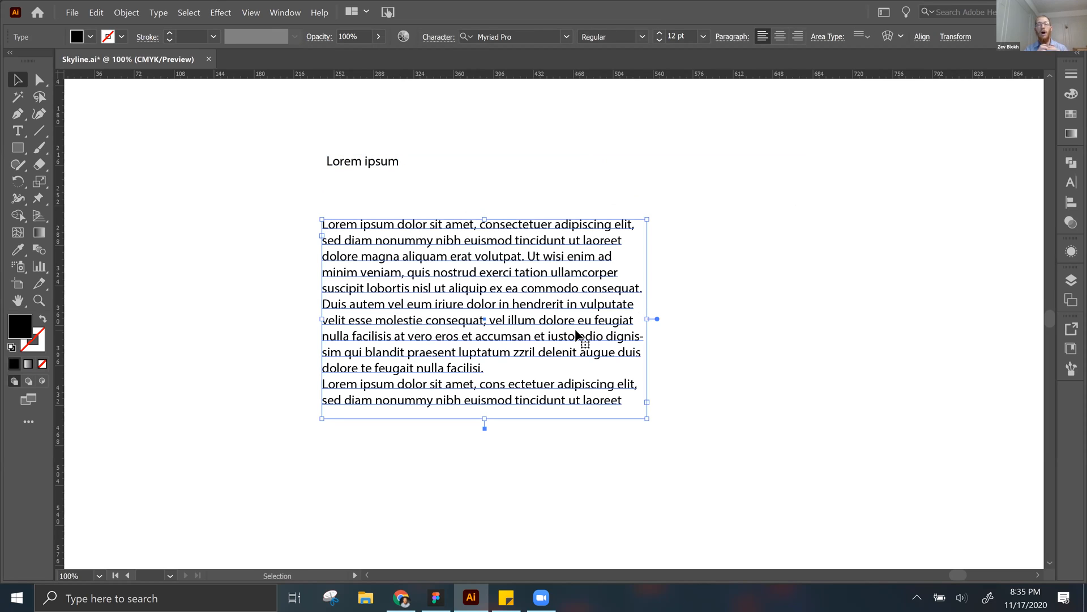
{"action": "left_click_drag", "start_coordinate": [647, 322], "coordinate": [835, 327]}
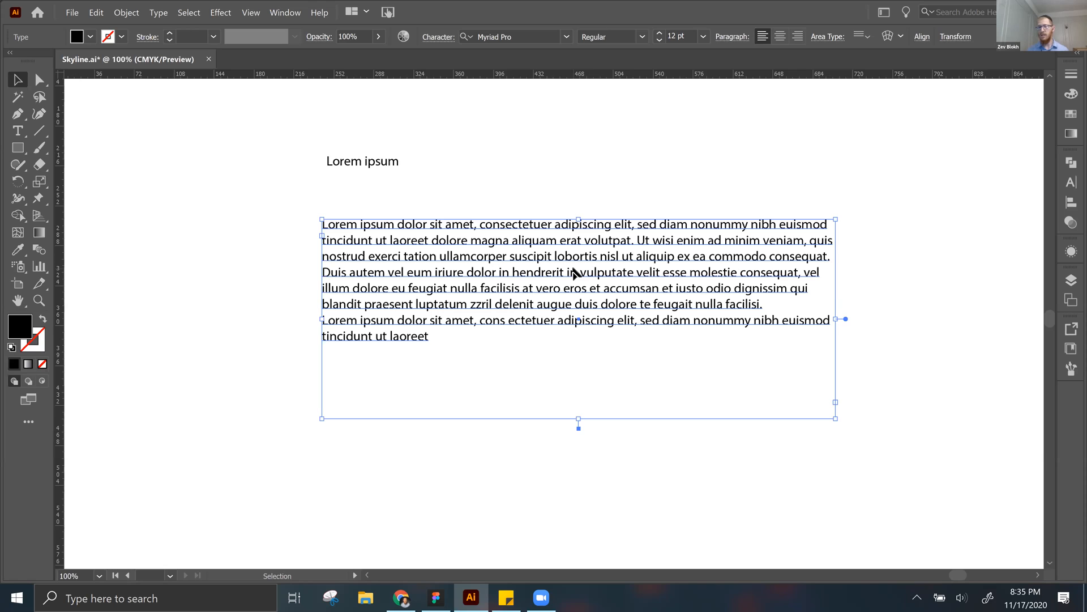
{"action": "left_click", "coordinate": [456, 125]}
{"action": "left_click_drag", "start_coordinate": [363, 164], "coordinate": [361, 188]}
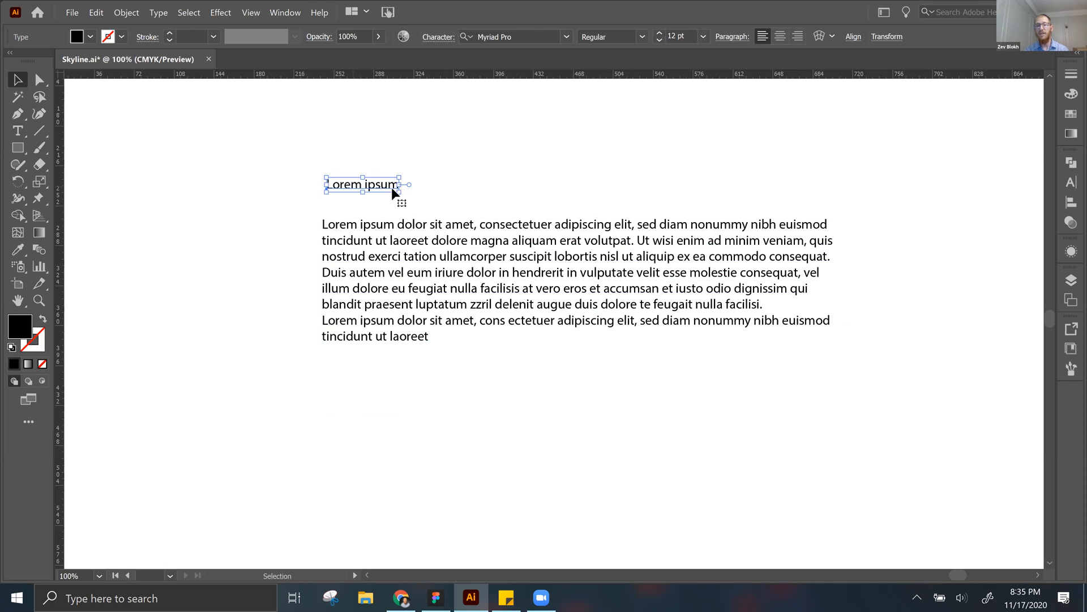
{"action": "left_click", "coordinate": [439, 178]}
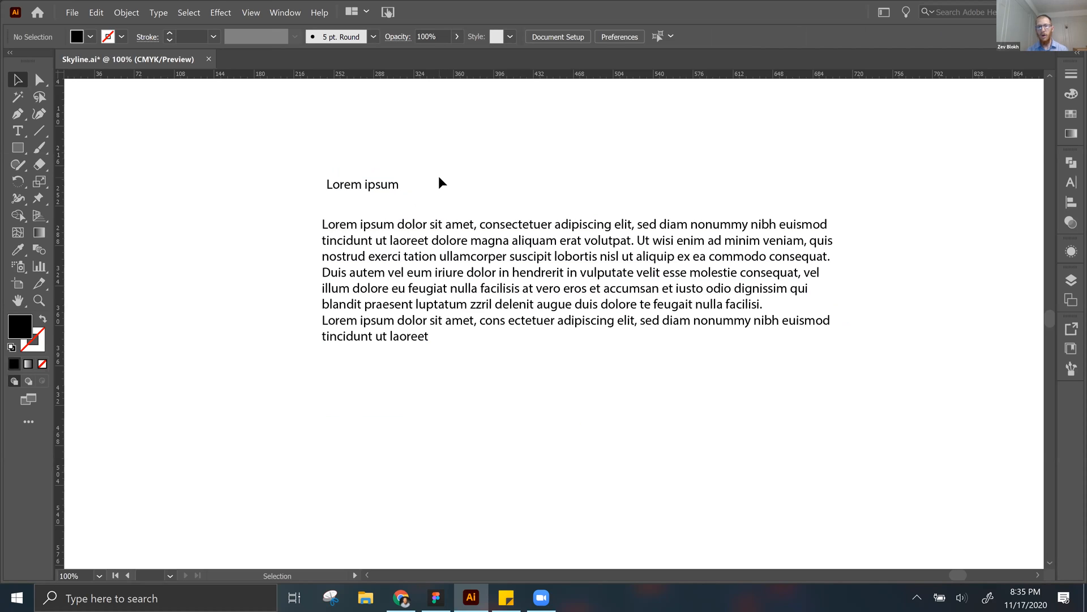
Step: Draw a second area type box with placeholder text below the first one and delete it
{"action": "left_click", "coordinate": [554, 287]}
{"action": "left_click", "coordinate": [701, 429]}
{"action": "scroll", "coordinate": [605, 323], "scroll_direction": "down", "scroll_amount": 4}
{"action": "scroll", "coordinate": [604, 323], "scroll_direction": "left", "scroll_amount": 3}
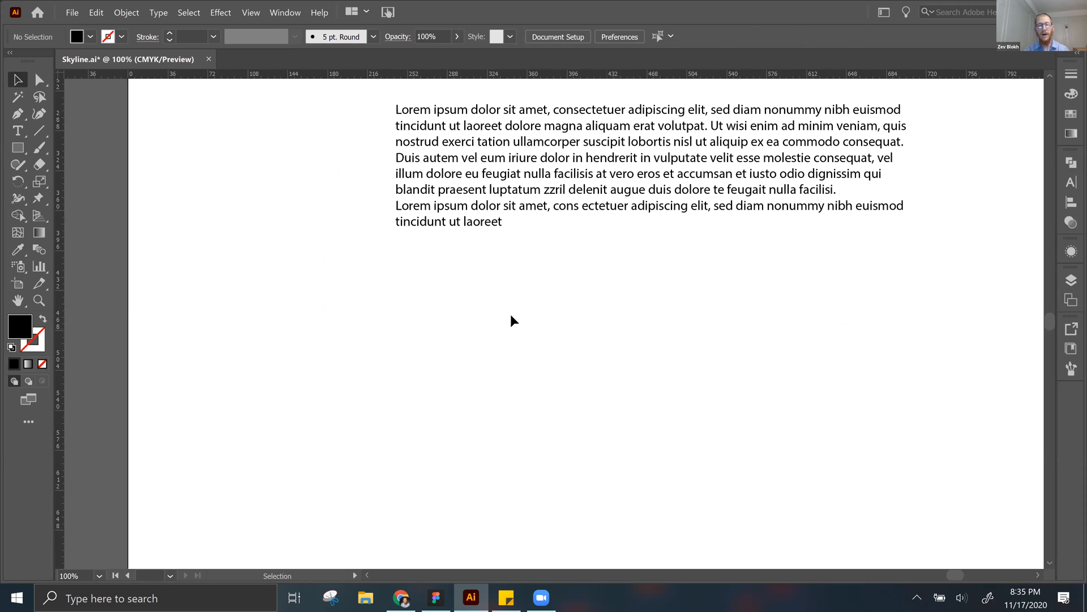
{"action": "left_click", "coordinate": [18, 131]}
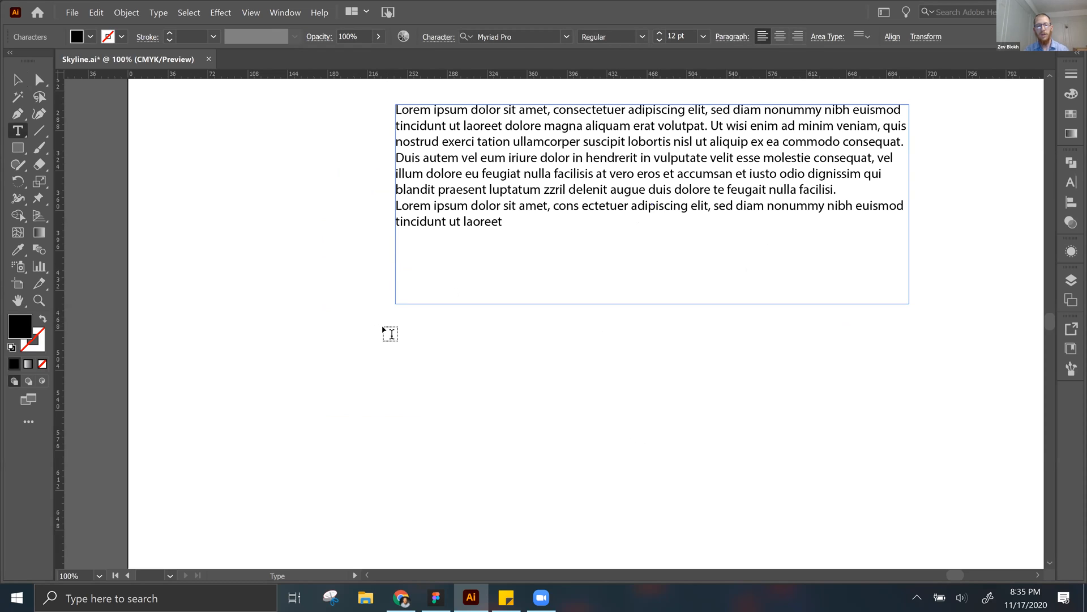
{"action": "left_click_drag", "start_coordinate": [389, 325], "coordinate": [765, 456]}
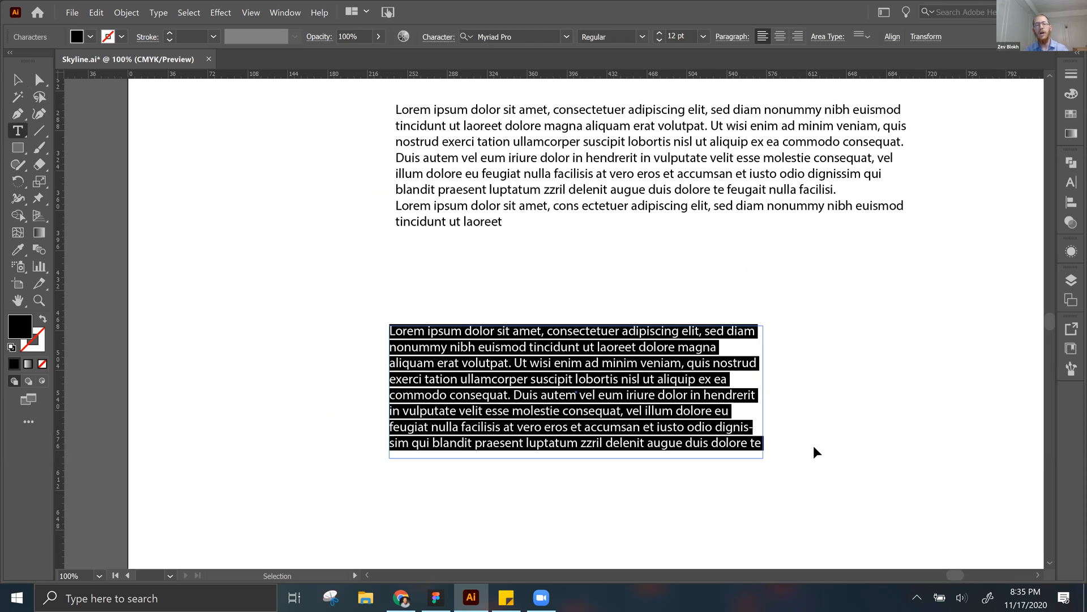
{"action": "key", "text": "Escape"}
{"action": "key", "text": "Delete"}
{"action": "left_click_drag", "start_coordinate": [588, 338], "coordinate": [495, 417]}
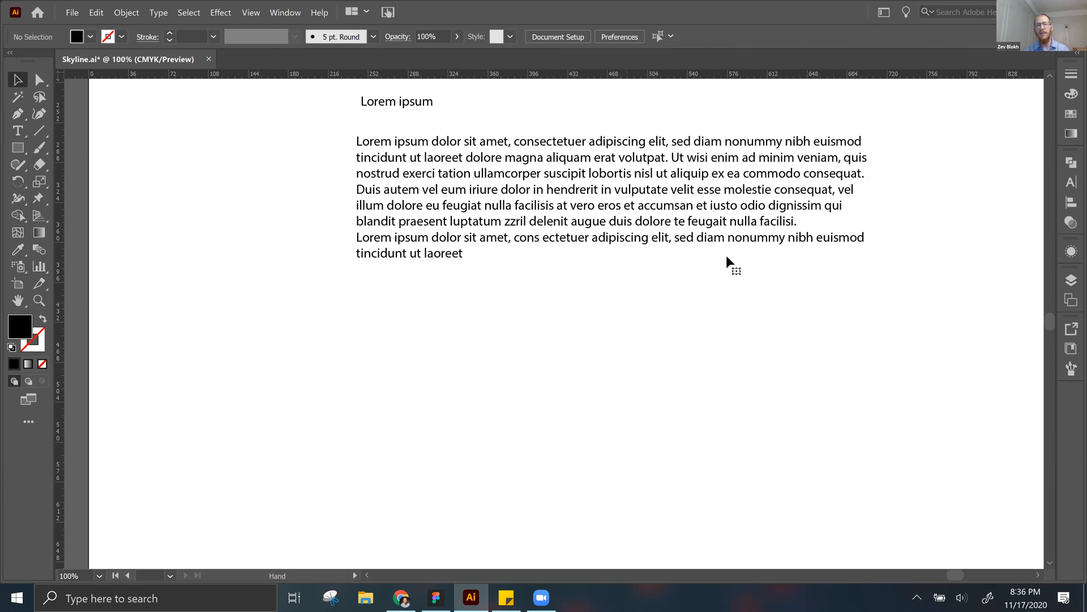
Step: Resize the area type box by its lower-right corner to make it narrower and taller
{"action": "left_click", "coordinate": [727, 256]}
{"action": "left_click_drag", "start_coordinate": [819, 385], "coordinate": [580, 472]}
{"action": "left_click", "coordinate": [728, 352]}
{"action": "left_click", "coordinate": [633, 267]}
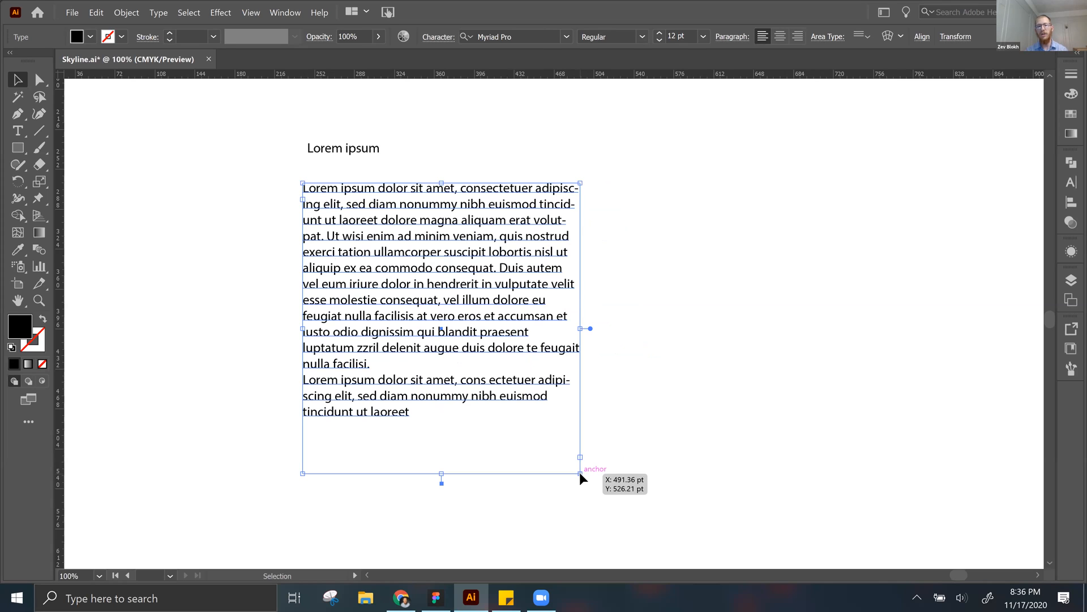
Step: Select the first placeholder paragraph in the area type box, and extend the selection to all of the box's text
{"action": "triple_click", "coordinate": [394, 294]}
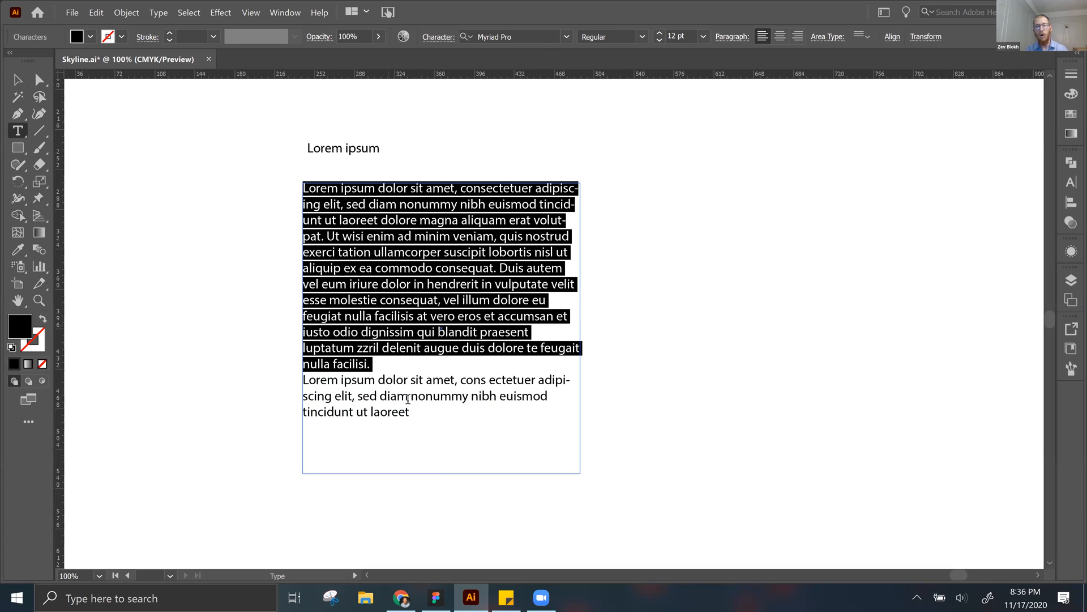
{"action": "key", "text": "ctrl+a"}
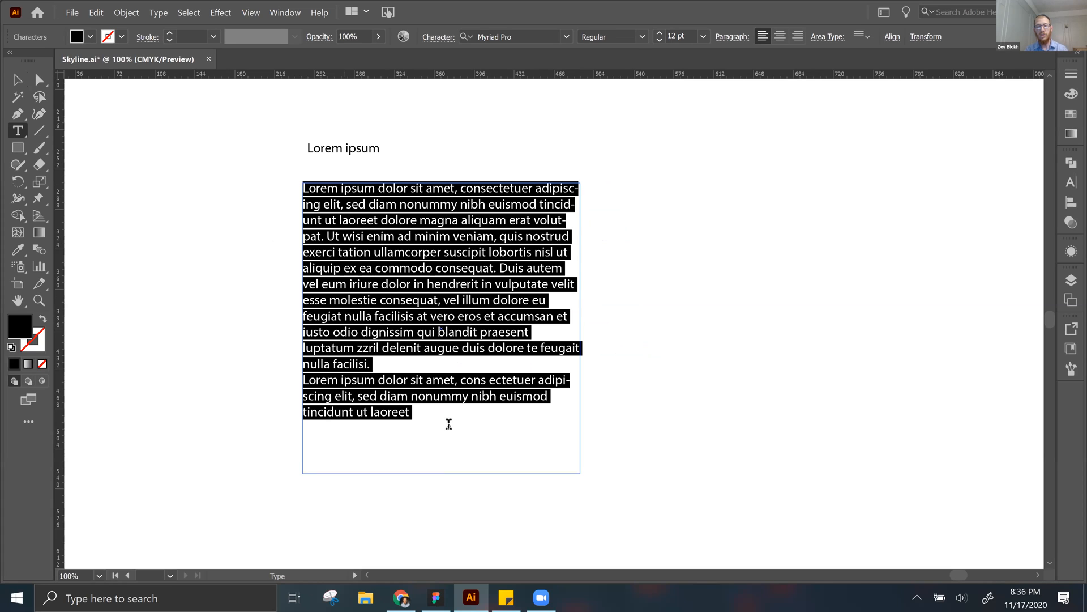
{"action": "left_click_drag", "start_coordinate": [468, 423], "coordinate": [283, 181]}
{"action": "left_click", "coordinate": [440, 419]}
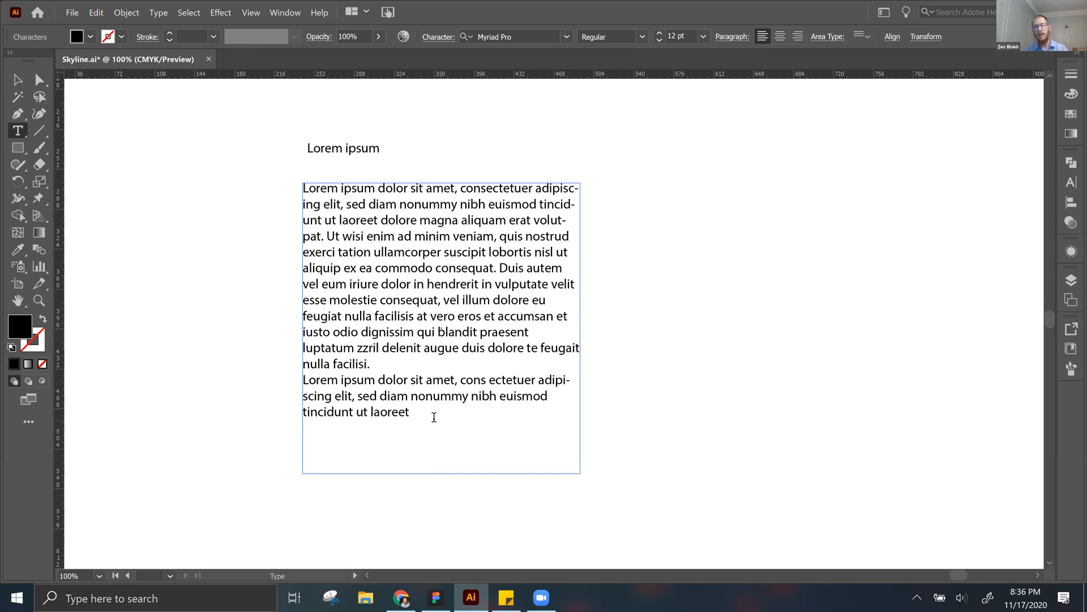
{"action": "left_click_drag", "start_coordinate": [422, 412], "coordinate": [407, 393]}
{"action": "left_click_drag", "start_coordinate": [332, 276], "coordinate": [258, 144]}
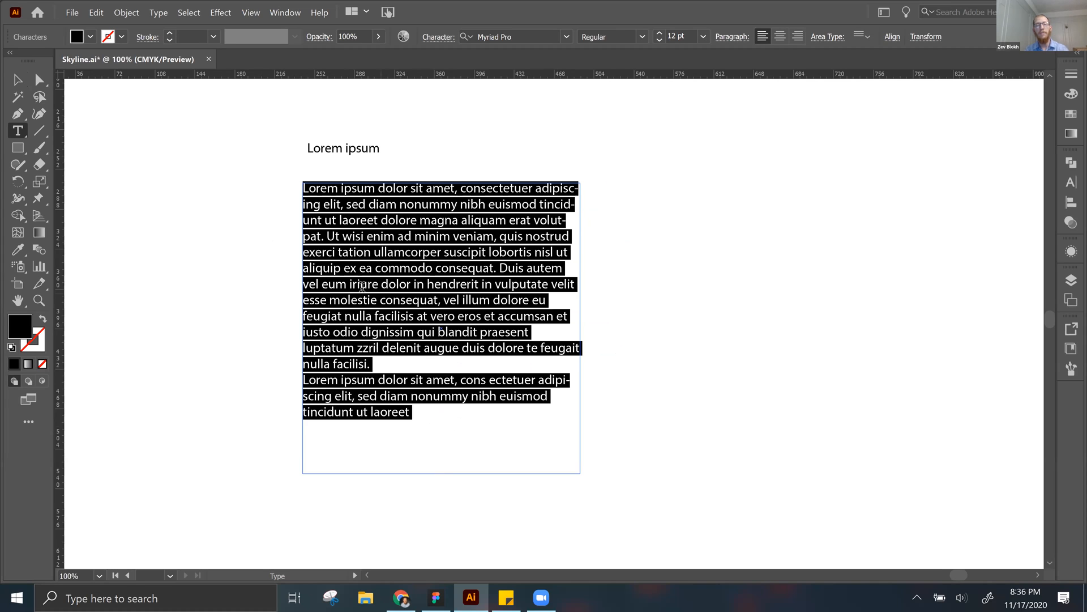
Step: Clear the text selection and reselect the first placeholder paragraph, then the entire text of the area type box
{"action": "key", "text": "Escape"}
{"action": "left_click", "coordinate": [393, 260]}
{"action": "double_click", "coordinate": [377, 279]}
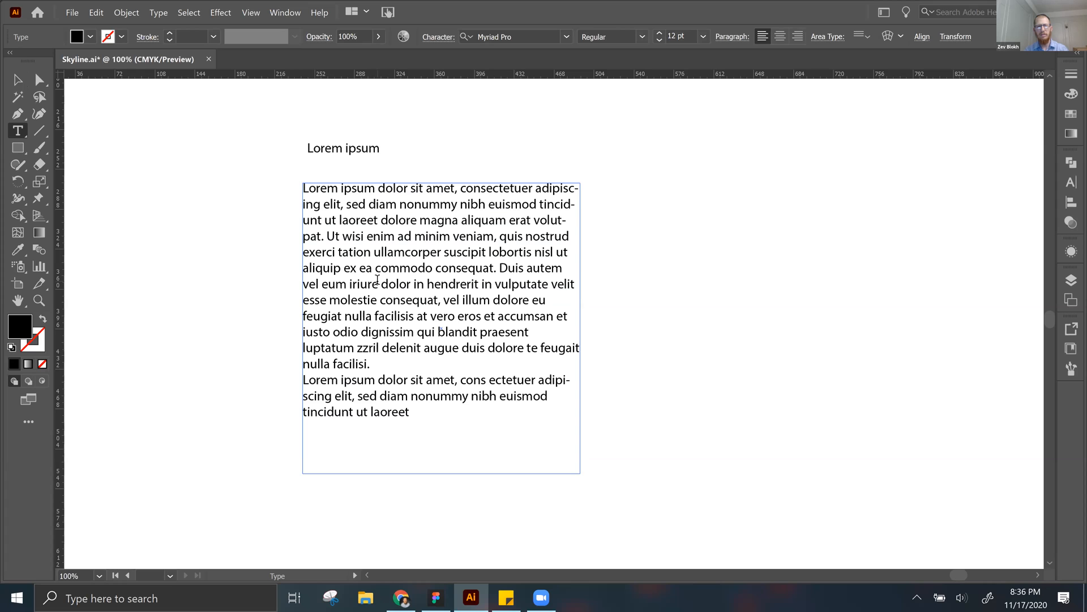
{"action": "triple_click", "coordinate": [377, 279]}
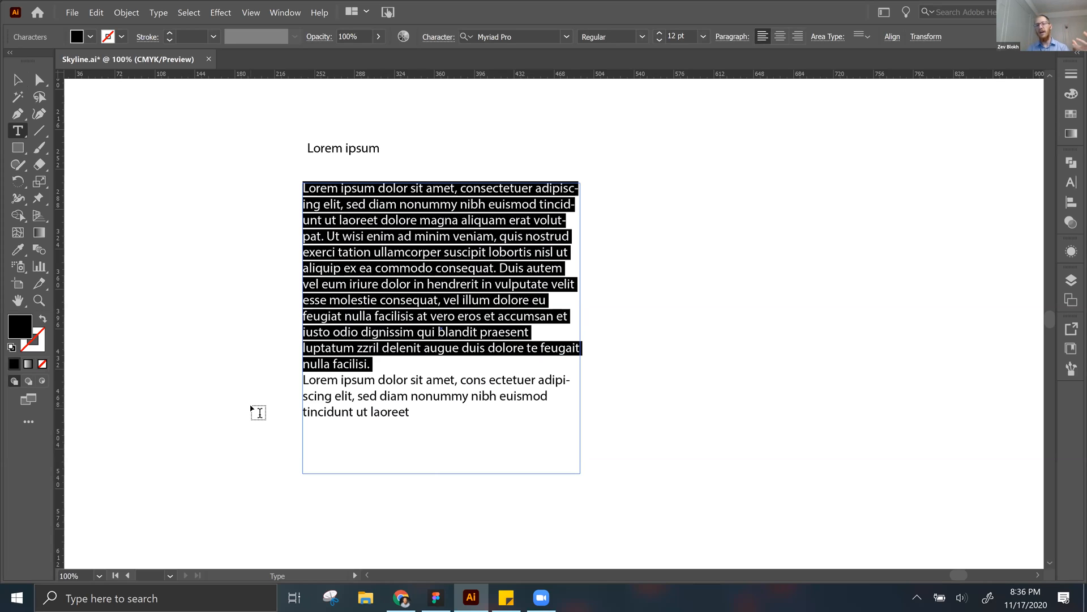
{"action": "left_click_drag", "start_coordinate": [434, 412], "coordinate": [214, 125]}
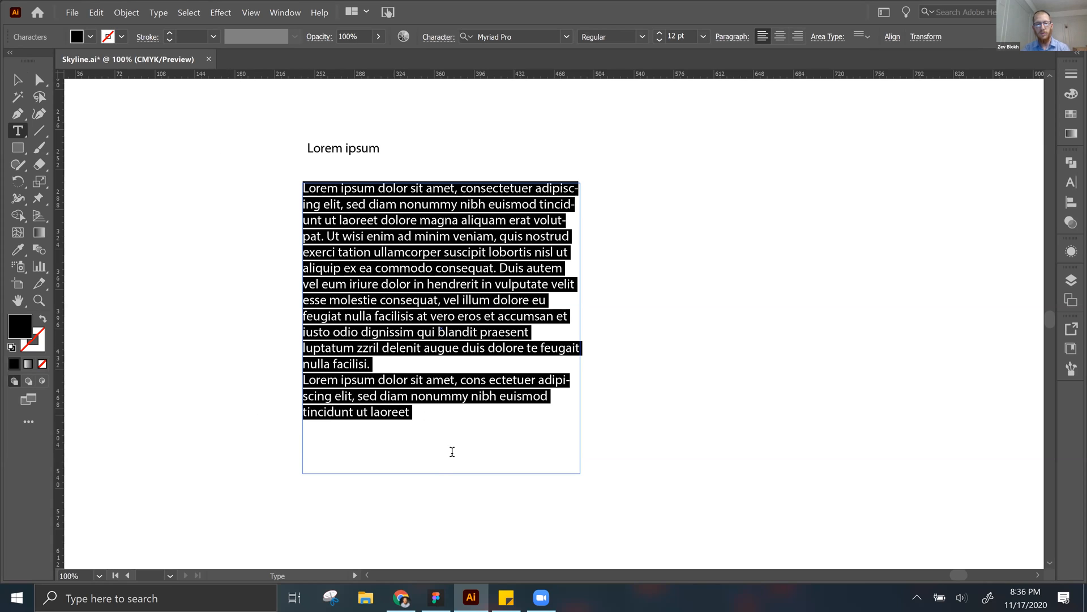
{"action": "left_click", "coordinate": [443, 414]}
{"action": "left_click", "coordinate": [406, 399], "text": "shift"}
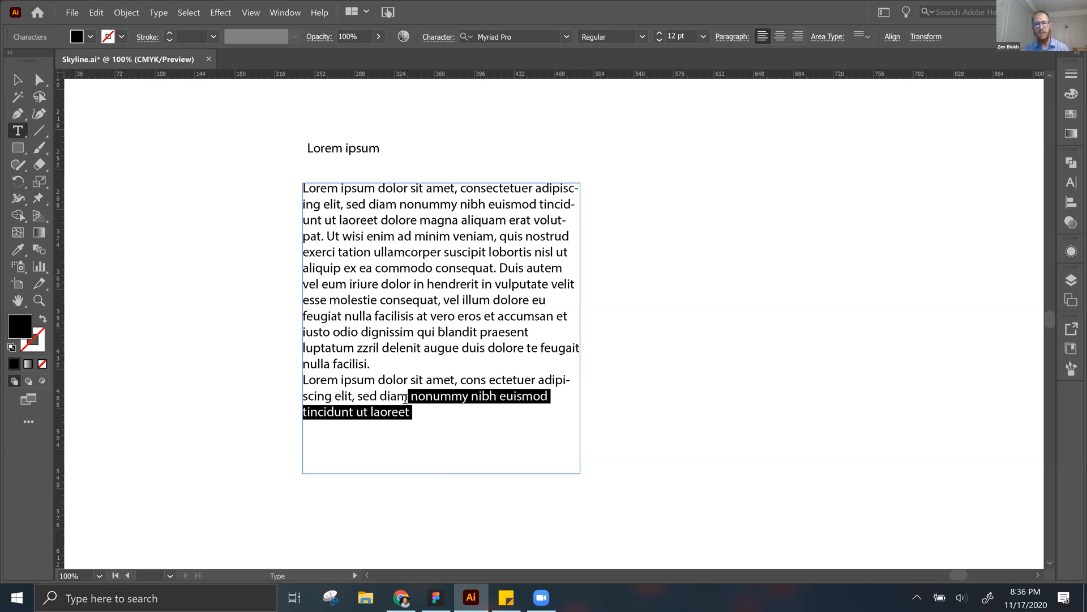
{"action": "left_click", "coordinate": [417, 414]}
Step: Replace all of the placeholder text in the area type box with the copied Types of Space paragraph
{"action": "left_click_drag", "start_coordinate": [417, 414], "coordinate": [265, 178]}
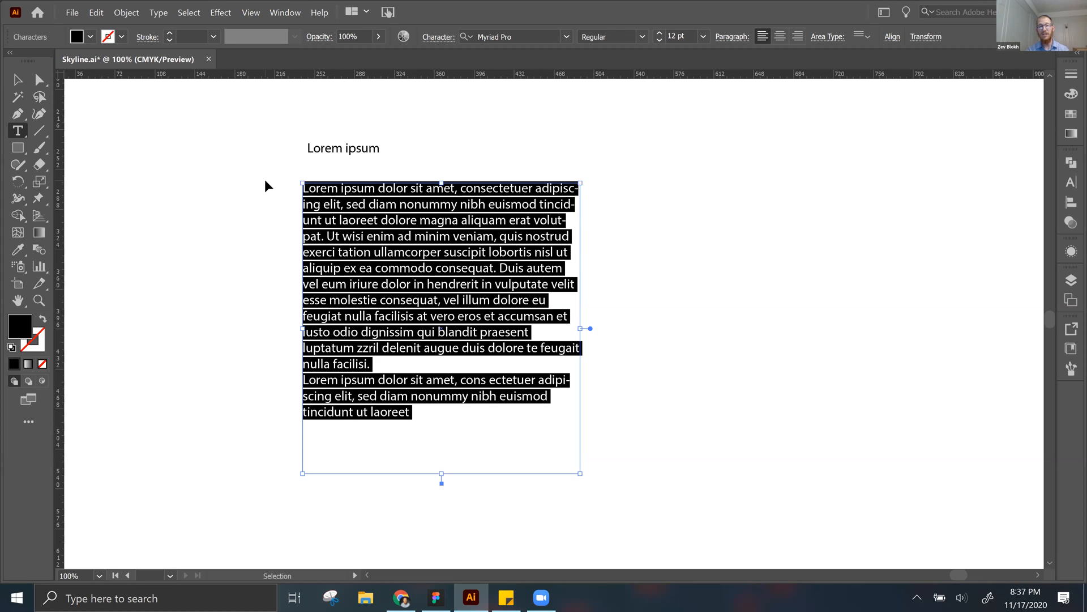
{"action": "type", "text": "Types of Space Tracking and kerning are essential elements of design that can have a great impact on the readability and visual appeal of your documents. Tracking refers to loosening or tightening a selected block of text, while kerning is the process of adding or subtracting space between specific pairs of characters."}
{"action": "key", "text": "Escape"}
{"action": "left_click", "coordinate": [242, 216]}
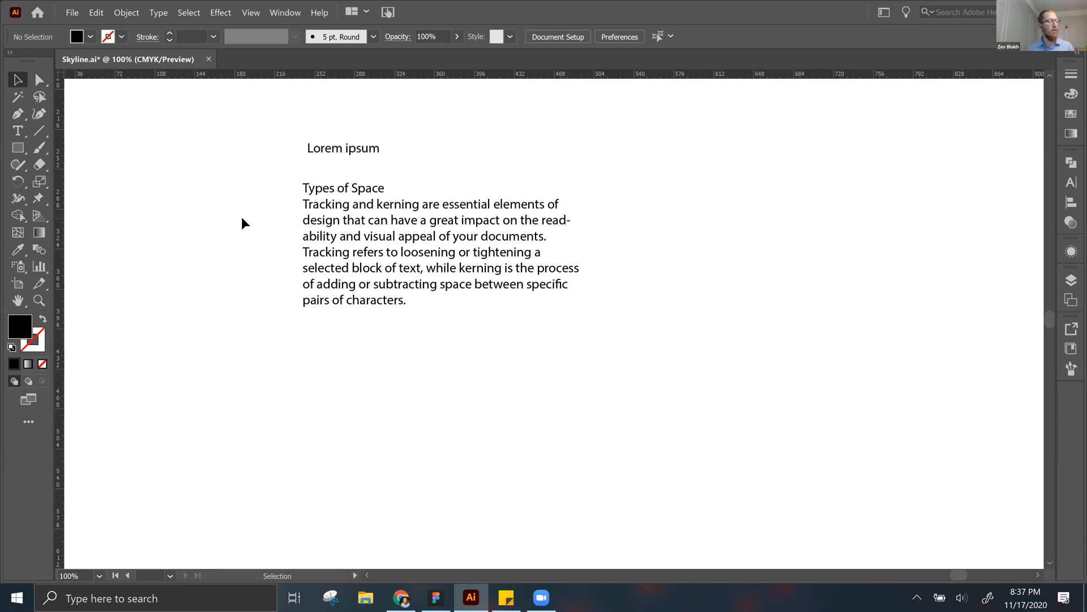
Step: Shrink the Types of Space box from its lower-right corner until its last lines no longer fit
{"action": "left_click", "coordinate": [422, 241]}
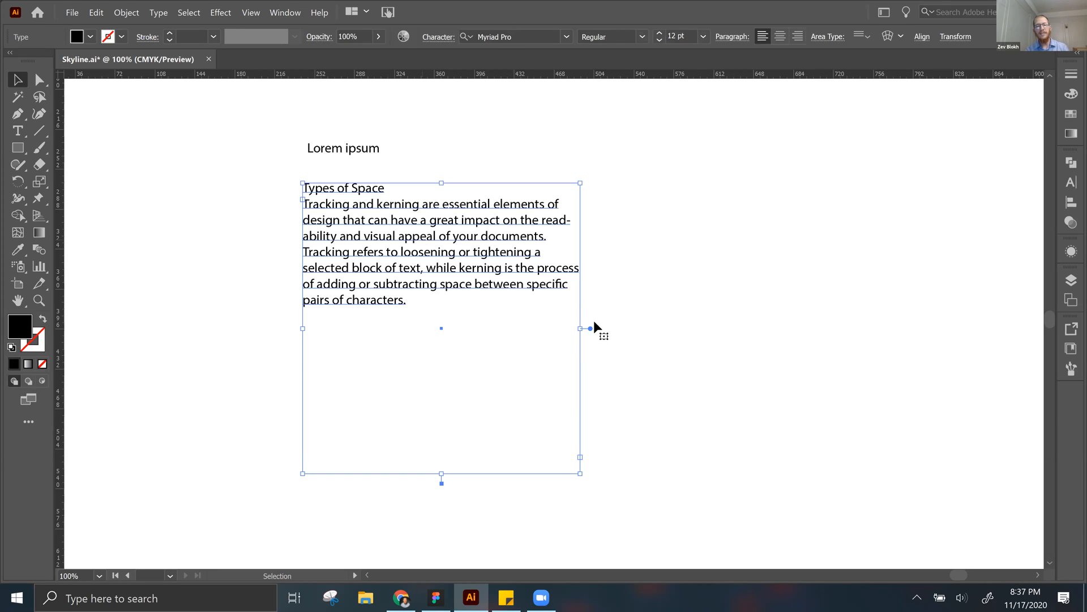
{"action": "left_click_drag", "start_coordinate": [582, 475], "coordinate": [480, 309]}
{"action": "left_click", "coordinate": [546, 357]}
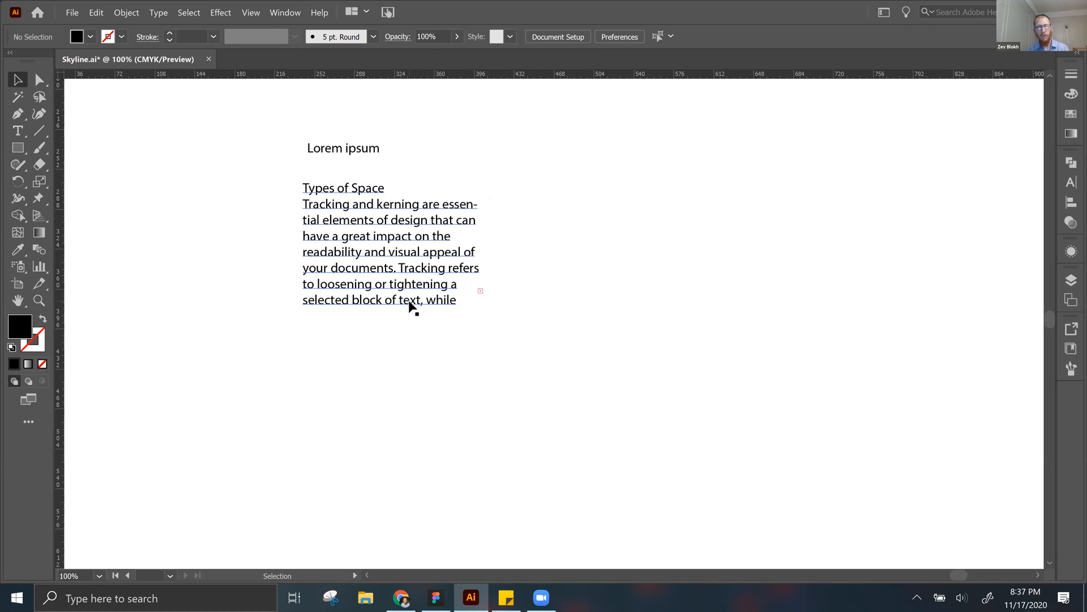
Step: Examine the overset text marker on the edge of the Types of Space box up close
{"action": "key", "text": "ctrl+equal"}
{"action": "key", "text": "ctrl+equal"}
{"action": "key", "text": "ctrl+equal"}
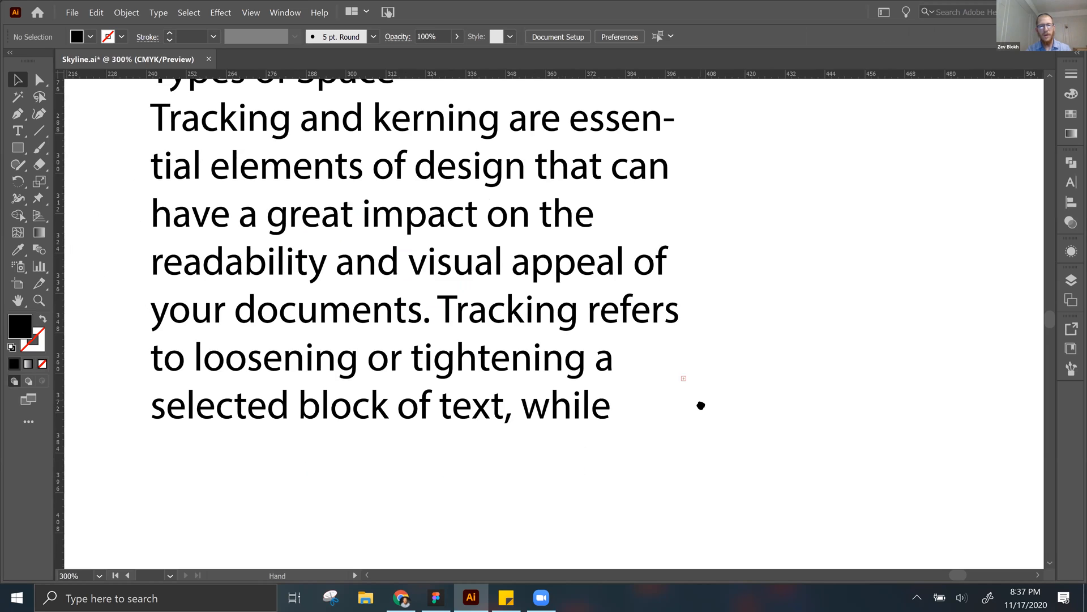
{"action": "key", "text": "ctrl+equal"}
{"action": "key", "text": "ctrl+equal"}
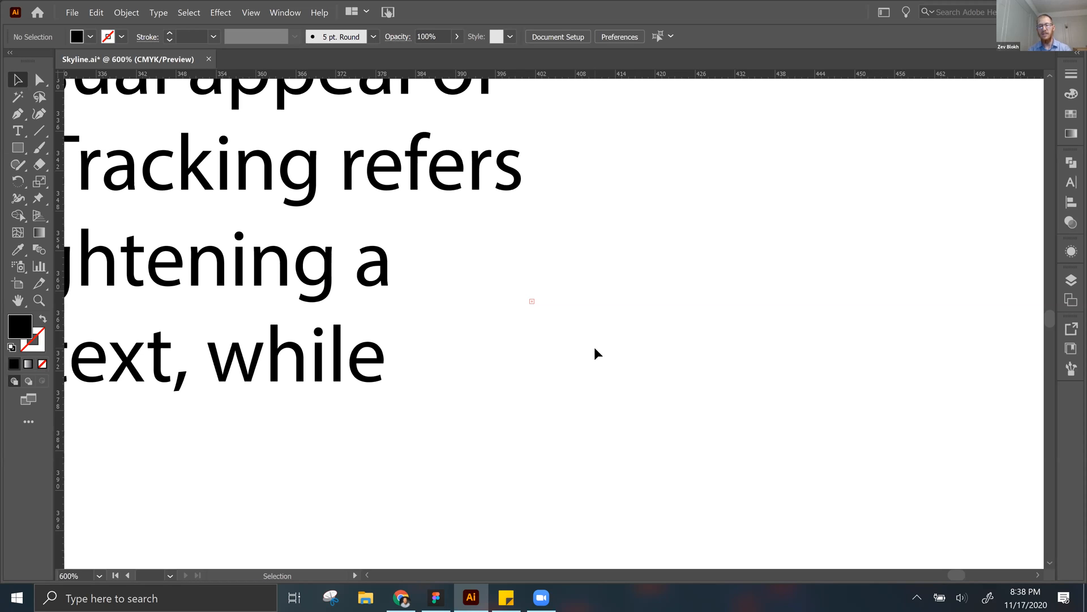
{"action": "key", "text": "ctrl+0"}
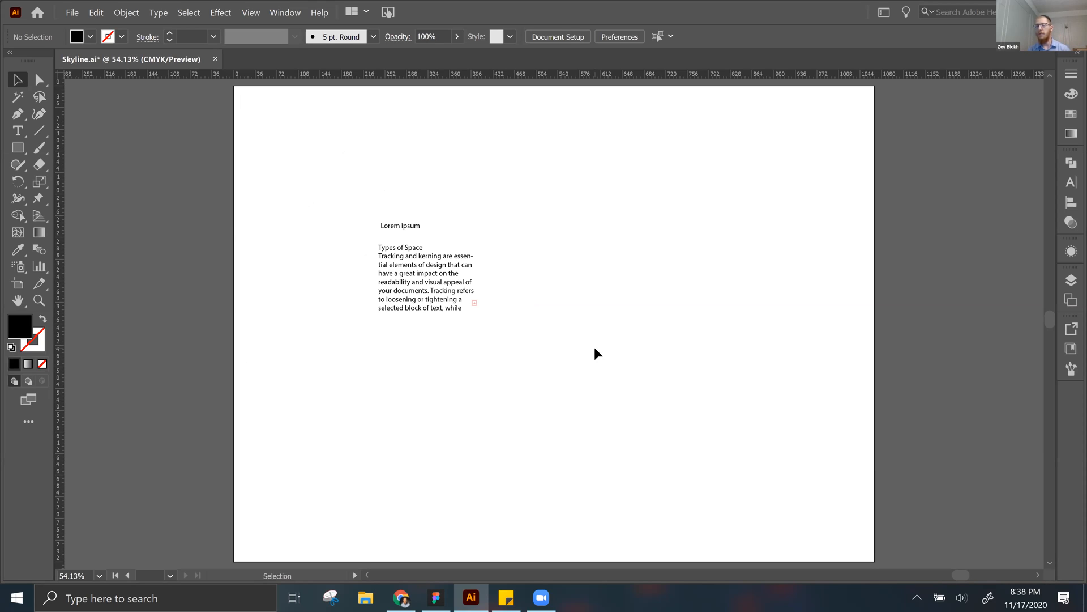
{"action": "key", "text": "ctrl+equal"}
{"action": "key", "text": "ctrl+equal"}
{"action": "key", "text": "ctrl+equal"}
{"action": "left_click_drag", "start_coordinate": [226, 226], "coordinate": [481, 285]}
{"action": "key", "text": "ctrl+equal"}
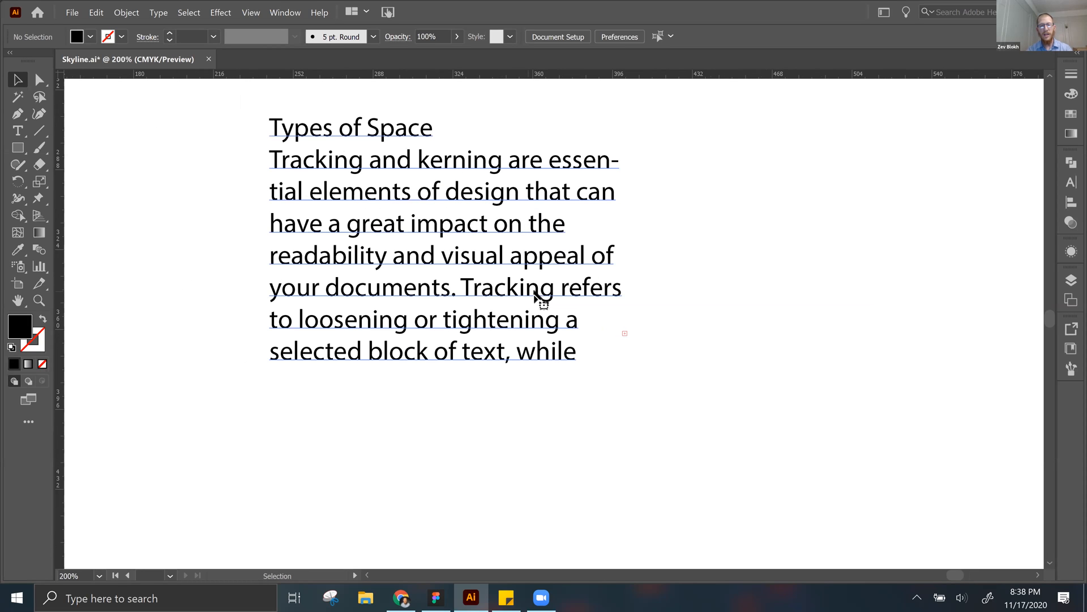
Step: Adjust the lower-right corner of the Types of Space box very slightly, and inspect its overset marker again
{"action": "left_click", "coordinate": [536, 294]}
{"action": "left_click_drag", "start_coordinate": [624, 367], "coordinate": [622, 372]}
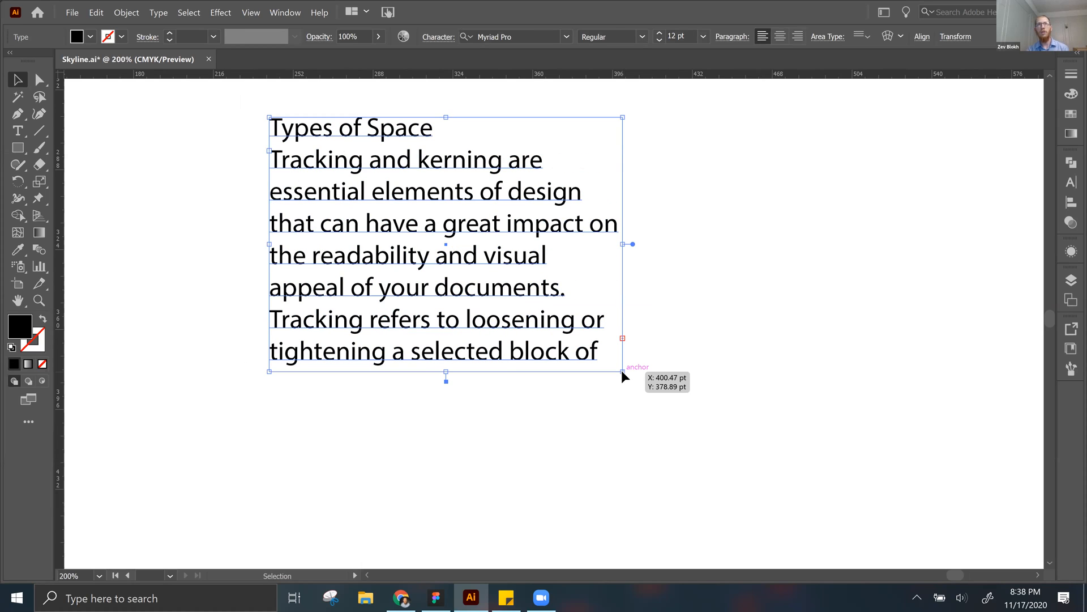
{"action": "left_click", "coordinate": [627, 342]}
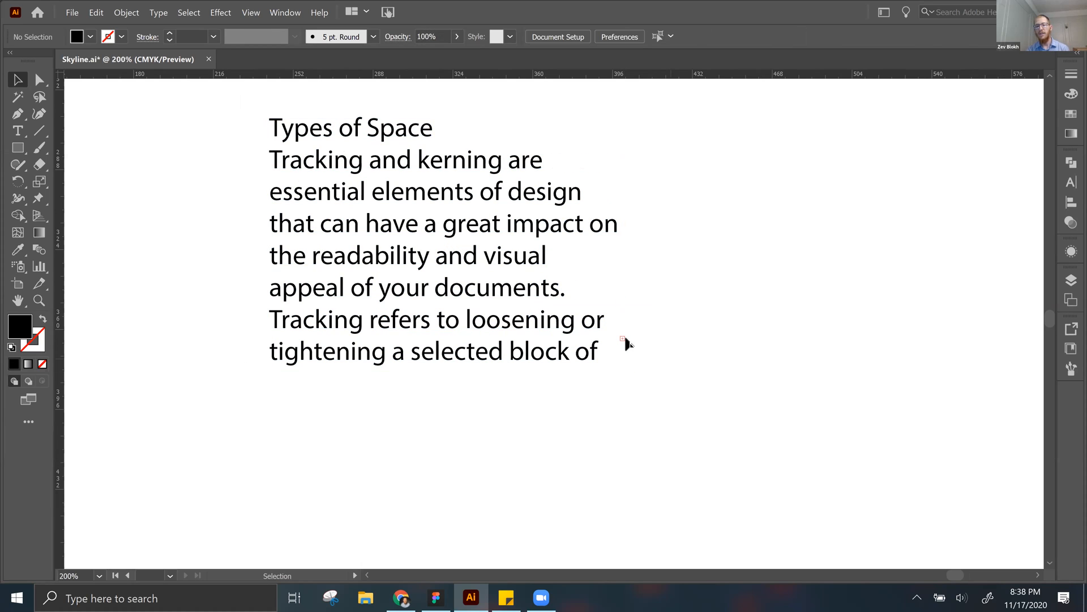
{"action": "scroll", "coordinate": [624, 344], "scroll_direction": "up", "scroll_amount": 4}
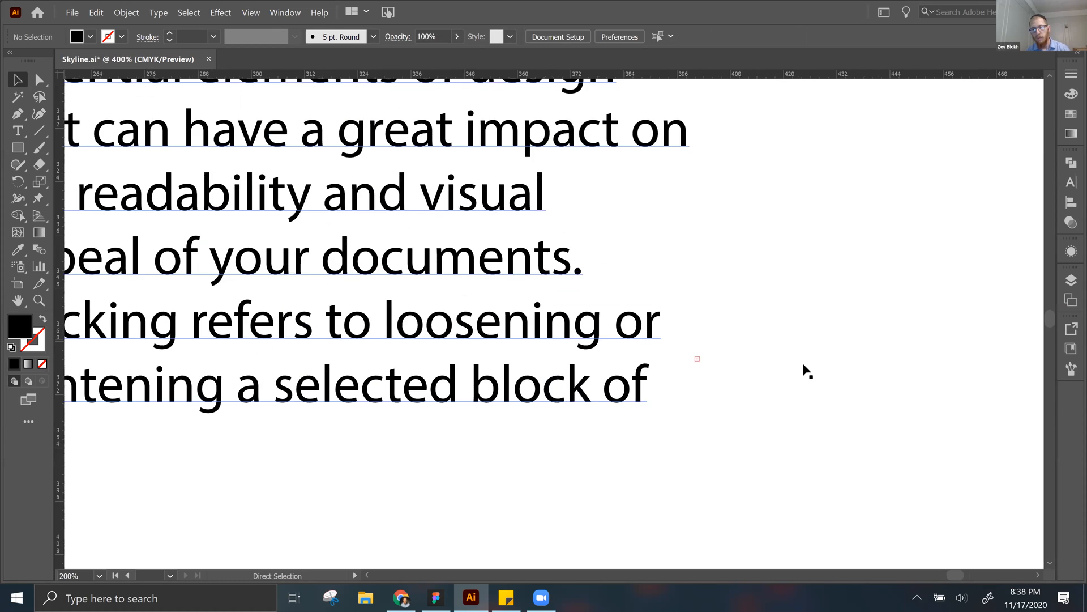
{"action": "key", "text": "v"}
{"action": "scroll", "coordinate": [346, 303], "scroll_direction": "down", "scroll_amount": 6}
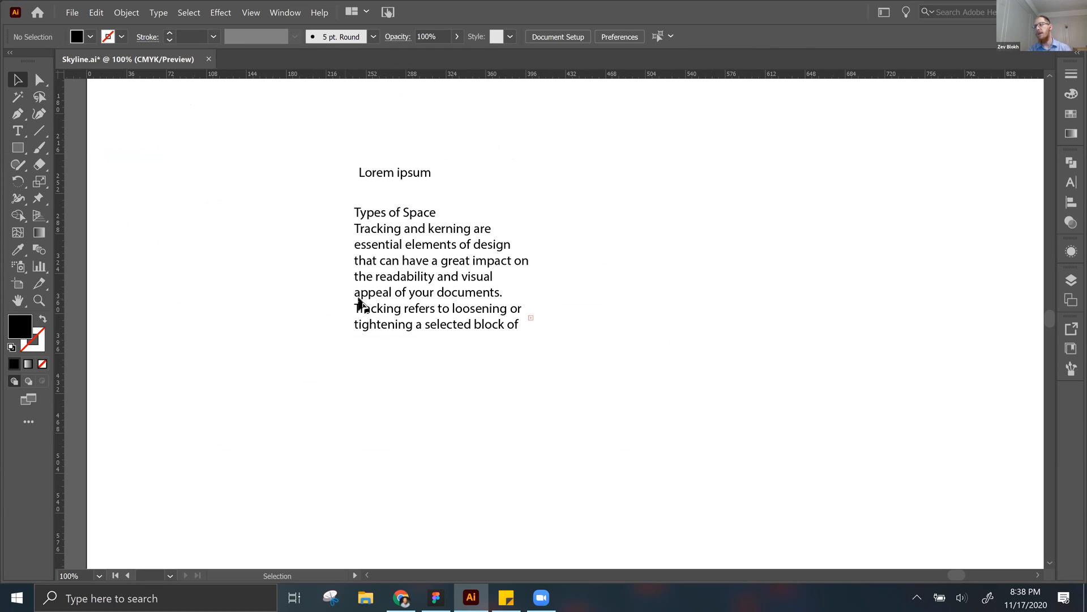
Step: Extend the bottom edge of the Types of Space box downward until the whole paragraph fits, and deselect it
{"action": "scroll", "coordinate": [526, 313], "scroll_direction": "down", "scroll_amount": 1}
{"action": "left_click", "coordinate": [428, 271]}
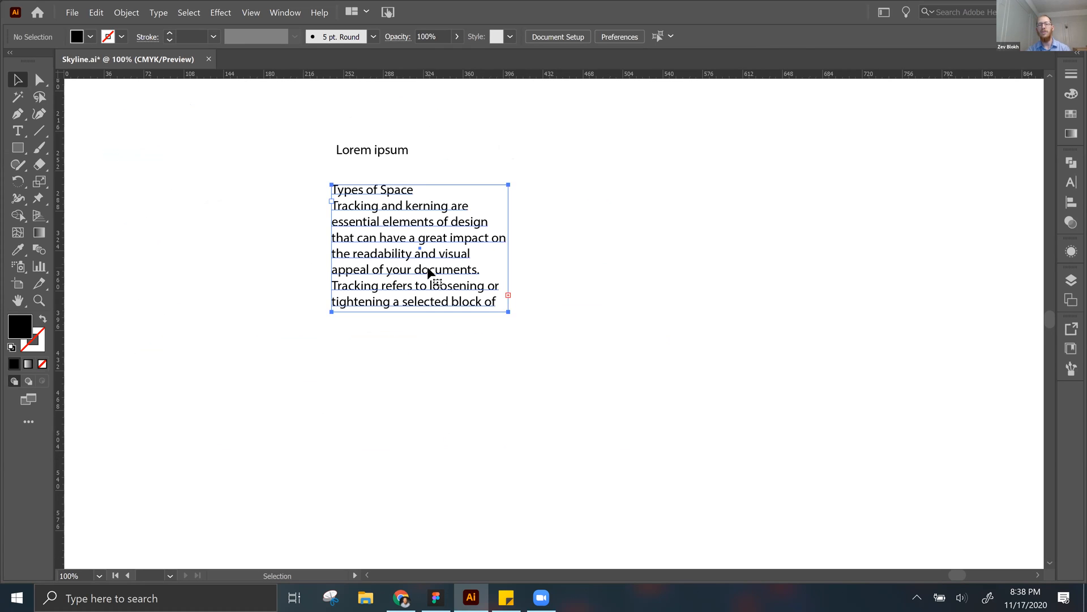
{"action": "left_click_drag", "start_coordinate": [422, 311], "coordinate": [419, 362]}
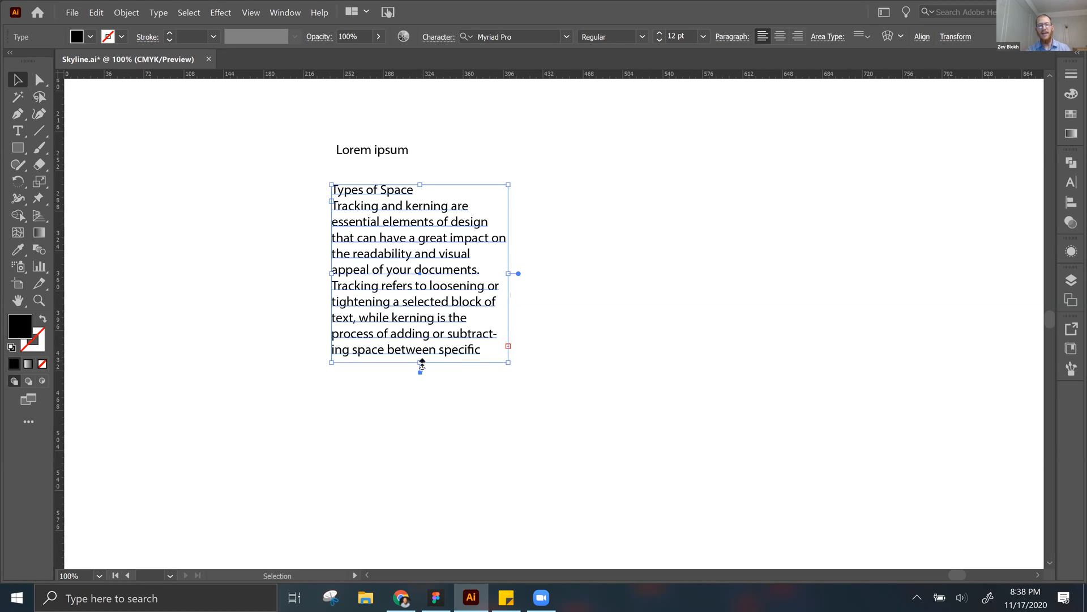
{"action": "mouse_move", "coordinate": [421, 365]}
{"action": "left_mouse_down"}
{"action": "mouse_move", "coordinate": [422, 414]}
{"action": "mouse_move", "coordinate": [422, 380]}
{"action": "left_mouse_up"}
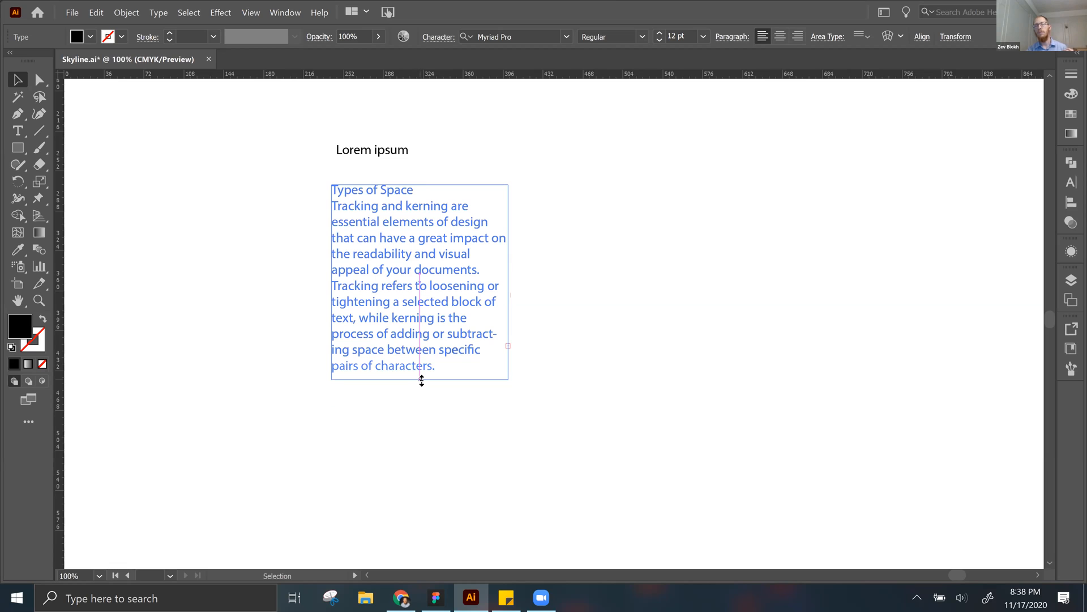
{"action": "left_click", "coordinate": [682, 284]}
Step: Move the Types of Space box to the right and down, and enter its body text for editing
{"action": "left_click_drag", "start_coordinate": [454, 227], "coordinate": [492, 249]}
{"action": "double_click", "coordinate": [448, 304]}
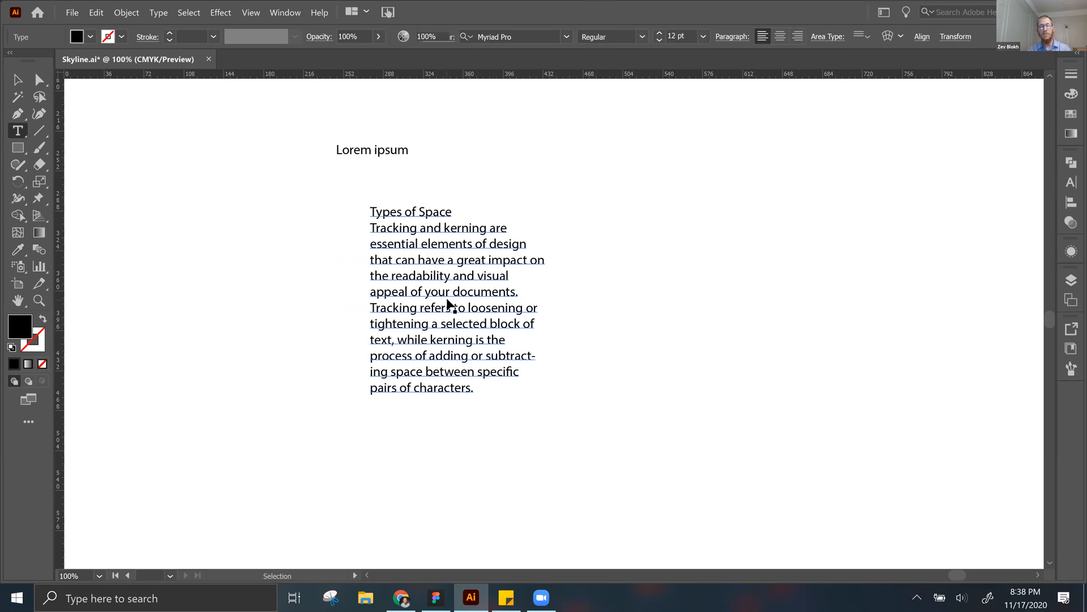
{"action": "triple_click", "coordinate": [448, 304]}
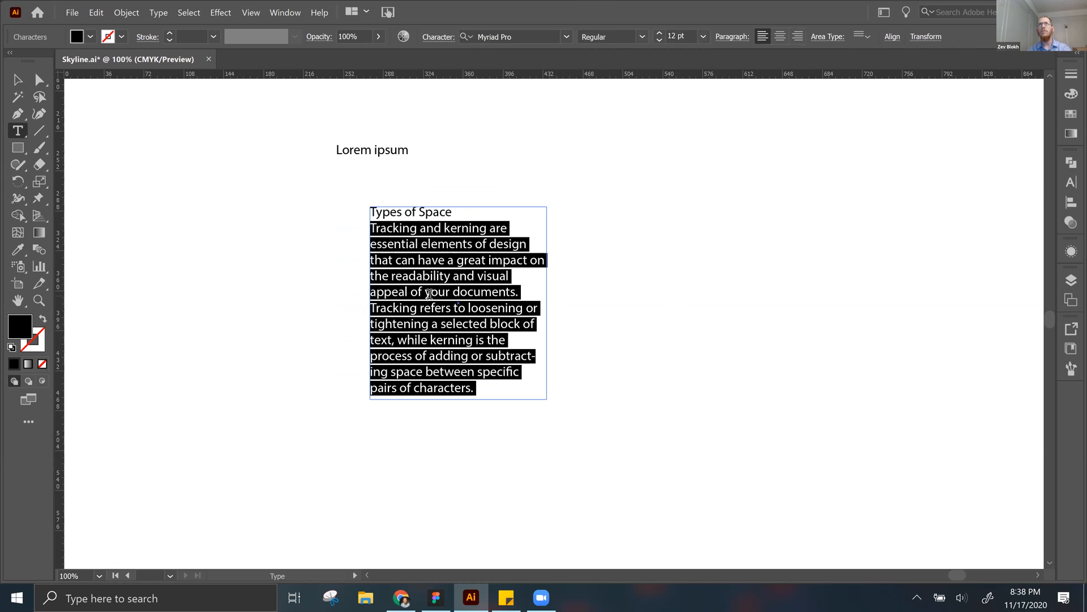
{"action": "key", "text": "Escape"}
{"action": "left_click", "coordinate": [576, 291]}
{"action": "double_click", "coordinate": [485, 279]}
{"action": "triple_click", "coordinate": [486, 279]}
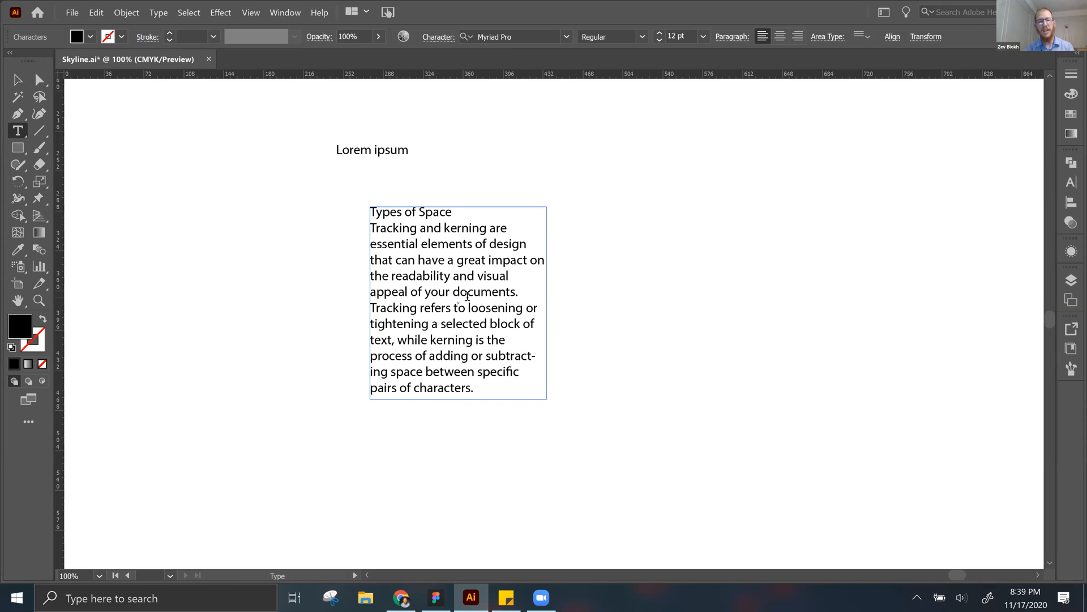
Step: Select the word "selected", the word "kerning", and finally the whole body paragraph below the Types of Space heading
{"action": "double_click", "coordinate": [475, 331]}
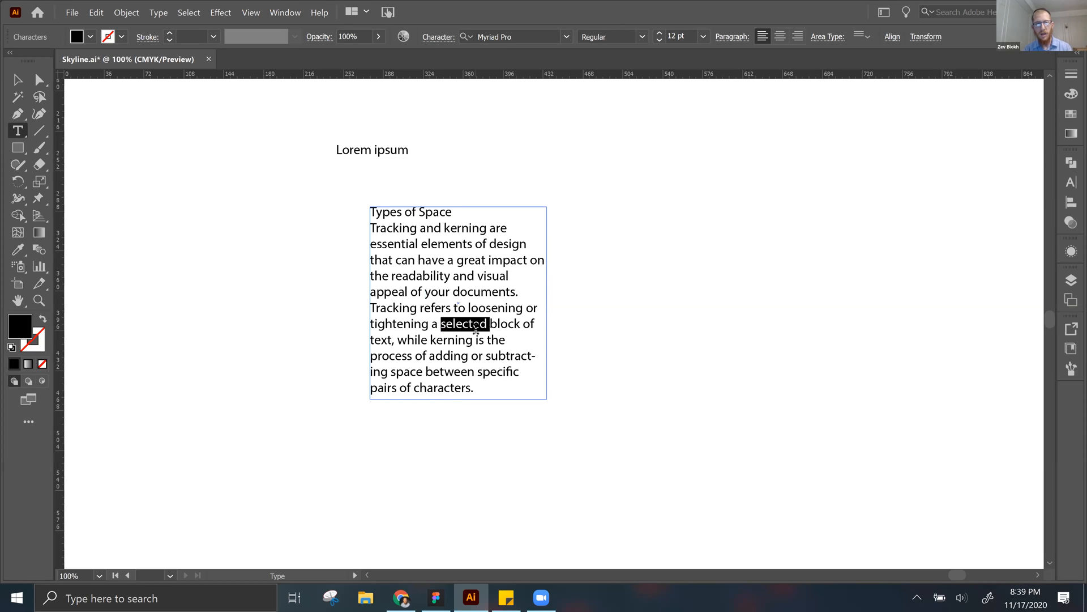
{"action": "double_click", "coordinate": [461, 338]}
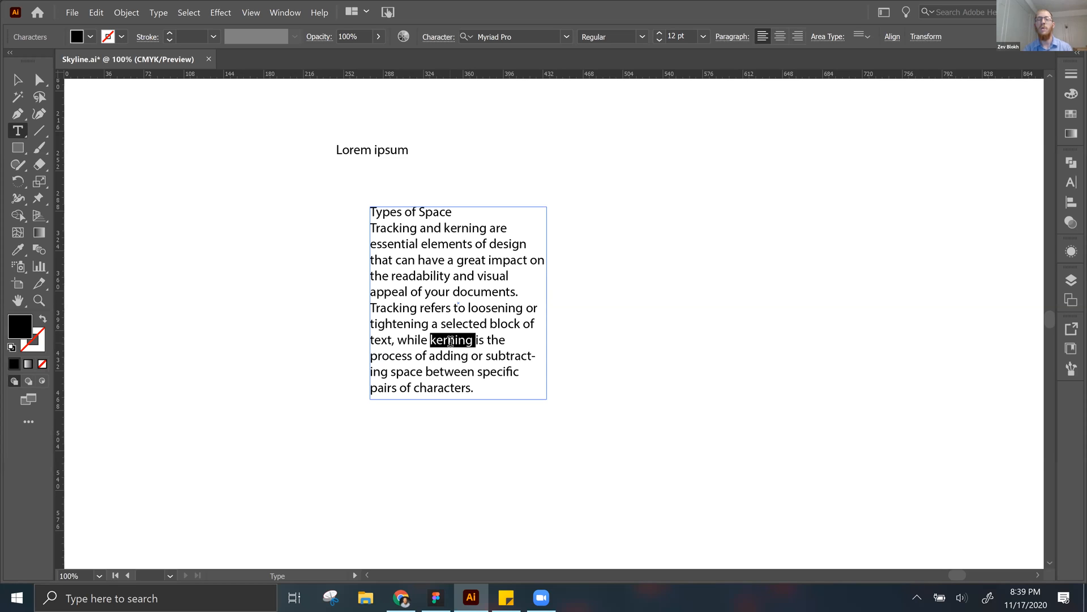
{"action": "triple_click", "coordinate": [449, 342]}
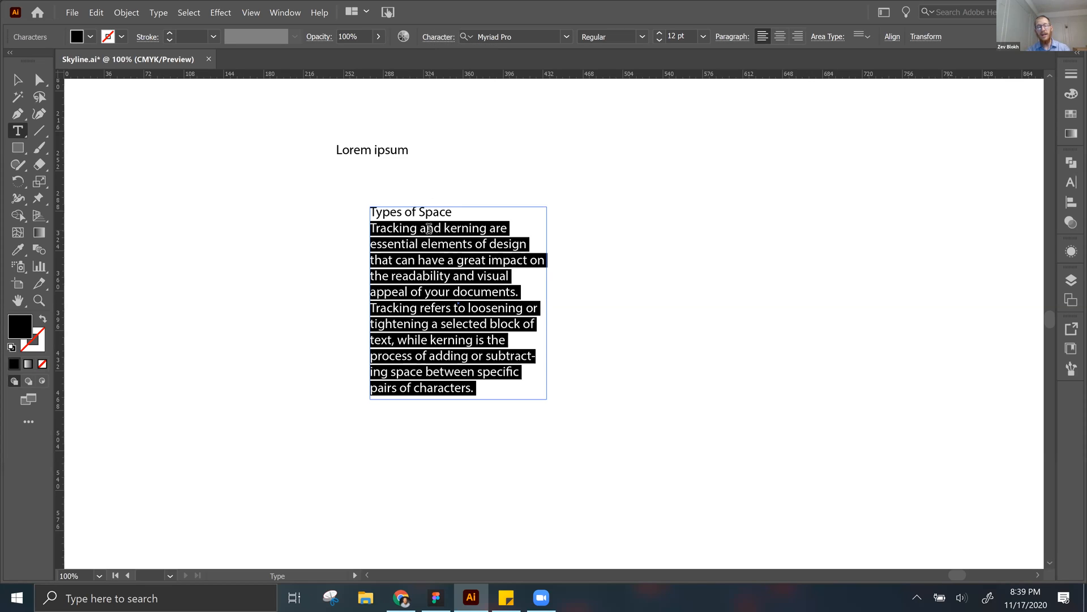
Step: Display the Character settings for the selected body paragraph in both places that offer them, closing them each time
{"action": "key", "text": "ctrl"}
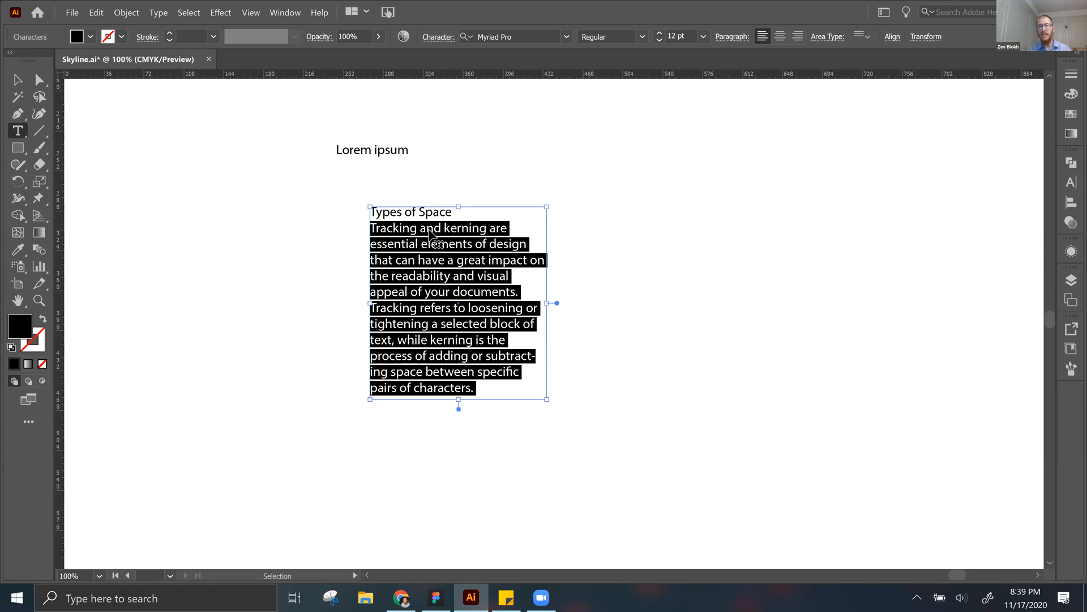
{"action": "key", "text": "ctrl+t"}
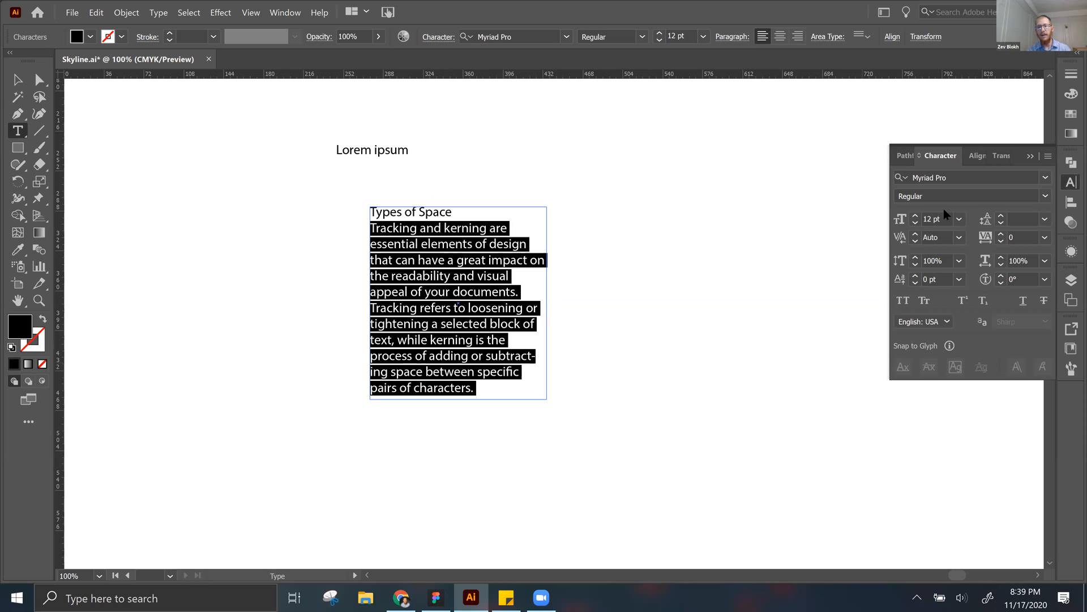
{"action": "left_click", "coordinate": [1030, 157]}
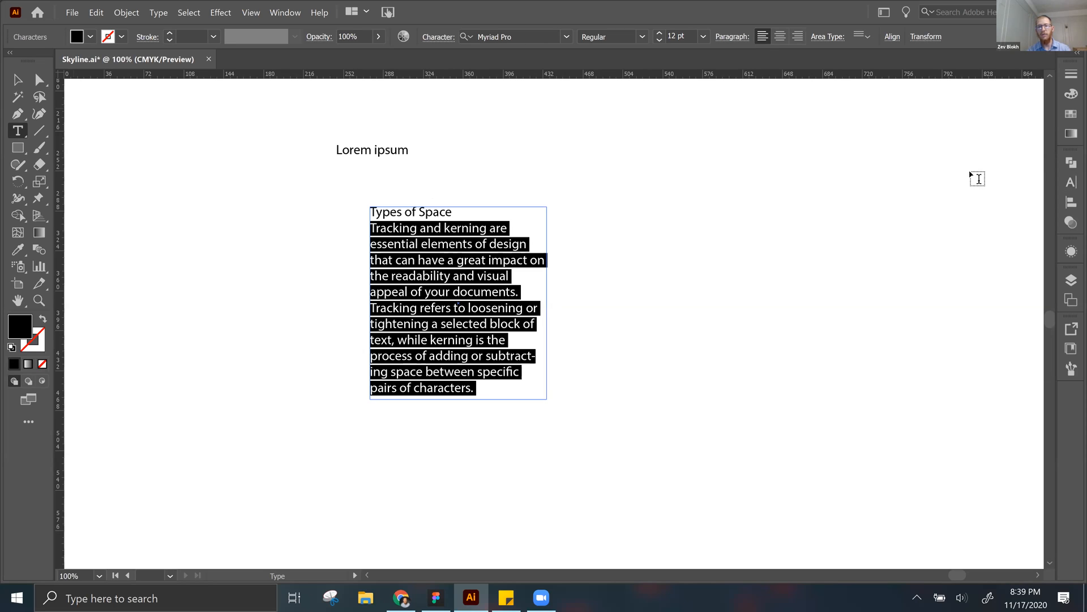
{"action": "left_click", "coordinate": [434, 37]}
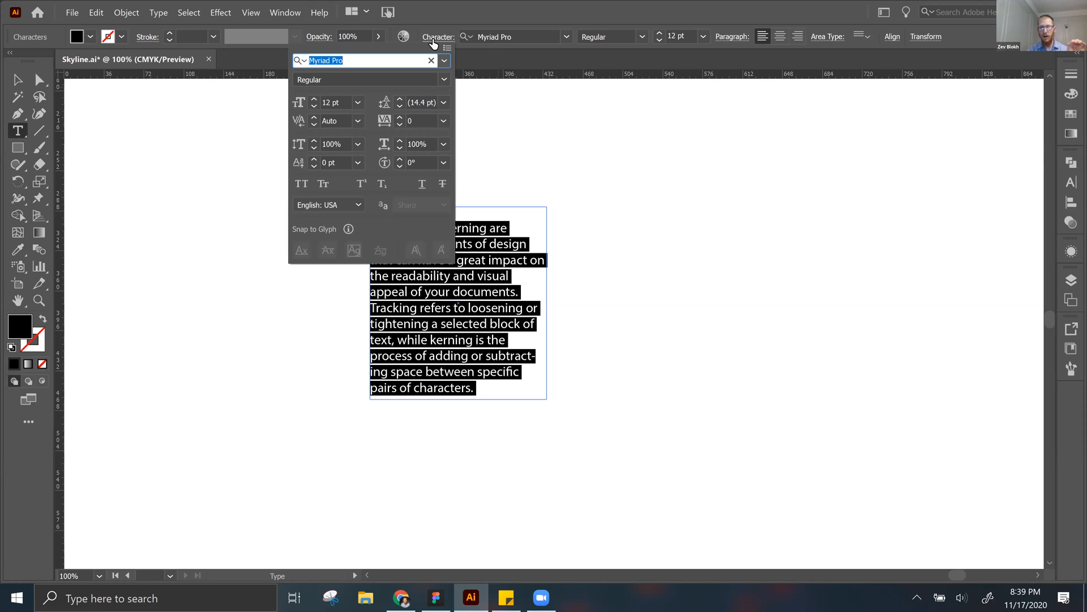
{"action": "left_click", "coordinate": [434, 39]}
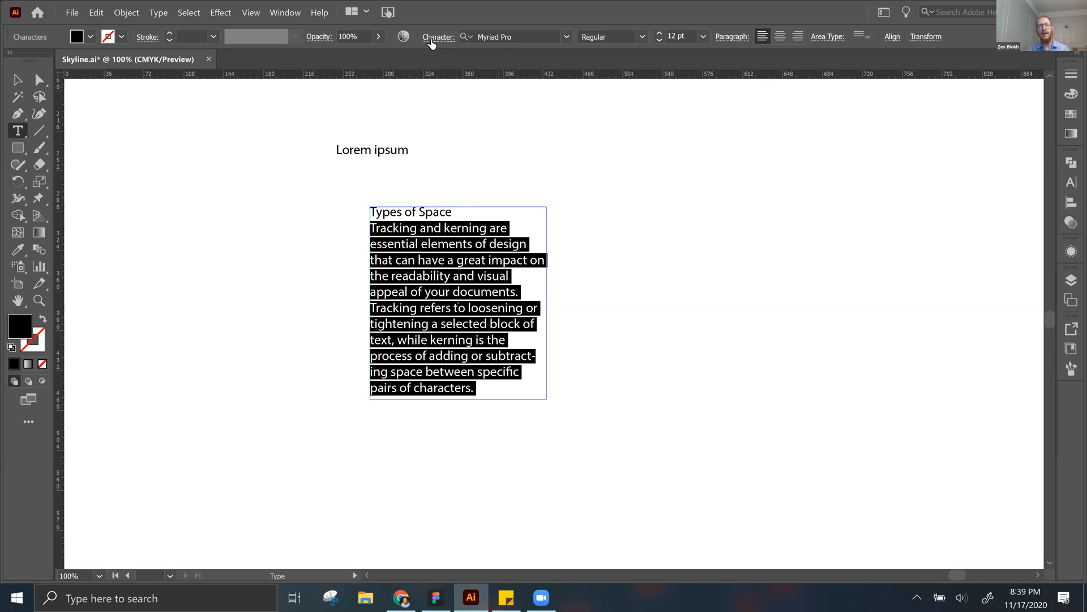
Step: Display the Character panel for the selected body paragraph and reduce the paragraph's vertical scale to 84%
{"action": "left_click", "coordinate": [285, 14]}
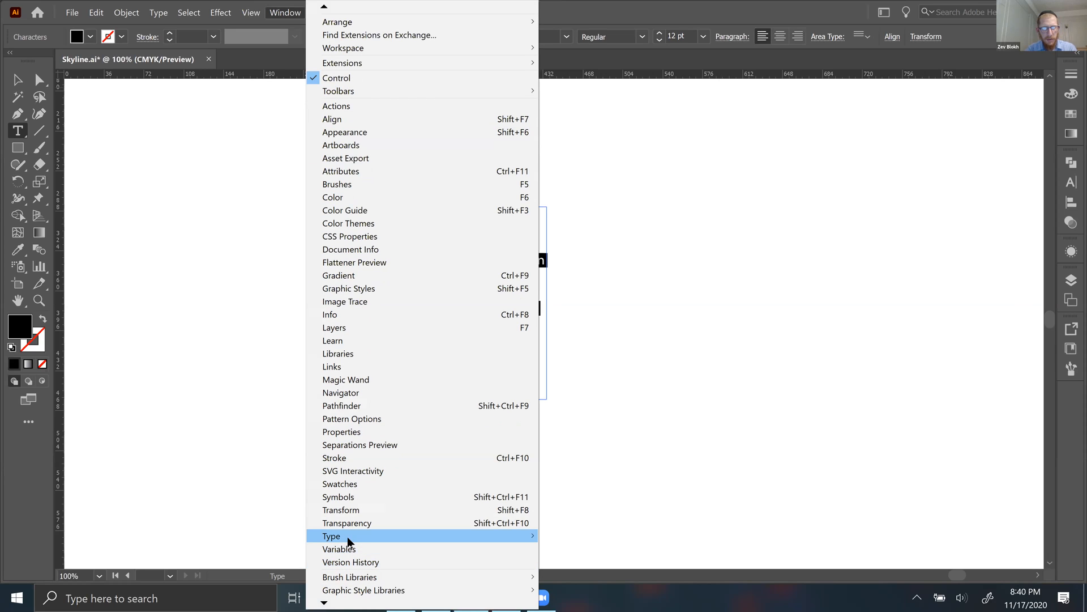
{"action": "mouse_move", "coordinate": [351, 536]}
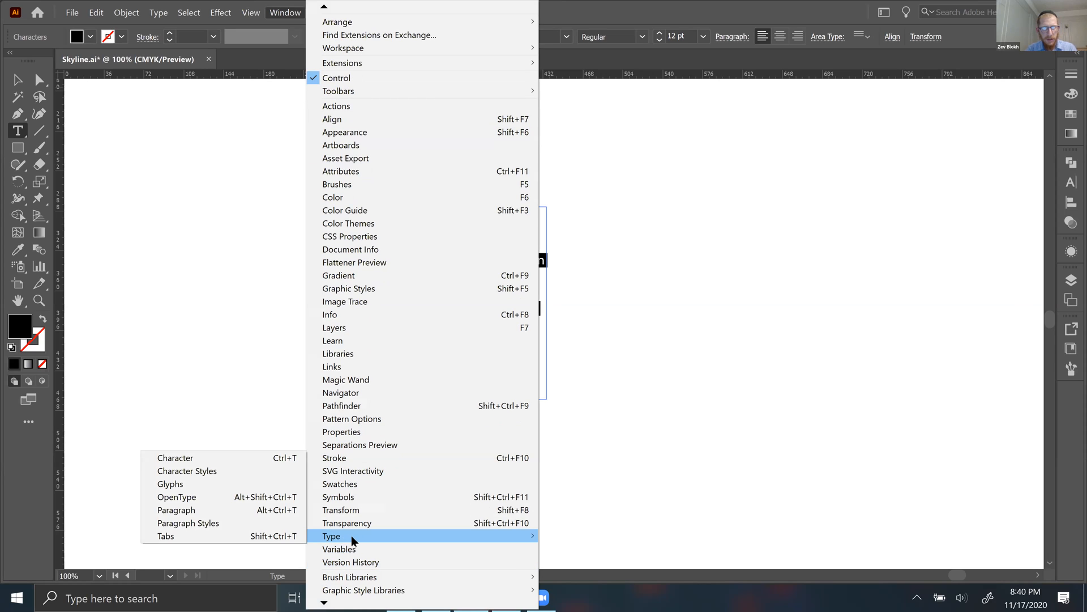
{"action": "left_click", "coordinate": [236, 458]}
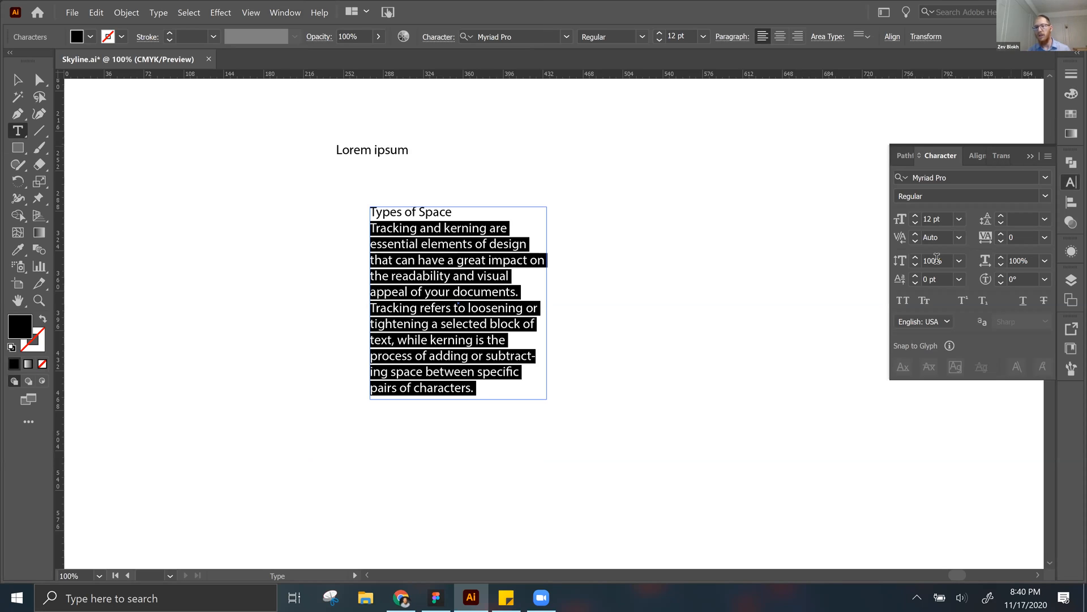
{"action": "scroll", "coordinate": [937, 258], "scroll_direction": "down", "scroll_amount": 16}
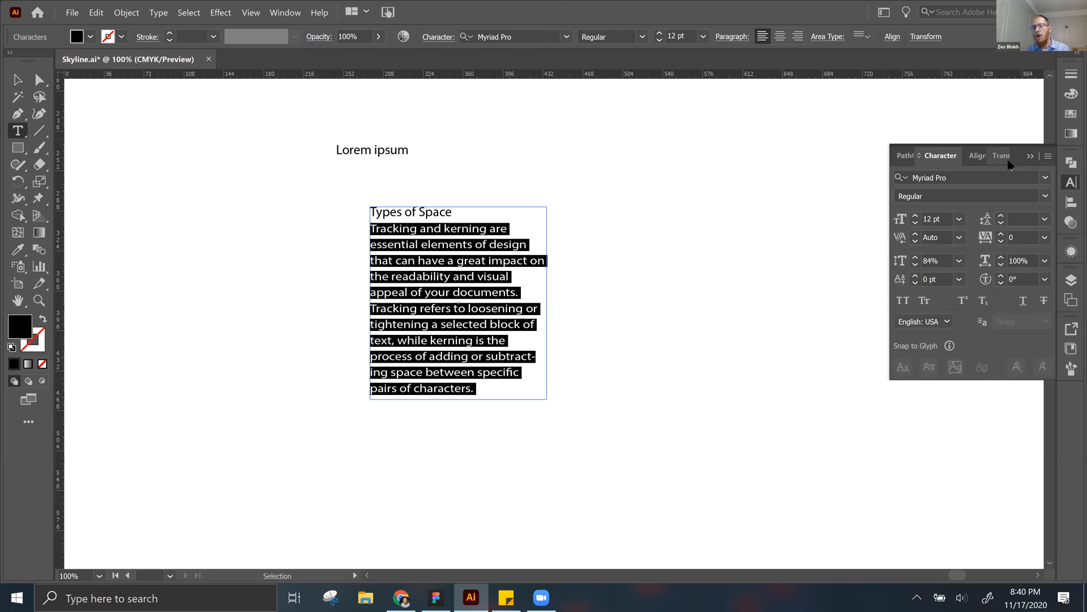
Step: Browse the available fonts with the selected text as sample and apply Bell MT to the body paragraph
{"action": "left_click", "coordinate": [1046, 181]}
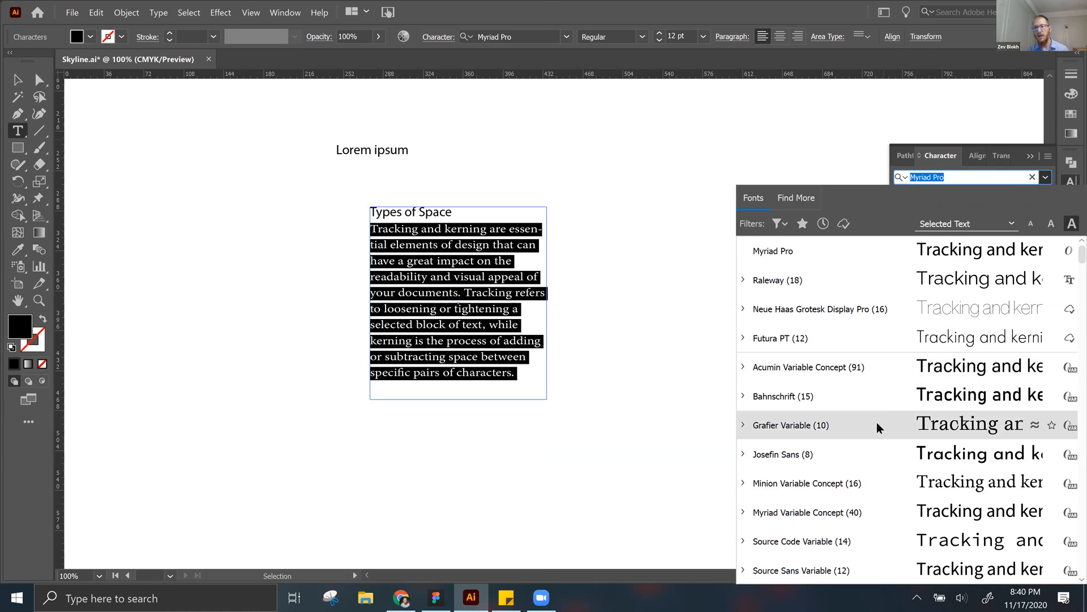
{"action": "scroll", "coordinate": [877, 518], "scroll_direction": "down", "scroll_amount": 6}
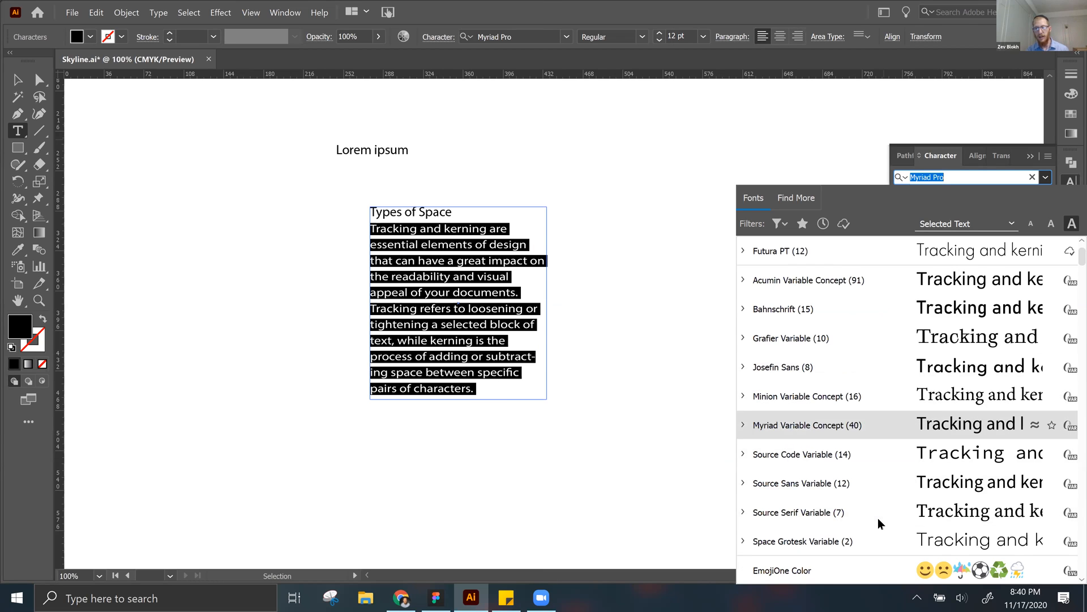
{"action": "scroll", "coordinate": [878, 518], "scroll_direction": "up", "scroll_amount": 2}
{"action": "scroll", "coordinate": [878, 518], "scroll_direction": "down", "scroll_amount": 5}
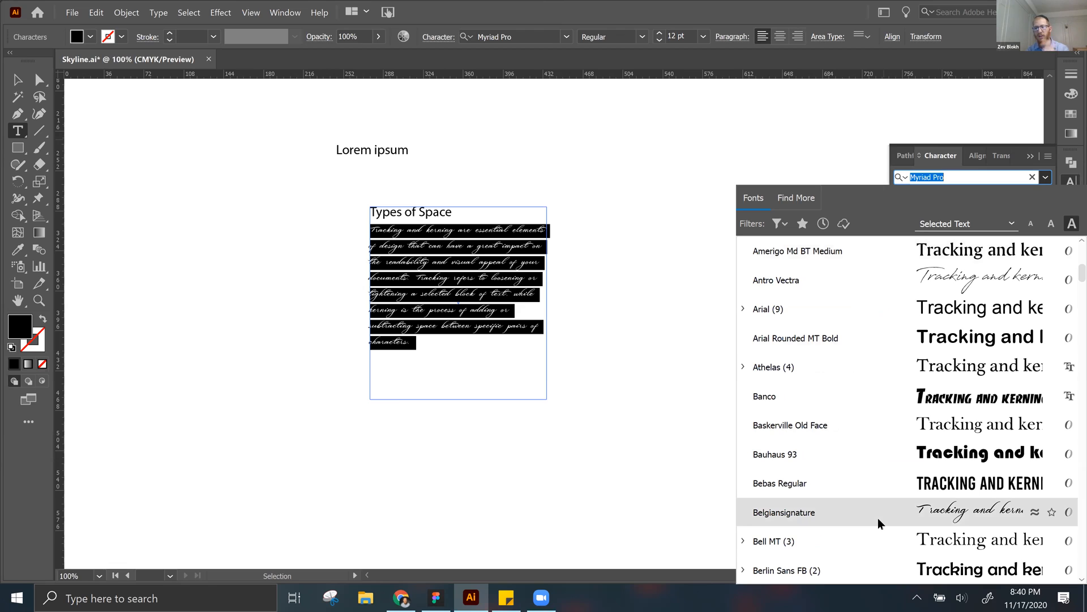
{"action": "scroll", "coordinate": [878, 517], "scroll_direction": "down", "scroll_amount": 3}
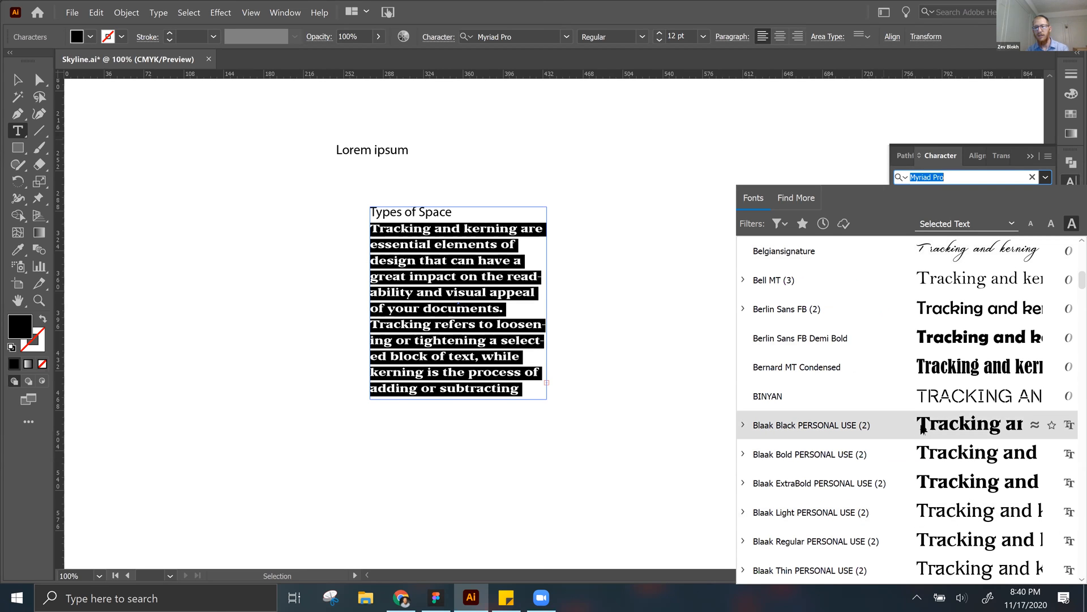
{"action": "left_click", "coordinate": [845, 283]}
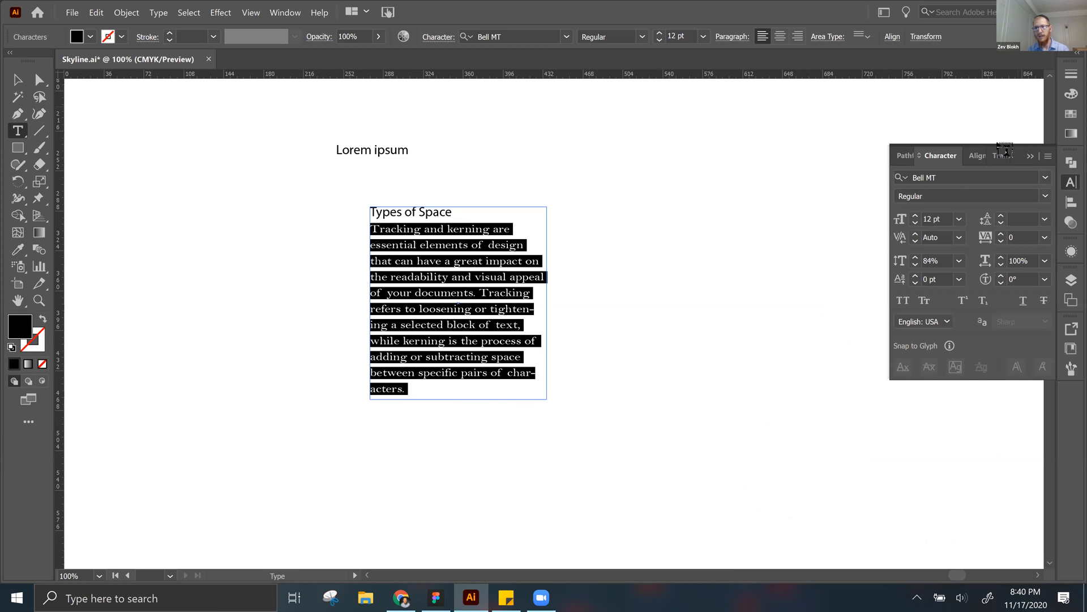
Step: Search the fonts for "futu" and apply Futura PT Book to the body paragraph
{"action": "left_click", "coordinate": [967, 175]}
{"action": "type", "text": "fu"}
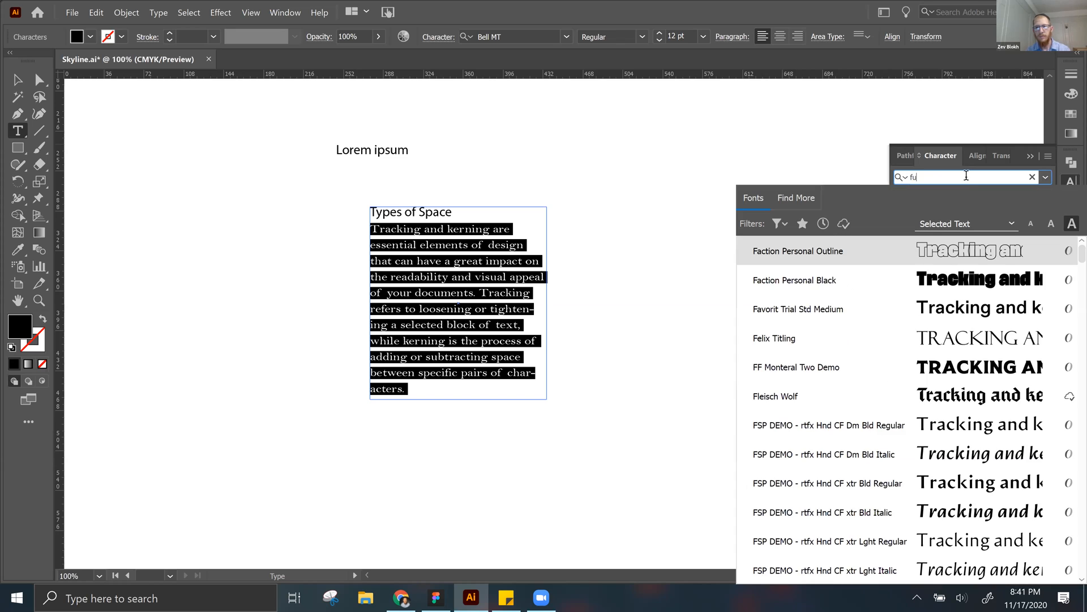
{"action": "type", "text": "tu"}
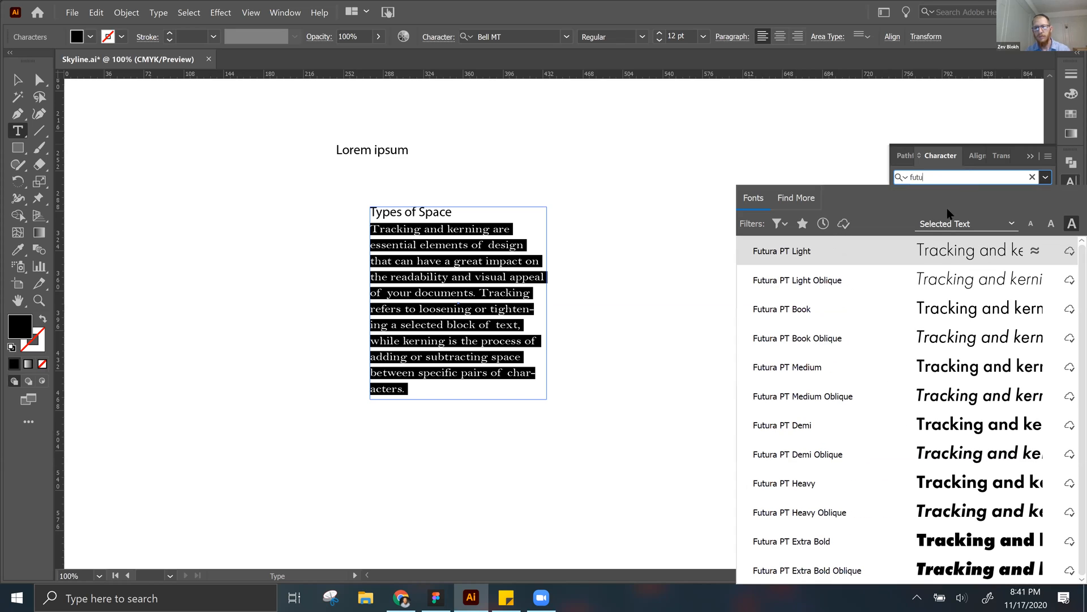
{"action": "left_click", "coordinate": [861, 315]}
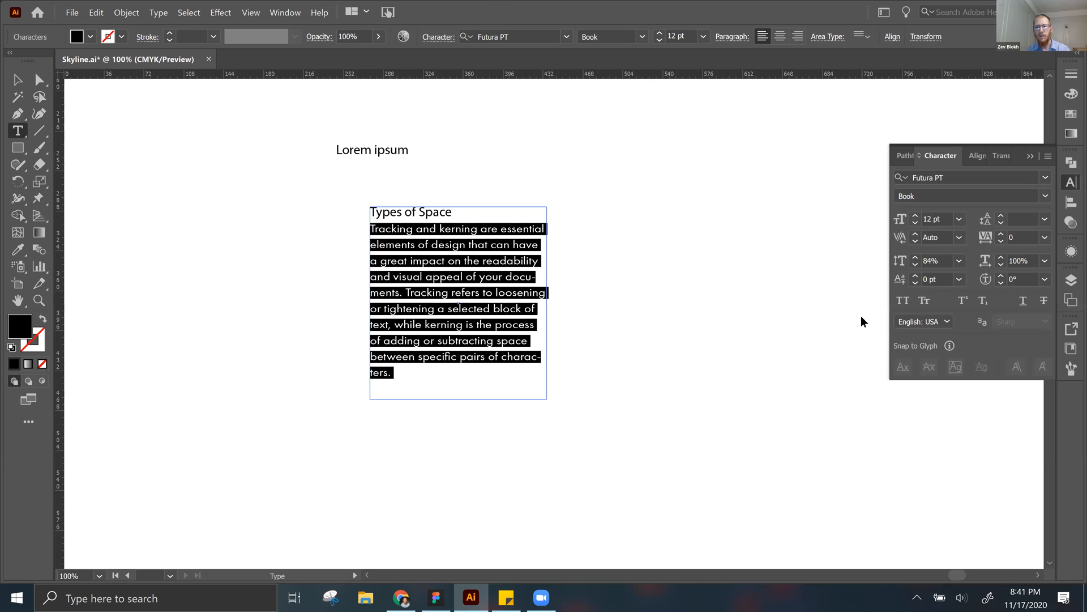
Step: Leave text editing, enlarge the Types of Space box on screen, and reselect the whole body paragraph below its heading
{"action": "key", "text": "Escape"}
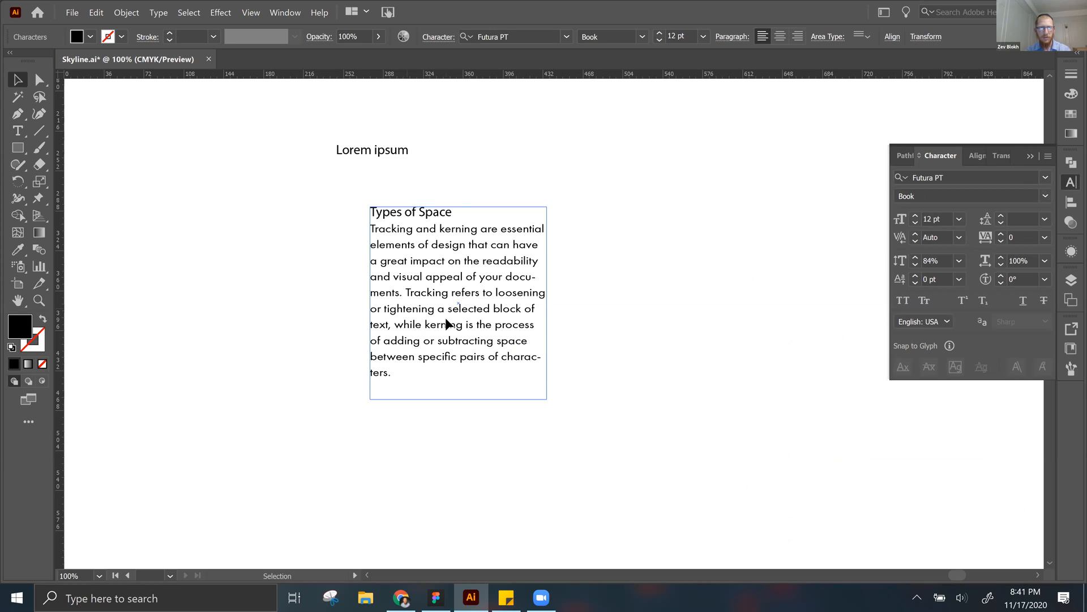
{"action": "key", "text": "ctrl+shift+a"}
{"action": "triple_click", "coordinate": [446, 318]}
{"action": "left_click_drag", "start_coordinate": [408, 373], "coordinate": [335, 235]}
{"action": "key", "text": "Escape"}
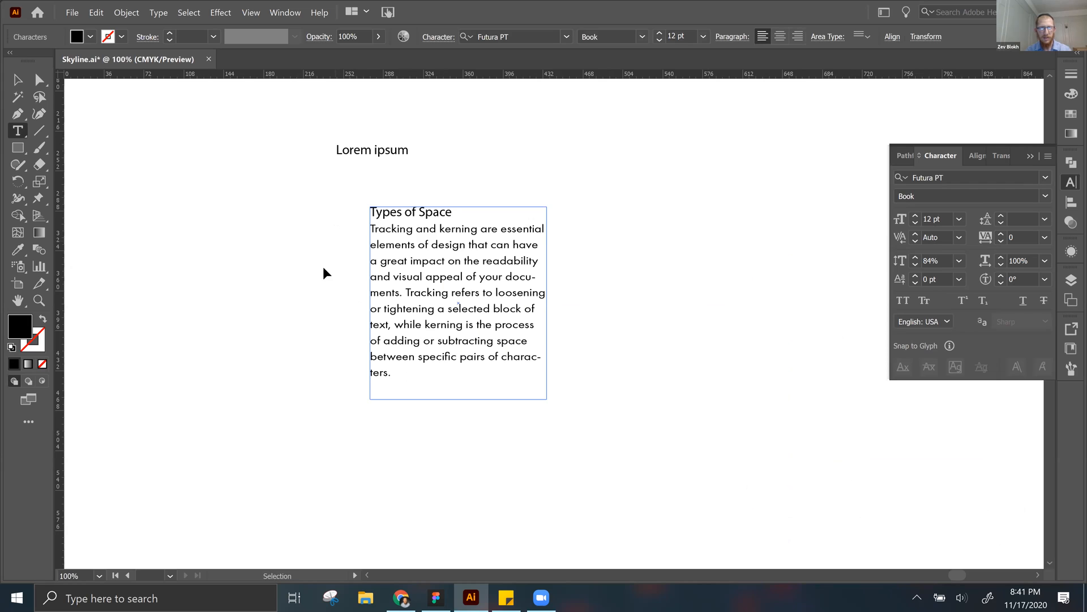
{"action": "key", "text": "ctrl+equal"}
{"action": "key", "text": "ctrl+equal"}
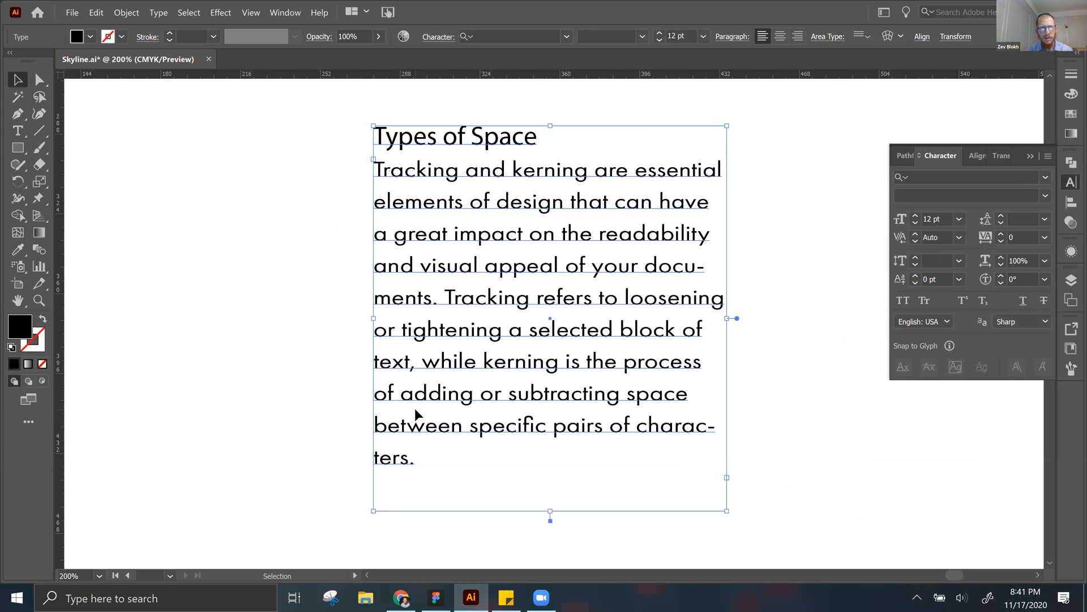
{"action": "triple_click", "coordinate": [424, 449]}
{"action": "left_click_drag", "start_coordinate": [341, 291], "coordinate": [383, 159]}
{"action": "key", "text": "Escape"}
{"action": "key", "text": "Delete"}
{"action": "double_click", "coordinate": [455, 261]}
{"action": "triple_click", "coordinate": [454, 260]}
{"action": "left_click_drag", "start_coordinate": [430, 451], "coordinate": [351, 168]}
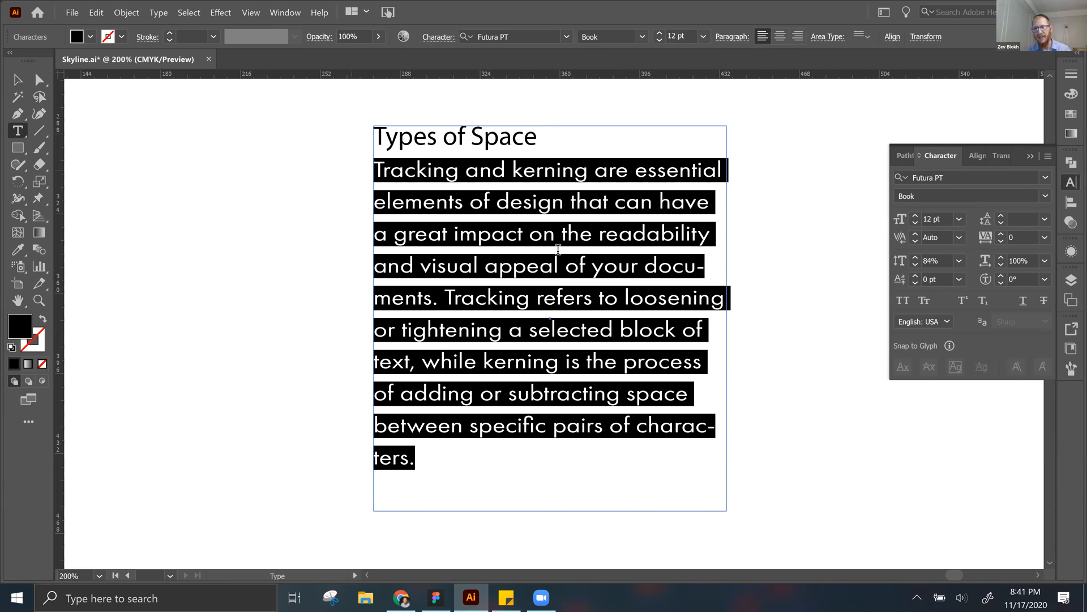
Step: Set the body paragraph's vertical scale to 100% and its leading to Auto, keeping the paragraph selected
{"action": "left_click", "coordinate": [959, 261]}
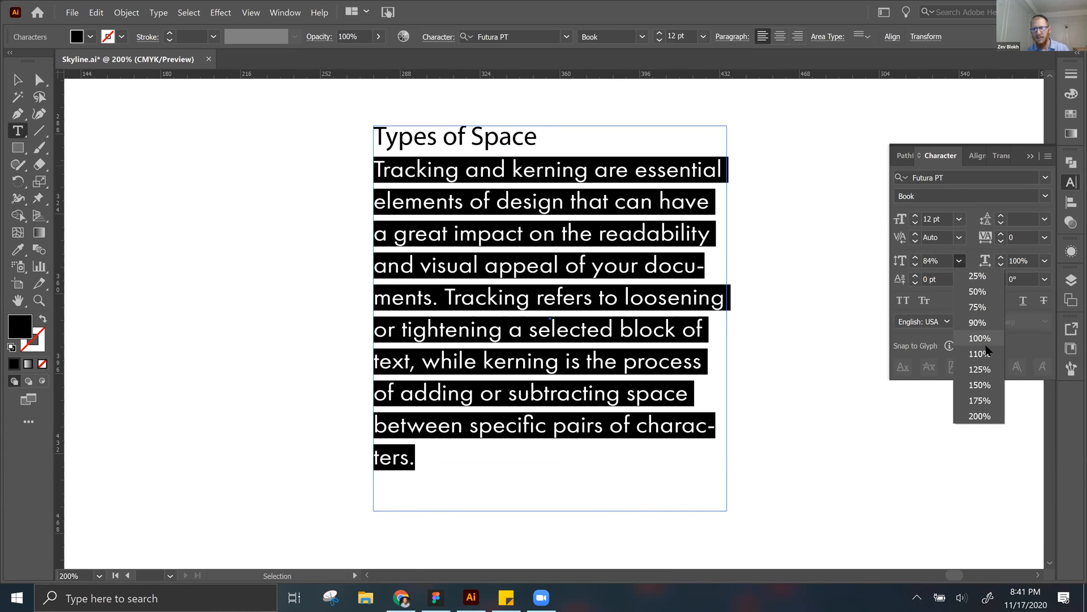
{"action": "left_click", "coordinate": [987, 337]}
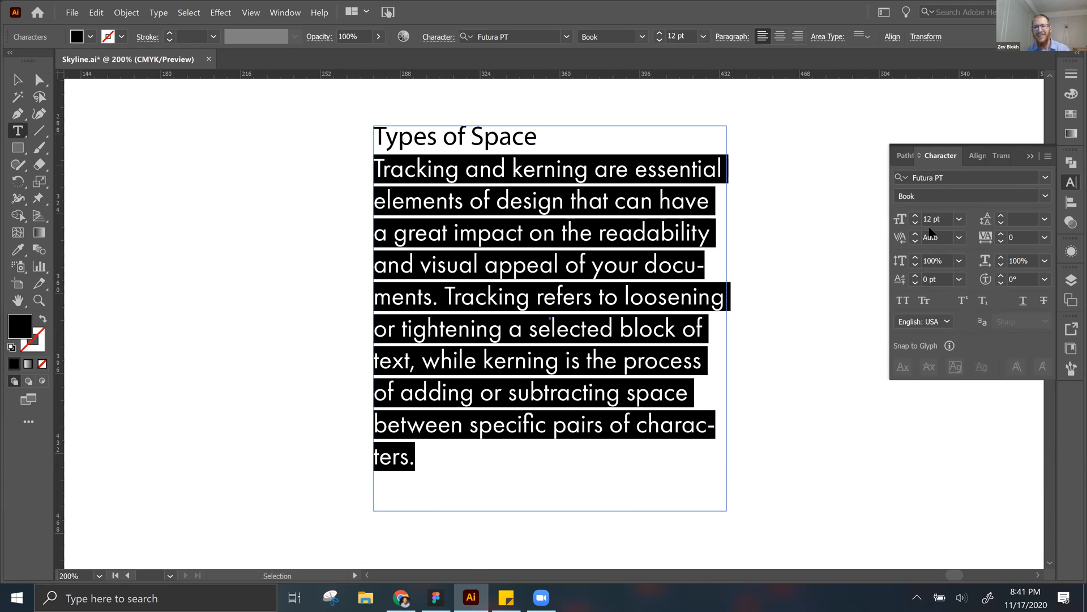
{"action": "left_click", "coordinate": [1040, 221]}
{"action": "left_click", "coordinate": [1029, 248]}
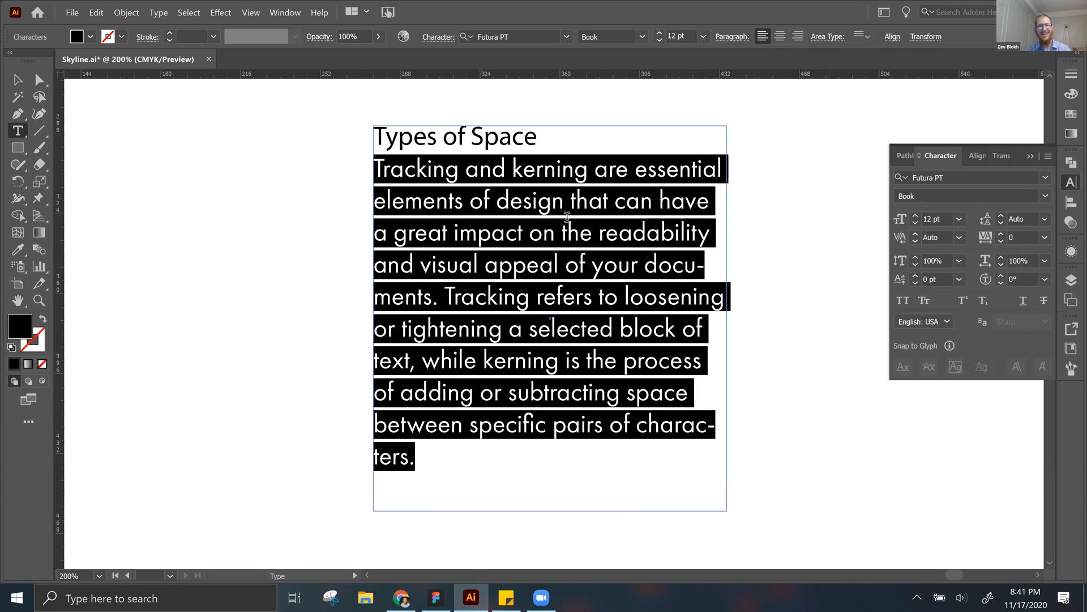
{"action": "left_click", "coordinate": [511, 282]}
{"action": "triple_click", "coordinate": [512, 282]}
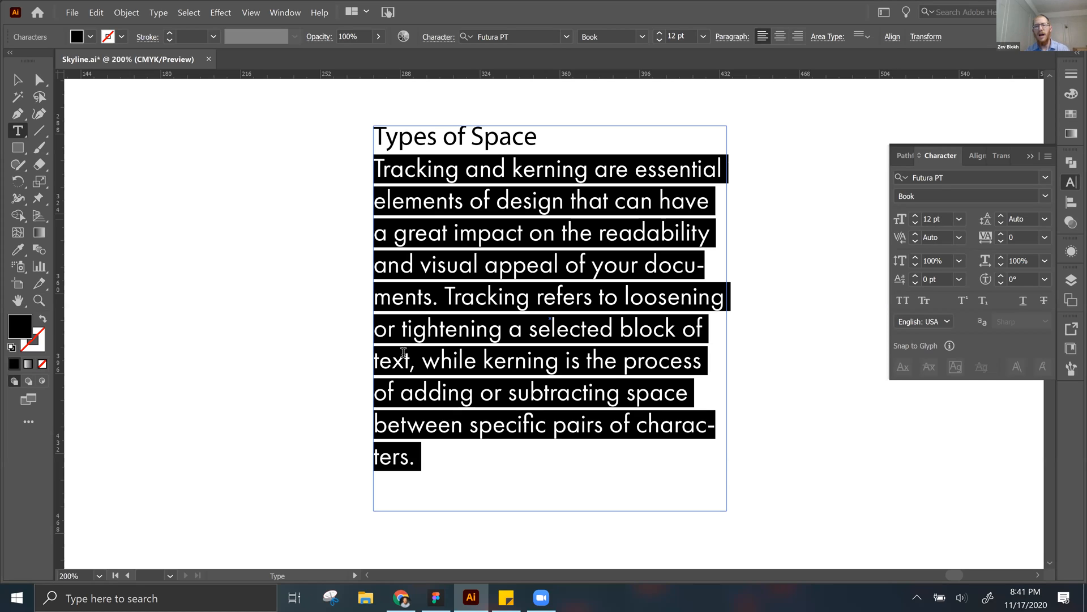
Step: Widen the Types of Space box by extending its right edge so the body text reflows, and deselect it
{"action": "key", "text": "Escape"}
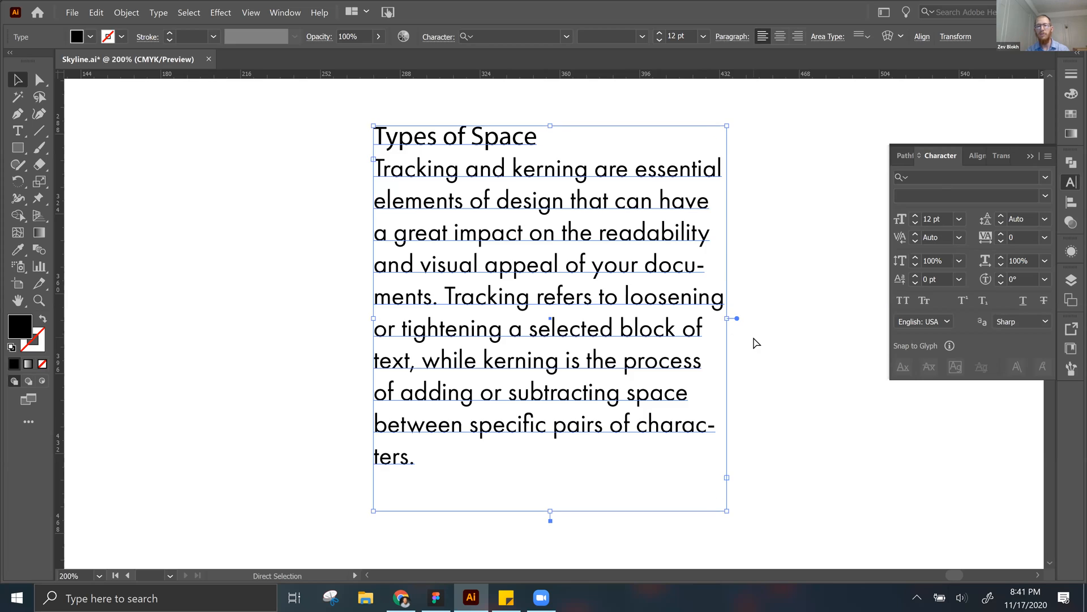
{"action": "key", "text": "ctrl+minus"}
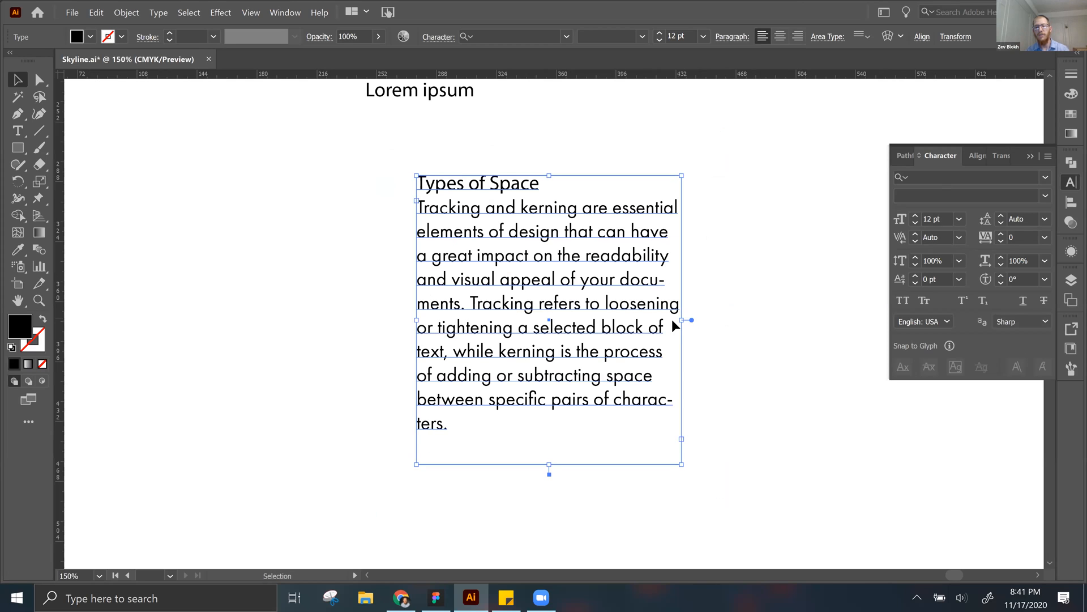
{"action": "left_click_drag", "start_coordinate": [887, 332], "coordinate": [761, 374]}
{"action": "left_click", "coordinate": [542, 145]}
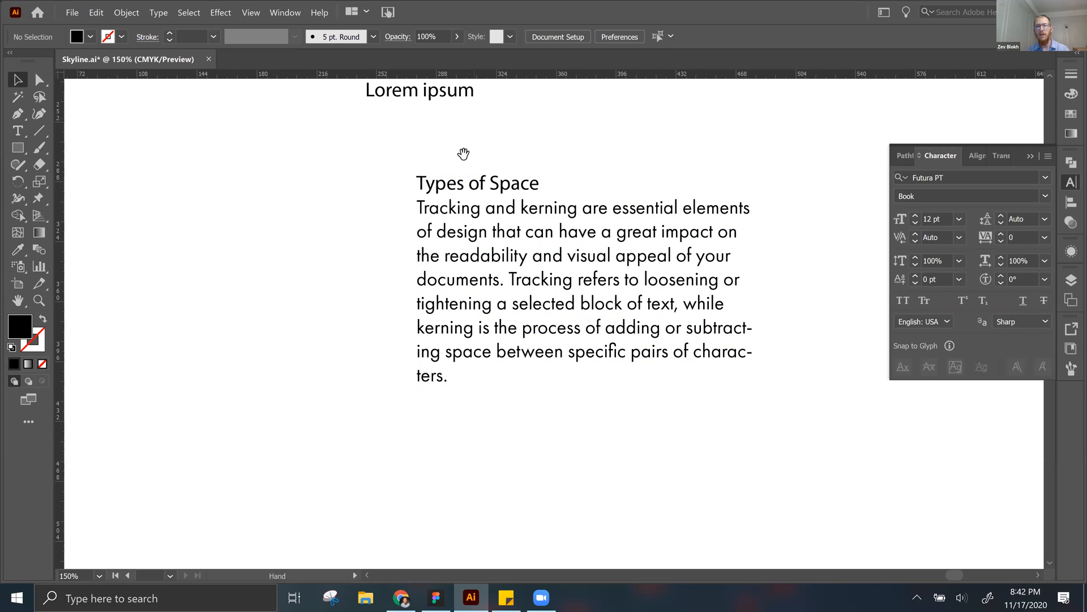
Step: Move the Lorem ipsum text right and down, closer above the Types of Space heading, and deselect it
{"action": "left_click_drag", "start_coordinate": [461, 151], "coordinate": [455, 188]}
{"action": "left_click_drag", "start_coordinate": [425, 134], "coordinate": [470, 164]}
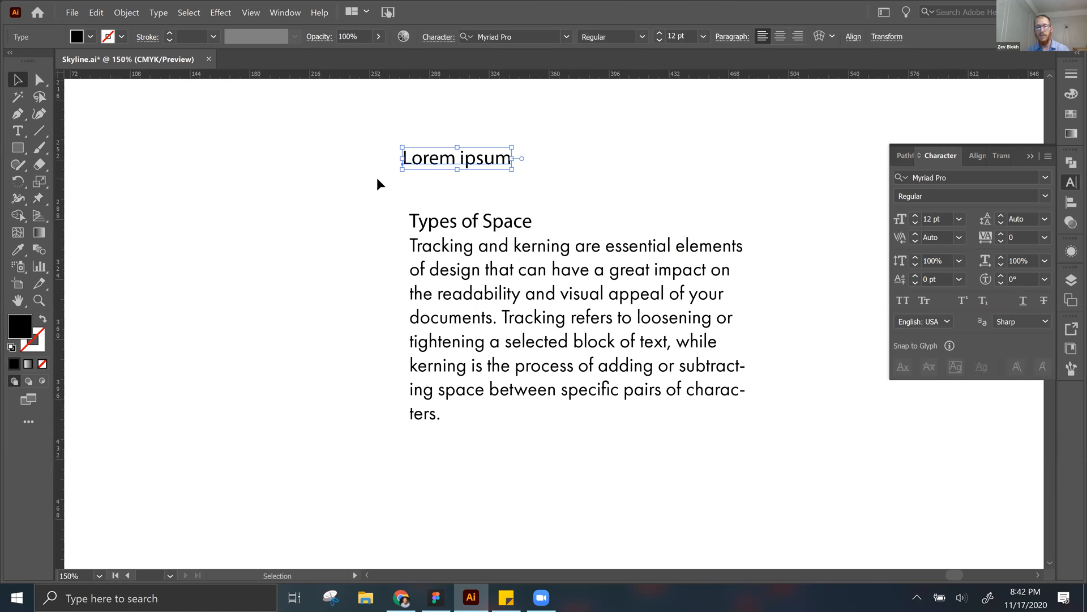
{"action": "left_click", "coordinate": [377, 178]}
{"action": "key", "text": "t"}
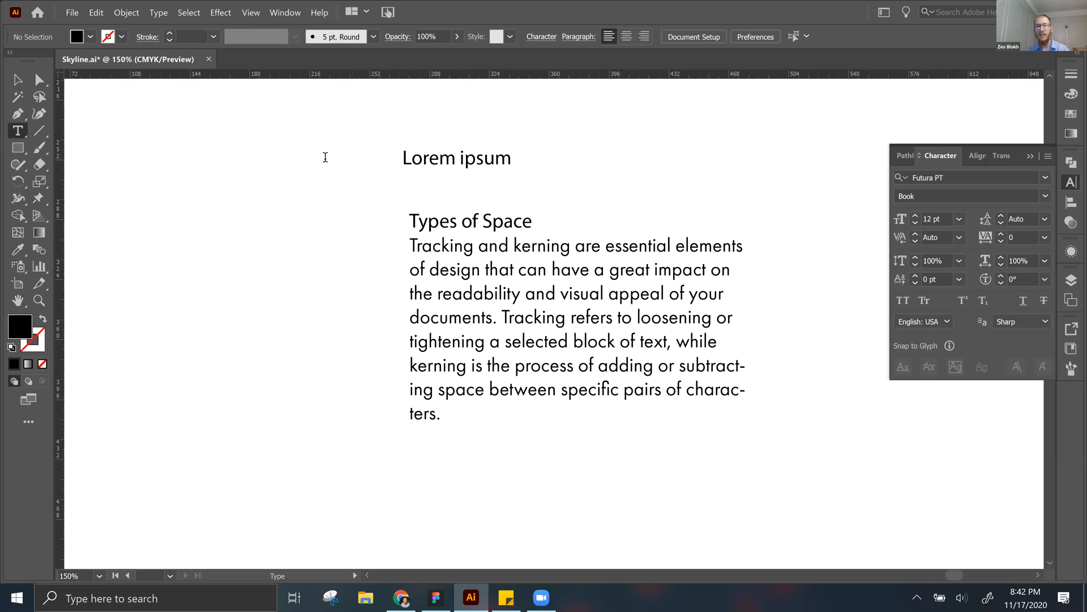
{"action": "left_click", "coordinate": [326, 157]}
{"action": "key", "text": "Escape"}
{"action": "key", "text": "Delete"}
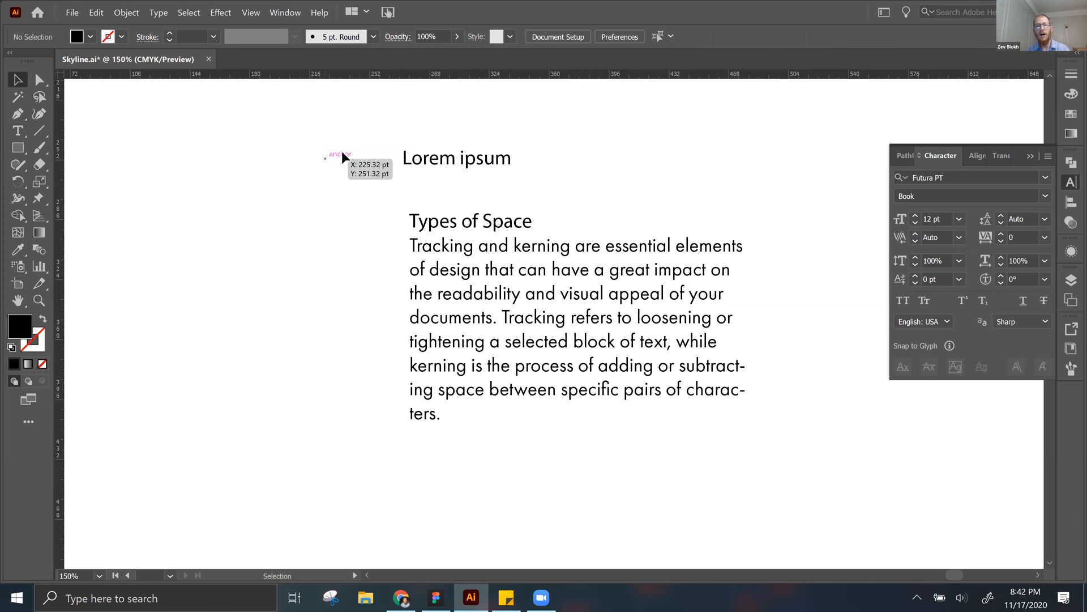
Step: Stretch the Lorem ipsum point text horizontally until it extends past the paragraph's right edge, and deselect it
{"action": "left_click", "coordinate": [464, 152]}
{"action": "left_click_drag", "start_coordinate": [512, 160], "coordinate": [789, 207]}
{"action": "left_click", "coordinate": [801, 202]}
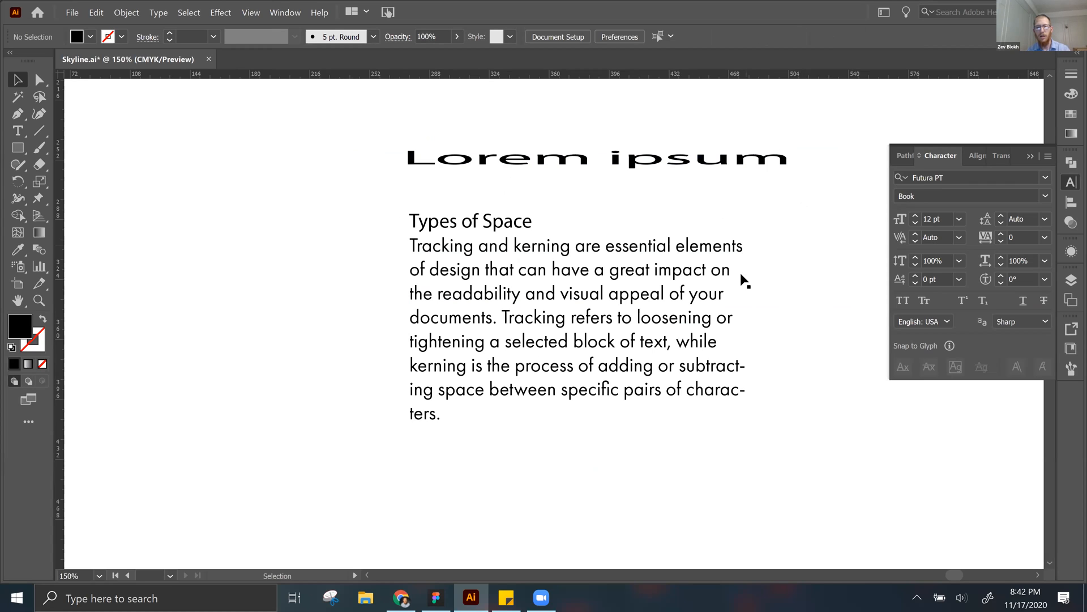
Step: Select the whole body paragraph below the Types of Space heading and set its font size to 72 pt
{"action": "left_click_drag", "start_coordinate": [709, 231], "coordinate": [626, 137]}
{"action": "left_click", "coordinate": [410, 242]}
{"action": "left_click", "coordinate": [372, 308]}
{"action": "key", "text": "t"}
{"action": "left_click", "coordinate": [369, 321]}
{"action": "triple_click", "coordinate": [360, 317]}
{"action": "left_click_drag", "start_coordinate": [363, 321], "coordinate": [291, 153]}
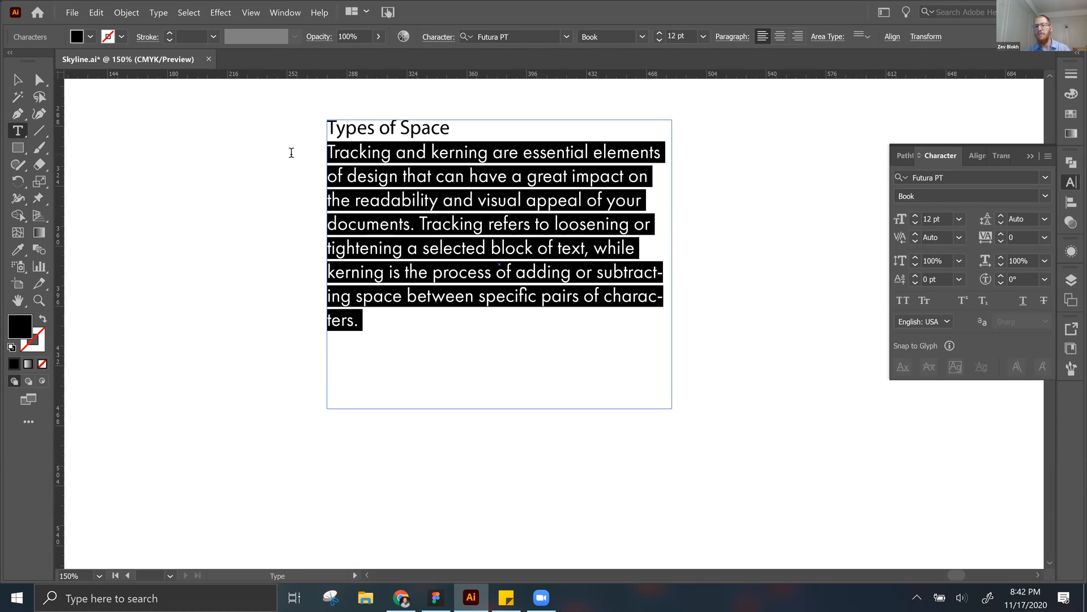
{"action": "left_click", "coordinate": [959, 219]}
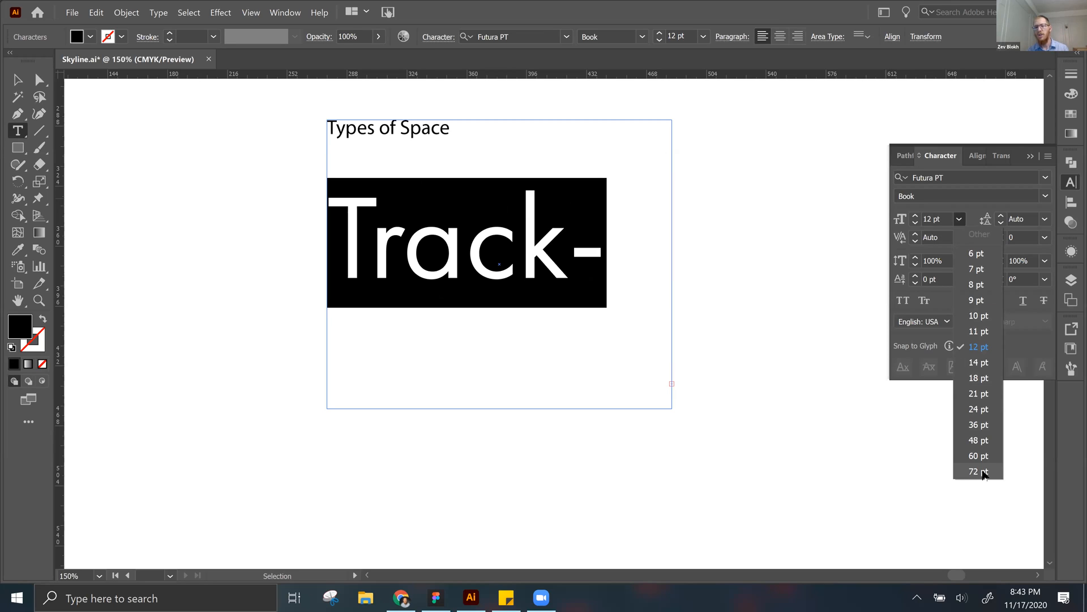
{"action": "left_click", "coordinate": [979, 471]}
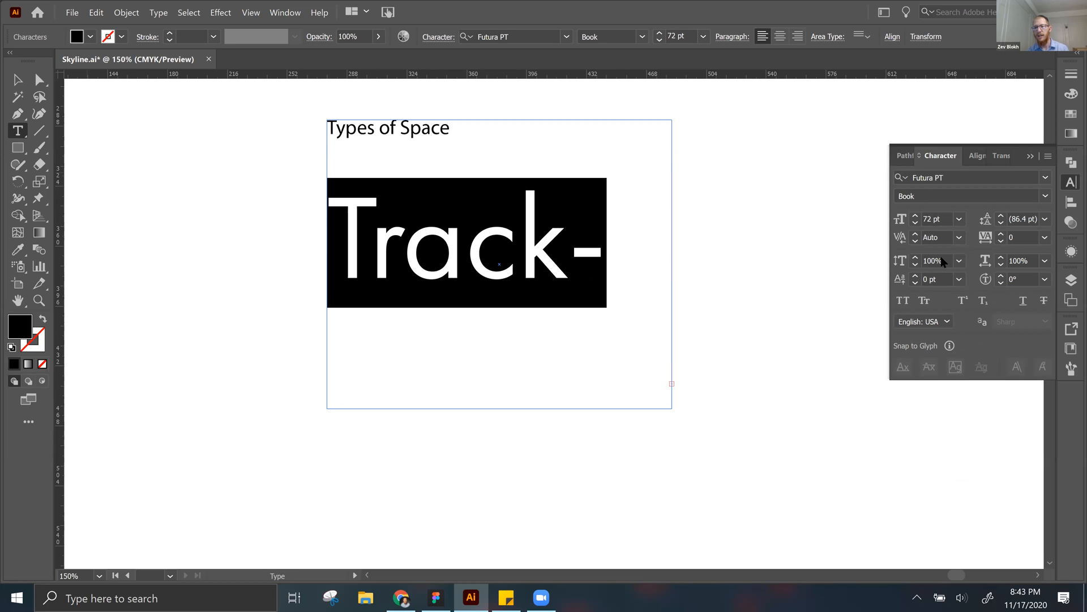
Step: Try an 8 pt font size on the body paragraph and undo that size change
{"action": "left_click", "coordinate": [958, 218]}
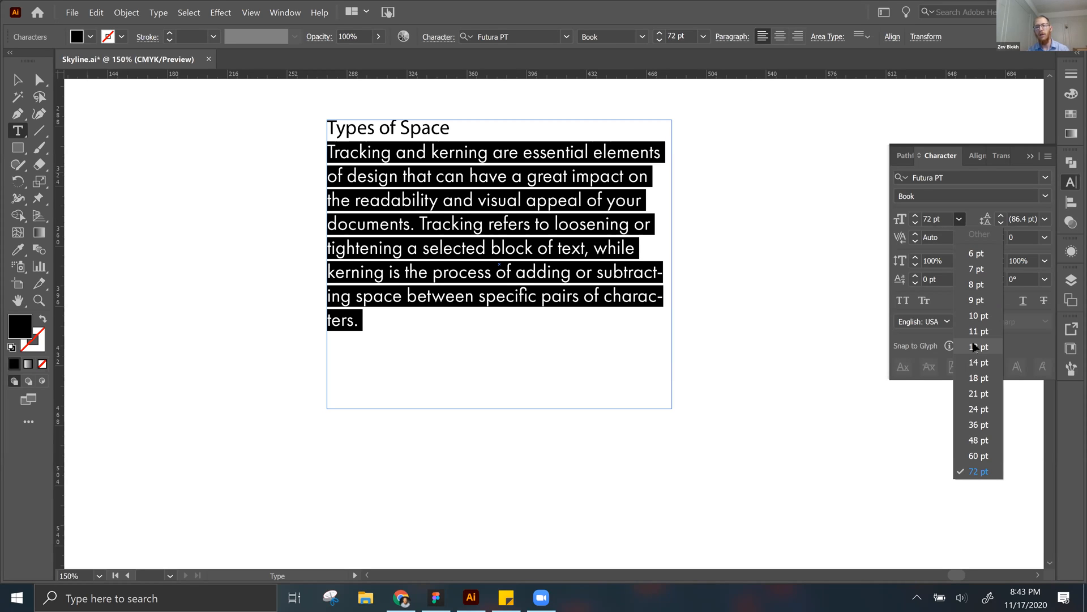
{"action": "left_click", "coordinate": [975, 285]}
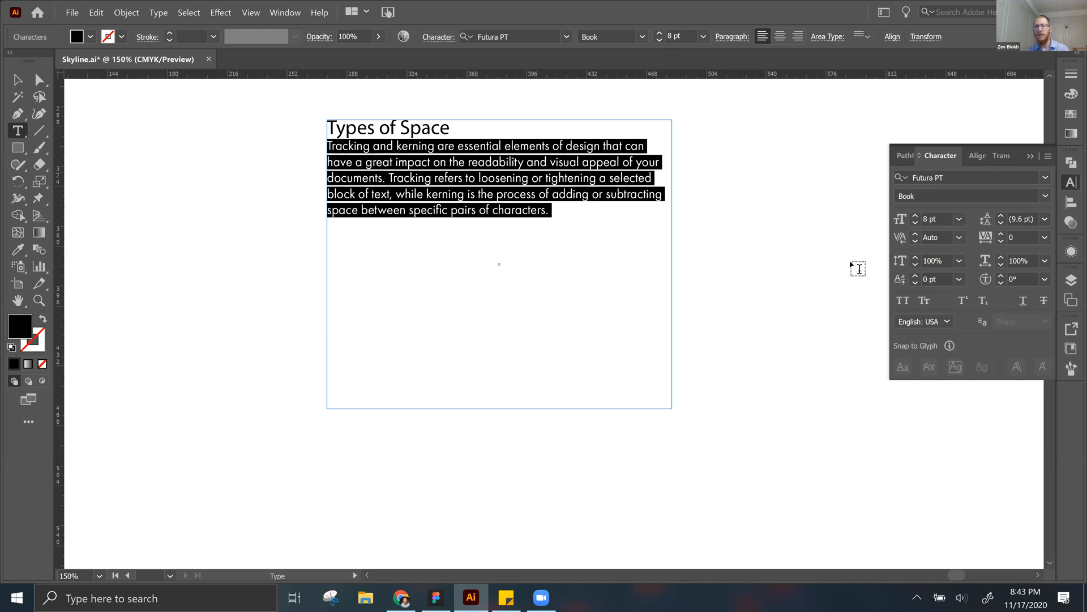
{"action": "key", "text": "Escape"}
{"action": "left_click", "coordinate": [735, 229]}
{"action": "double_click", "coordinate": [495, 184]}
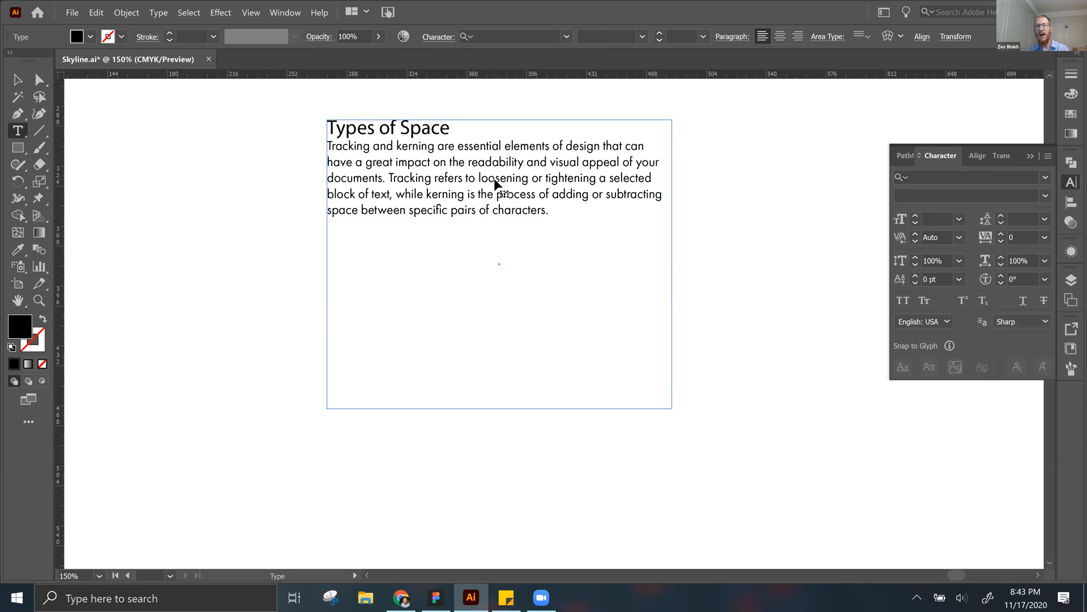
{"action": "key", "text": "ctrl+z"}
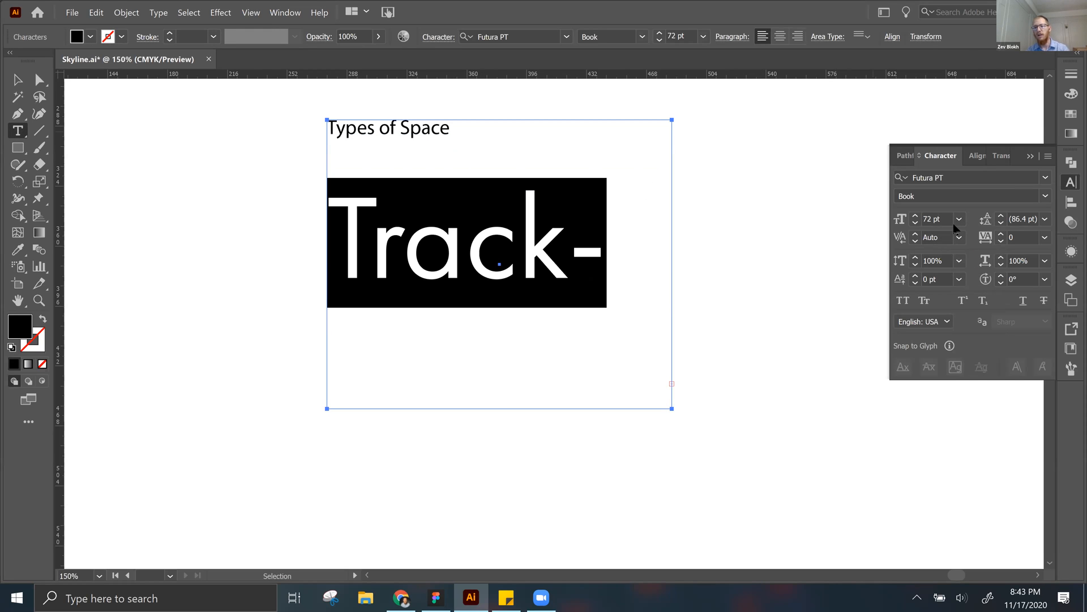
Step: Set the body paragraph's font size to 8 pt and narrow the text frame to roughly half its width
{"action": "left_click", "coordinate": [959, 220]}
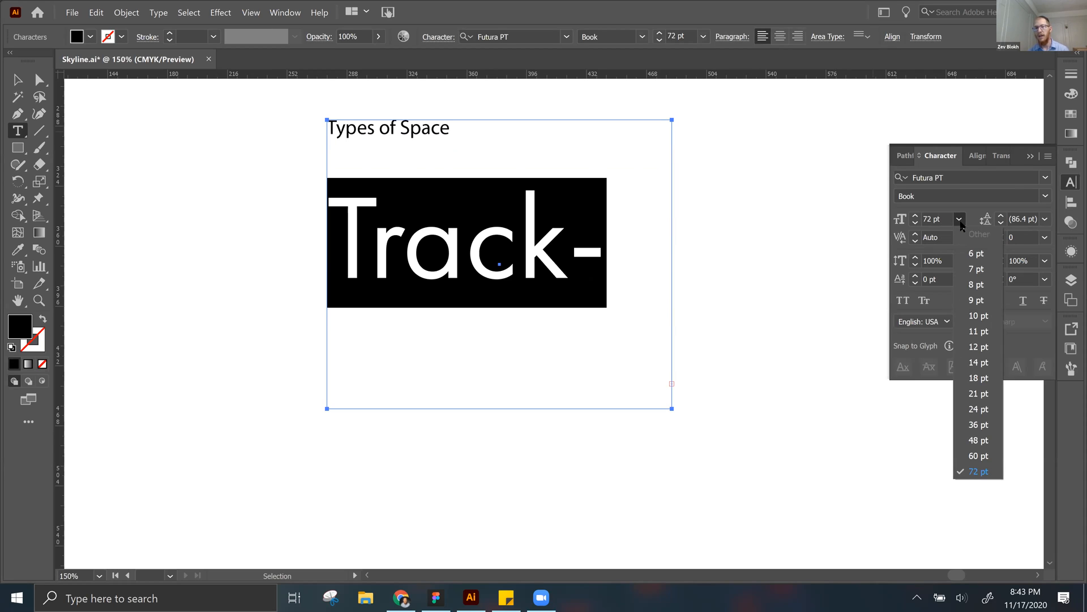
{"action": "left_click", "coordinate": [978, 285]}
{"action": "key", "text": "Escape"}
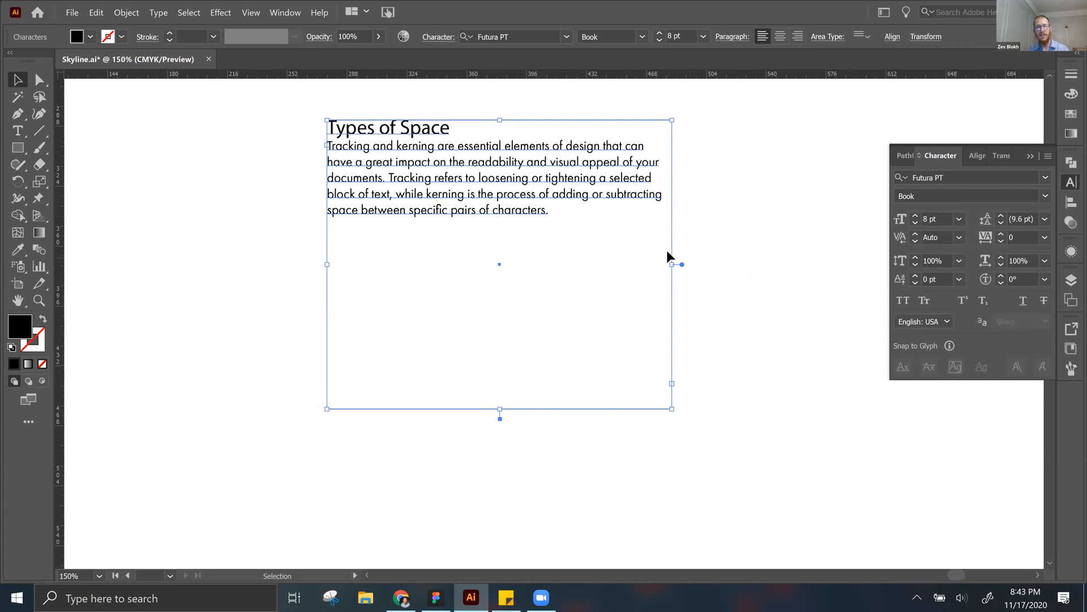
{"action": "left_click_drag", "start_coordinate": [544, 277], "coordinate": [507, 276]}
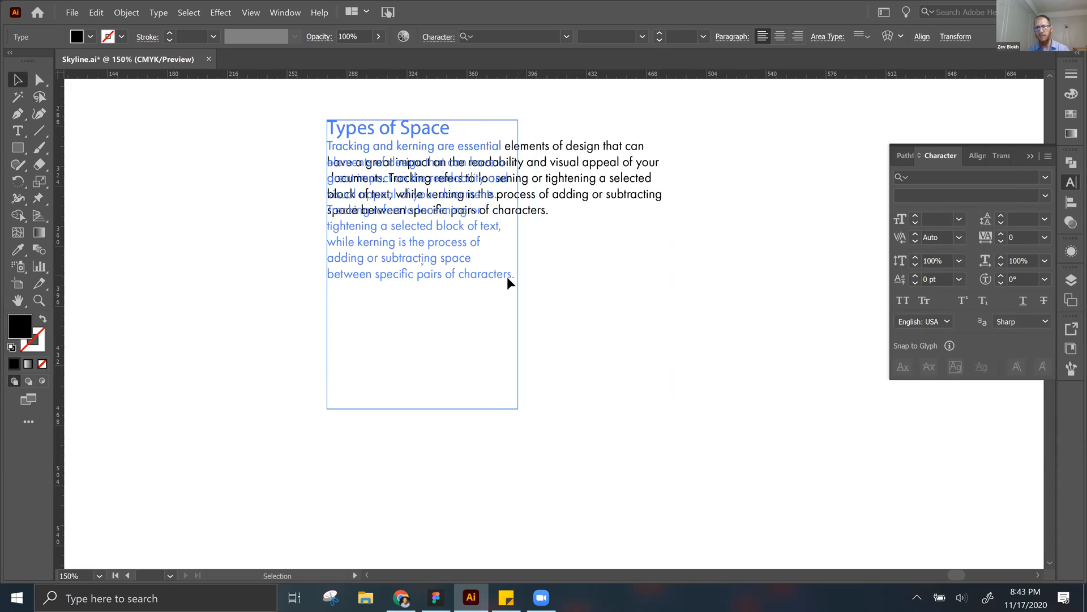
{"action": "key", "text": "ctrl+shift+a"}
Step: Select the whole body paragraph below the Types of Space heading and set its leading to Auto
{"action": "double_click", "coordinate": [419, 201]}
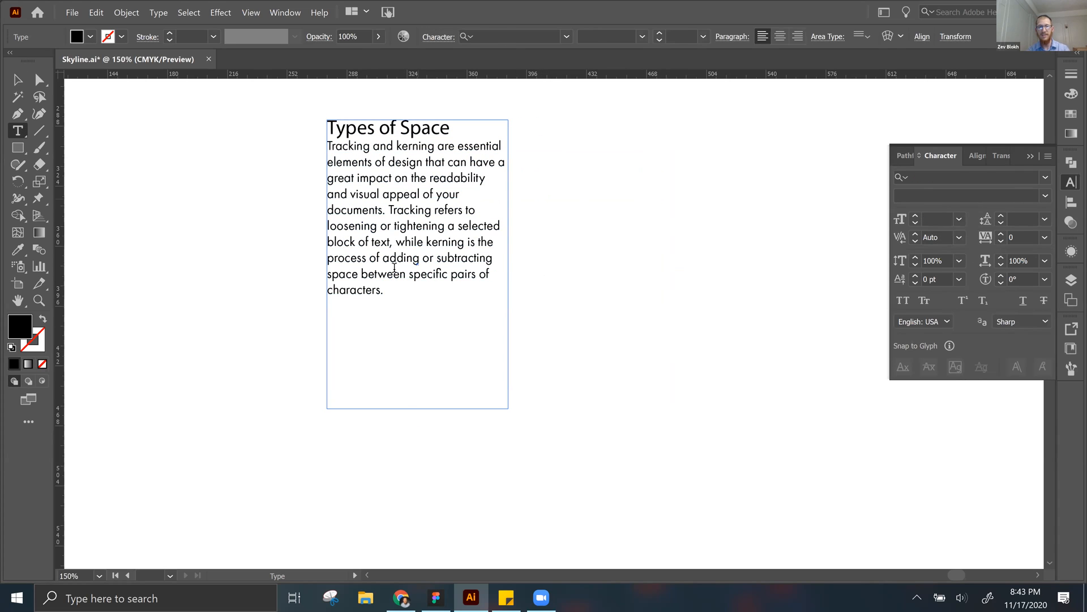
{"action": "triple_click", "coordinate": [391, 286]}
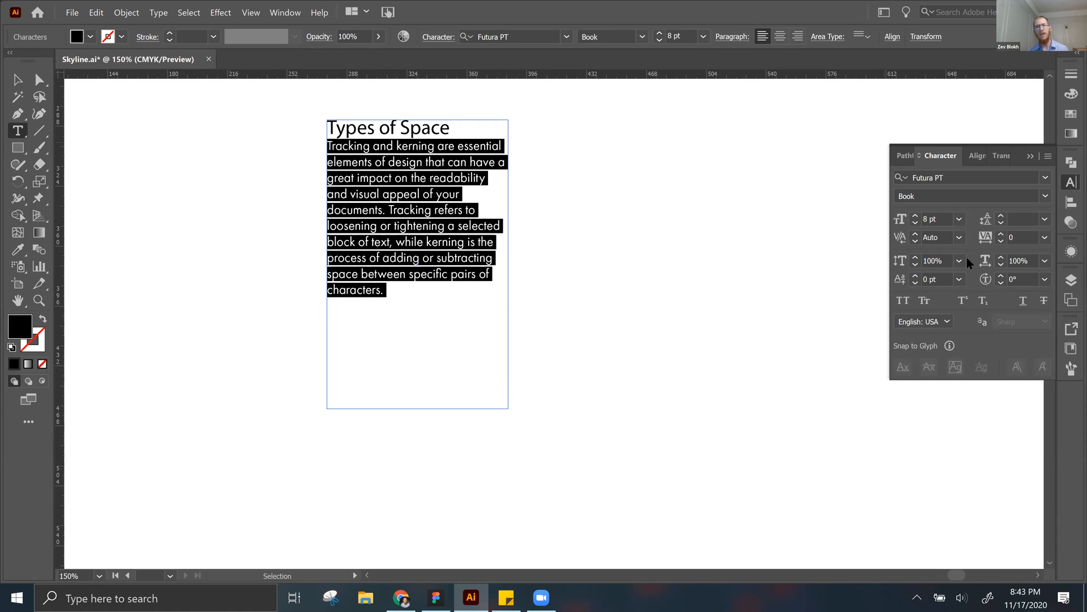
{"action": "left_click", "coordinate": [1043, 220]}
{"action": "left_click", "coordinate": [1030, 254]}
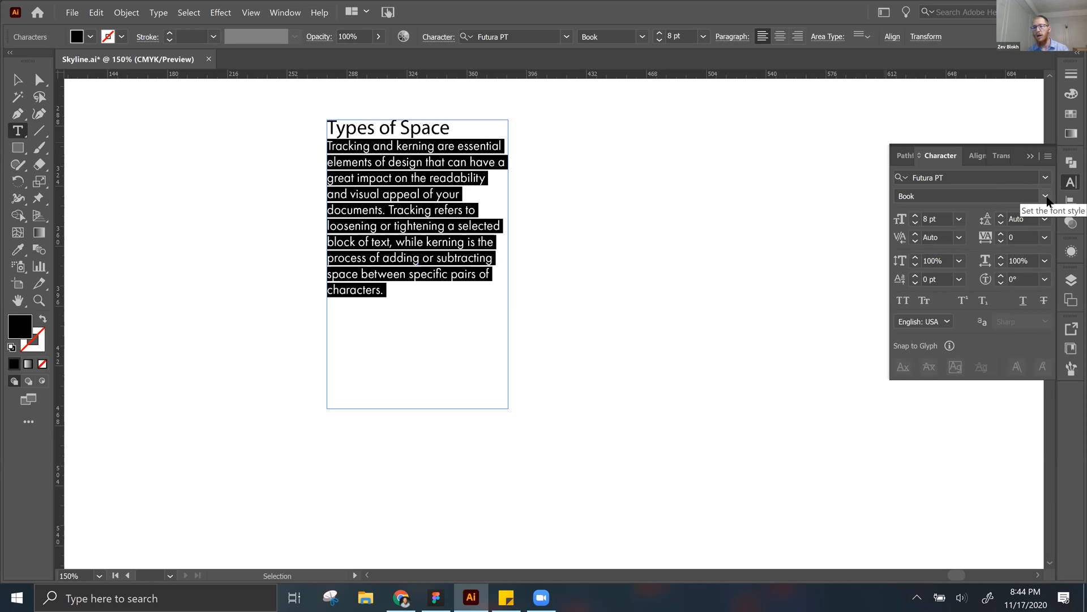
Step: Set the selected body paragraph's font style to Light and finish editing the text
{"action": "left_click", "coordinate": [1045, 197]}
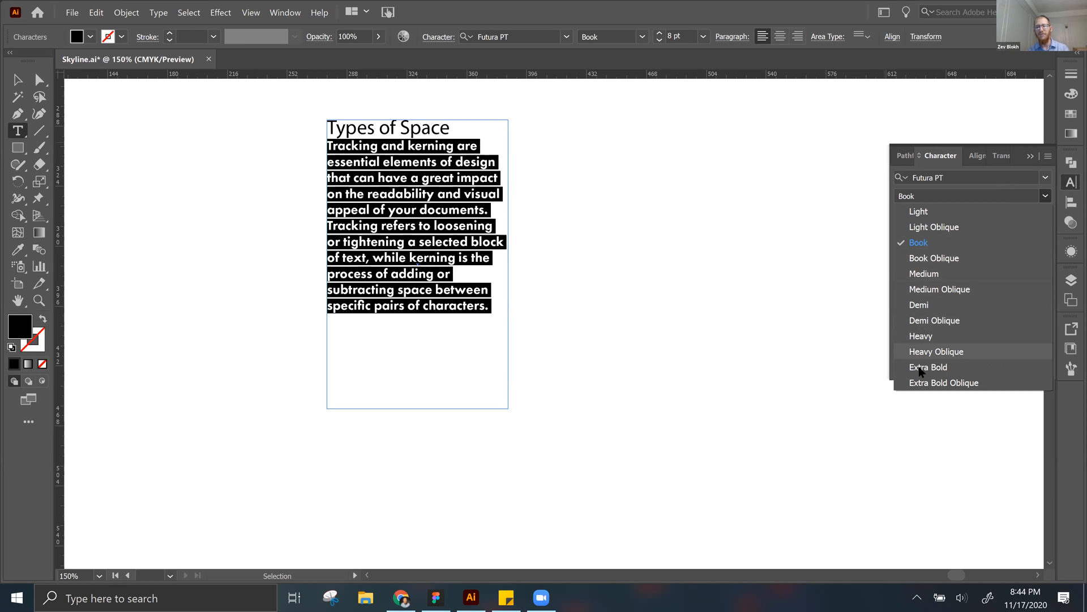
{"action": "left_click", "coordinate": [923, 211]}
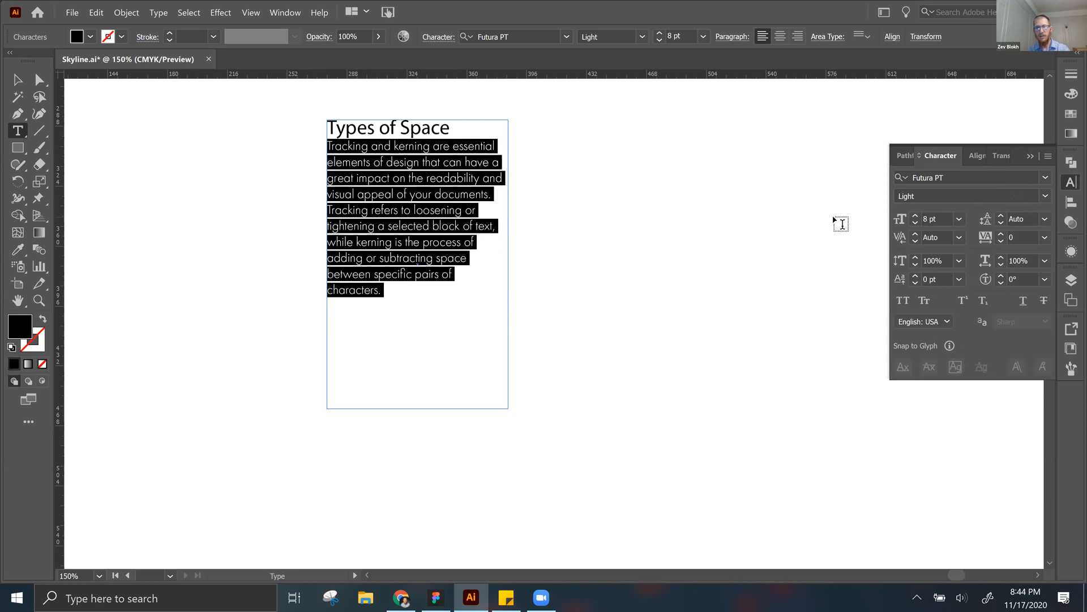
{"action": "key", "text": "Escape"}
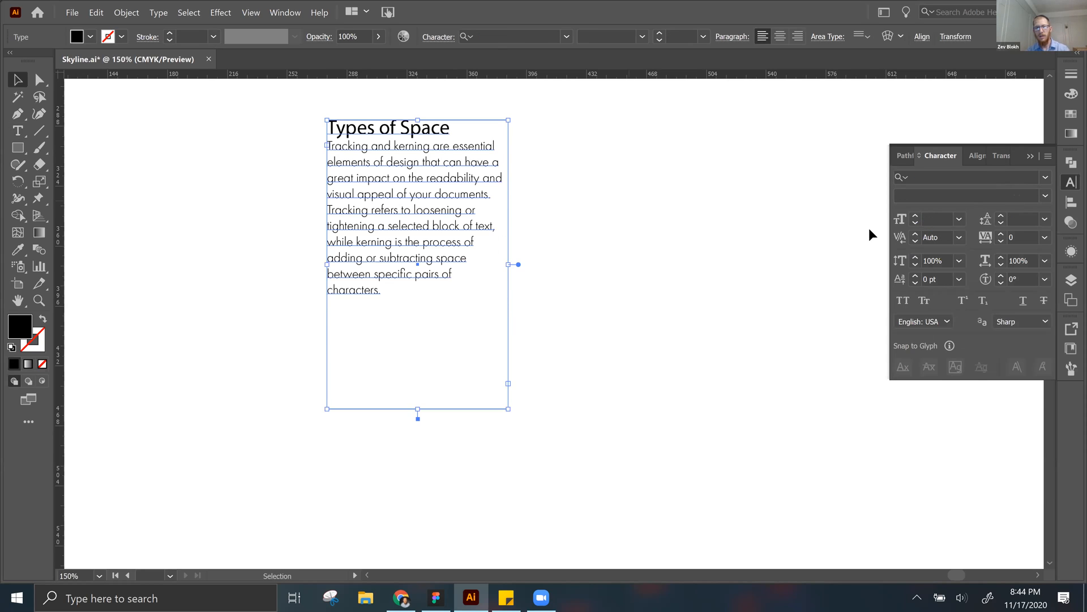
Step: Set the entire text frame, including the Types of Space heading, to Futura PT in the Light style
{"action": "left_click", "coordinate": [1041, 197]}
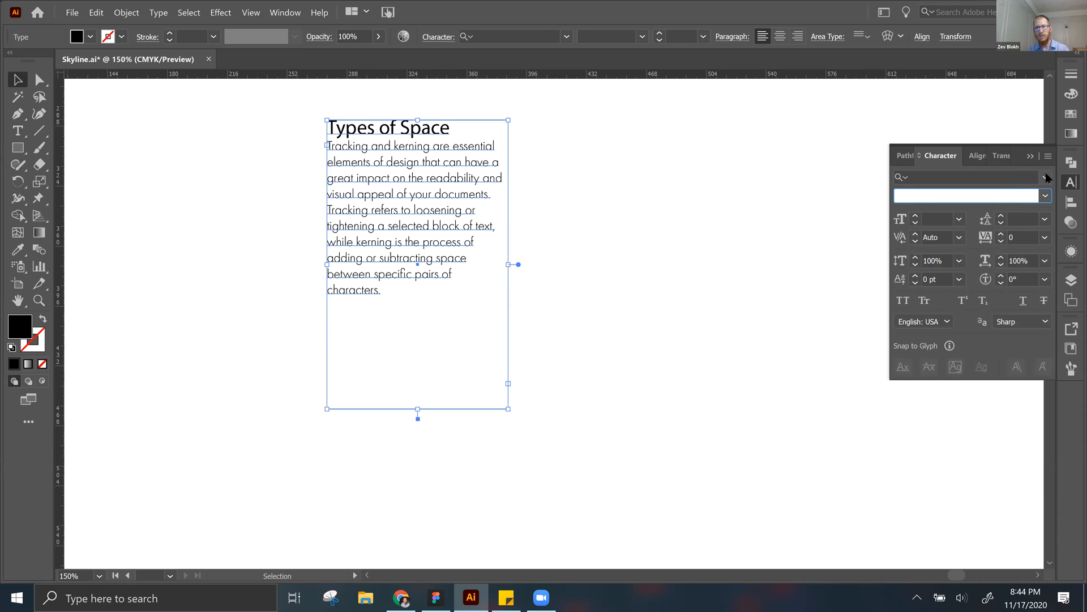
{"action": "left_click", "coordinate": [997, 179]}
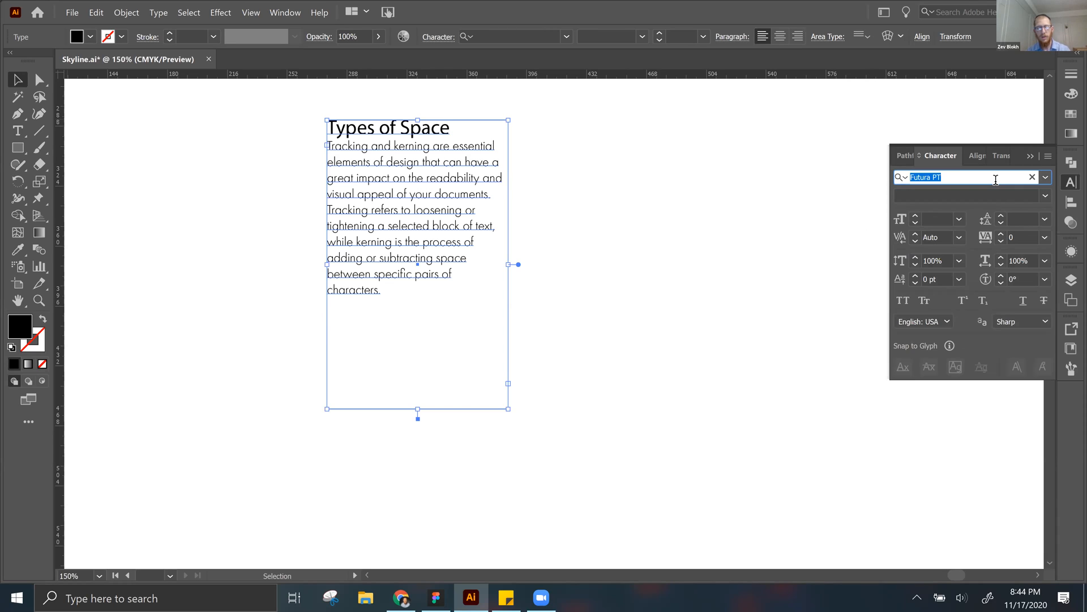
{"action": "key", "text": "BackSpace"}
{"action": "left_click", "coordinate": [996, 180]}
{"action": "type", "text": "fu"}
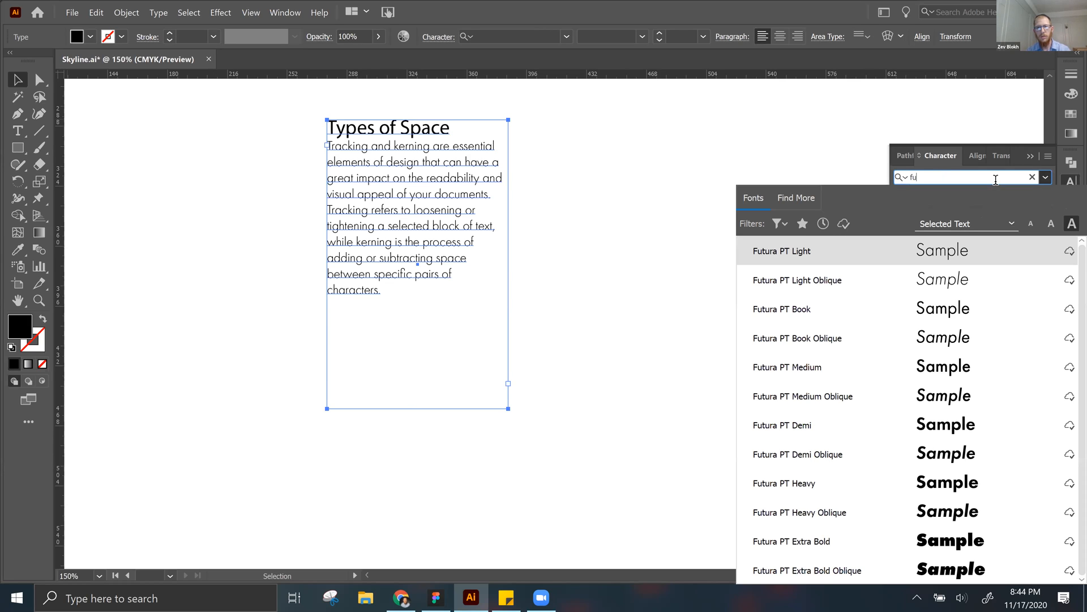
{"action": "left_click", "coordinate": [841, 315]}
{"action": "left_click", "coordinate": [1045, 196]}
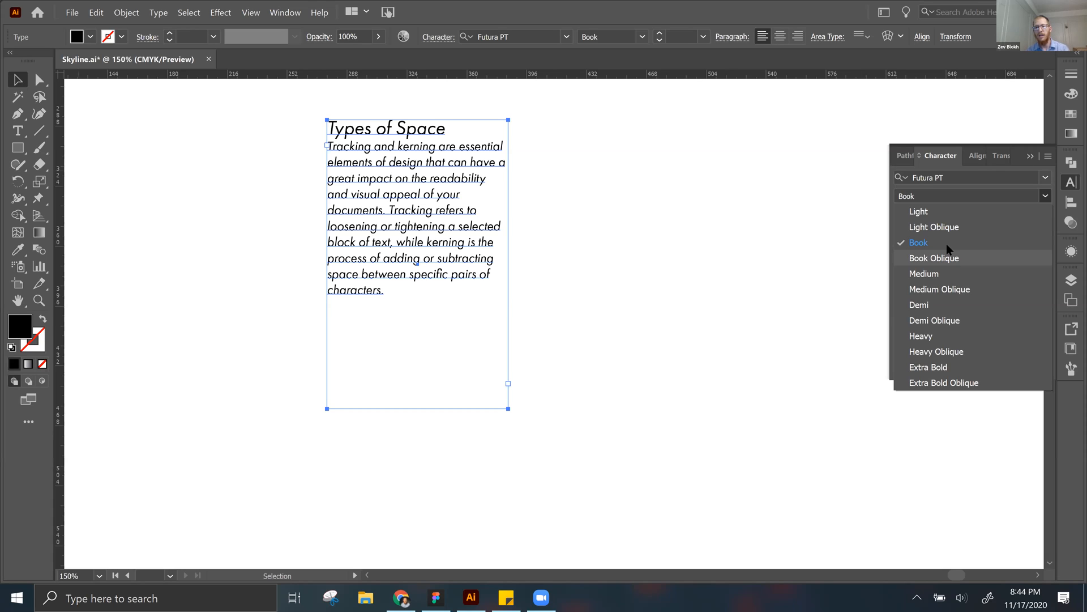
{"action": "left_click", "coordinate": [920, 212]}
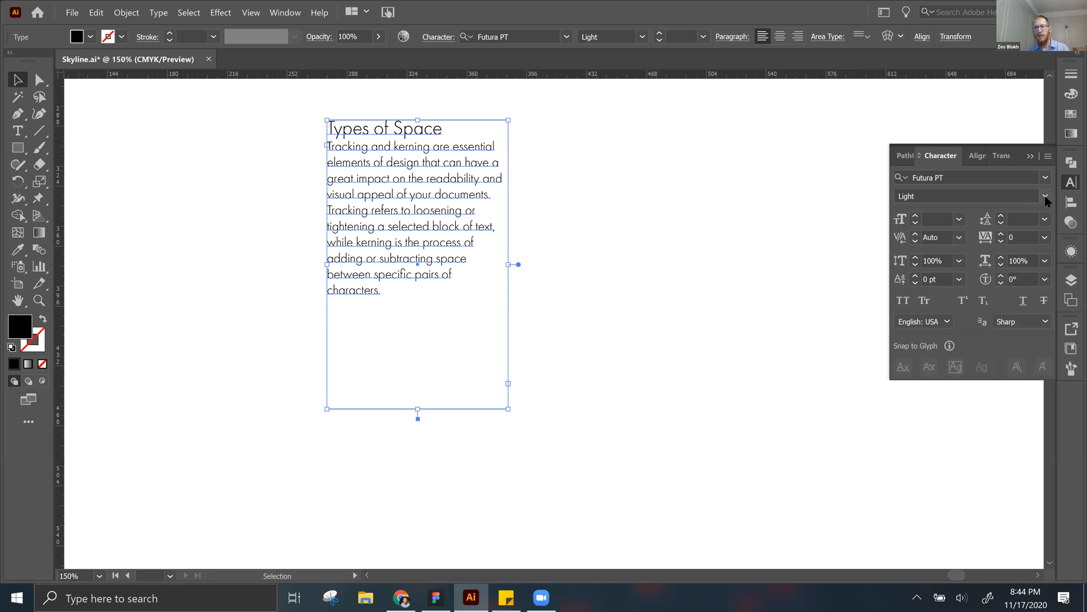
Step: Preview heavier Futura PT styles on the text frame at 400% zoom without applying one, and deselect the frame
{"action": "key", "text": "ctrl+equal"}
{"action": "key", "text": "ctrl+equal"}
{"action": "key", "text": "ctrl+equal"}
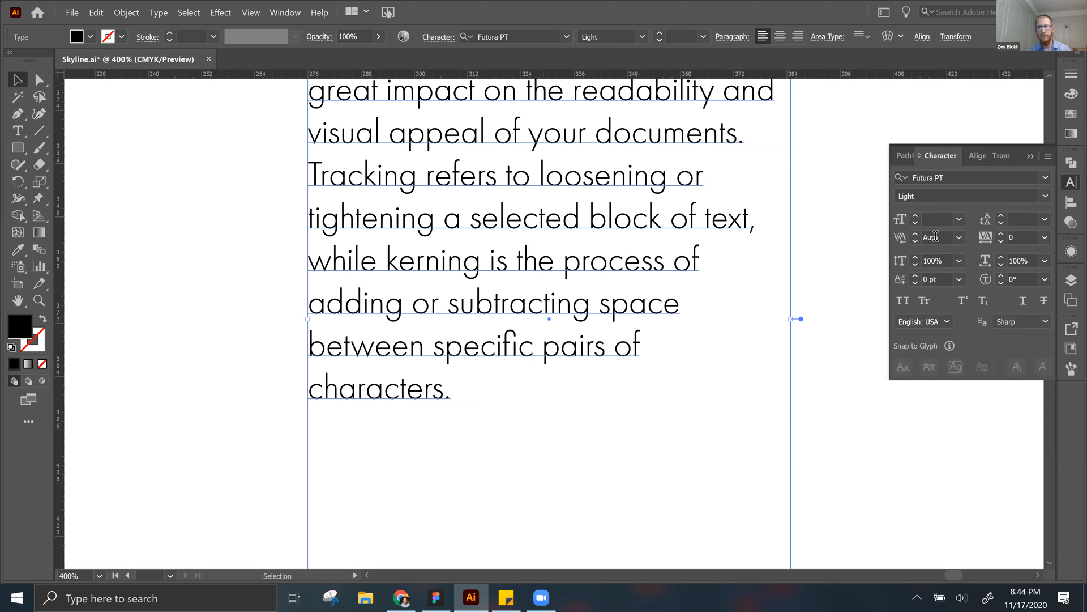
{"action": "left_click_drag", "start_coordinate": [661, 316], "coordinate": [646, 448]}
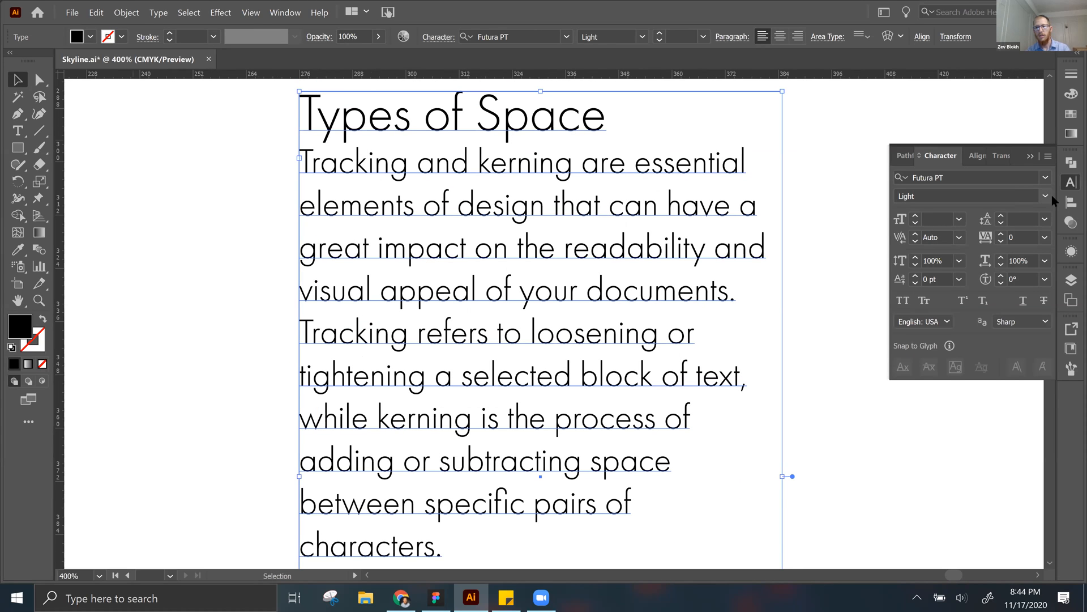
{"action": "left_click", "coordinate": [1050, 195]}
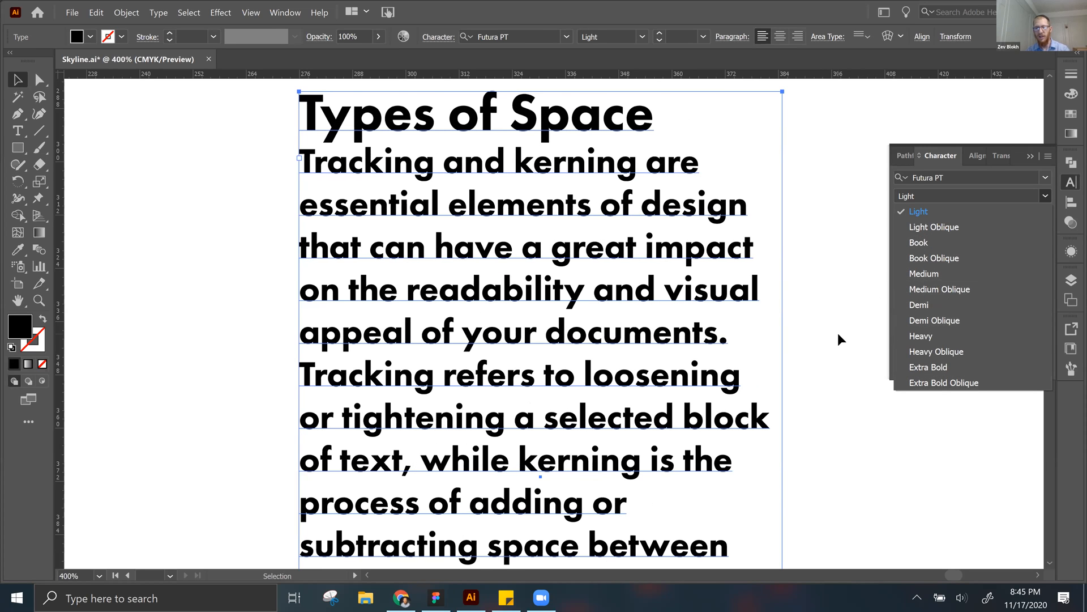
{"action": "left_click", "coordinate": [839, 333]}
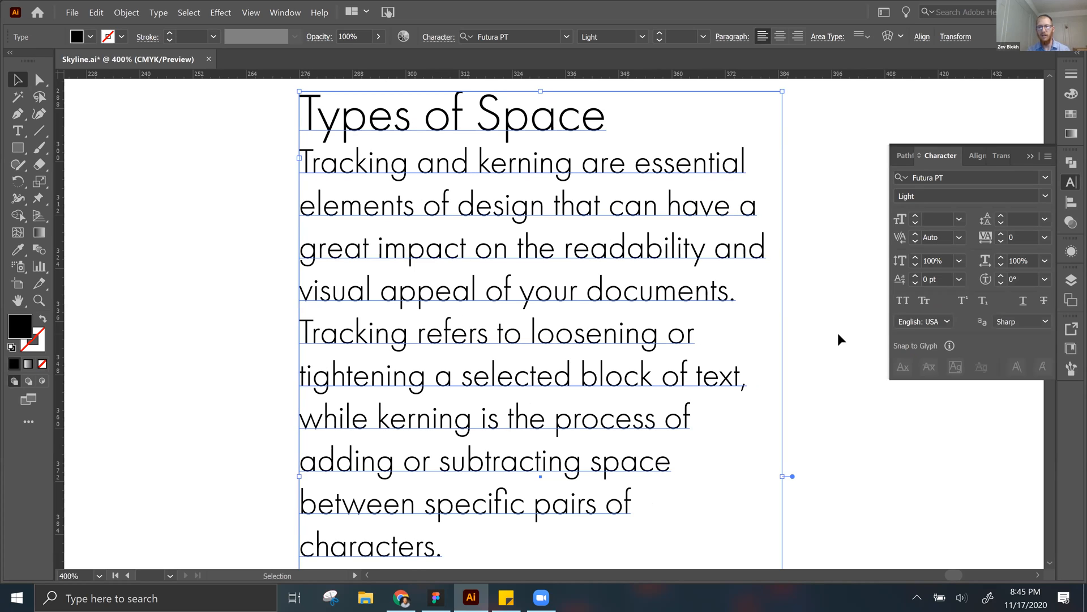
{"action": "left_click", "coordinate": [838, 339]}
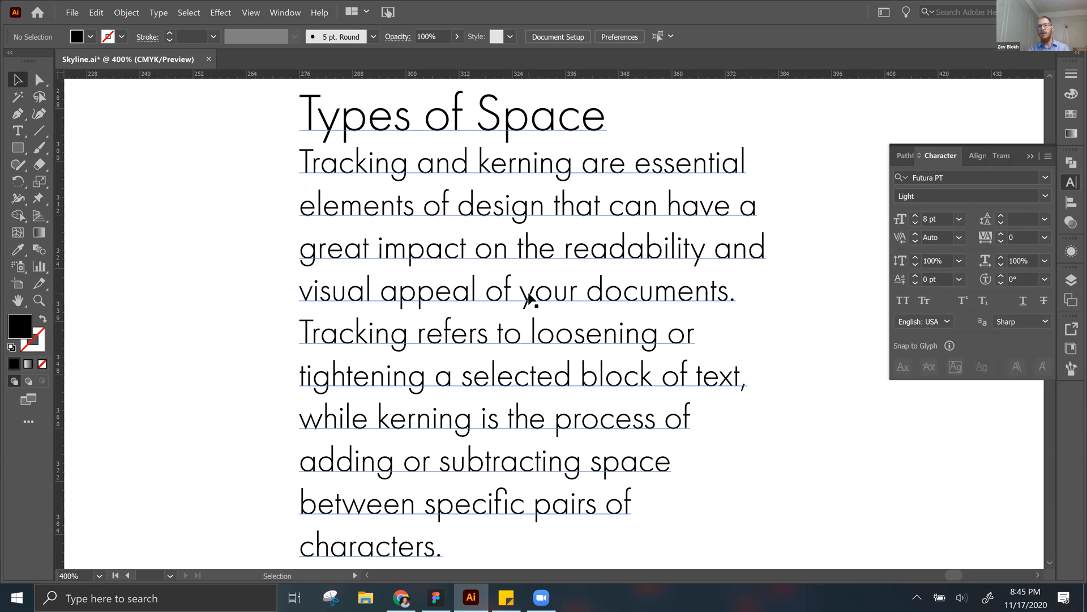
Step: Examine the letter shapes and spacing of the Types of Space heading up close, especially the T and y
{"action": "key", "text": "space"}
{"action": "left_click_drag", "start_coordinate": [325, 294], "coordinate": [369, 373]}
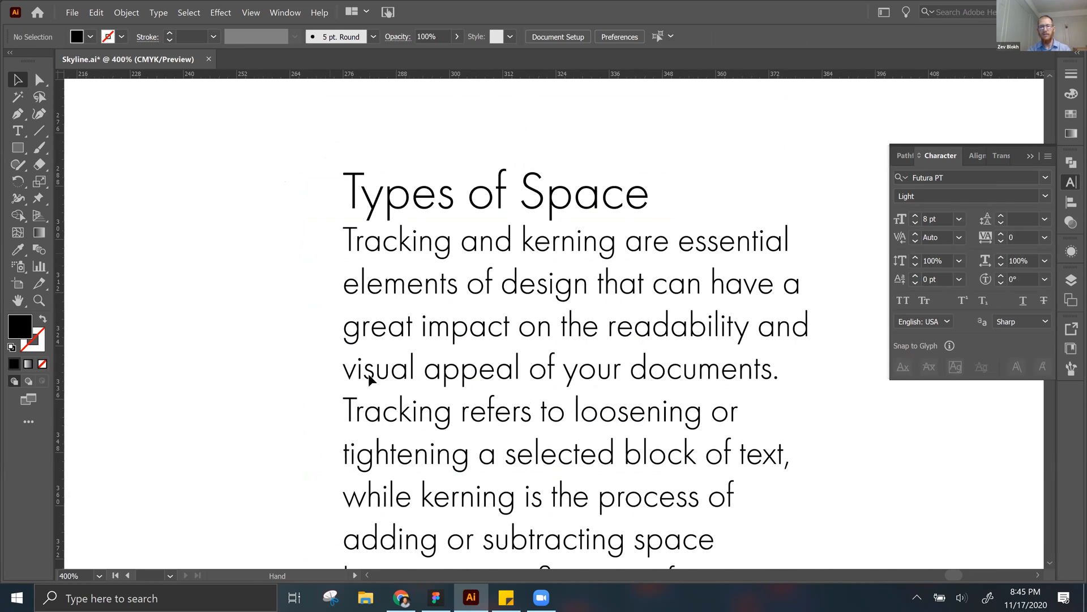
{"action": "scroll", "coordinate": [368, 373], "scroll_direction": "up", "scroll_amount": 3}
{"action": "key", "text": "ctrl+plus"}
{"action": "key", "text": "ctrl+plus"}
{"action": "key", "text": "ctrl+plus"}
{"action": "key", "text": "space"}
{"action": "left_click_drag", "start_coordinate": [349, 307], "coordinate": [483, 329]}
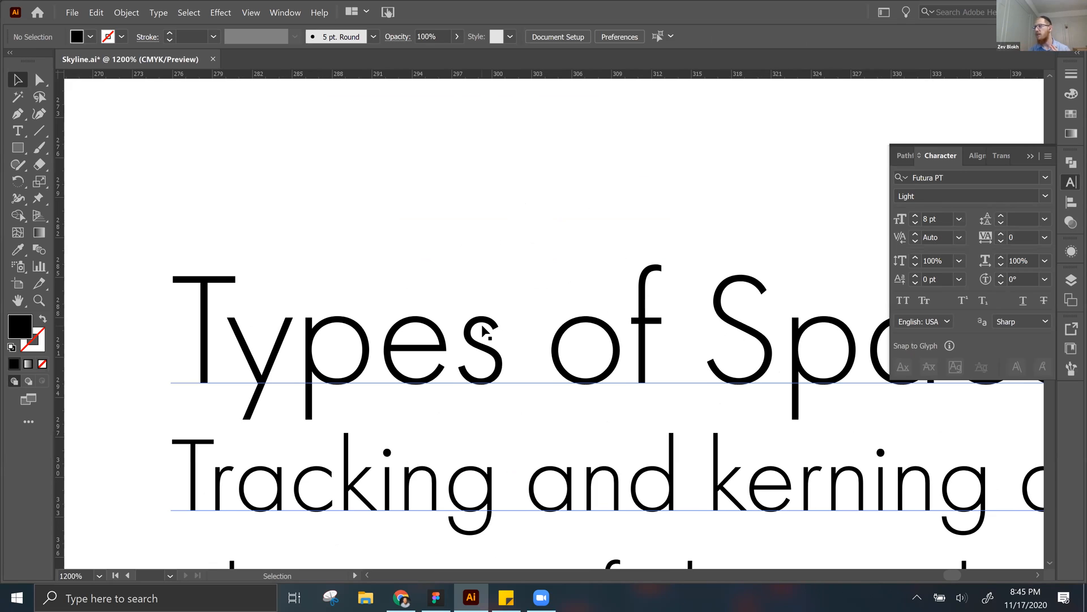
{"action": "key", "text": "space"}
{"action": "left_click_drag", "start_coordinate": [353, 319], "coordinate": [449, 305]}
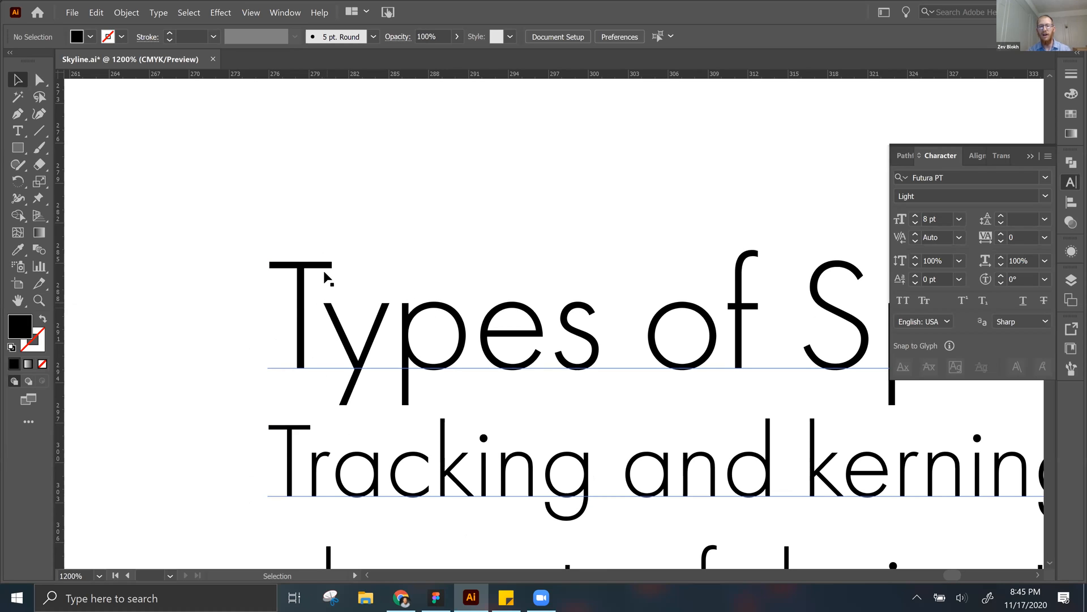
{"action": "left_click_drag", "start_coordinate": [688, 291], "coordinate": [644, 281]}
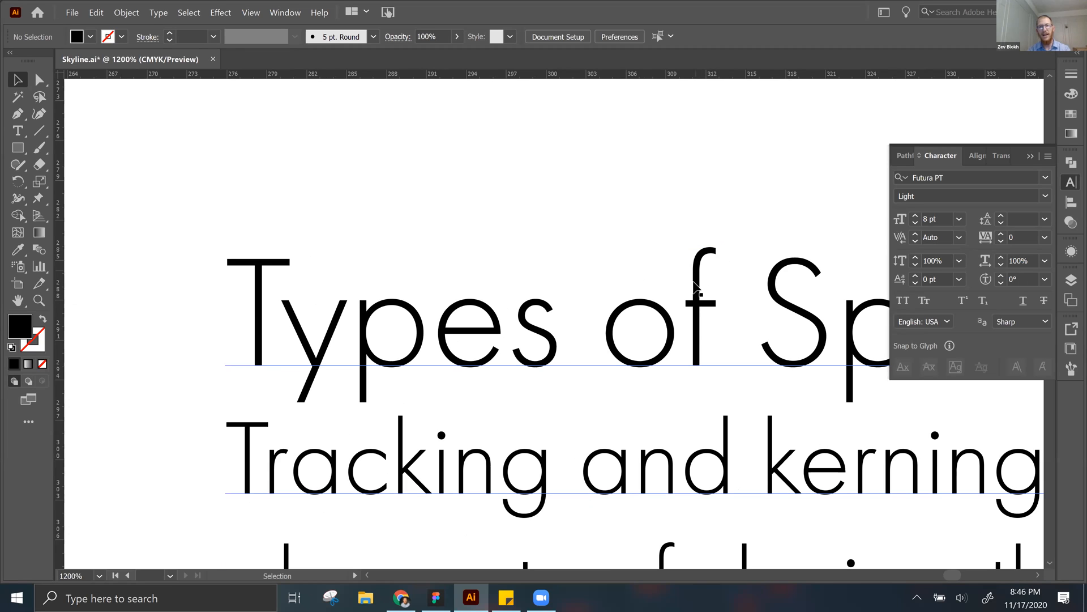
{"action": "left_click_drag", "start_coordinate": [706, 275], "coordinate": [724, 307]}
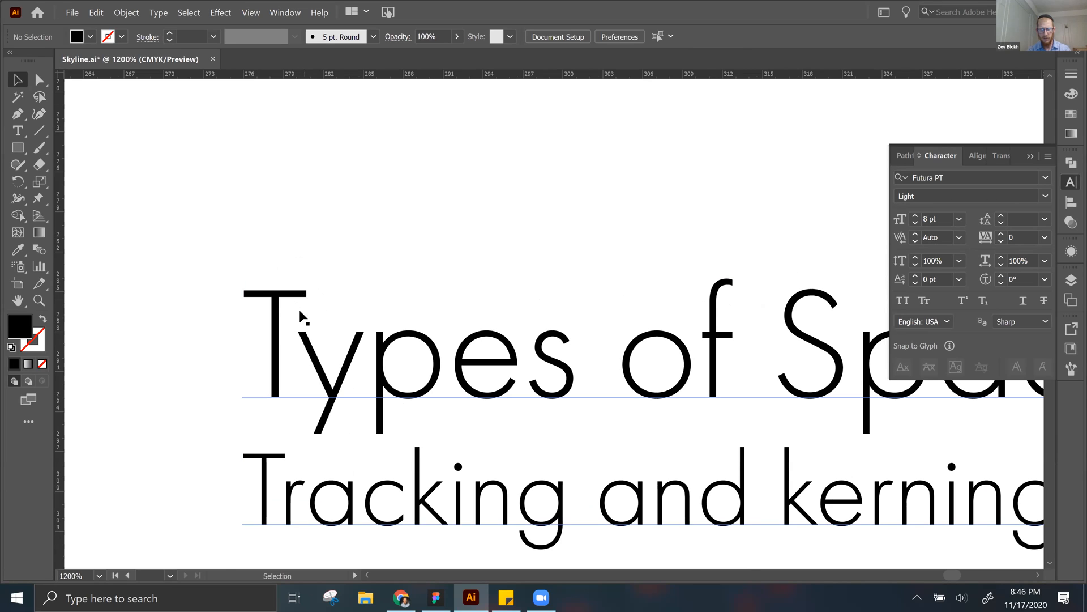
Step: Examine the heading and the full body paragraph together at several magnifications, ending at 300%
{"action": "key", "text": "a"}
{"action": "key", "text": "ctrl+minus"}
{"action": "key", "text": "ctrl+minus"}
{"action": "key", "text": "ctrl+minus"}
{"action": "key", "text": "ctrl+minus"}
{"action": "left_click_drag", "start_coordinate": [300, 317], "coordinate": [226, 202]}
{"action": "left_click_drag", "start_coordinate": [436, 314], "coordinate": [350, 279]}
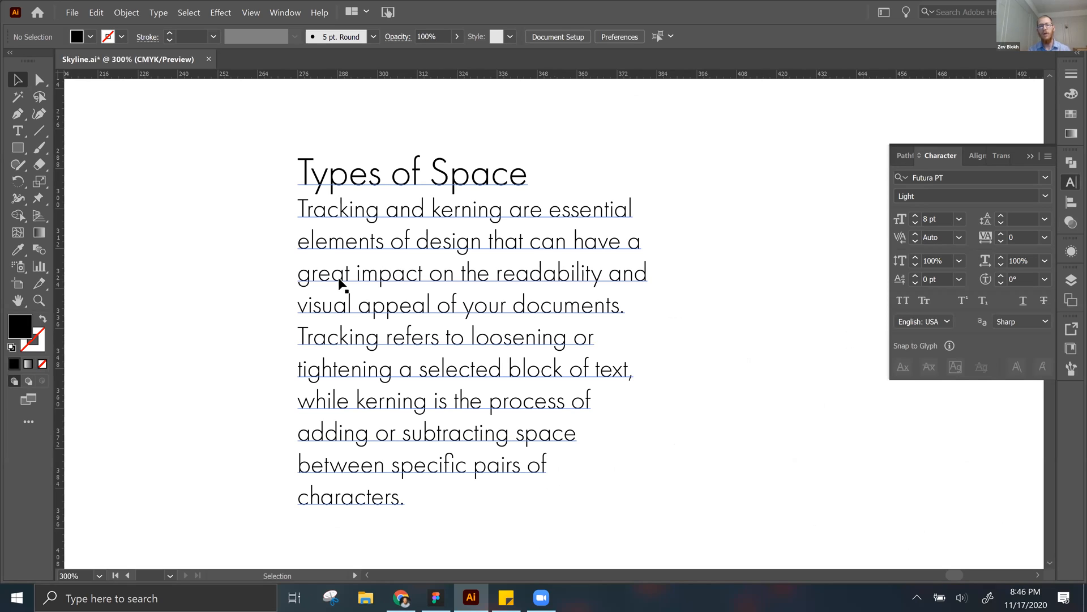
{"action": "key", "text": "ctrl+plus"}
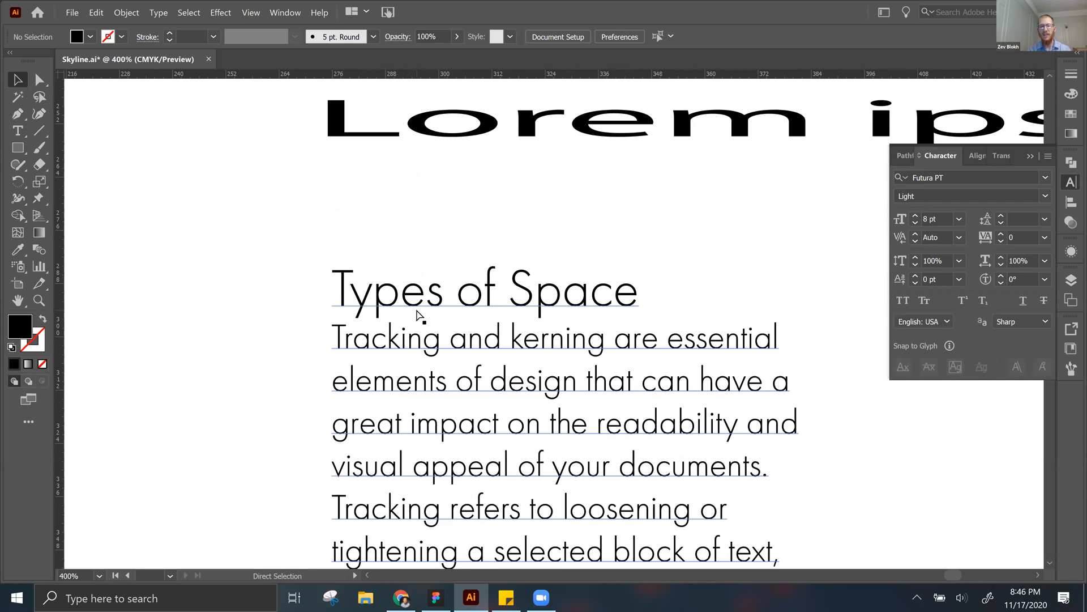
{"action": "key", "text": "ctrl+plus"}
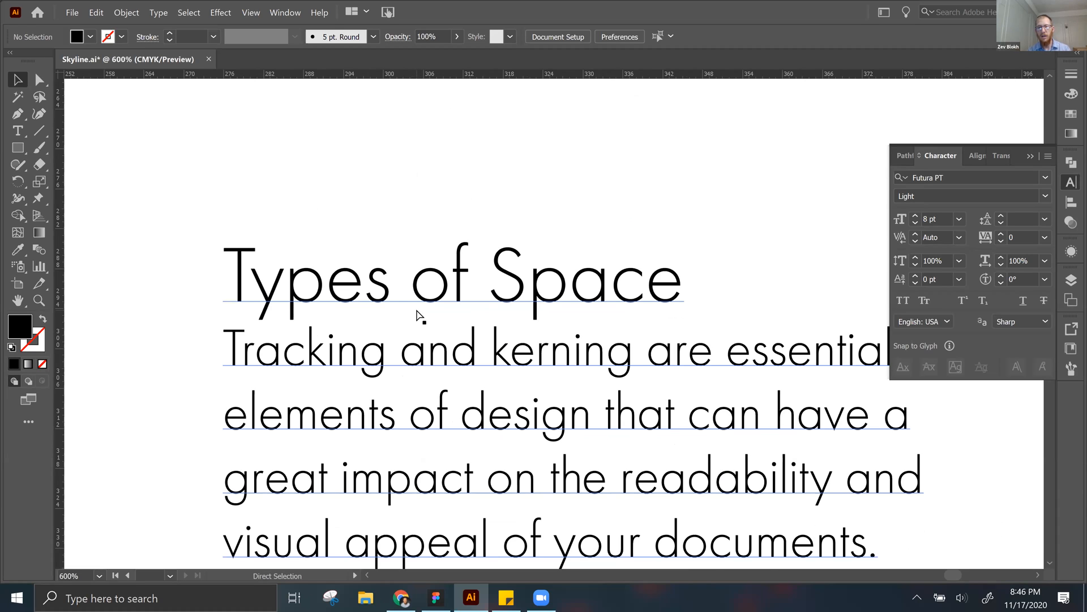
{"action": "key", "text": "ctrl+minus"}
{"action": "key", "text": "ctrl+minus"}
{"action": "left_click_drag", "start_coordinate": [545, 287], "coordinate": [510, 241]}
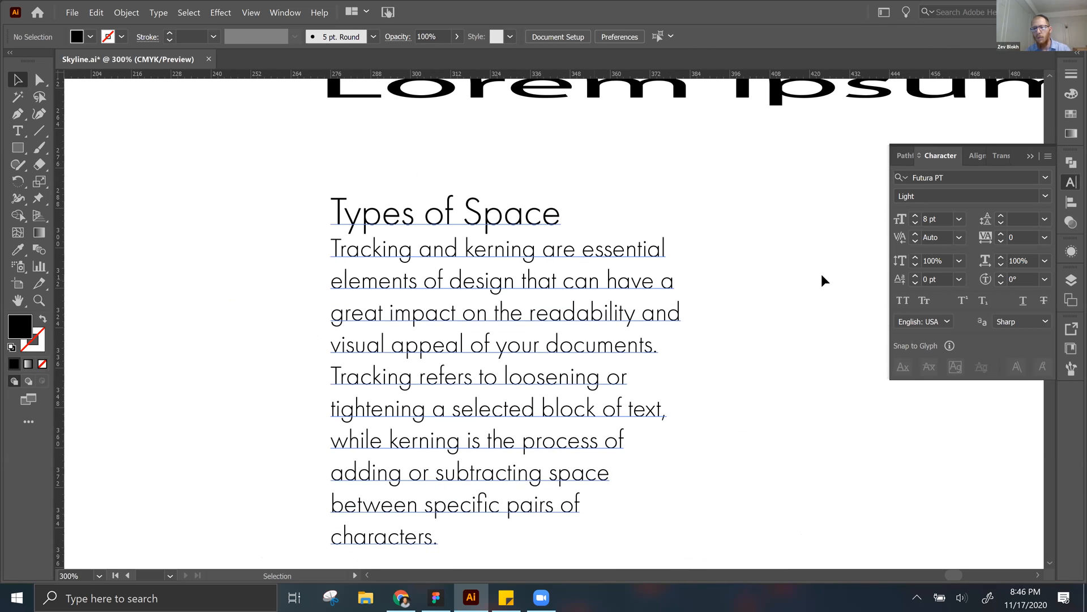
Step: Try to apply a 25% vertical scale with no text selected
{"action": "left_click", "coordinate": [961, 260]}
{"action": "left_click", "coordinate": [961, 261]}
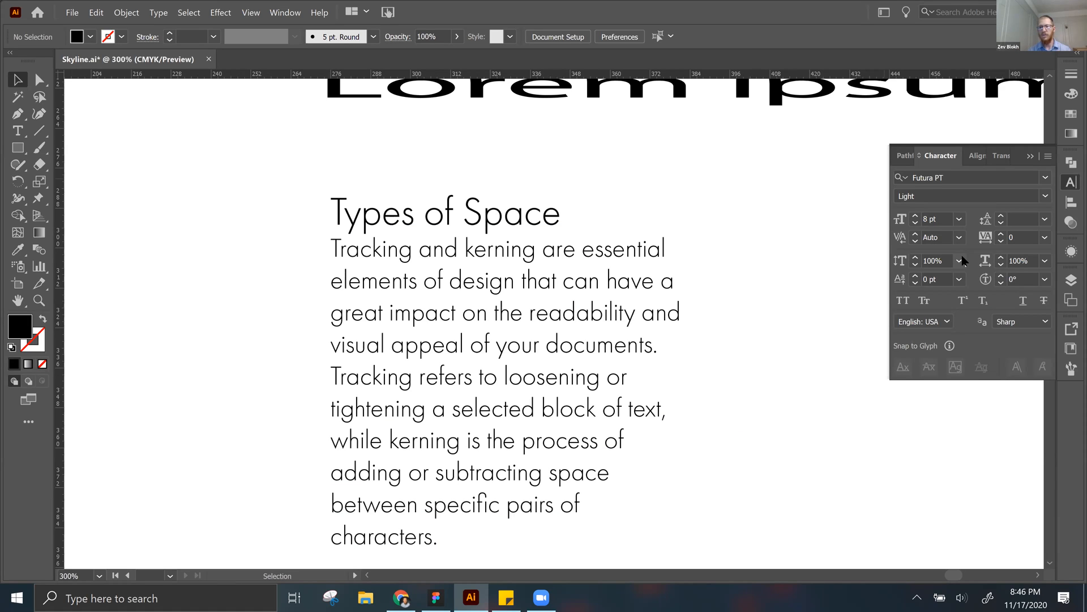
{"action": "left_click", "coordinate": [961, 261]}
{"action": "left_click", "coordinate": [970, 274]}
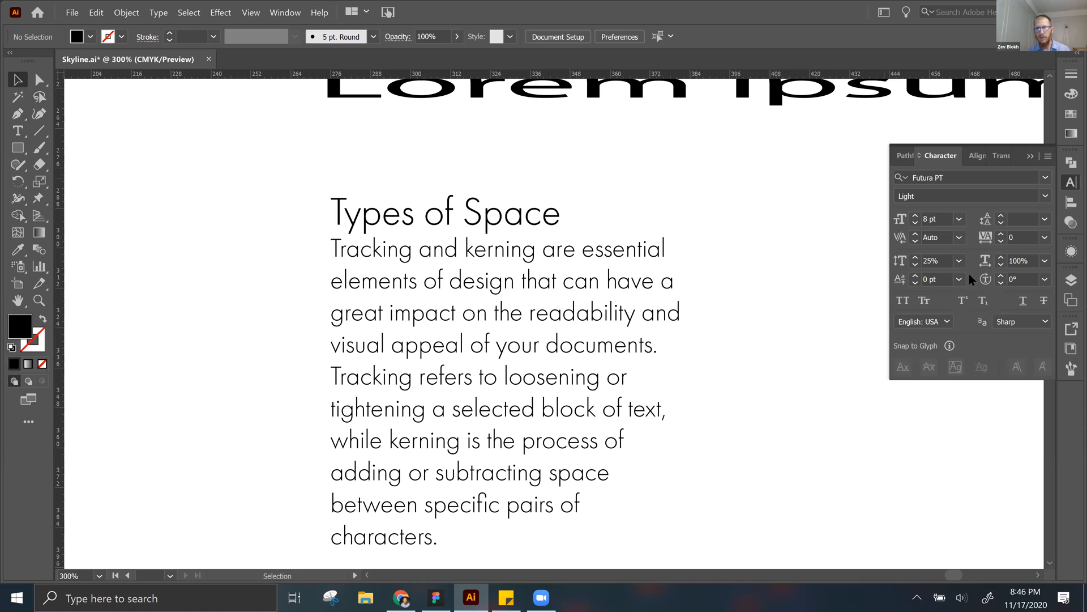
Step: Select the Types of Space text frame, try a 25% vertical scale on it, and set the vertical scale to 75%
{"action": "left_click", "coordinate": [517, 344]}
{"action": "left_click", "coordinate": [960, 261]}
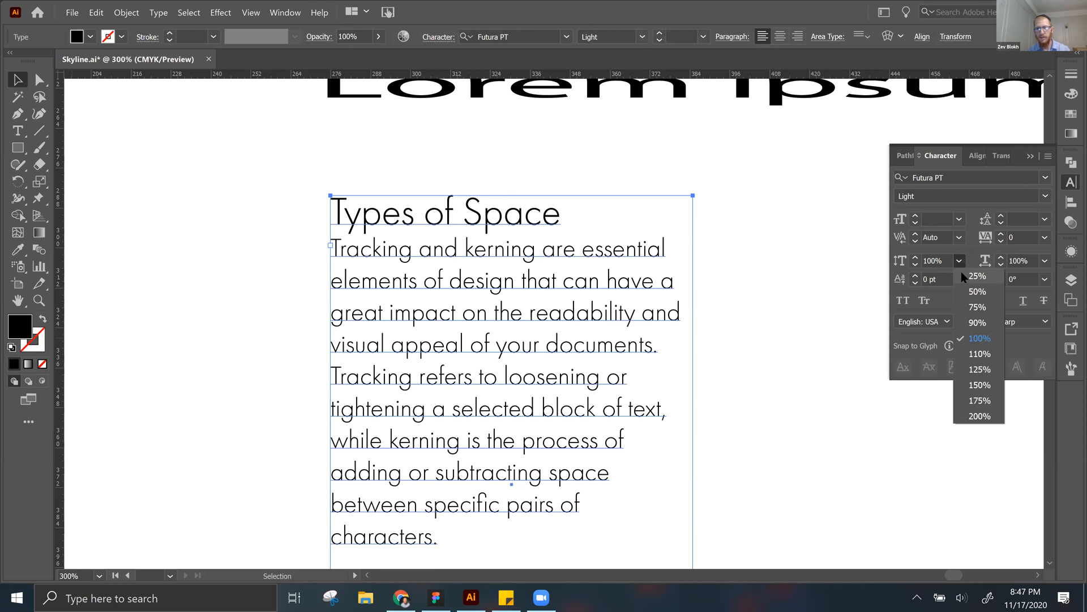
{"action": "left_click", "coordinate": [970, 276]}
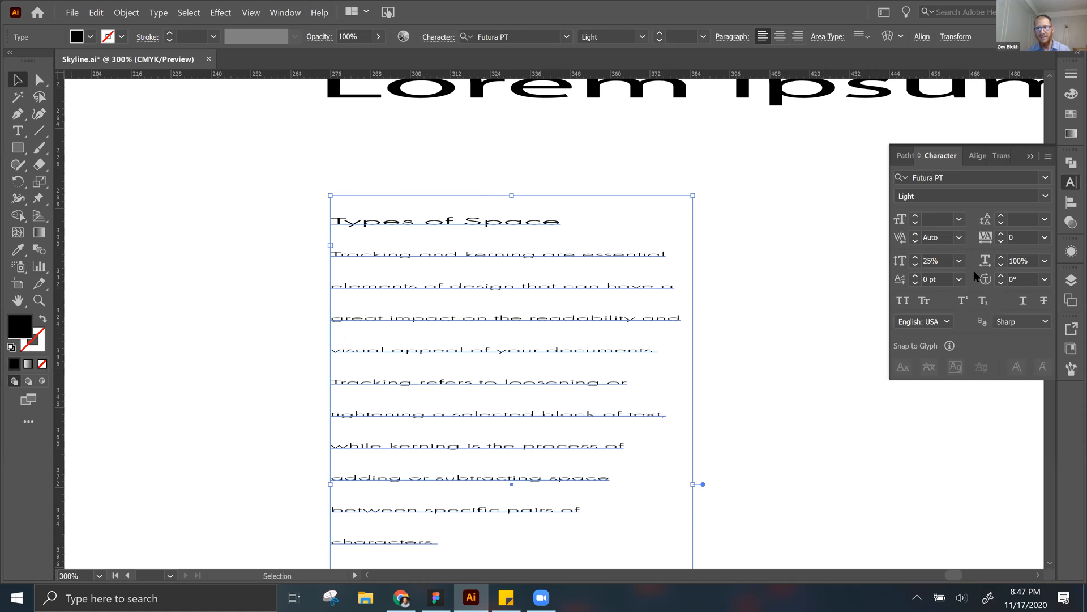
{"action": "left_click", "coordinate": [959, 262]}
{"action": "left_click", "coordinate": [971, 305]}
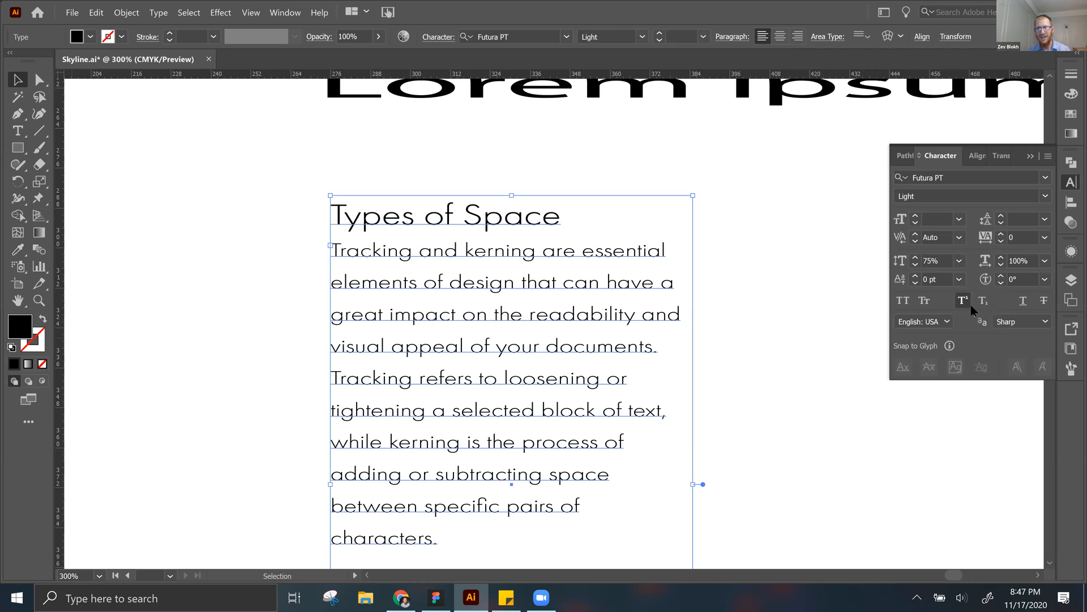
{"action": "key", "text": "ctrl+equal"}
{"action": "key", "text": "ctrl+equal"}
{"action": "key", "text": "ctrl+equal"}
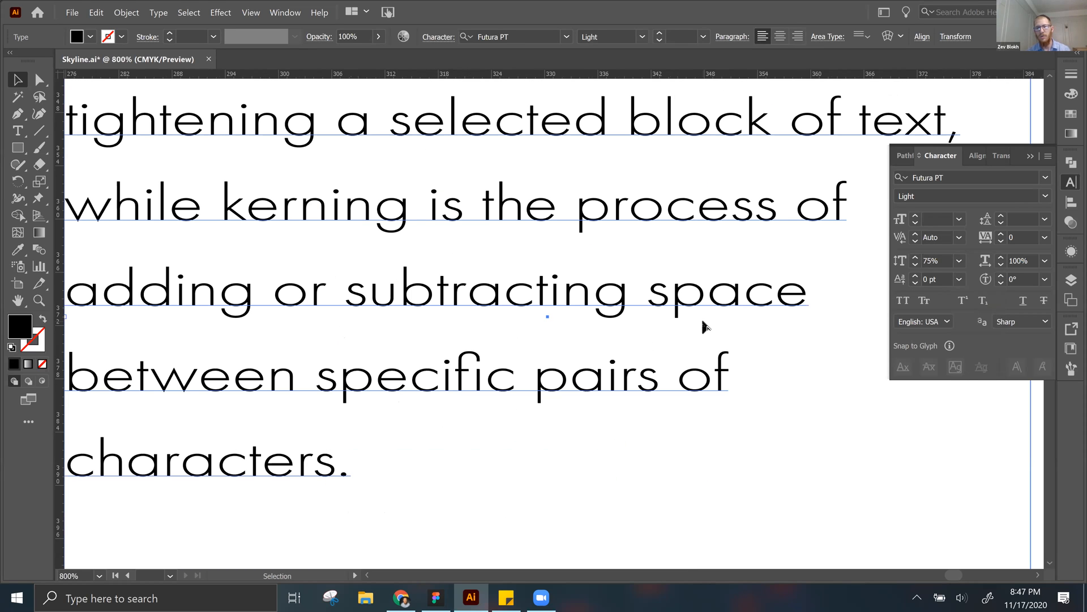
{"action": "key", "text": "ctrl+minus"}
{"action": "key", "text": "ctrl+minus"}
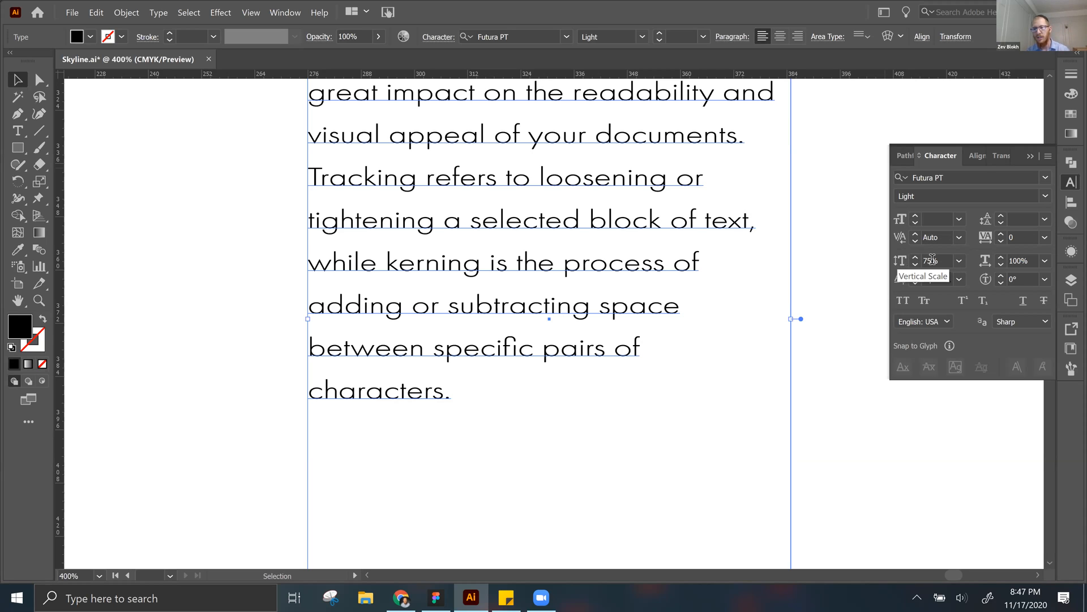
Step: Set the vertical scale of the Types of Space text frame to 100% and deselect it
{"action": "left_click", "coordinate": [960, 261]}
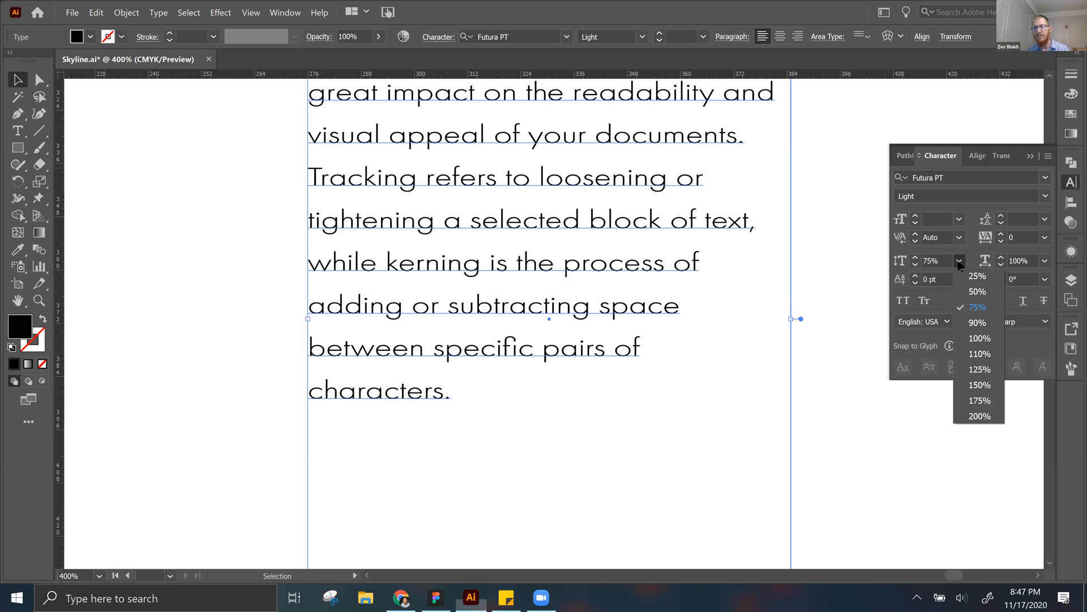
{"action": "left_click", "coordinate": [970, 339]}
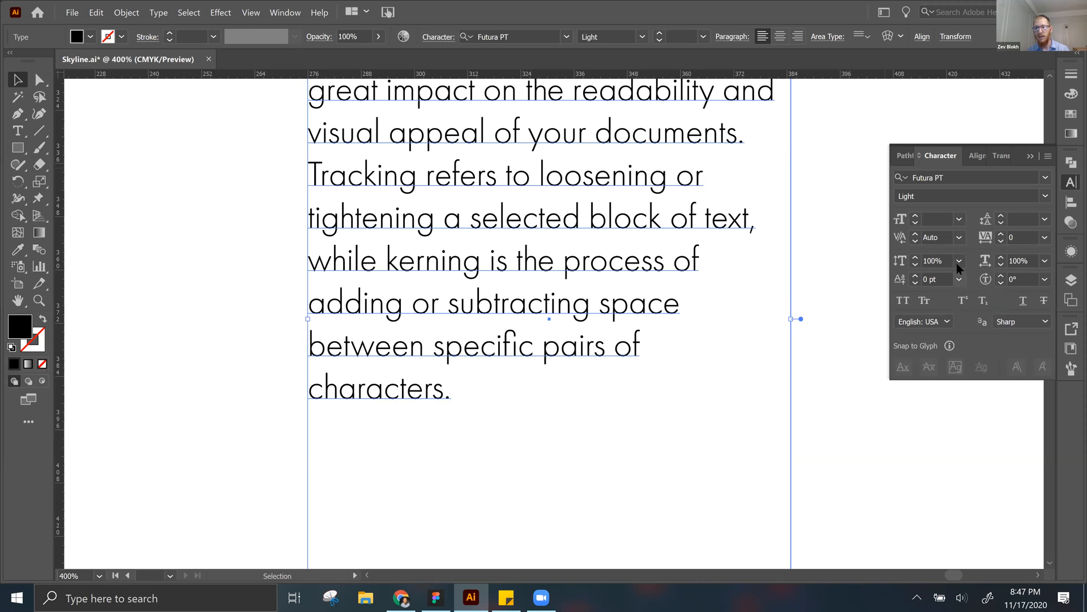
{"action": "left_click", "coordinate": [957, 262]}
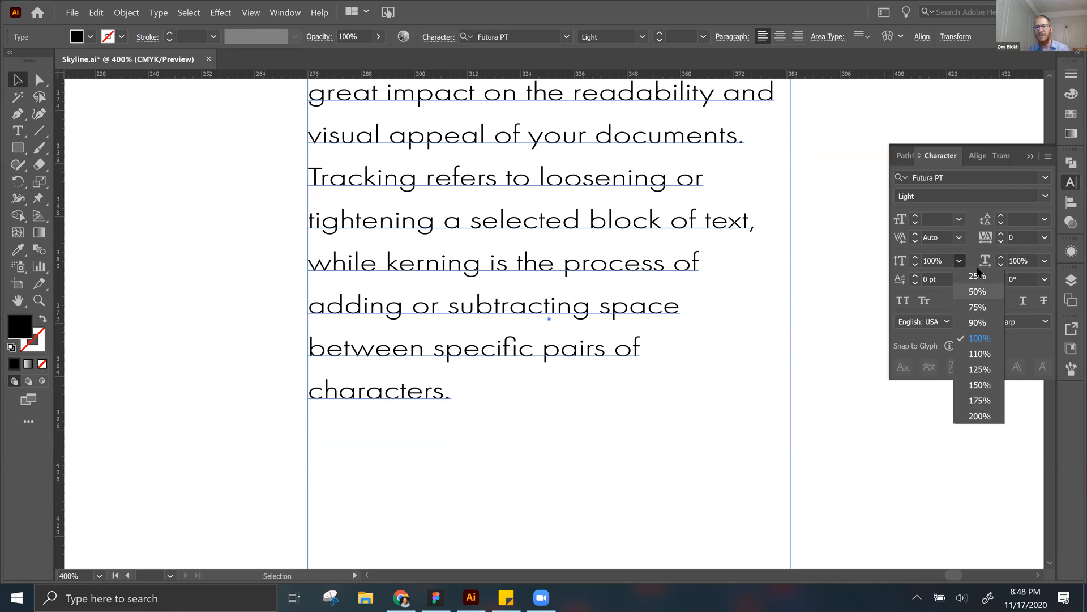
{"action": "left_click", "coordinate": [972, 334]}
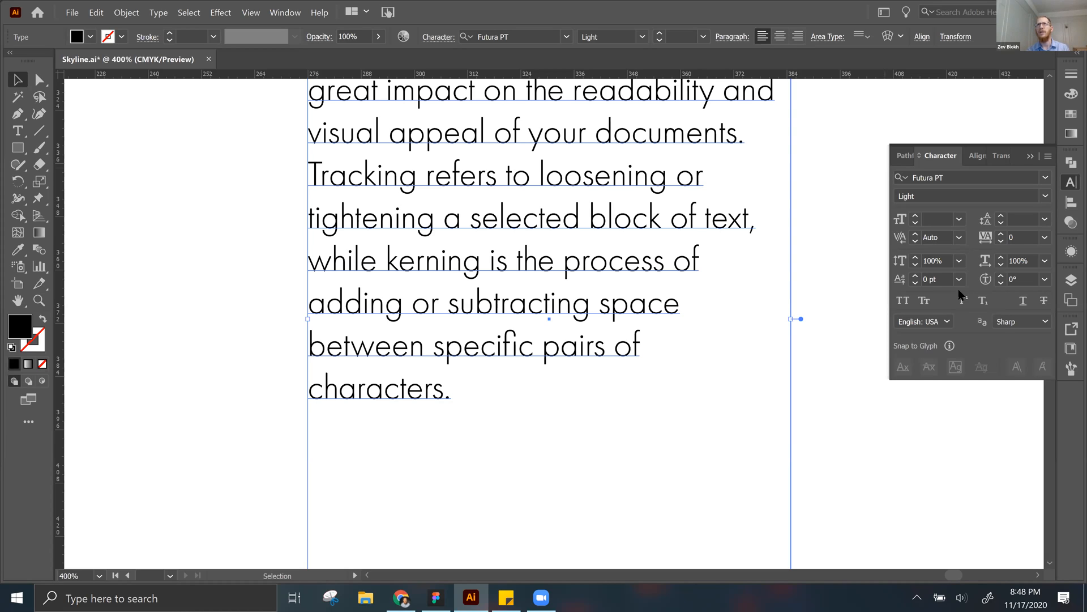
{"action": "left_click", "coordinate": [843, 185]}
Step: Select the Types of Space text frame and change its font to Times New Roman by searching for "tim"
{"action": "key", "text": "ctrl+minus"}
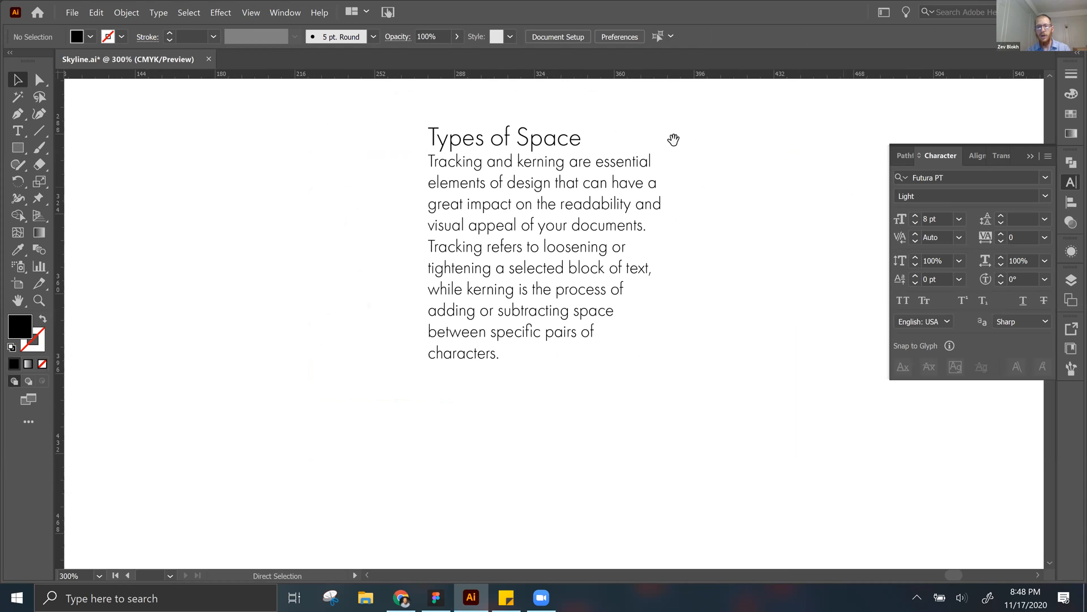
{"action": "left_click_drag", "start_coordinate": [682, 204], "coordinate": [699, 281]}
{"action": "left_click", "coordinate": [518, 287]}
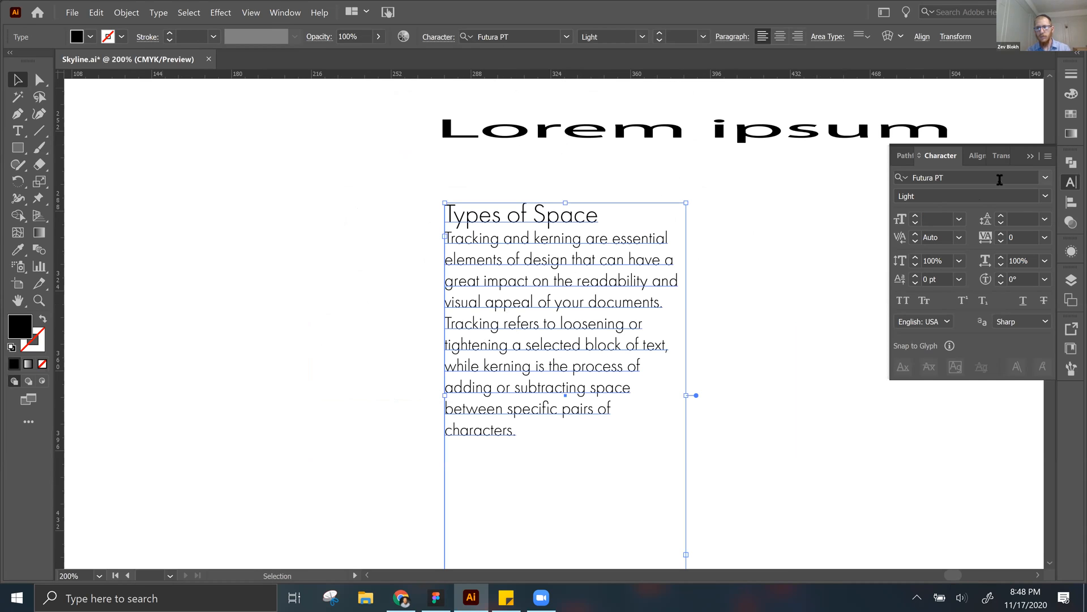
{"action": "left_click", "coordinate": [1000, 179]}
{"action": "type", "text": "tim"}
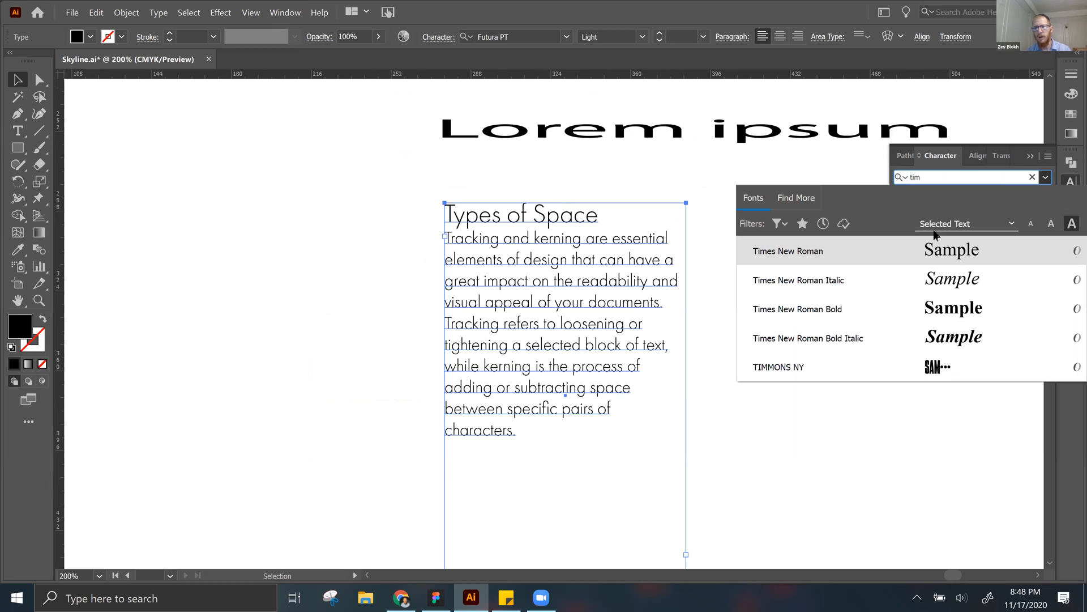
{"action": "left_click", "coordinate": [904, 253]}
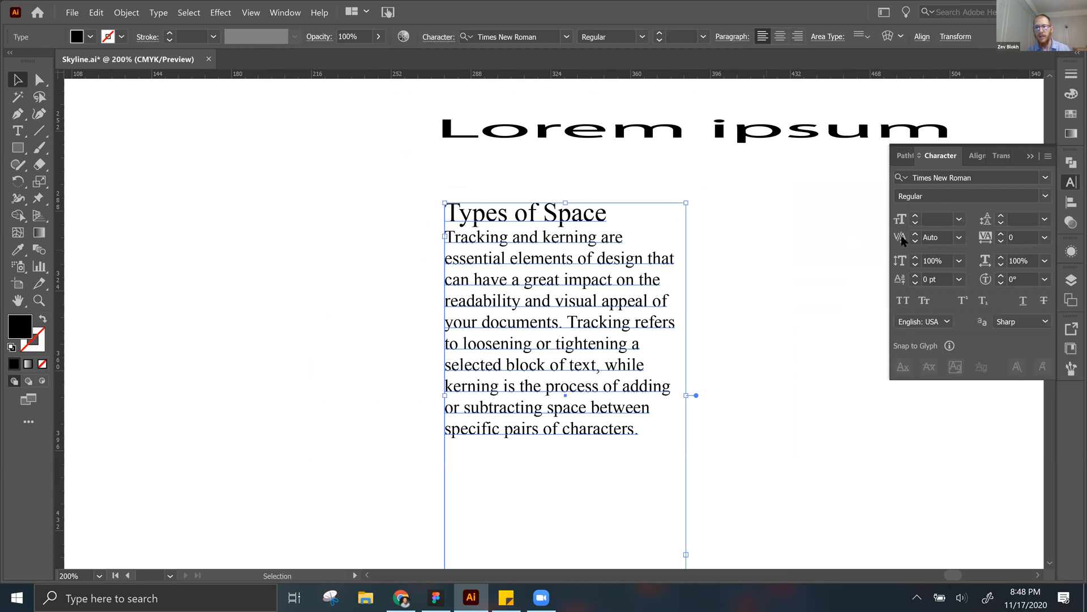
Step: Search the font list for "time" and reapply Times New Roman to the text frame
{"action": "left_click", "coordinate": [999, 172]}
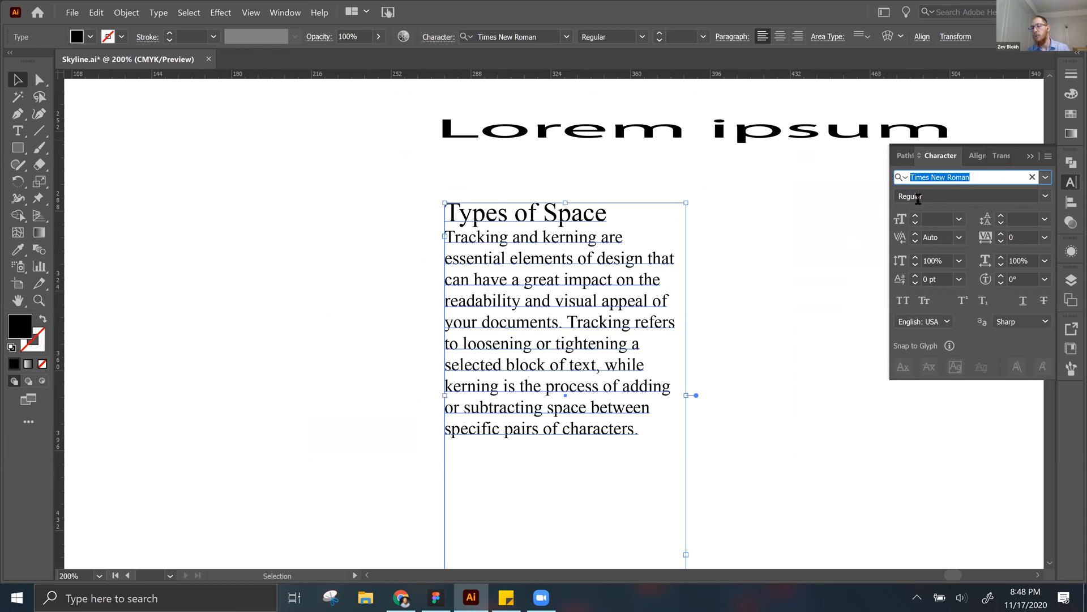
{"action": "left_click", "coordinate": [1047, 178]}
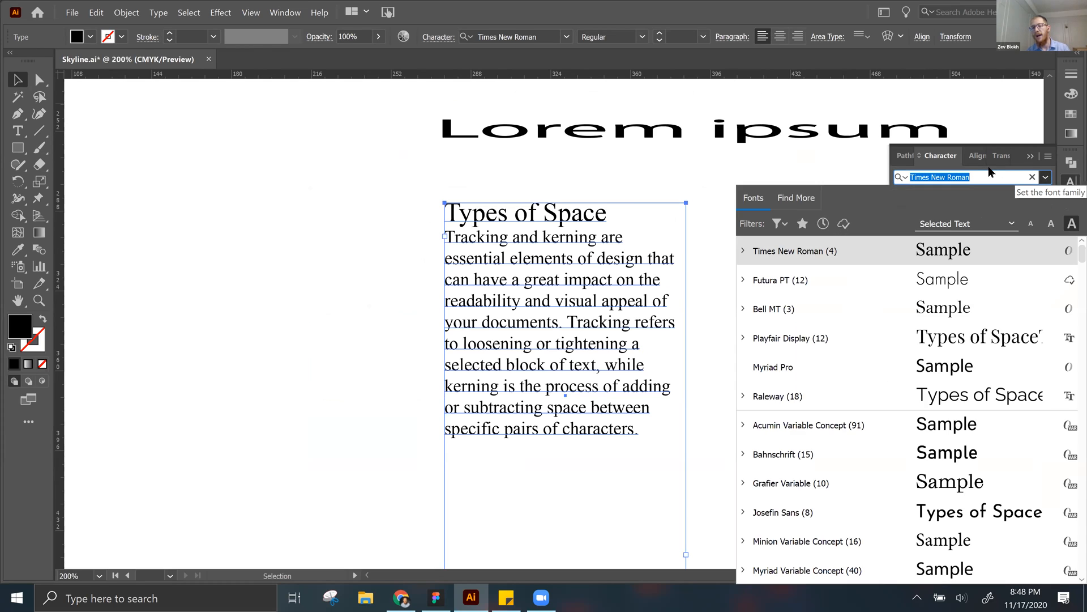
{"action": "type", "text": "time"}
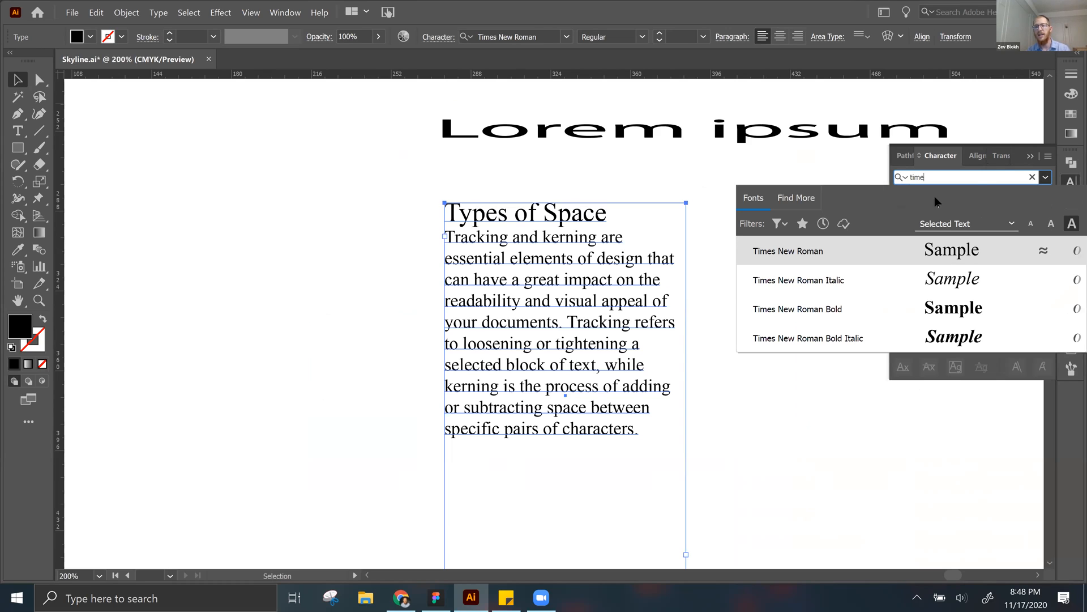
{"action": "left_click", "coordinate": [869, 249]}
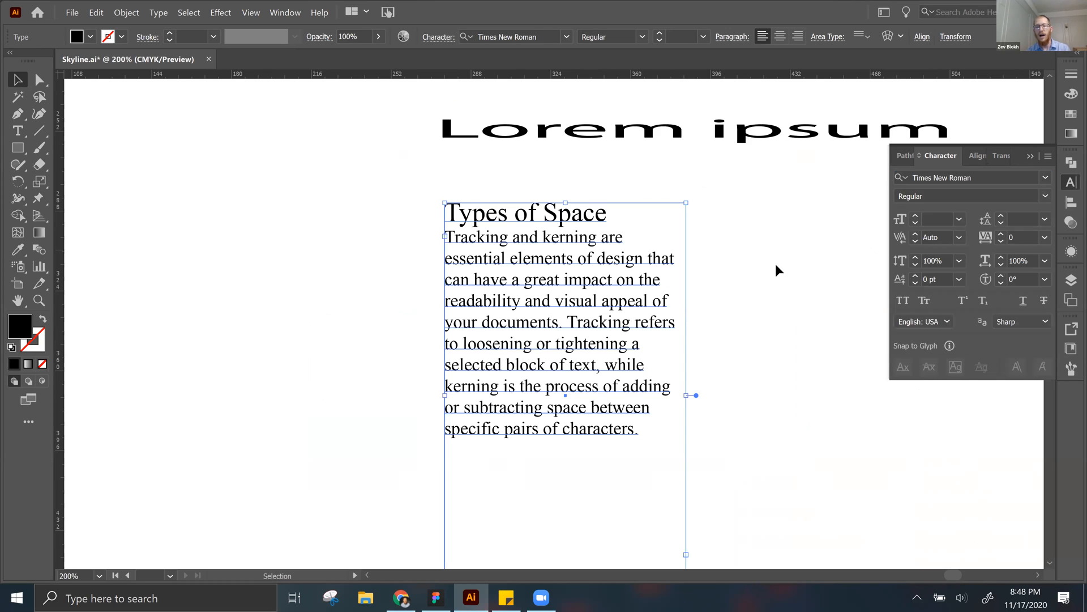
Step: Try to apply the Italic font style with no text selected
{"action": "left_click", "coordinate": [733, 280]}
{"action": "key", "text": "a"}
{"action": "key", "text": "ctrl+equal"}
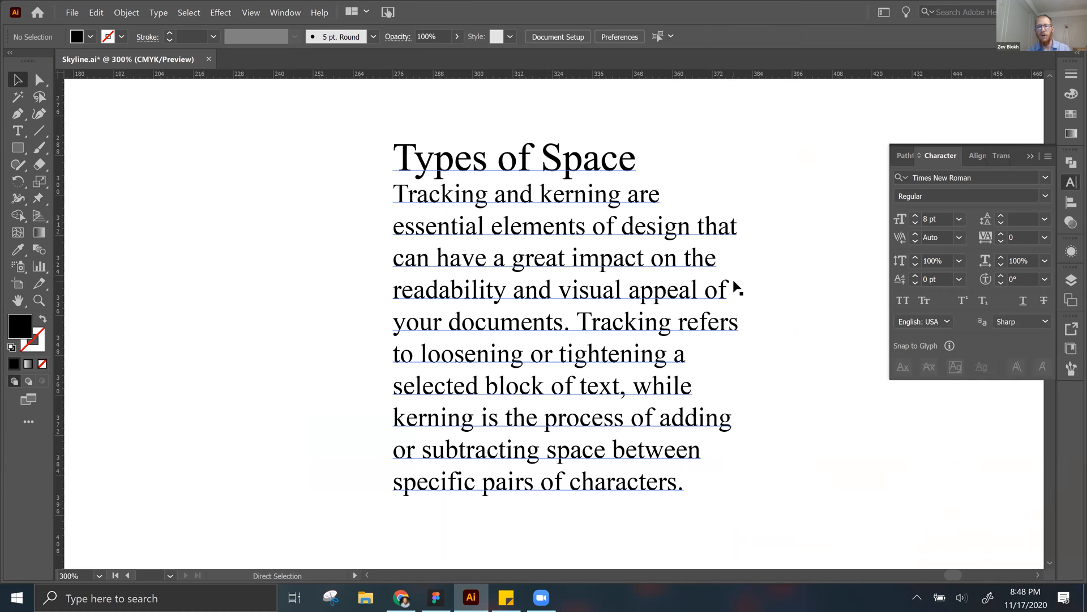
{"action": "left_click", "coordinate": [1045, 195]}
{"action": "left_click", "coordinate": [927, 227]}
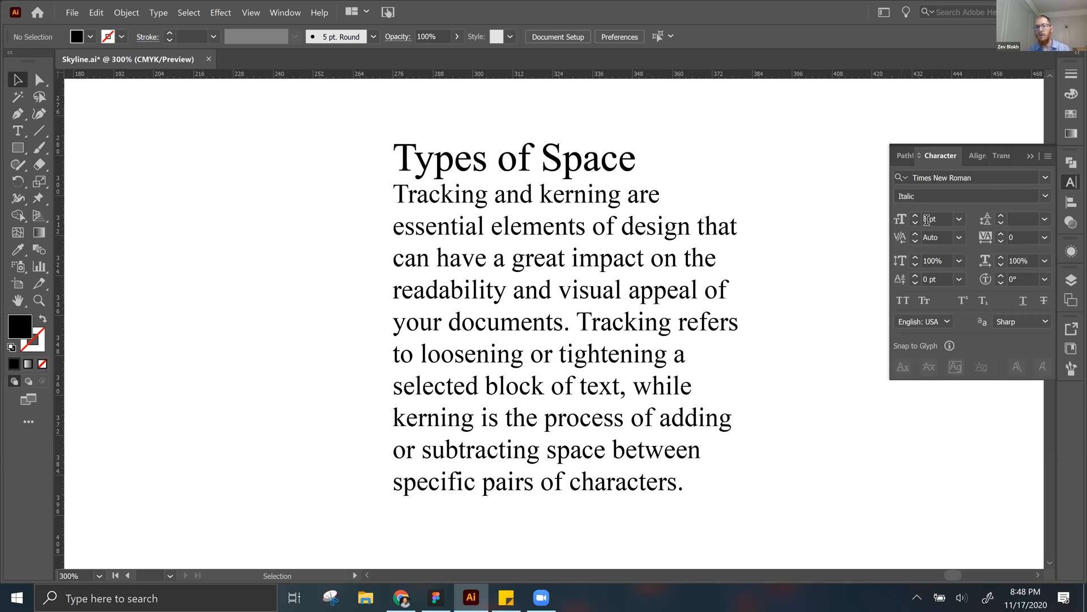
Step: Select the text frame, try the Italic style on it, and set its style back to Regular
{"action": "left_click", "coordinate": [491, 256]}
{"action": "left_click", "coordinate": [1045, 195]}
{"action": "left_click", "coordinate": [961, 226]}
{"action": "left_click", "coordinate": [1045, 196]}
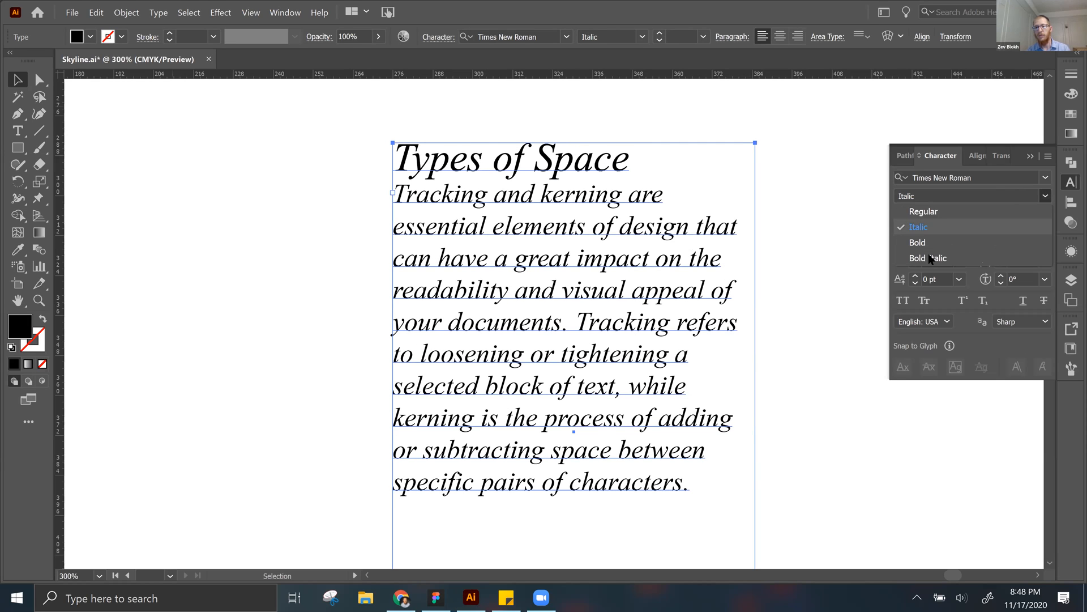
{"action": "left_click", "coordinate": [925, 211]}
{"action": "left_click", "coordinate": [805, 268]}
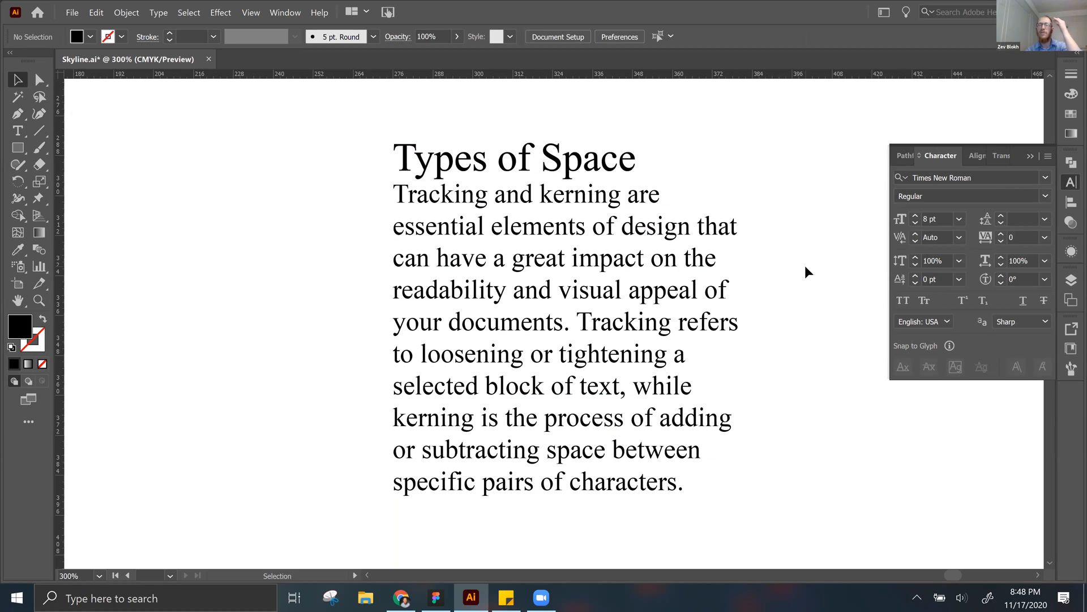
Step: Preview a font size of 8 pt on the text frame and 9 pt on all of its text without applying either
{"action": "left_click", "coordinate": [590, 160]}
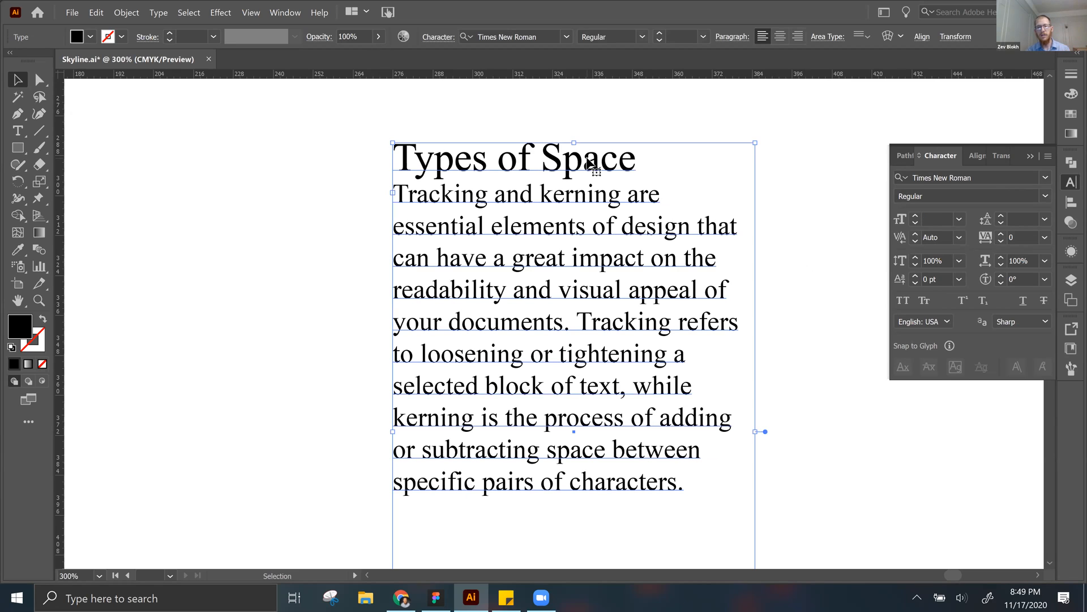
{"action": "left_click", "coordinate": [960, 220]}
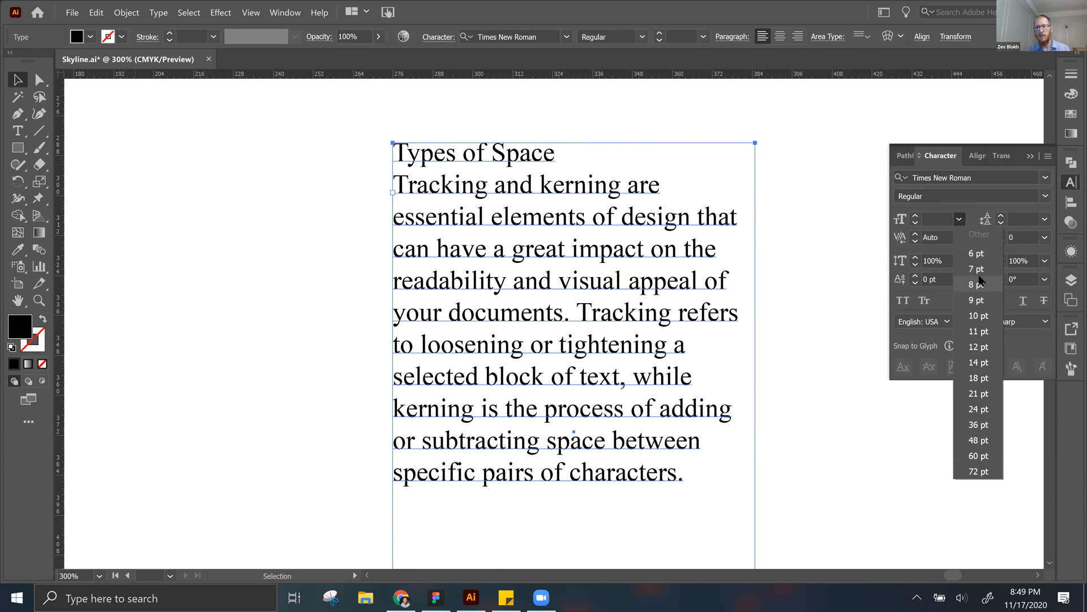
{"action": "left_click", "coordinate": [901, 290]}
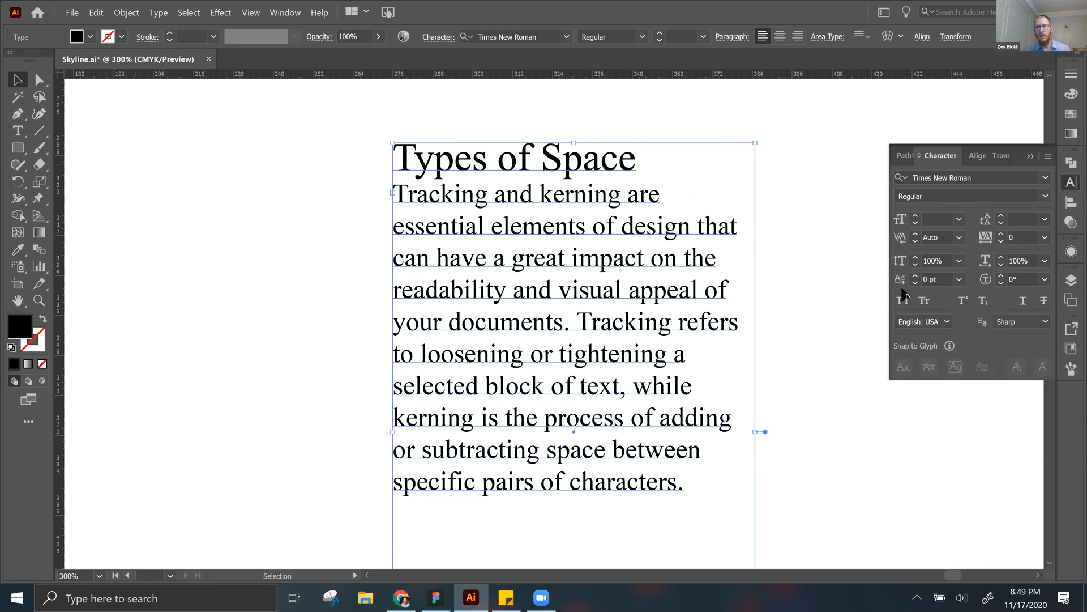
{"action": "left_click", "coordinate": [960, 237]}
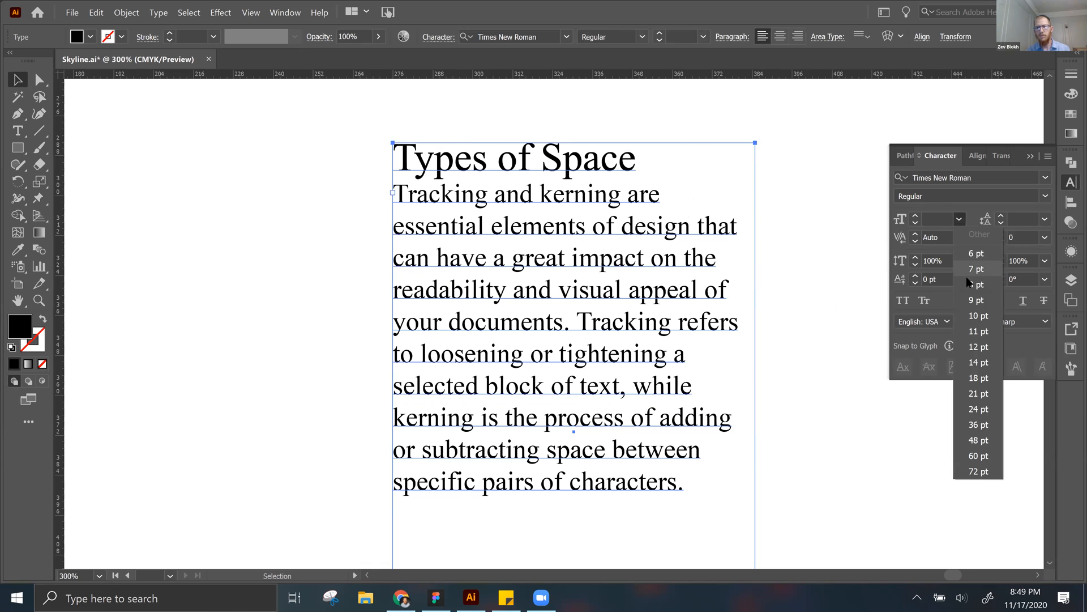
{"action": "double_click", "coordinate": [507, 324]}
{"action": "triple_click", "coordinate": [507, 325]}
{"action": "key", "text": "ctrl+a"}
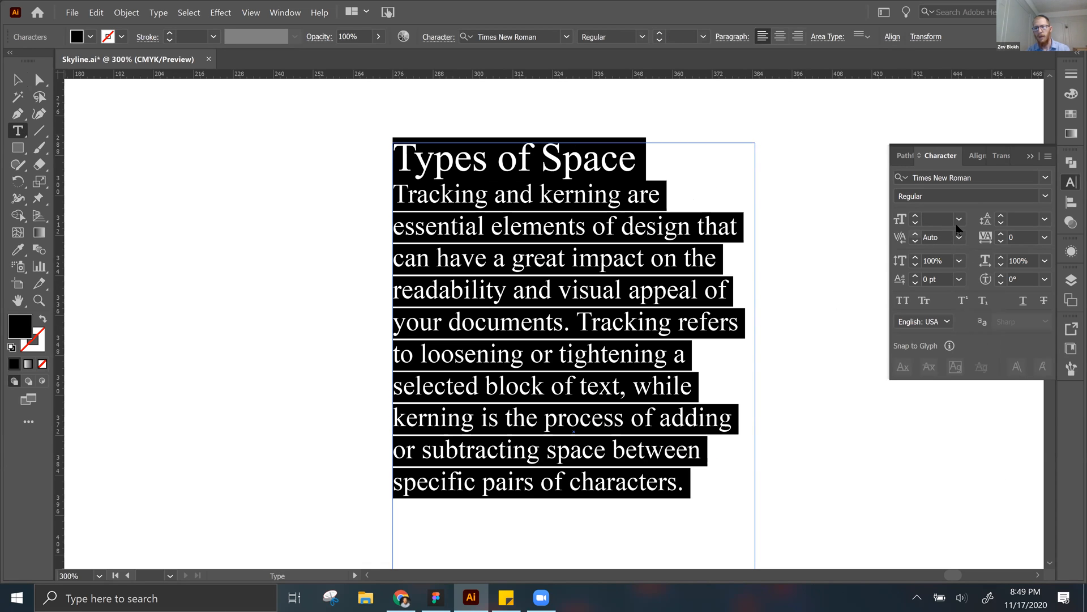
{"action": "left_click", "coordinate": [959, 219]}
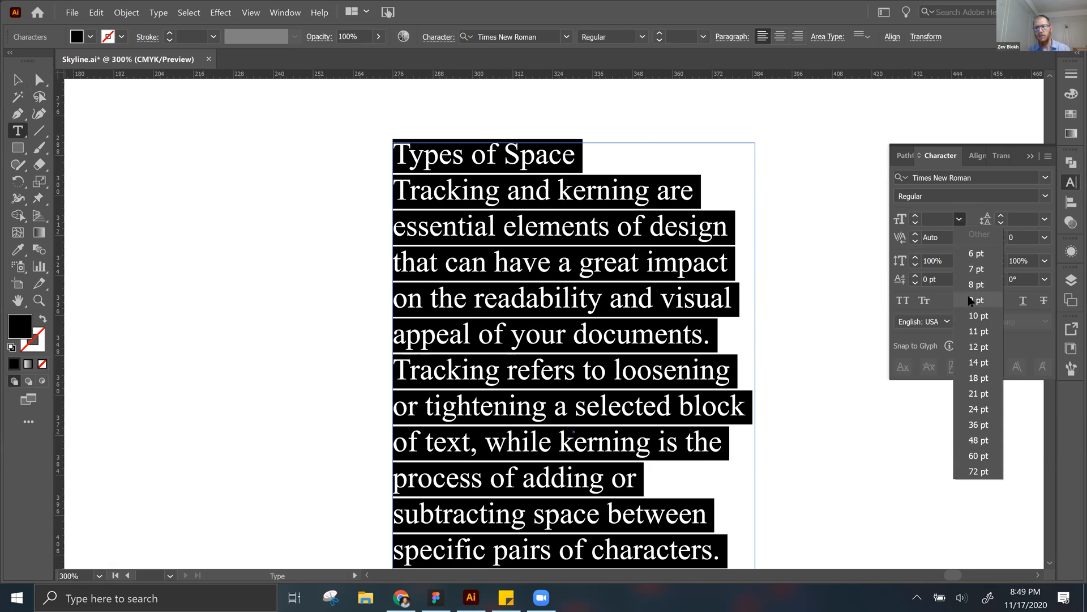
{"action": "key", "text": "Escape"}
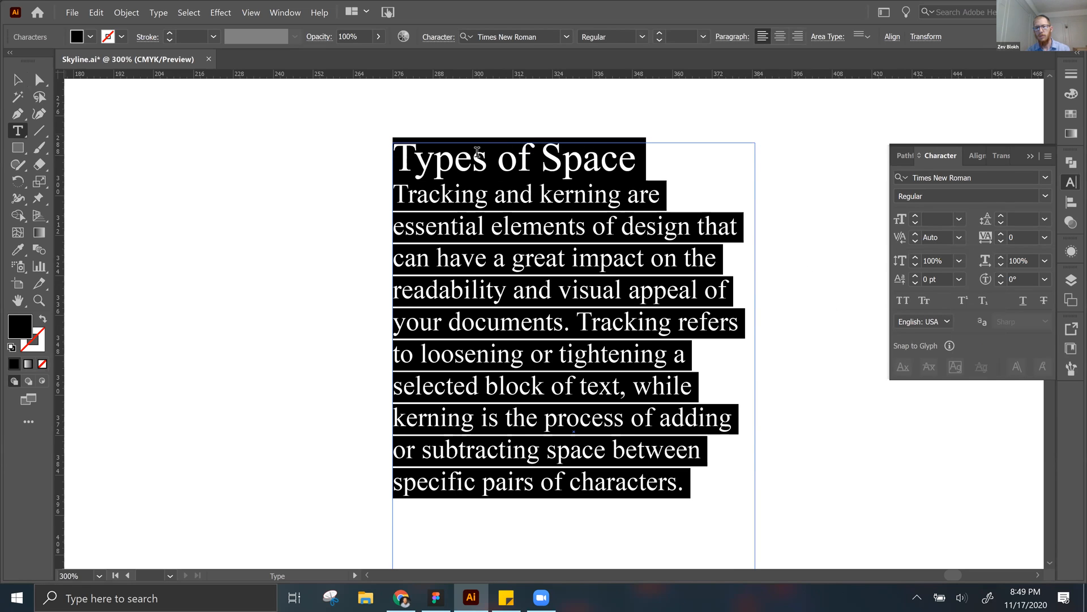
Step: Set the font size of only the Types of Space heading line to 8 pt
{"action": "left_click", "coordinate": [457, 164]}
{"action": "left_click_drag", "start_coordinate": [394, 161], "coordinate": [646, 165]}
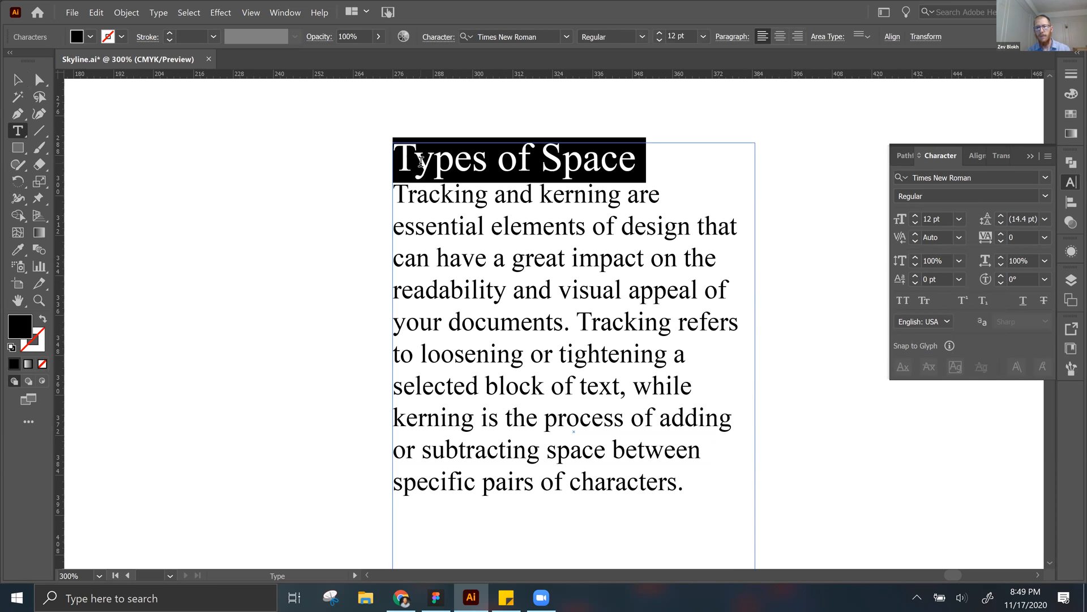
{"action": "left_click", "coordinate": [960, 218]}
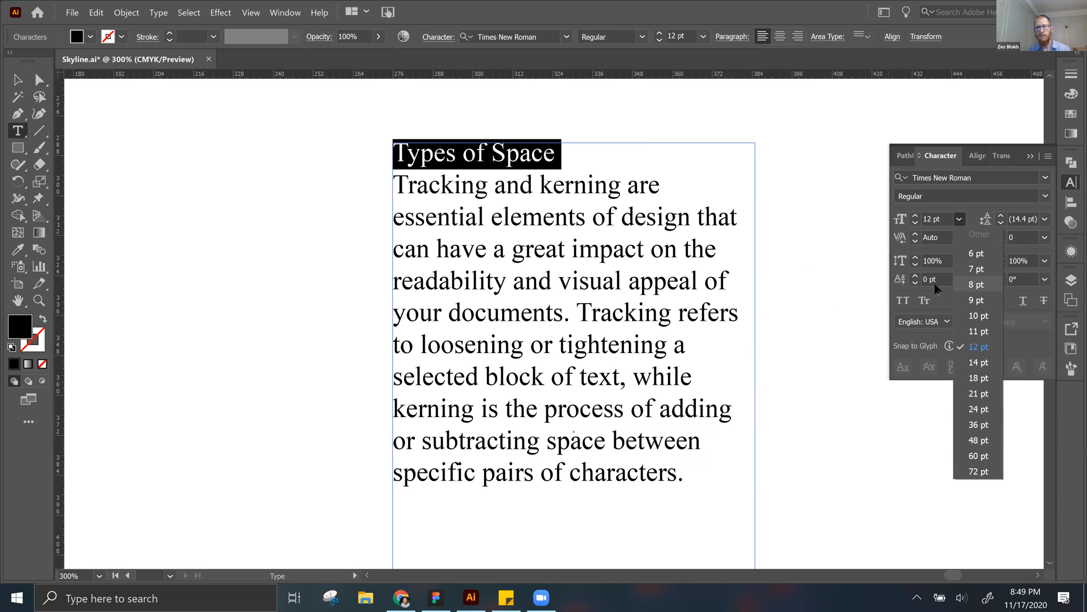
{"action": "left_click", "coordinate": [978, 286]}
{"action": "key", "text": "Escape"}
Step: Delete the stretched Lorem ipsum text above the Types of Space frame
{"action": "left_click_drag", "start_coordinate": [586, 256], "coordinate": [537, 223]}
{"action": "key", "text": "ctrl+minus"}
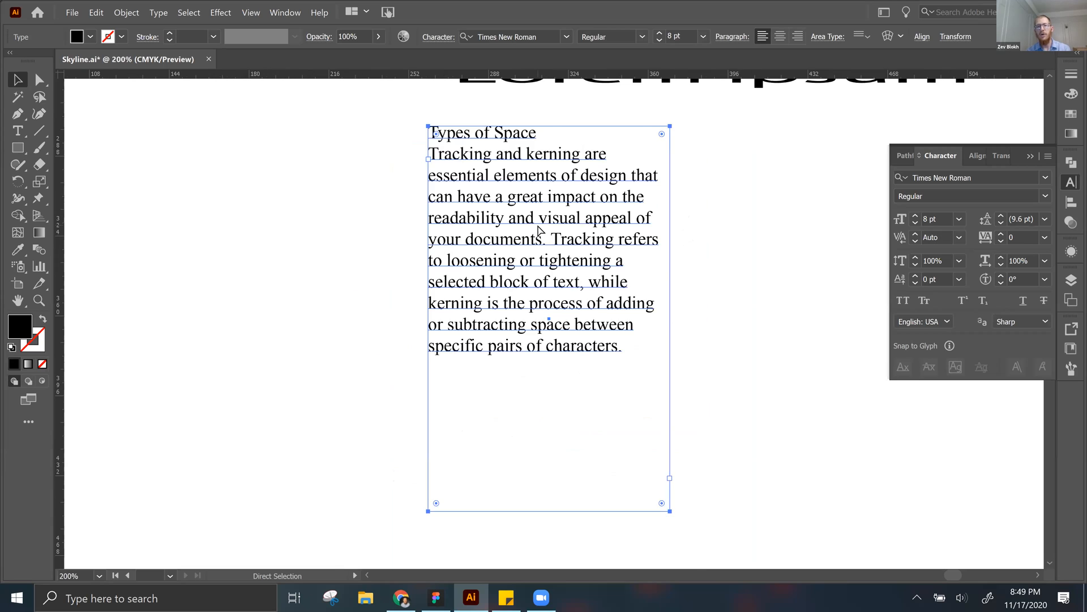
{"action": "key", "text": "ctrl+equal"}
{"action": "key", "text": "space"}
{"action": "scroll", "coordinate": [583, 330], "scroll_direction": "up", "scroll_amount": 5}
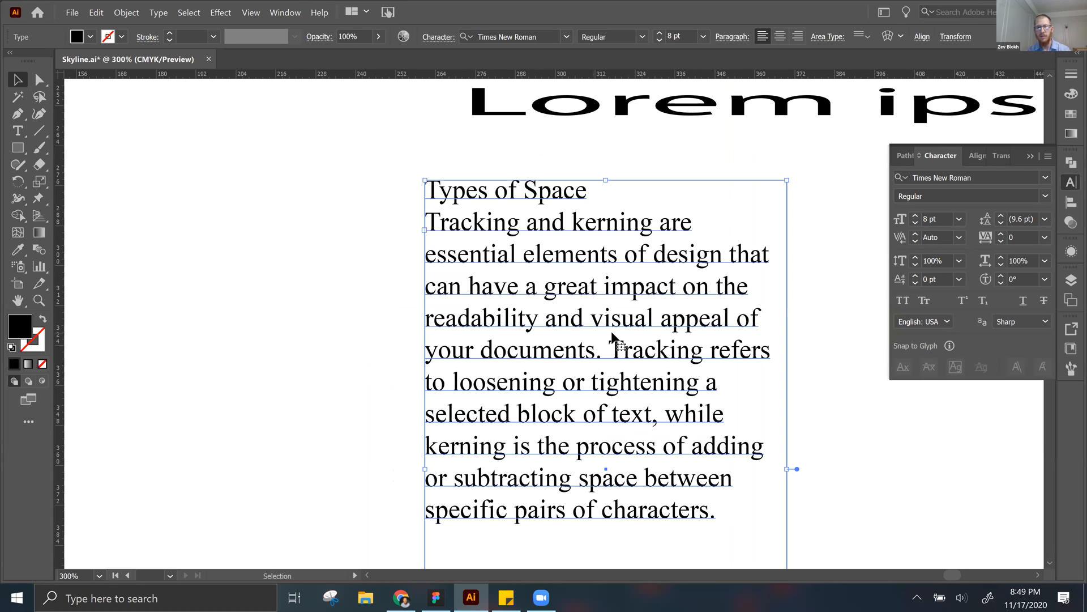
{"action": "left_click", "coordinate": [702, 109]}
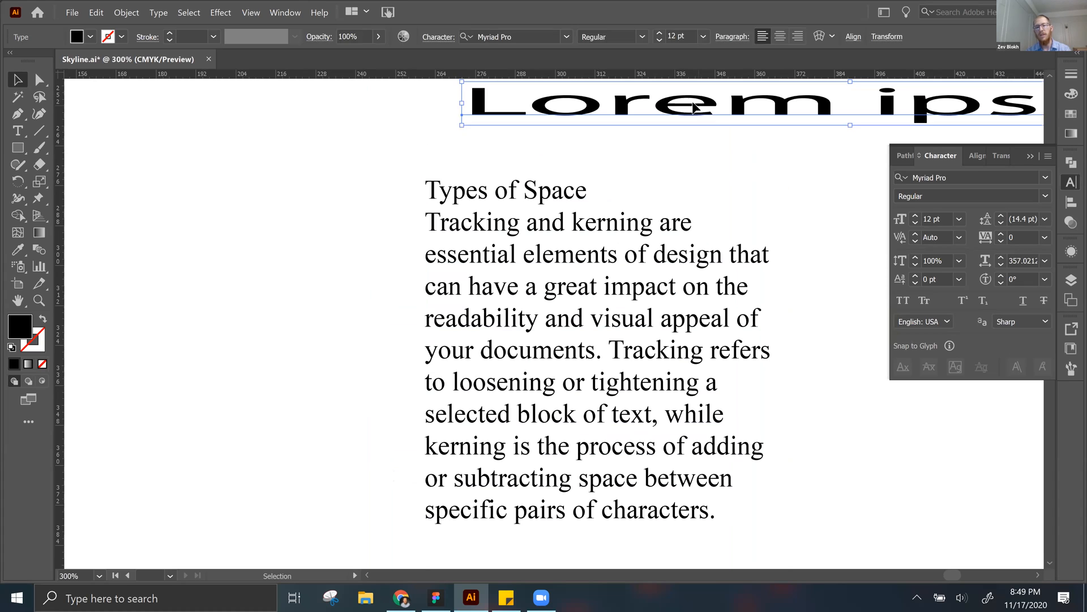
{"action": "key", "text": "Delete"}
Step: Select the Types of Space heading line including its line break, and again with only its characters
{"action": "left_click_drag", "start_coordinate": [572, 308], "coordinate": [573, 271]}
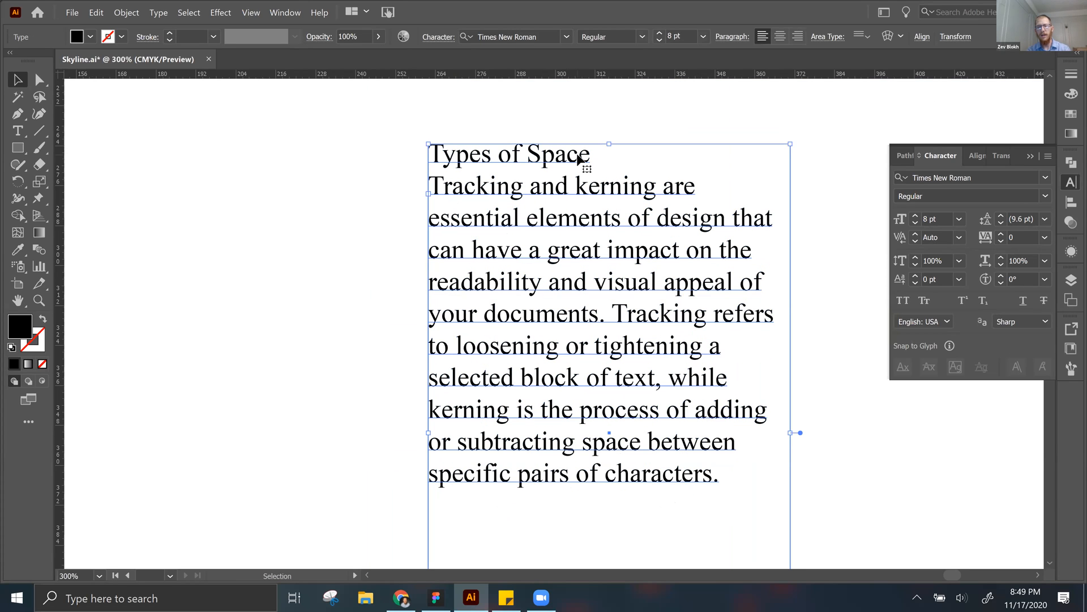
{"action": "triple_click", "coordinate": [579, 160]}
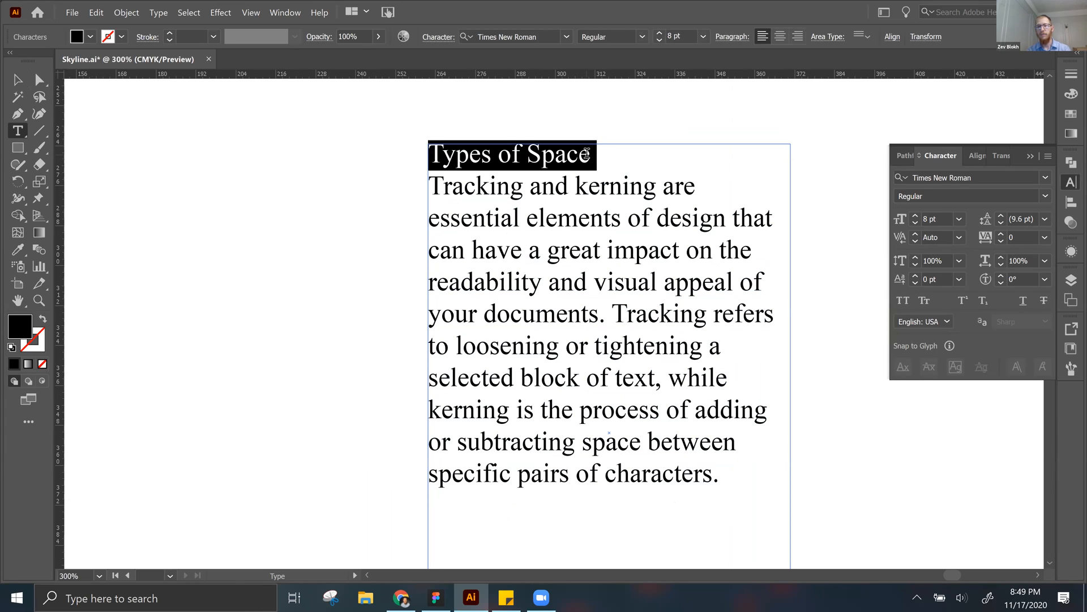
{"action": "left_click", "coordinate": [601, 156]}
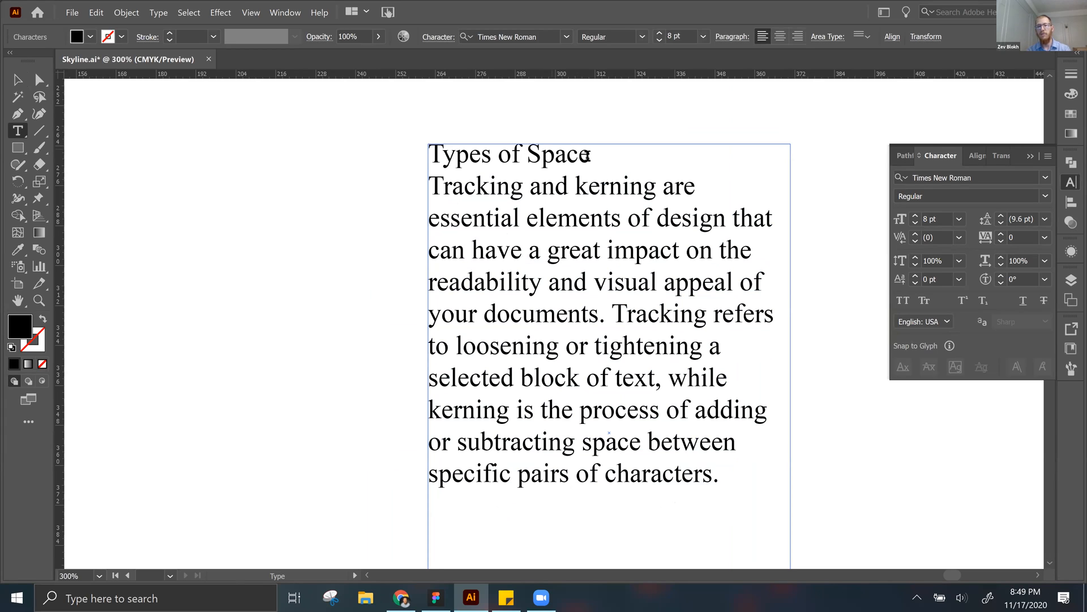
{"action": "key", "text": "shift+Home"}
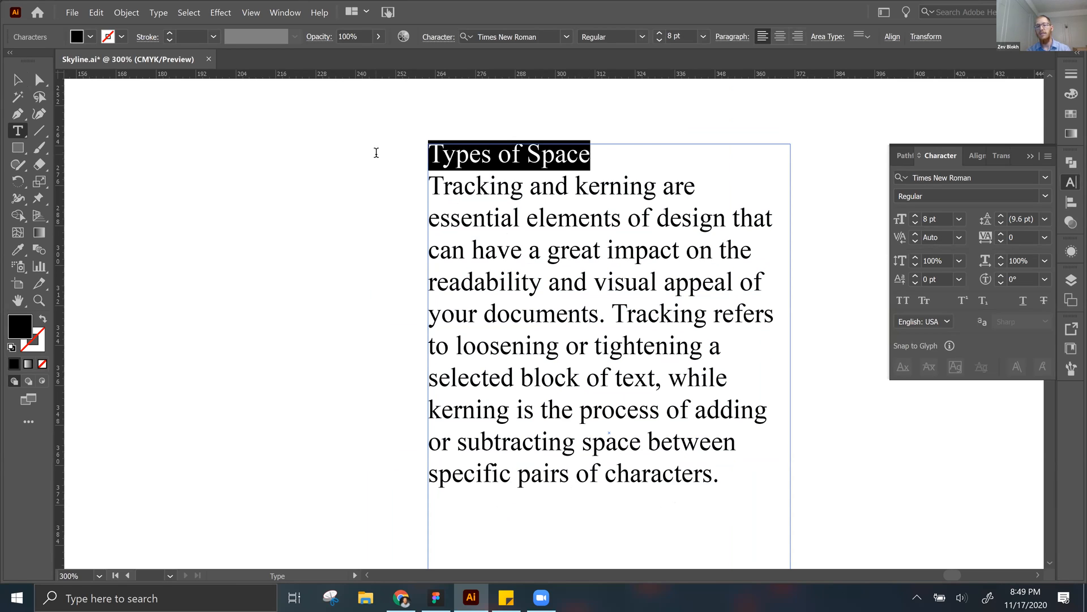
Step: Remove the line break between the Types of Space heading and the body paragraph, reinsert it, and select the heading line
{"action": "left_click", "coordinate": [431, 181]}
{"action": "key", "text": "BackSpace"}
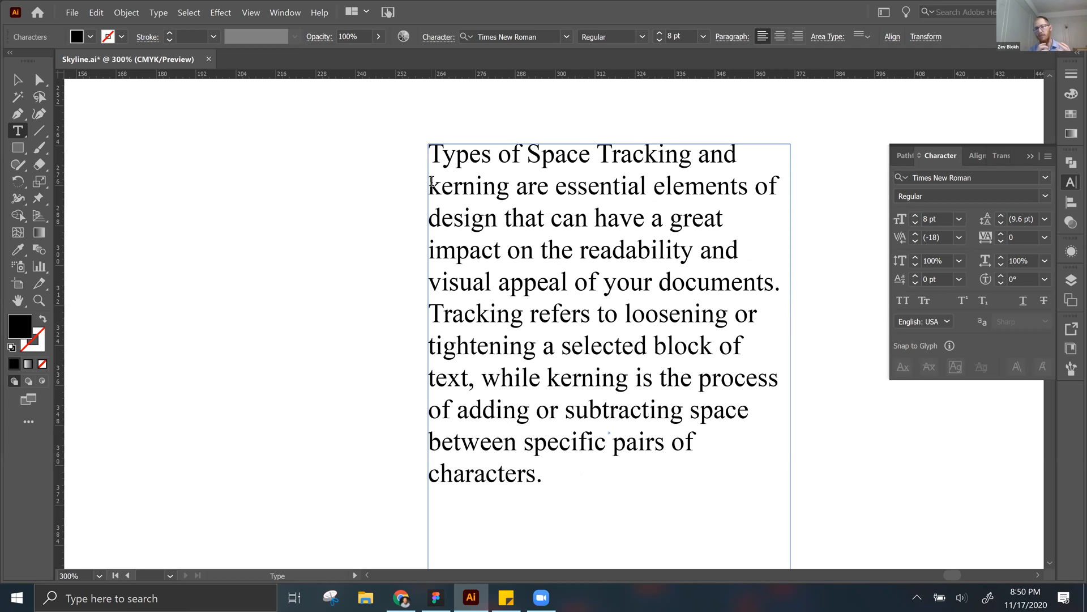
{"action": "key", "text": "BackSpace"}
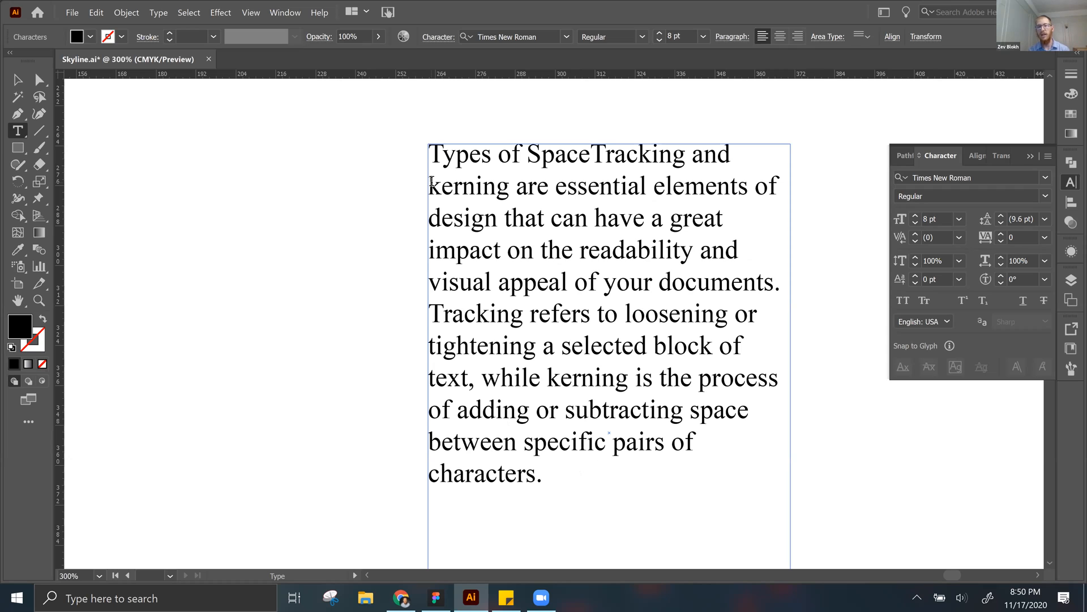
{"action": "key", "text": "Return"}
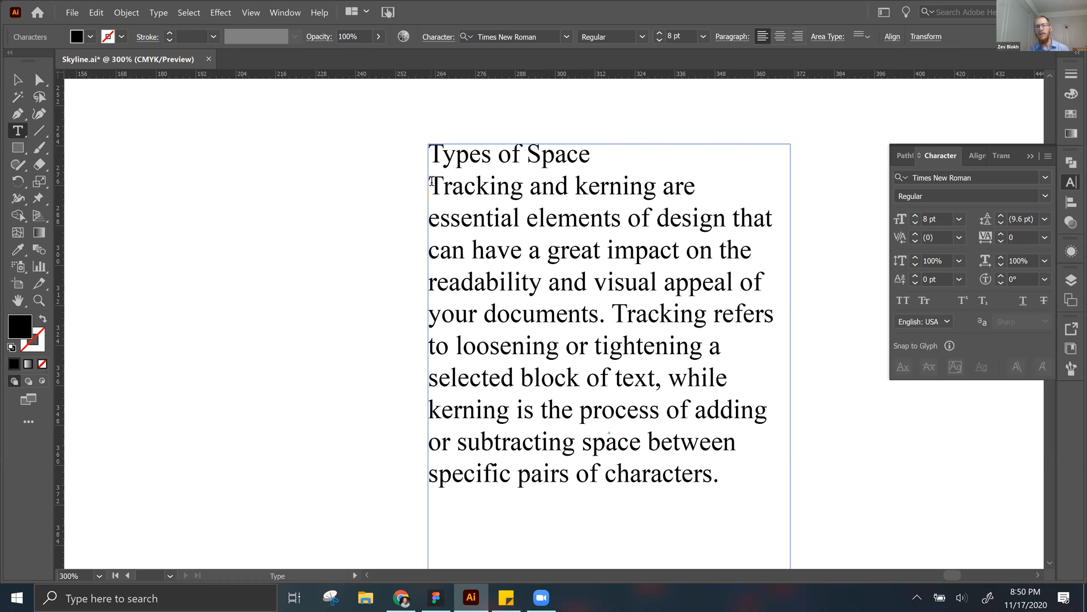
{"action": "triple_click", "coordinate": [482, 161]}
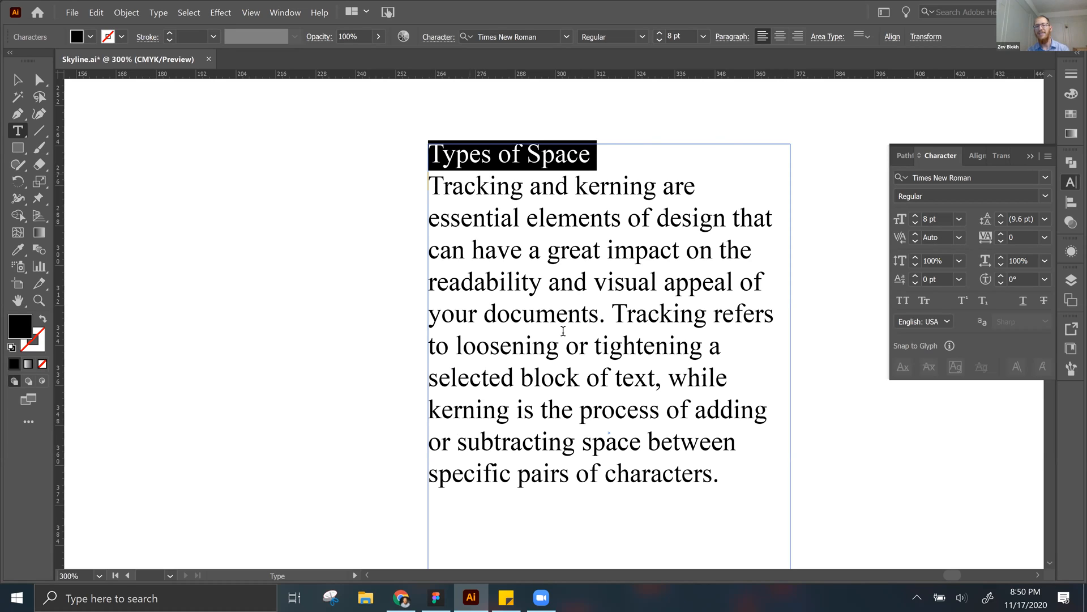
Step: Practice selecting the Types of Space heading line and the whole body paragraph in turn
{"action": "left_click_drag", "start_coordinate": [563, 331], "coordinate": [464, 187]}
{"action": "triple_click", "coordinate": [555, 154]}
{"action": "left_click", "coordinate": [529, 270]}
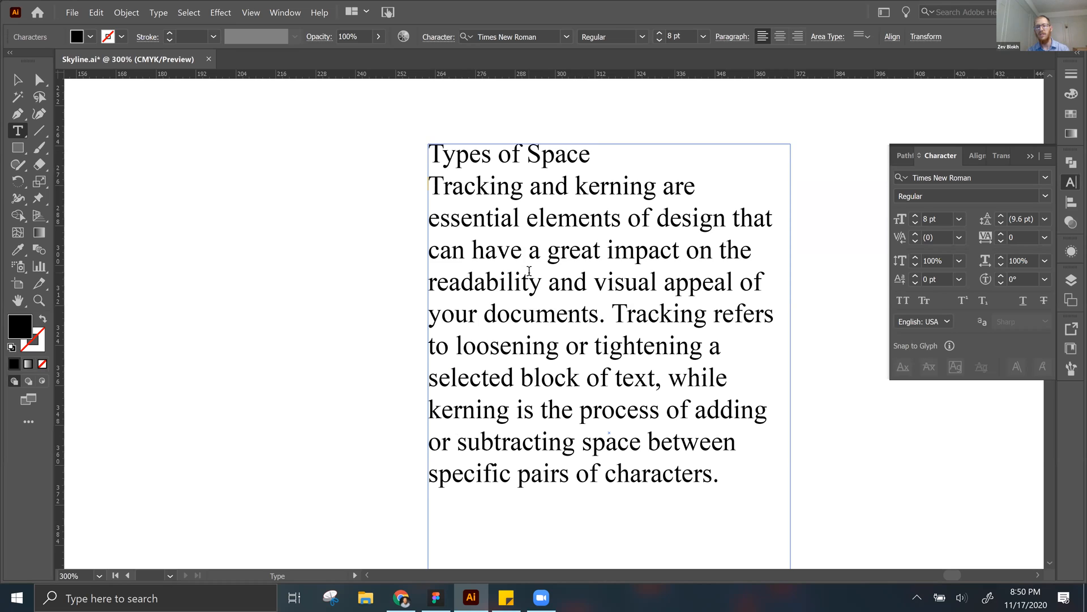
{"action": "triple_click", "coordinate": [529, 271]}
{"action": "triple_click", "coordinate": [511, 294]}
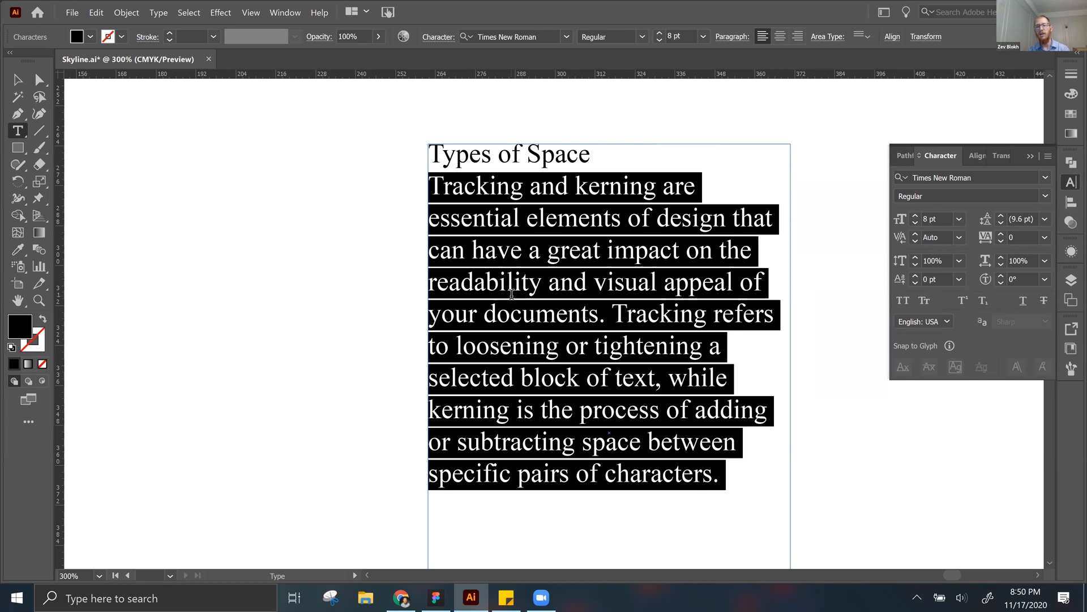
{"action": "triple_click", "coordinate": [511, 294]}
{"action": "left_click_drag", "start_coordinate": [435, 156], "coordinate": [567, 152]}
{"action": "left_click", "coordinate": [506, 298]}
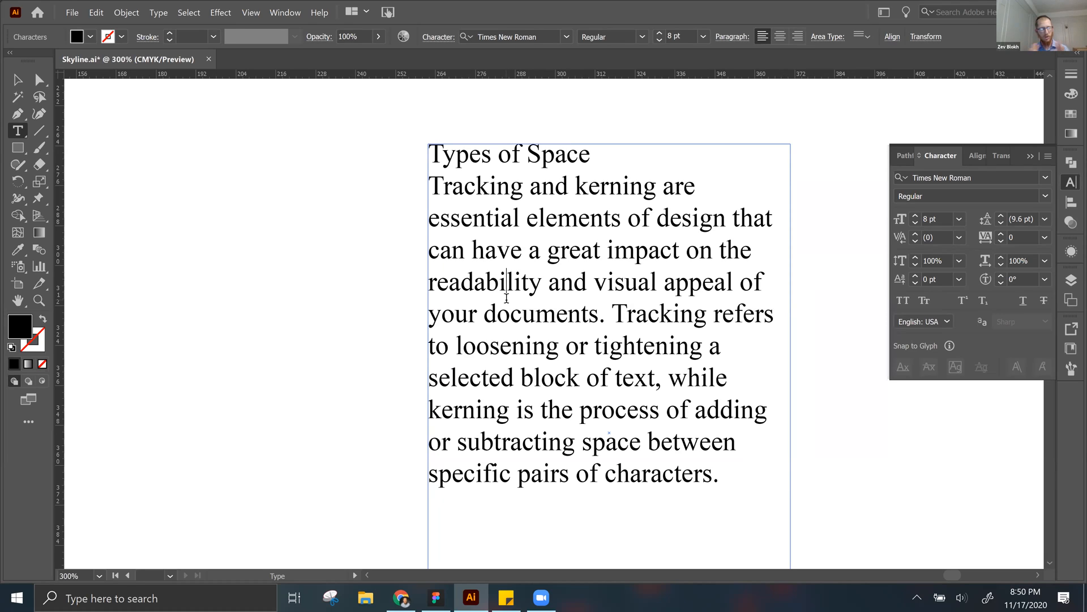
Step: Select only the characters of the Types of Space heading, without its line break, and set their font size to 16 pt
{"action": "left_click", "coordinate": [592, 161]}
{"action": "double_click", "coordinate": [537, 165]}
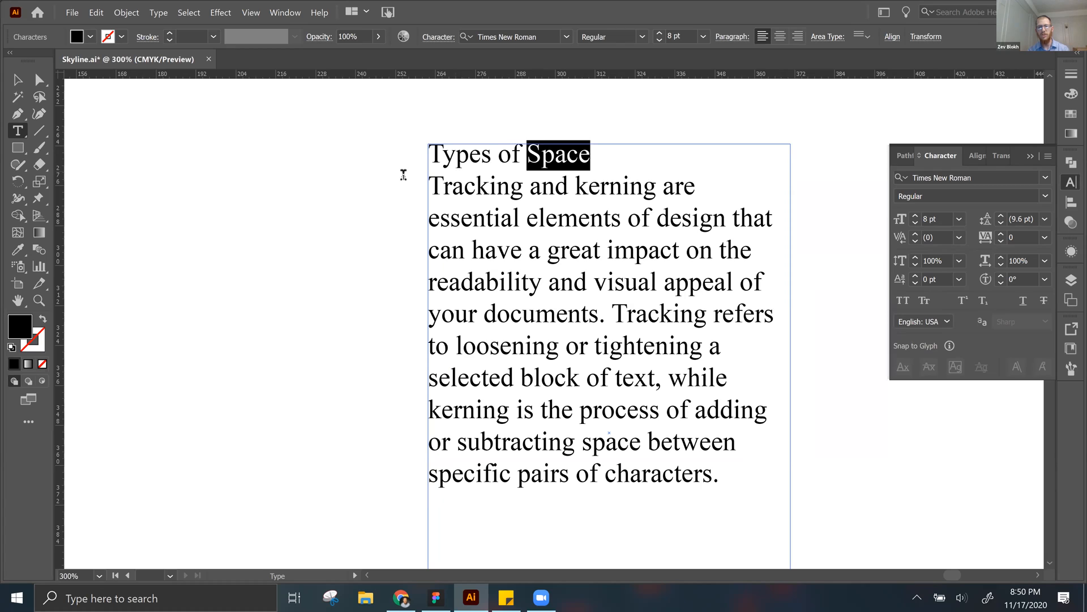
{"action": "left_click_drag", "start_coordinate": [592, 158], "coordinate": [405, 153]}
{"action": "left_click", "coordinate": [597, 160]}
{"action": "left_click_drag", "start_coordinate": [597, 161], "coordinate": [406, 154]}
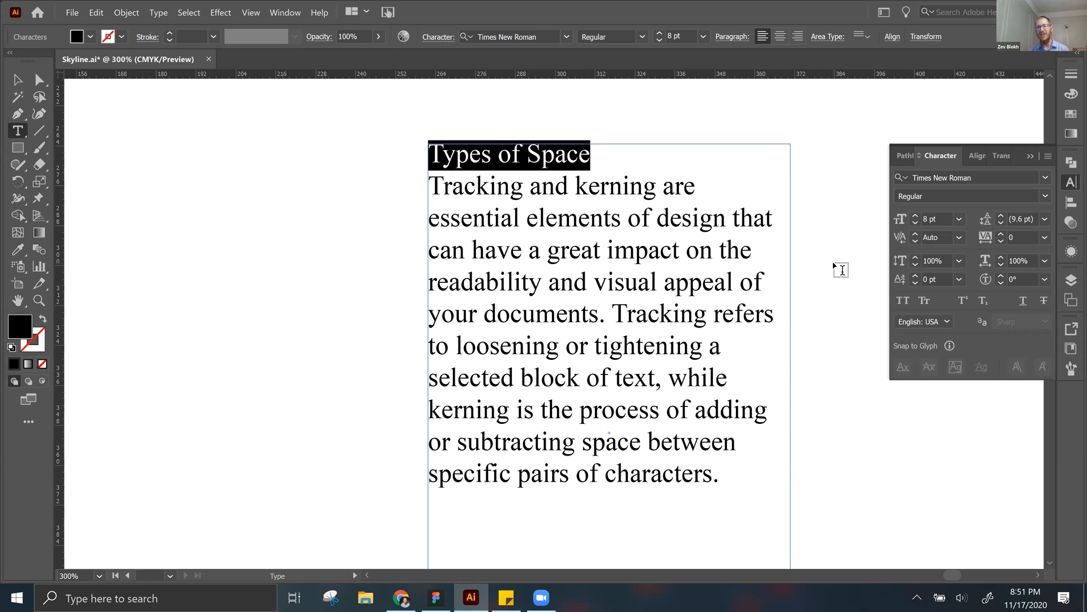
{"action": "left_click", "coordinate": [931, 219]}
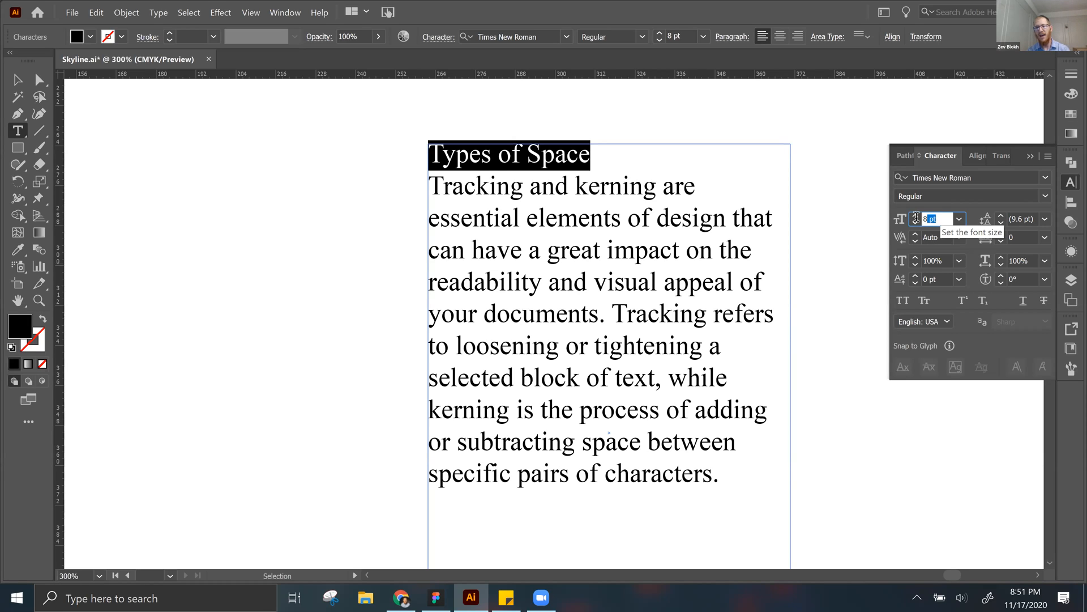
{"action": "type", "text": "16"}
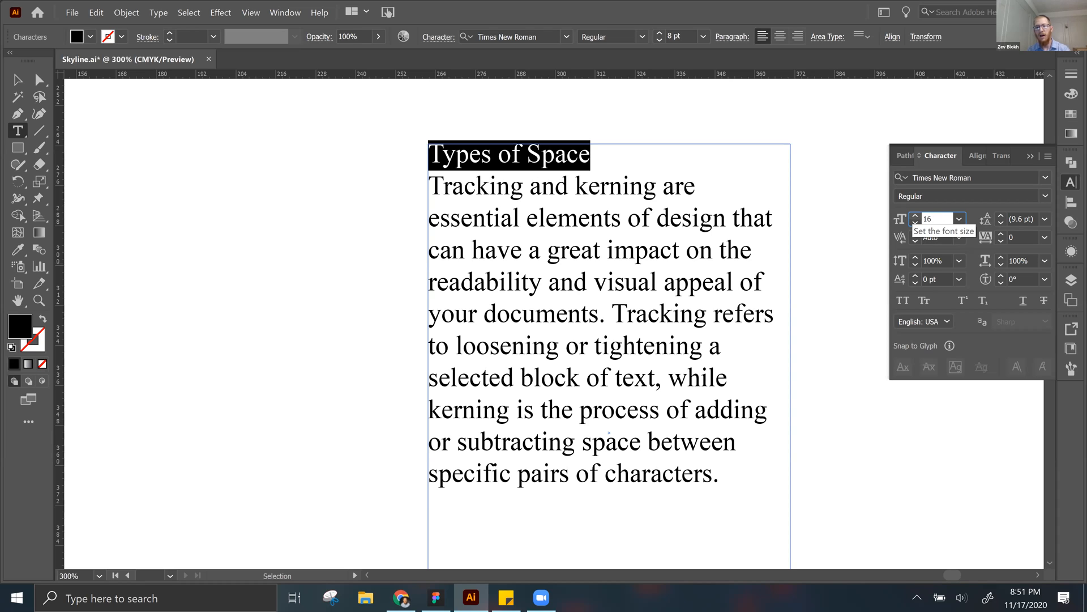
{"action": "key", "text": "Return"}
{"action": "key", "text": "Escape"}
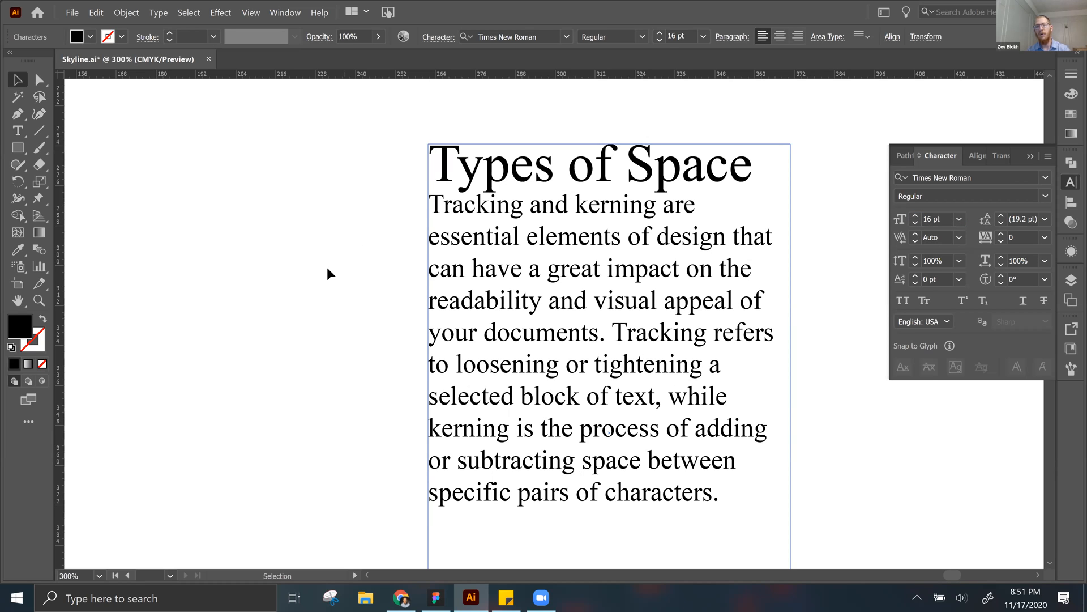
{"action": "left_click", "coordinate": [327, 268]}
{"action": "key", "text": "ctrl+minus"}
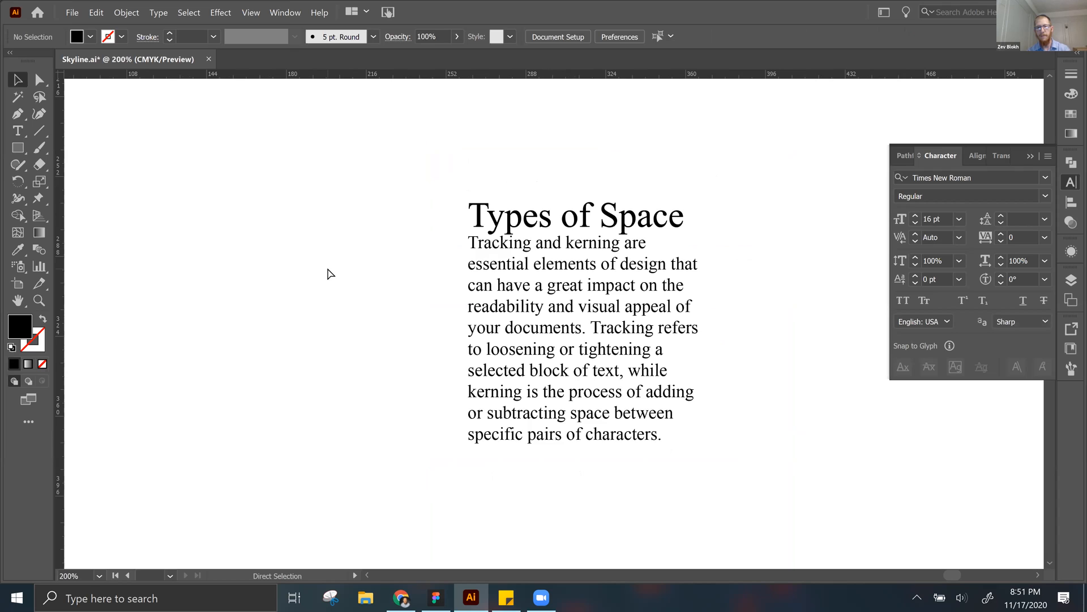
Step: Select all the text in the Types of Space frame and open its leading options, then deselect the text
{"action": "key", "text": "ctrl+plus"}
{"action": "double_click", "coordinate": [558, 316]}
{"action": "triple_click", "coordinate": [603, 209]}
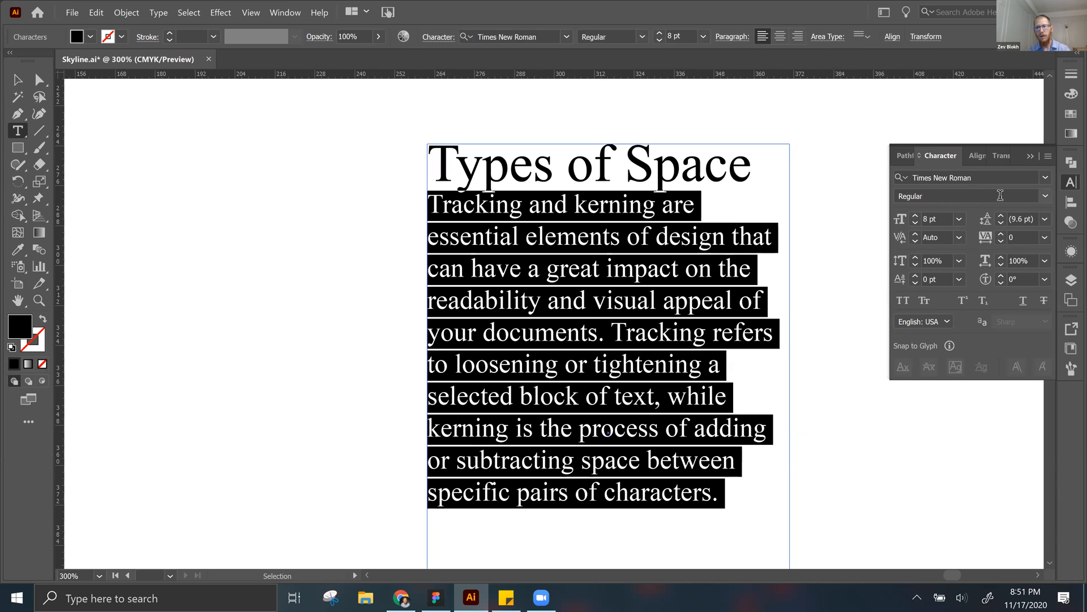
{"action": "key", "text": "ctrl+a"}
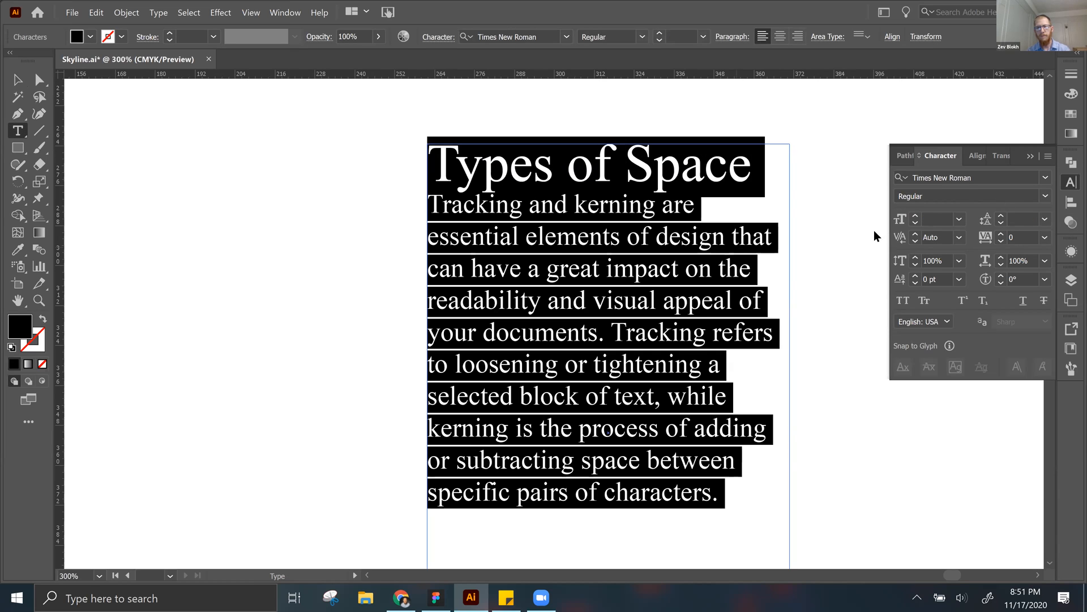
{"action": "left_click", "coordinate": [1043, 220]}
{"action": "left_click", "coordinate": [1032, 252]}
{"action": "key", "text": "Escape"}
{"action": "left_click", "coordinate": [368, 260]}
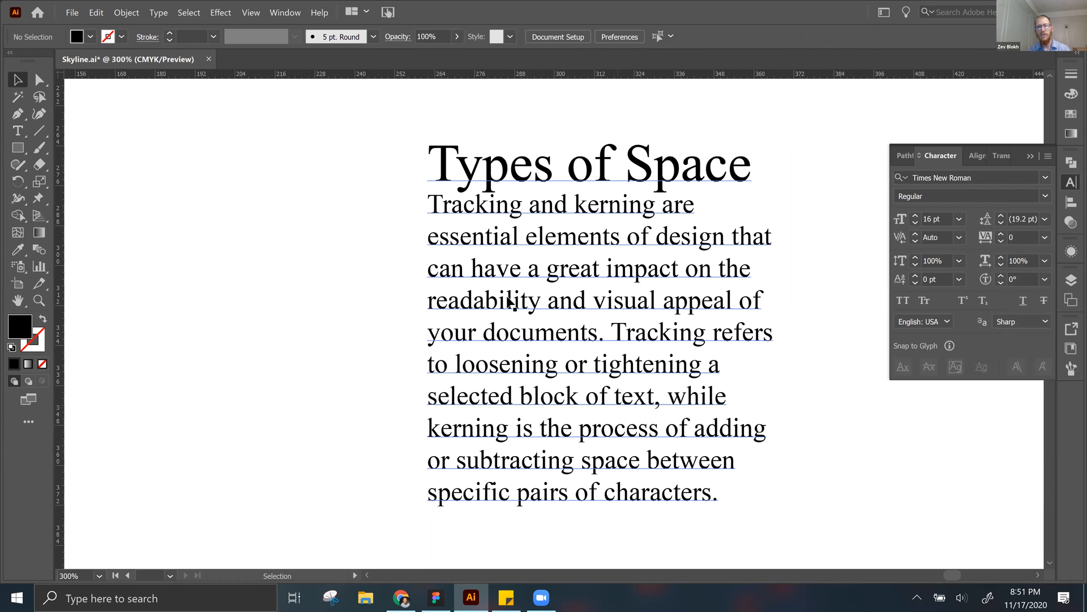
Step: Duplicate the Types of Space text frame and place the copy to the right of the original
{"action": "left_click", "coordinate": [643, 177]}
{"action": "double_click", "coordinate": [643, 178]}
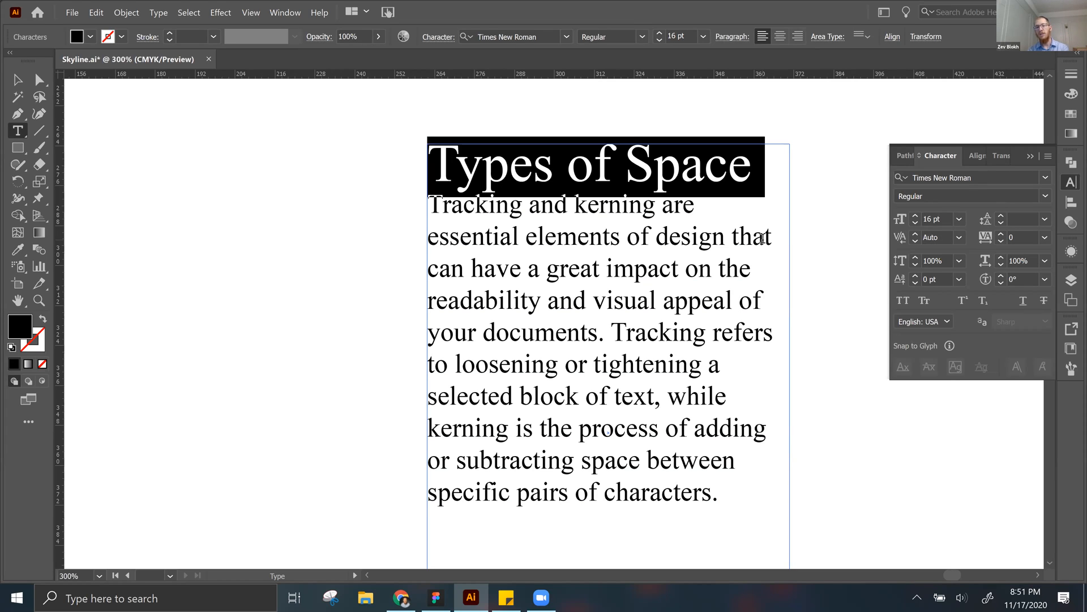
{"action": "key", "text": "Escape"}
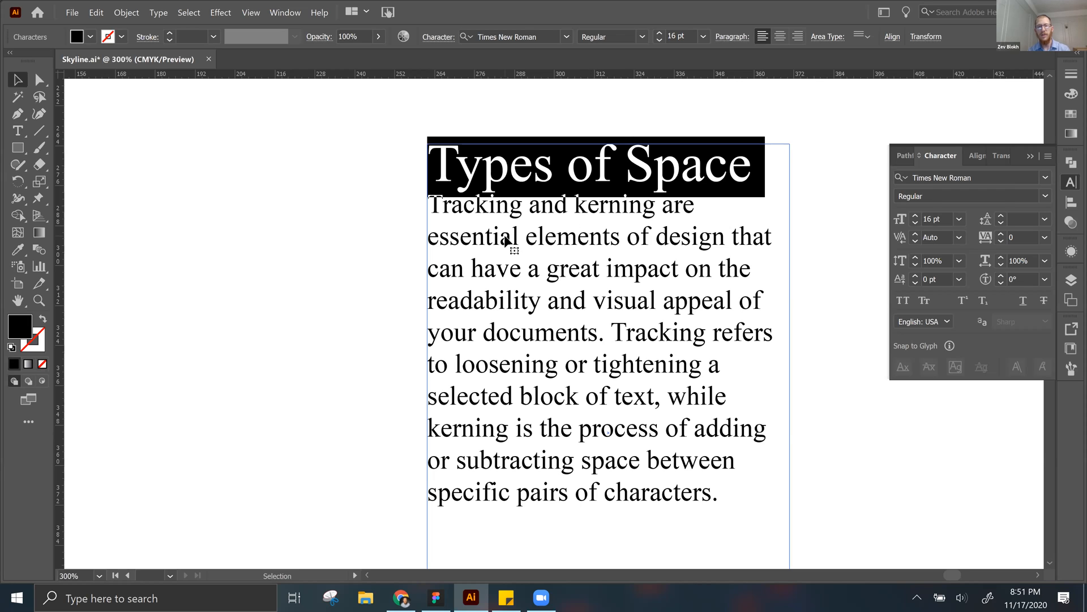
{"action": "key", "text": "ctrl+minus"}
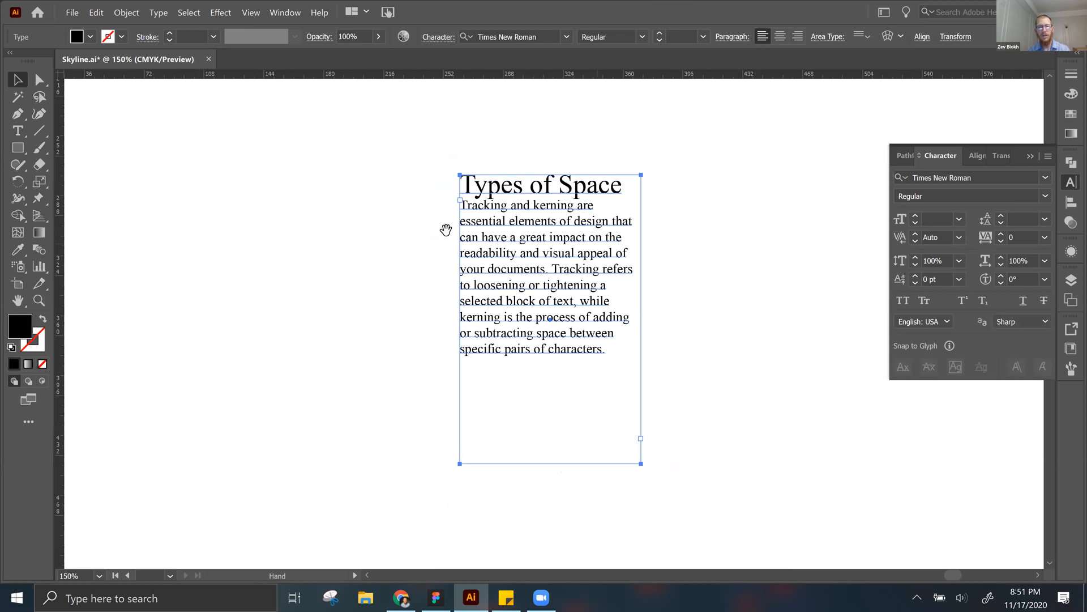
{"action": "key", "text": "ctrl+minus"}
{"action": "key", "text": "ctrl+c"}
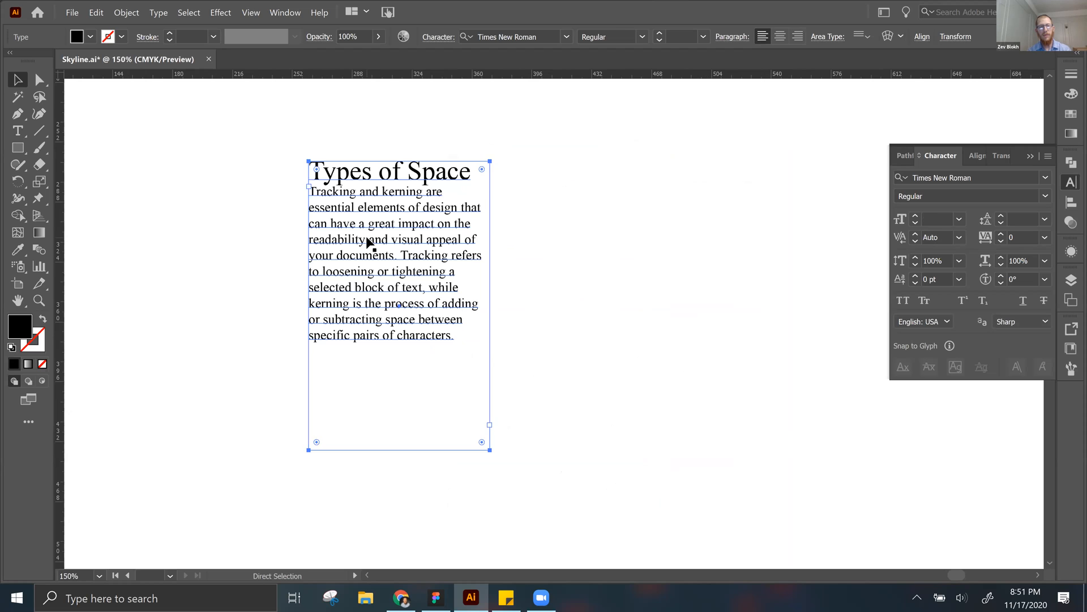
{"action": "key", "text": "ctrl+v"}
{"action": "left_click_drag", "start_coordinate": [604, 289], "coordinate": [784, 243]}
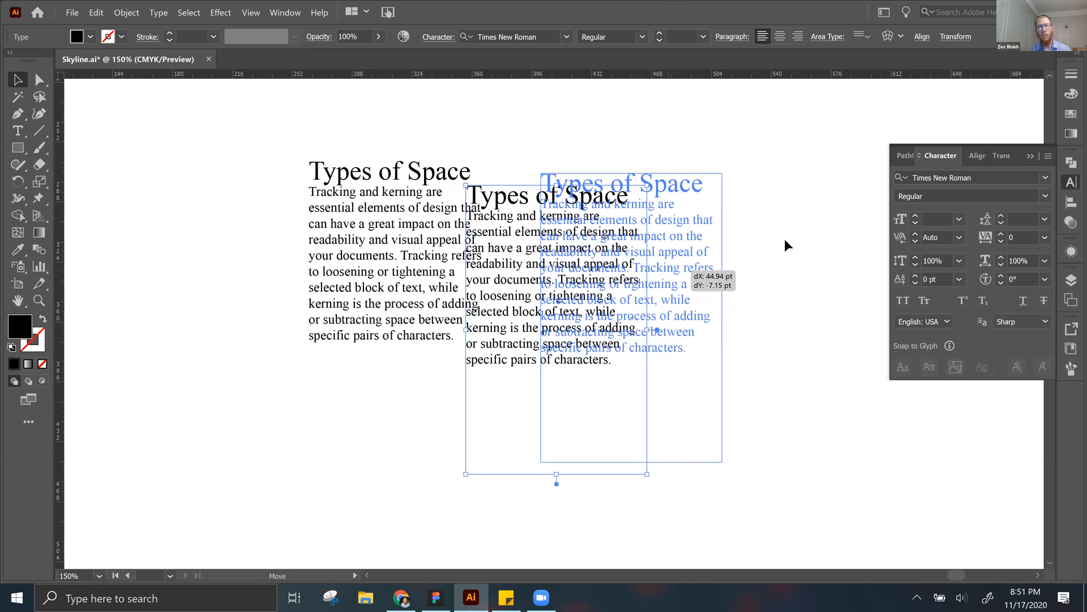
Step: Set the font style of the heading in the duplicated text frame to Bold
{"action": "left_click", "coordinate": [626, 164]}
{"action": "double_click", "coordinate": [616, 187]}
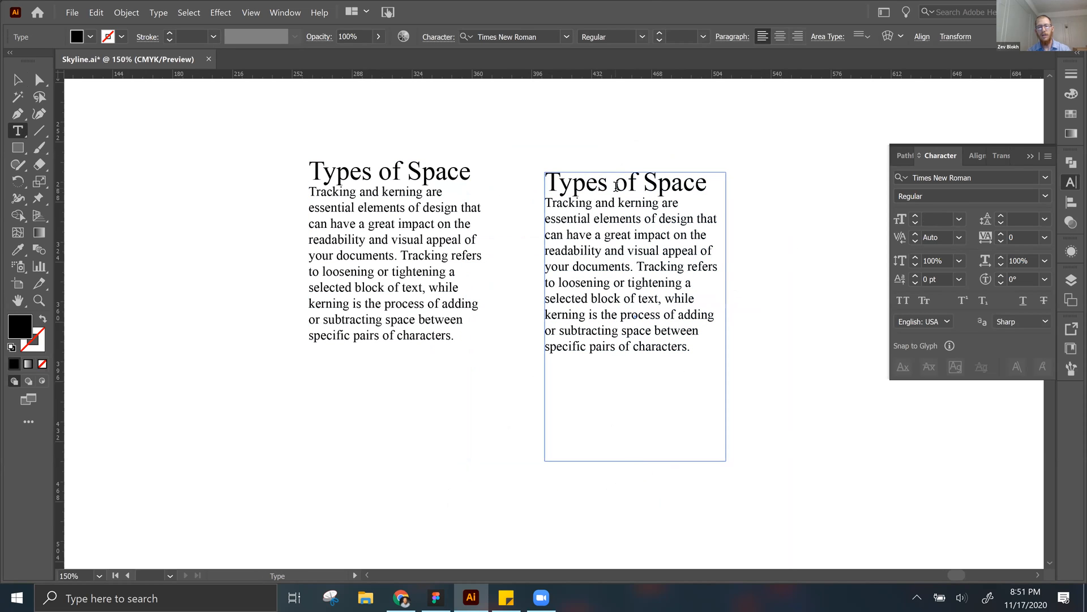
{"action": "triple_click", "coordinate": [616, 187]}
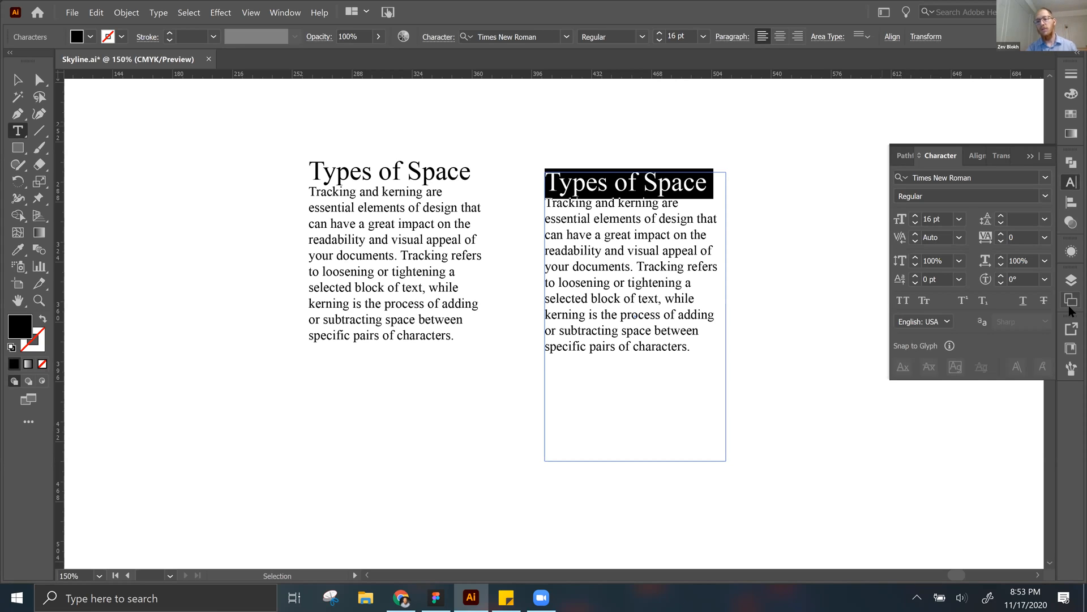
{"action": "left_click", "coordinate": [1046, 197]}
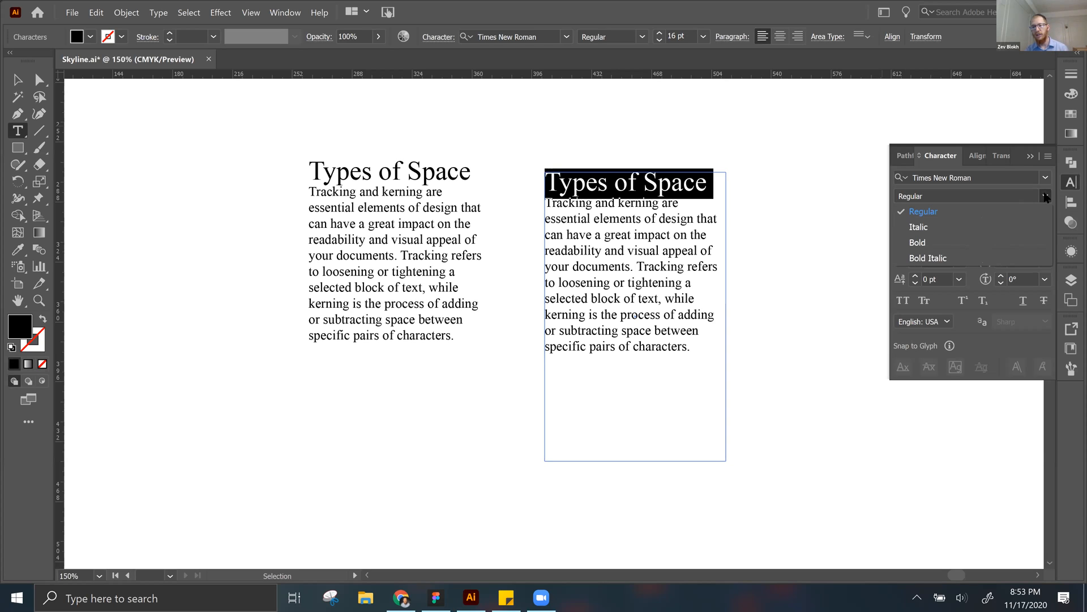
{"action": "left_click", "coordinate": [918, 243]}
{"action": "key", "text": "Escape"}
{"action": "left_click", "coordinate": [784, 226]}
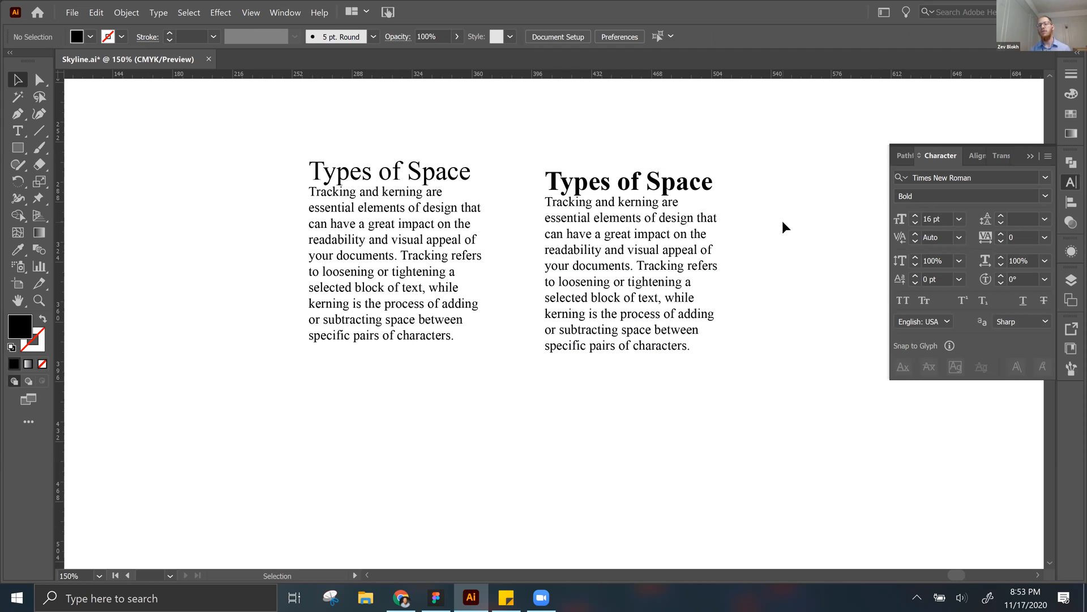
Step: Move the frame with the bold heading slightly up and to the left, closer in line with the original
{"action": "left_click", "coordinate": [620, 244]}
{"action": "left_click_drag", "start_coordinate": [620, 244], "coordinate": [616, 240]}
{"action": "left_click", "coordinate": [785, 245]}
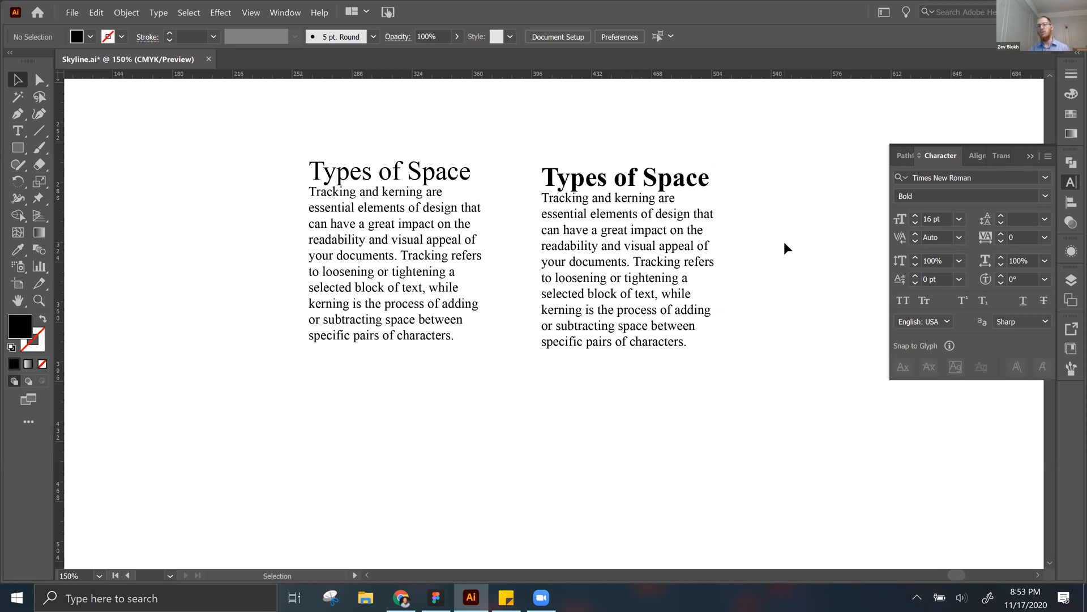
Step: Duplicate the frame with the bold heading to its right and delete that copy
{"action": "key", "text": "space"}
{"action": "left_click_drag", "start_coordinate": [786, 244], "coordinate": [579, 250]}
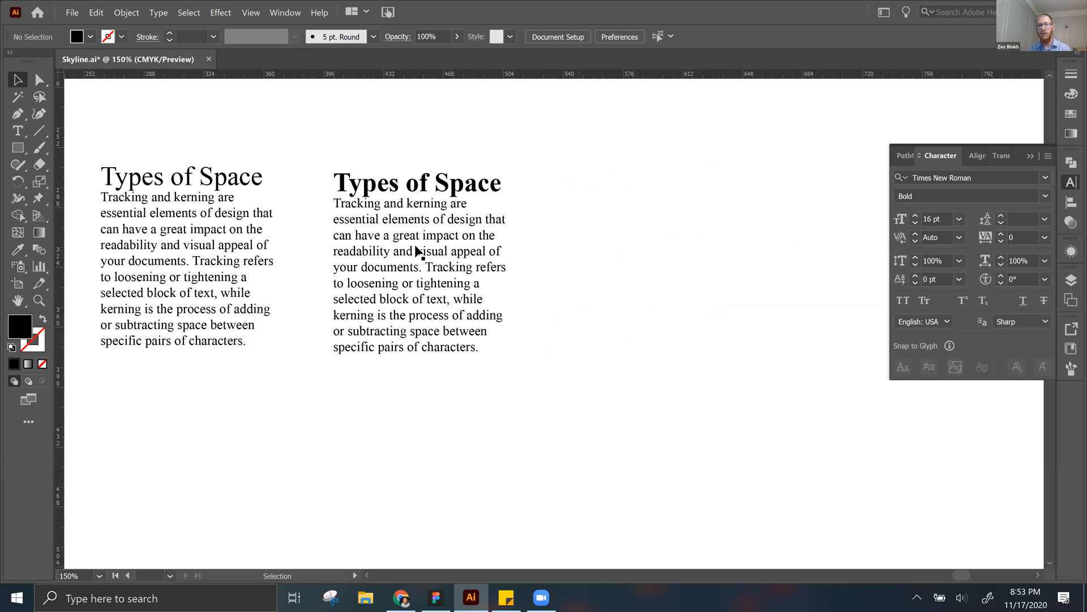
{"action": "left_click", "coordinate": [405, 256]}
{"action": "left_click_drag", "start_coordinate": [484, 263], "coordinate": [706, 264]}
{"action": "left_click", "coordinate": [770, 237]}
{"action": "left_click", "coordinate": [600, 236]}
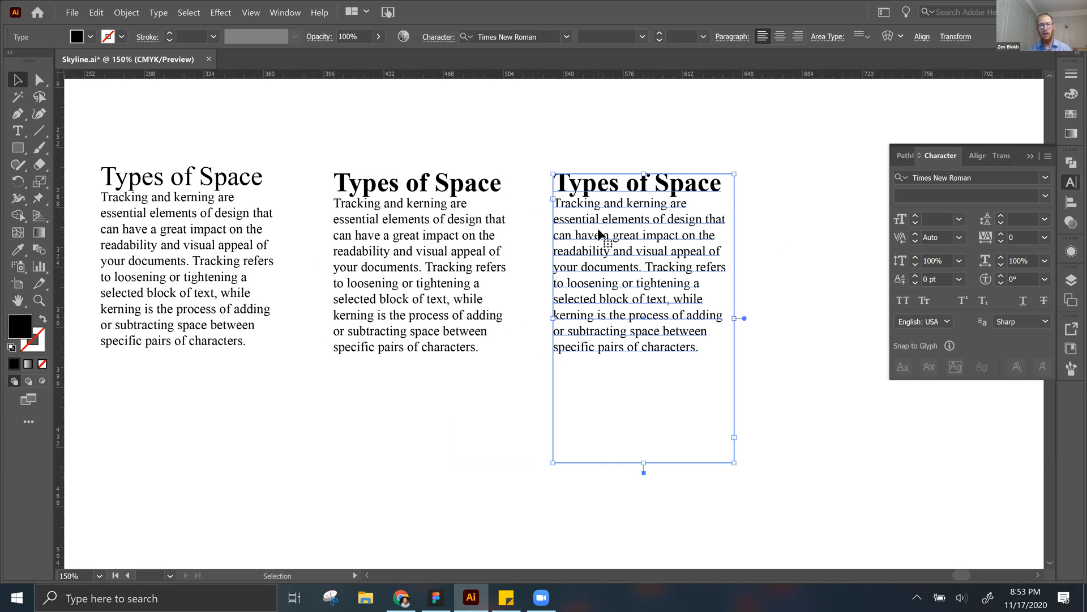
{"action": "key", "text": "Delete"}
Step: Copy and paste the frame with the bold heading and position the new copy to its right as a third text block
{"action": "left_click", "coordinate": [465, 274]}
{"action": "left_click_drag", "start_coordinate": [464, 273], "coordinate": [601, 291]}
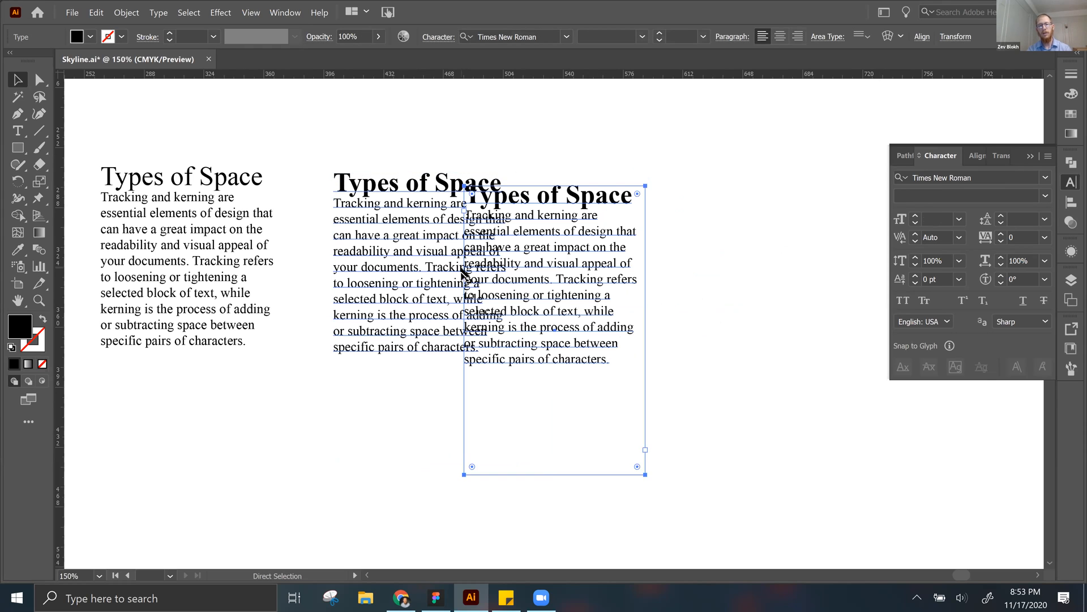
{"action": "left_click_drag", "start_coordinate": [677, 287], "coordinate": [772, 277]}
{"action": "left_click", "coordinate": [754, 275]}
{"action": "left_click_drag", "start_coordinate": [688, 261], "coordinate": [624, 245]}
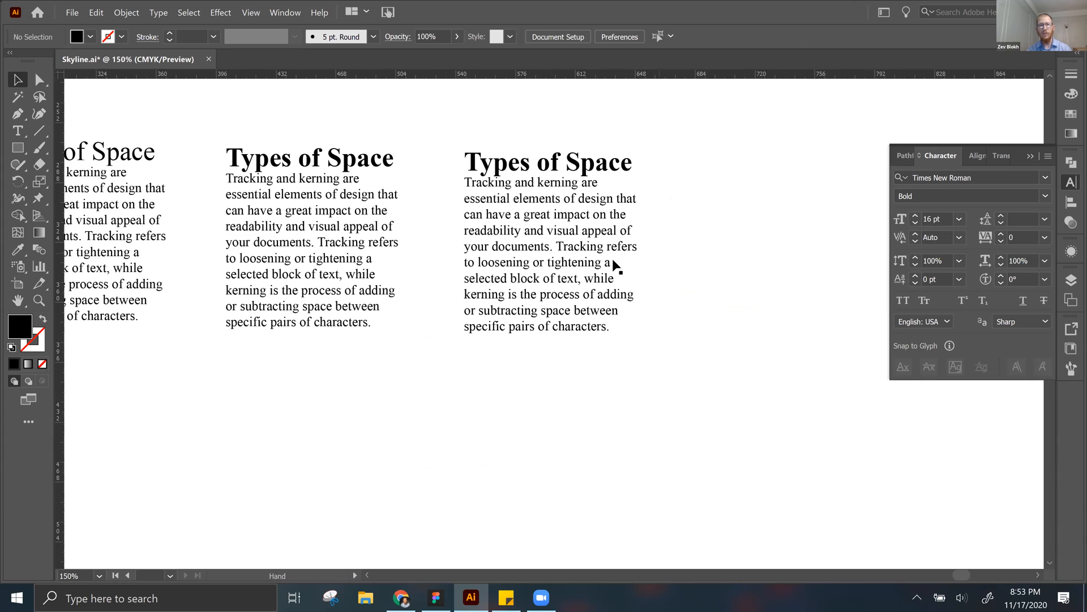
{"action": "left_click_drag", "start_coordinate": [491, 264], "coordinate": [692, 275]}
{"action": "left_click", "coordinate": [692, 276]}
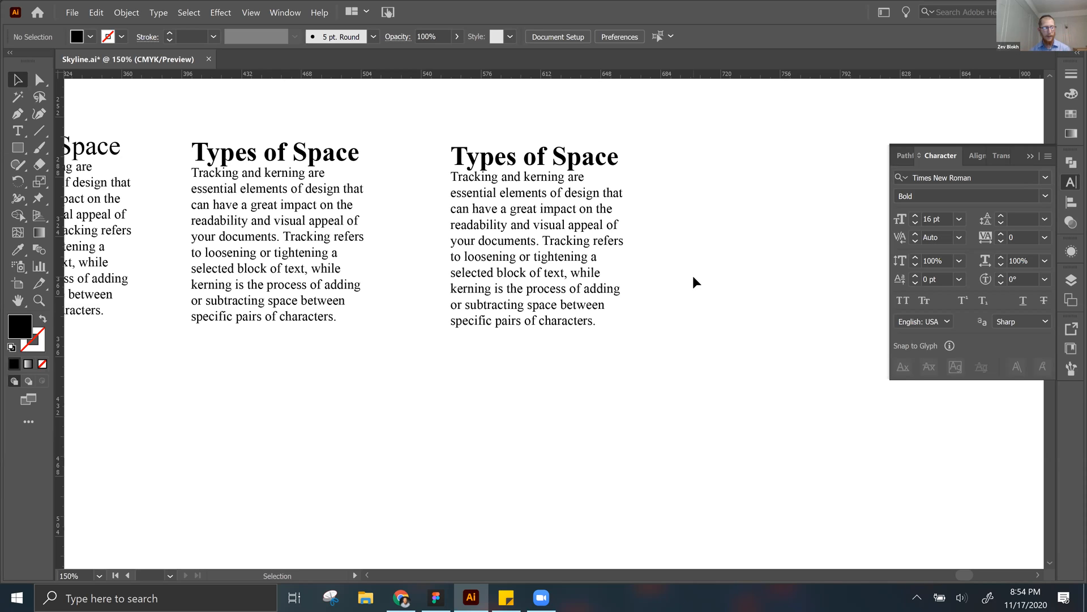
Step: Try center and right paragraph alignment on the third text block, and return it to left alignment
{"action": "left_click", "coordinate": [516, 186]}
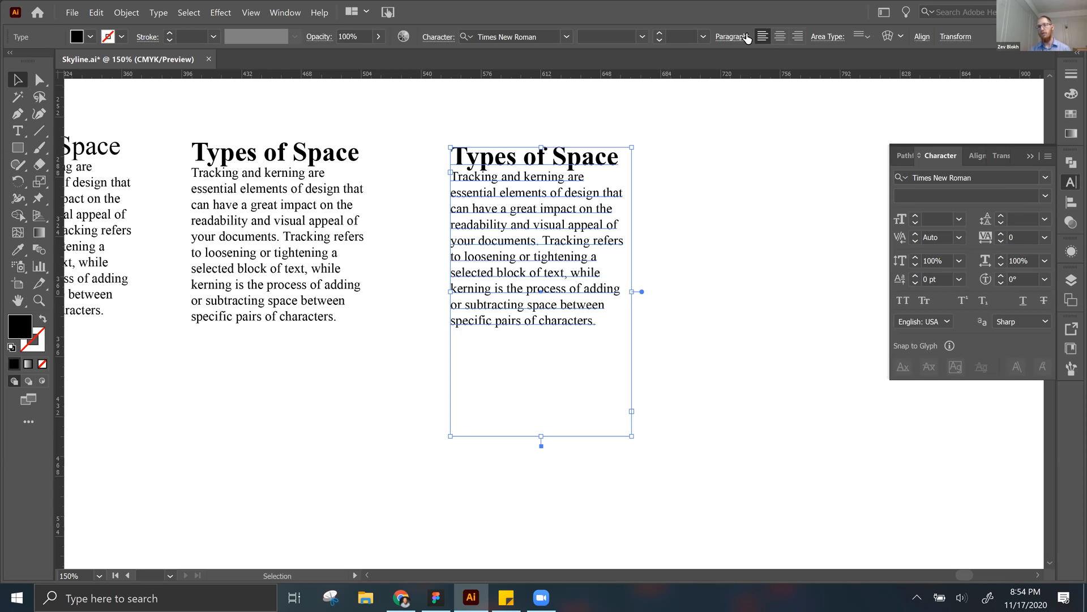
{"action": "left_click", "coordinate": [780, 38]}
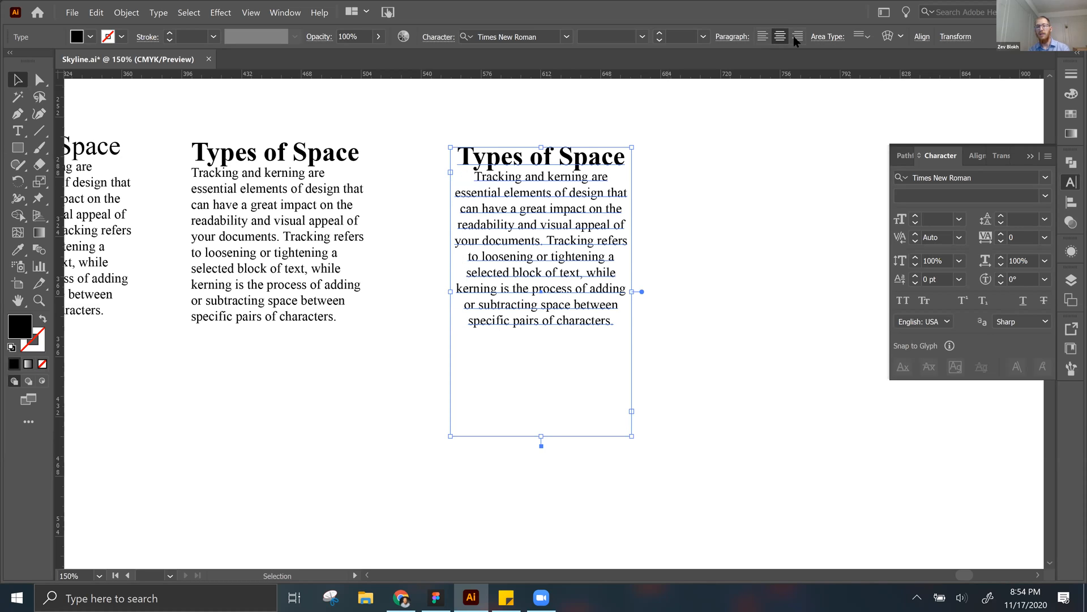
{"action": "left_click", "coordinate": [798, 38]}
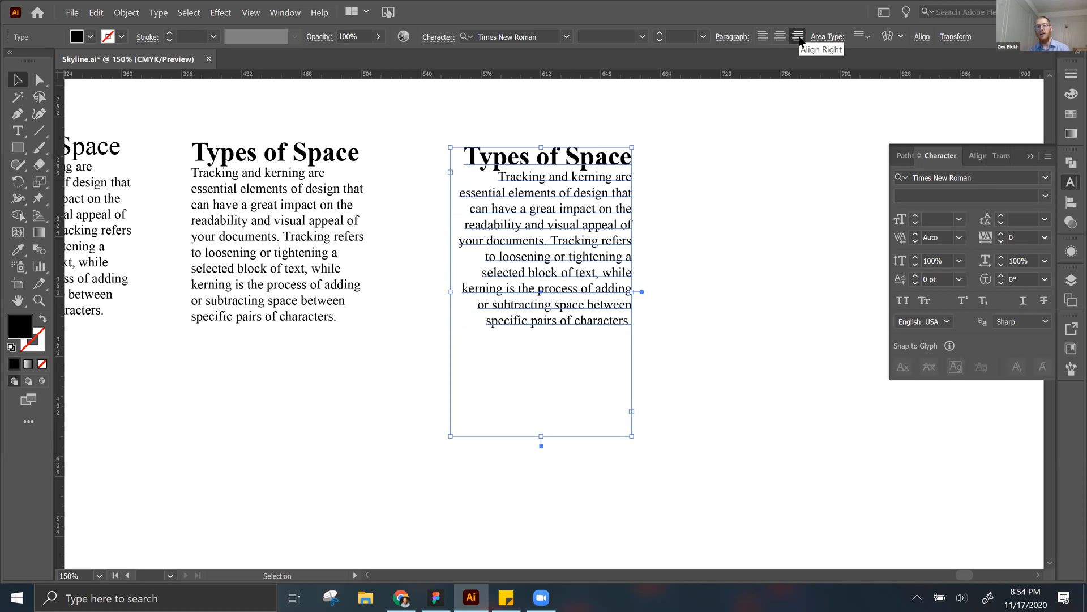
{"action": "left_click", "coordinate": [763, 37]}
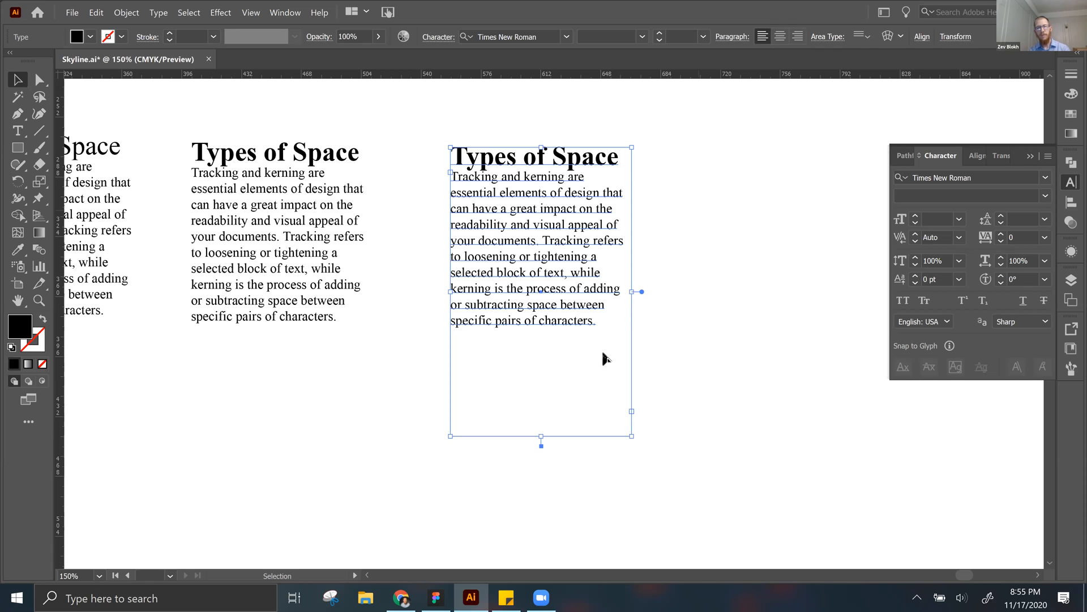
Step: Shorten the third text frame from its lower edge and widen it slightly on its right side to reflow the text
{"action": "left_click_drag", "start_coordinate": [542, 438], "coordinate": [562, 360]}
{"action": "left_click_drag", "start_coordinate": [635, 254], "coordinate": [655, 255]}
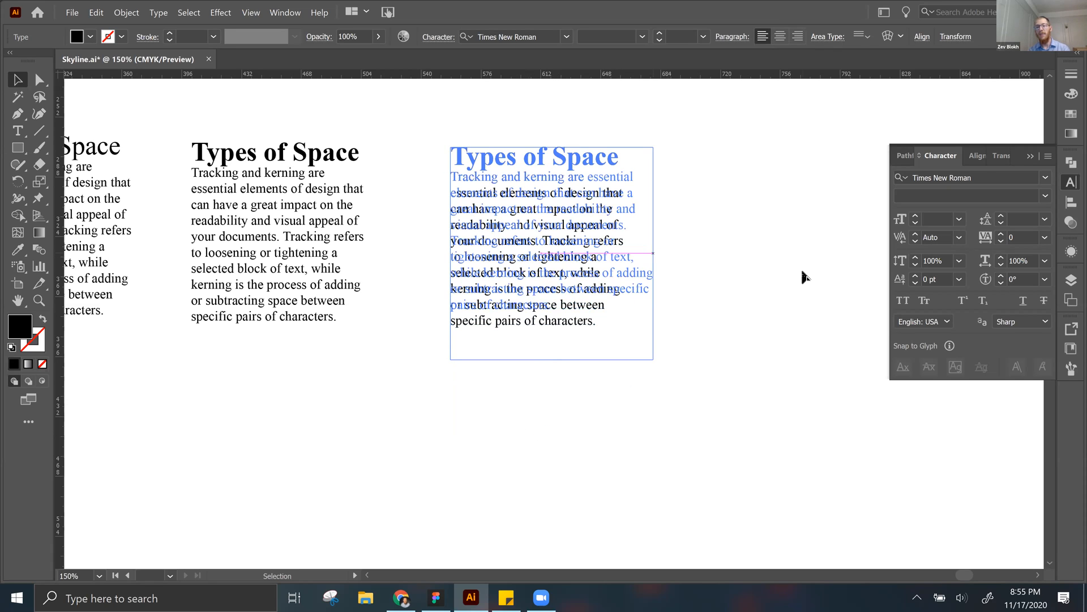
{"action": "left_click", "coordinate": [805, 276]}
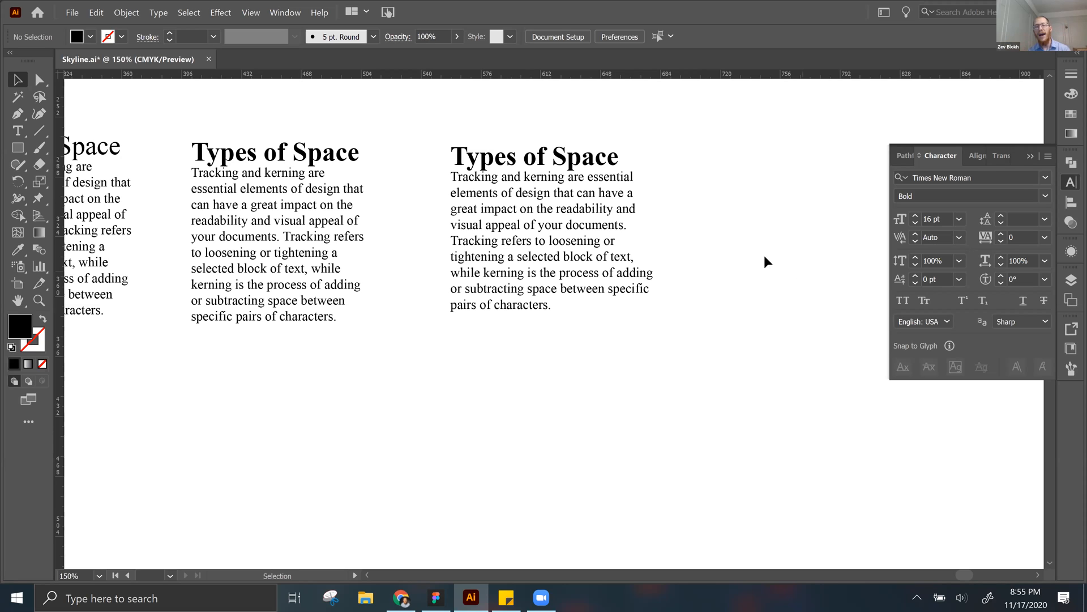
Step: Trace the ragged right edge of the third text block with the Pen tool, from the heading down to the last line
{"action": "key", "text": "ctrl+plus"}
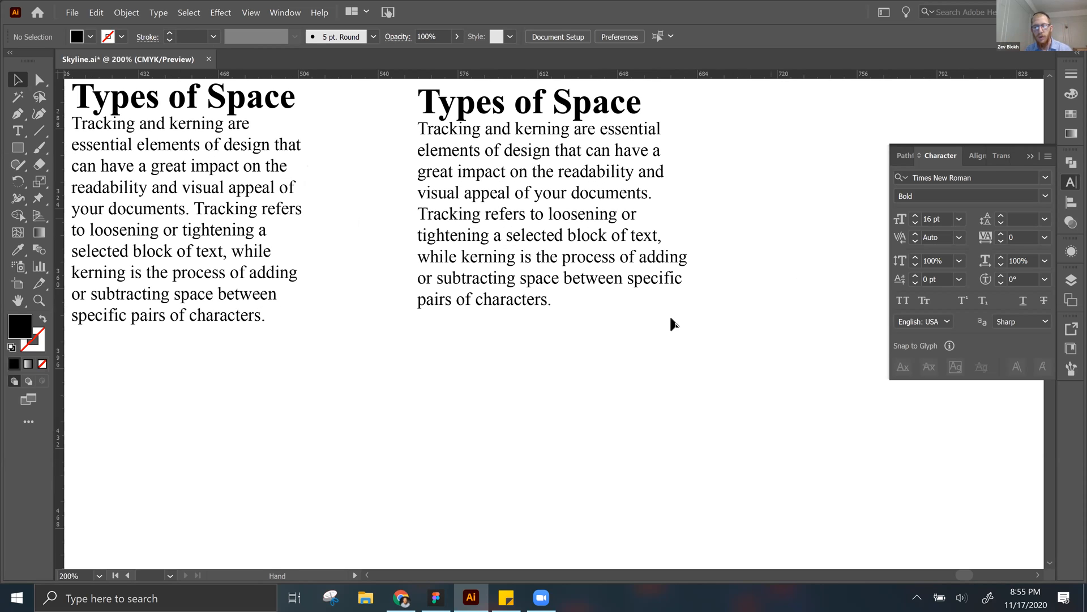
{"action": "left_click_drag", "start_coordinate": [669, 314], "coordinate": [651, 290]}
{"action": "key", "text": "p"}
{"action": "left_click", "coordinate": [578, 163]}
{"action": "left_click", "coordinate": [594, 186]}
{"action": "left_click", "coordinate": [602, 213]}
{"action": "left_click", "coordinate": [594, 246]}
{"action": "left_click", "coordinate": [577, 272]}
{"action": "left_click", "coordinate": [577, 289]}
{"action": "left_click", "coordinate": [619, 337]}
{"action": "left_click", "coordinate": [600, 358]}
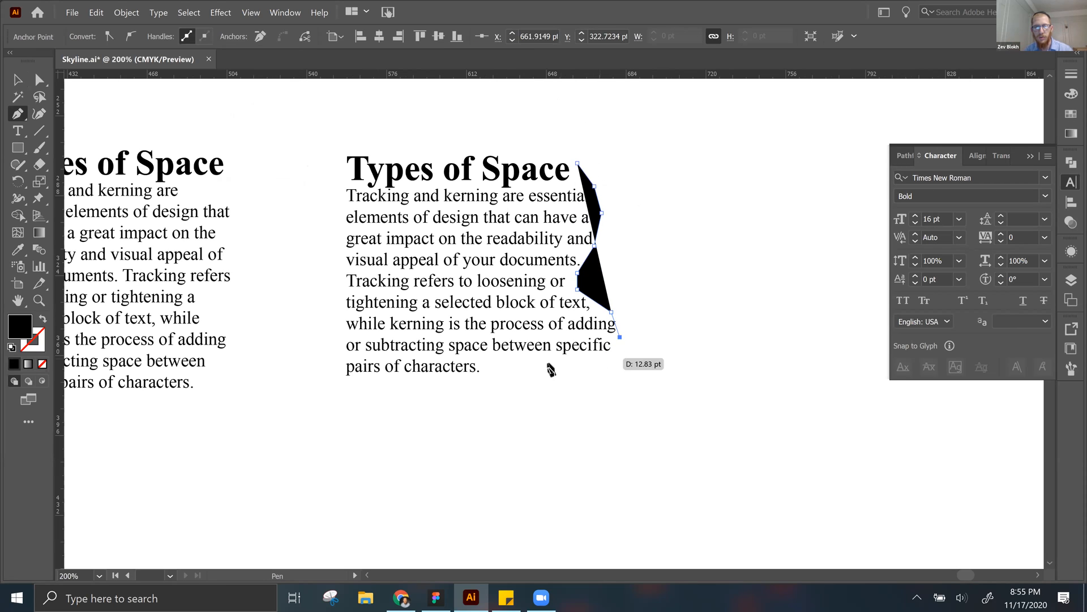
{"action": "left_click", "coordinate": [548, 363]}
{"action": "left_click_drag", "start_coordinate": [488, 363], "coordinate": [491, 391]}
Step: Close the traced path into a filled black shape along the ragged edge, and delete the shape
{"action": "left_click", "coordinate": [719, 391]}
{"action": "left_click", "coordinate": [673, 135]}
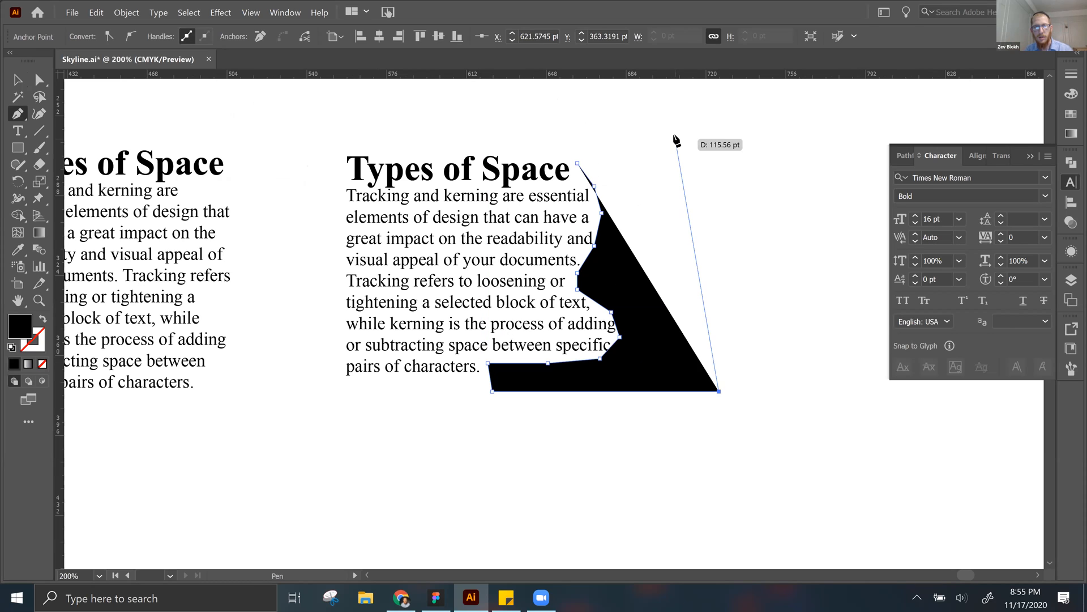
{"action": "left_click", "coordinate": [577, 164]}
{"action": "key", "text": "v"}
{"action": "left_click", "coordinate": [579, 113]}
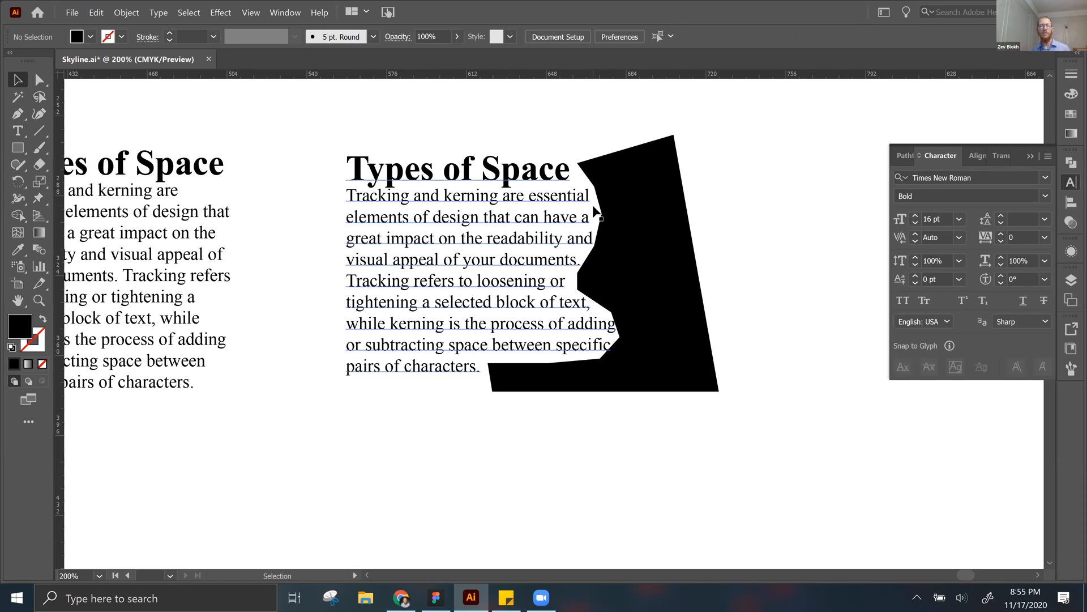
{"action": "left_click", "coordinate": [626, 239]}
{"action": "key", "text": "Delete"}
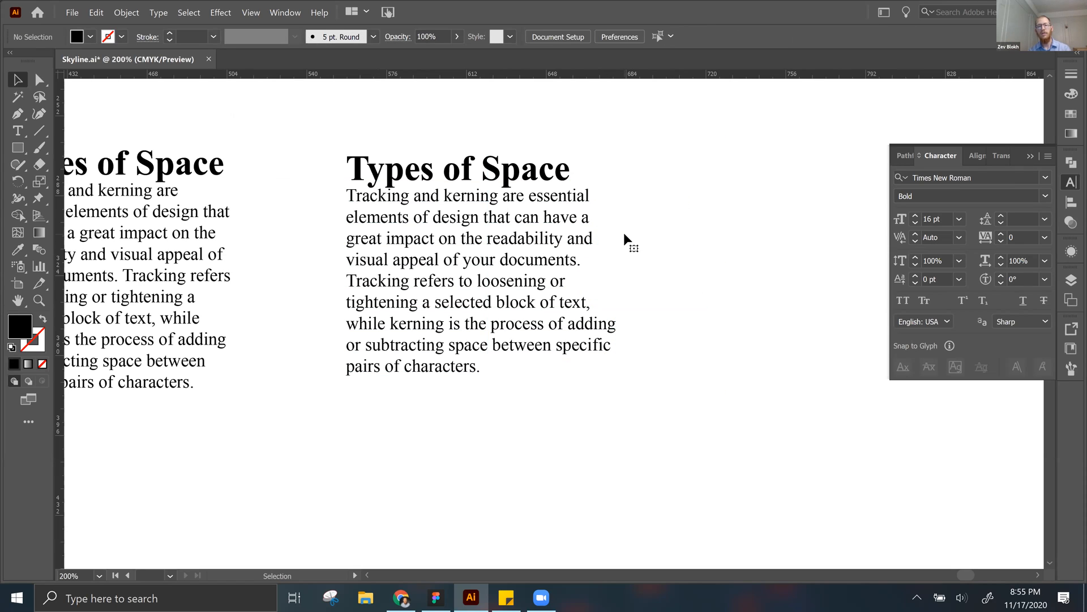
Step: Try right and center paragraph alignment on the third text block again, and set it back to left alignment
{"action": "left_click", "coordinate": [482, 320]}
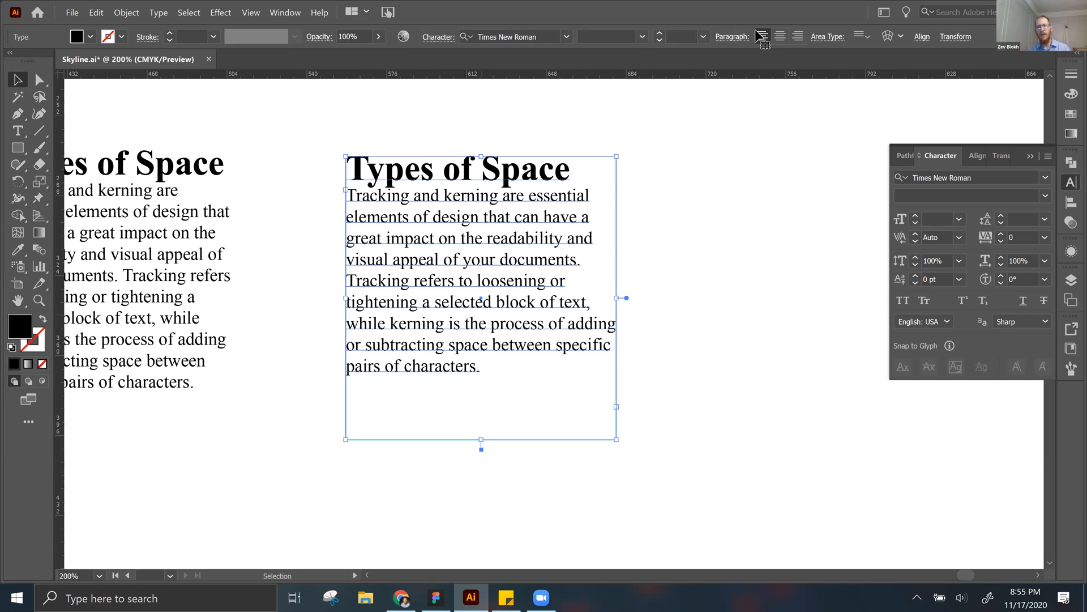
{"action": "left_click", "coordinate": [797, 37]}
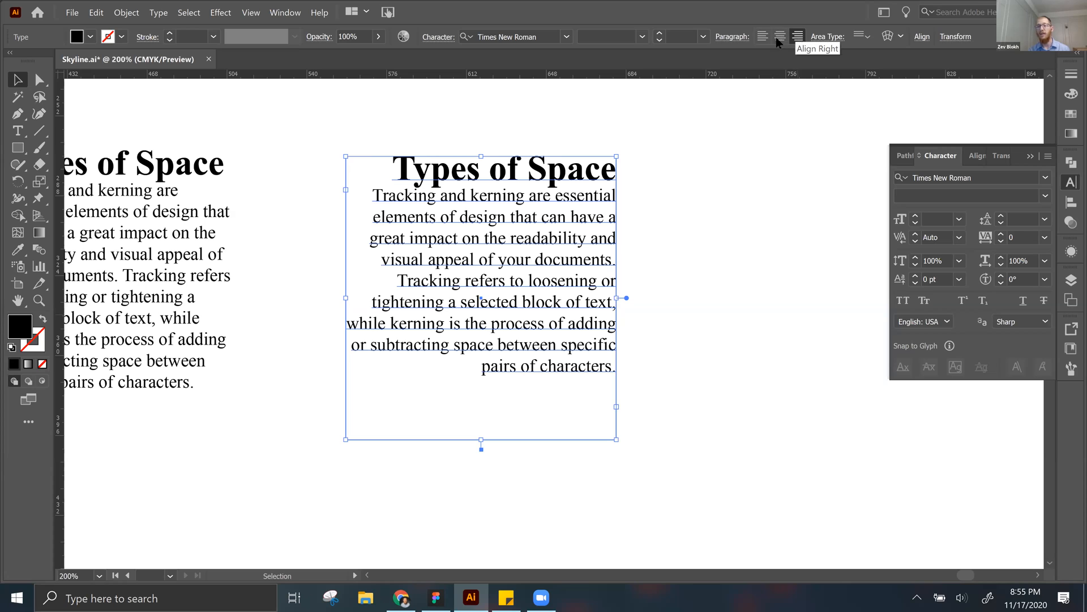
{"action": "left_click", "coordinate": [780, 38]}
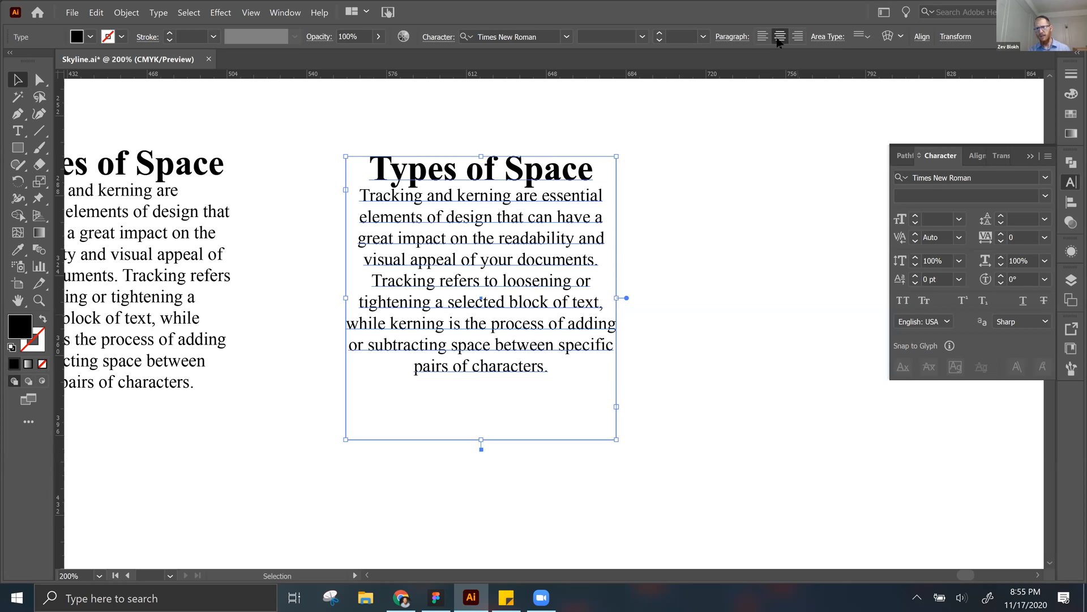
{"action": "left_click", "coordinate": [763, 38]}
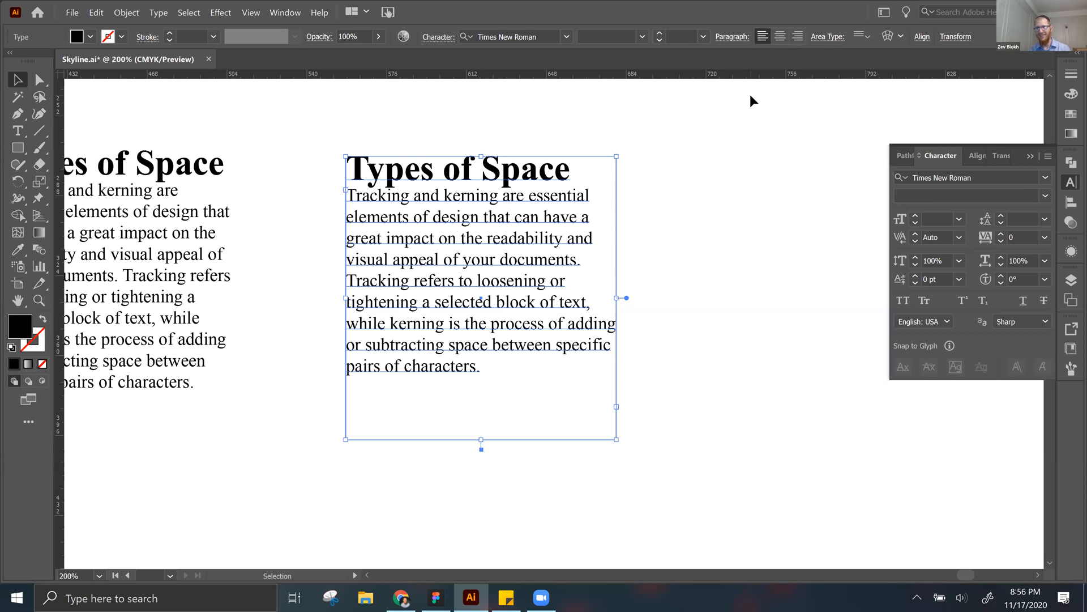
{"action": "scroll", "coordinate": [750, 101], "scroll_direction": "down", "scroll_amount": 1}
{"action": "left_click_drag", "start_coordinate": [703, 255], "coordinate": [696, 247]}
{"action": "left_click", "coordinate": [695, 247]}
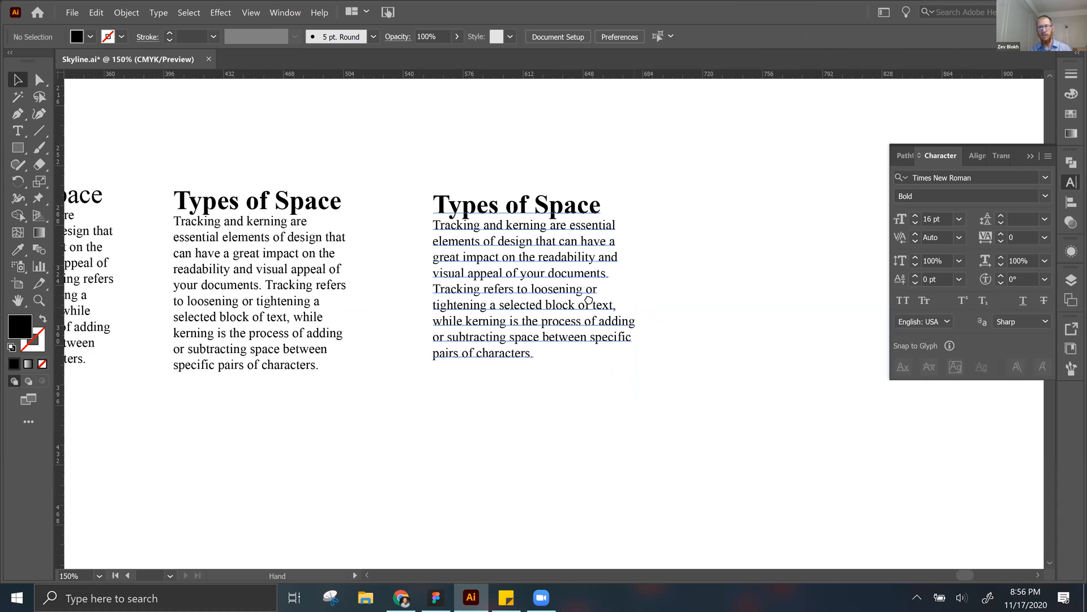
{"action": "left_click_drag", "start_coordinate": [647, 307], "coordinate": [589, 300]}
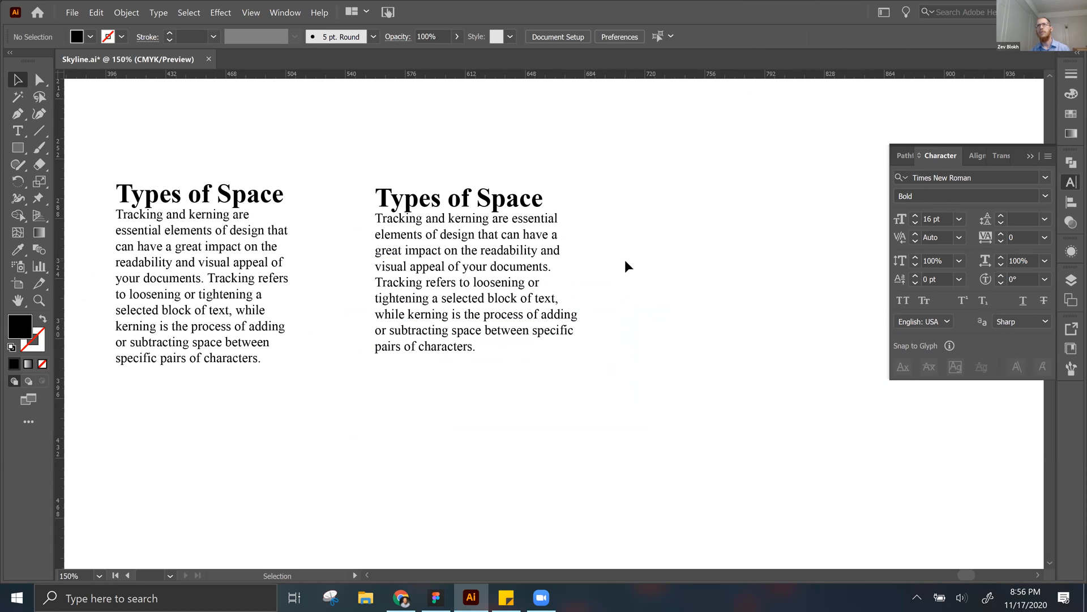
{"action": "key", "text": "a"}
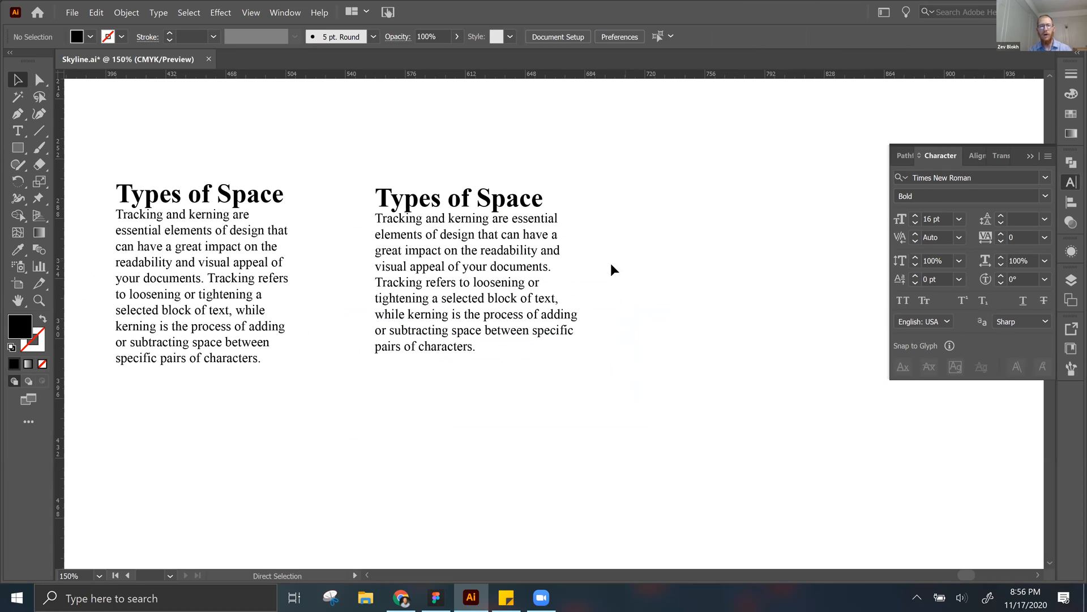
Step: Select the whole body paragraph below the heading in the third text block with the Type tool
{"action": "key", "text": "ctrl+plus"}
{"action": "key", "text": "space"}
{"action": "left_click_drag", "start_coordinate": [385, 284], "coordinate": [428, 301]}
{"action": "key", "text": "ctrl+minus"}
{"action": "key", "text": "ctrl+minus"}
{"action": "key", "text": "ctrl+minus"}
{"action": "key", "text": "ctrl+plus"}
{"action": "key", "text": "ctrl+plus"}
{"action": "key", "text": "space"}
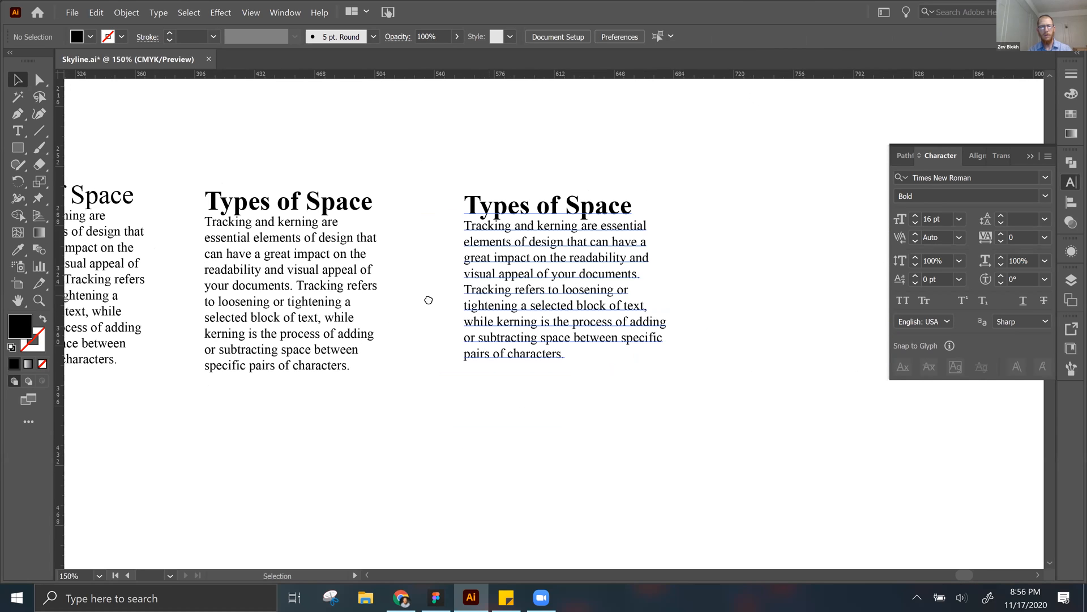
{"action": "key", "text": "t"}
{"action": "key", "text": "ctrl+plus"}
{"action": "triple_click", "coordinate": [478, 271]}
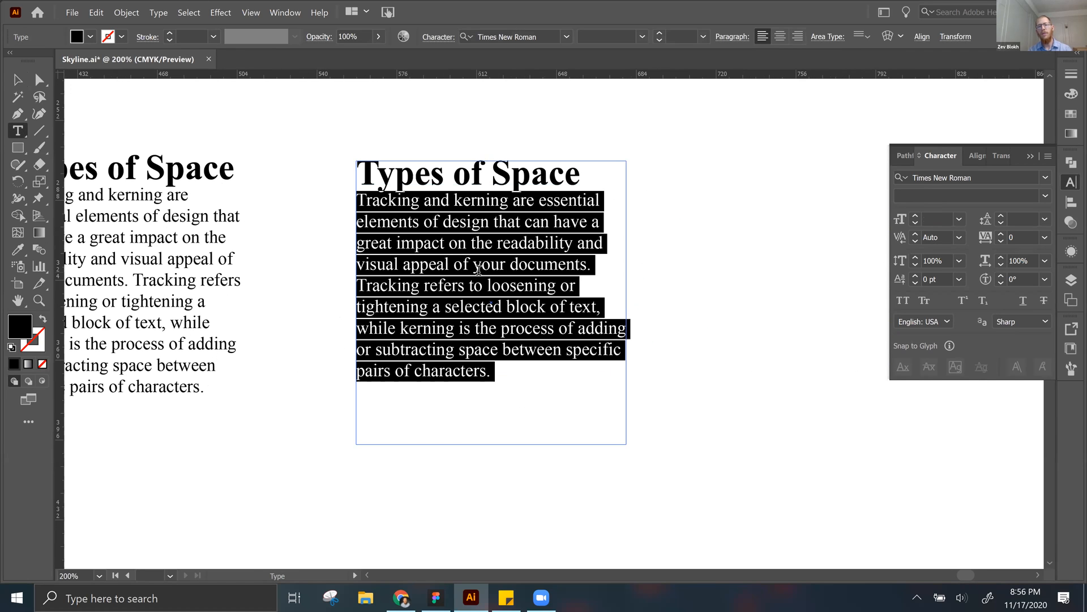
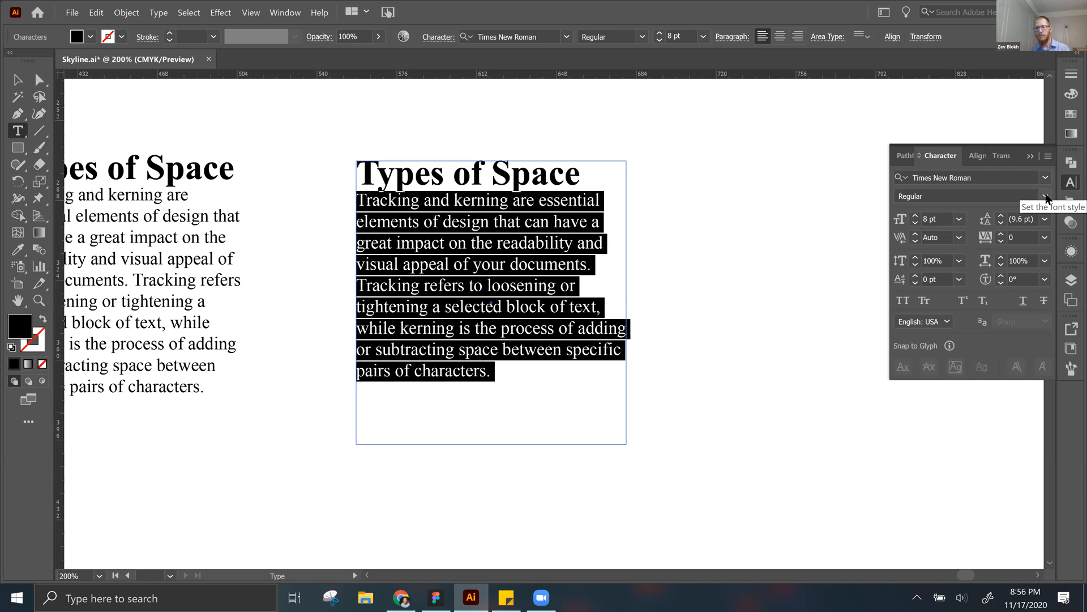
Step: Set the body paragraph of the third text block to Neue Haas Grotesk Display Pro in 55 Roman style
{"action": "left_click", "coordinate": [1013, 176]}
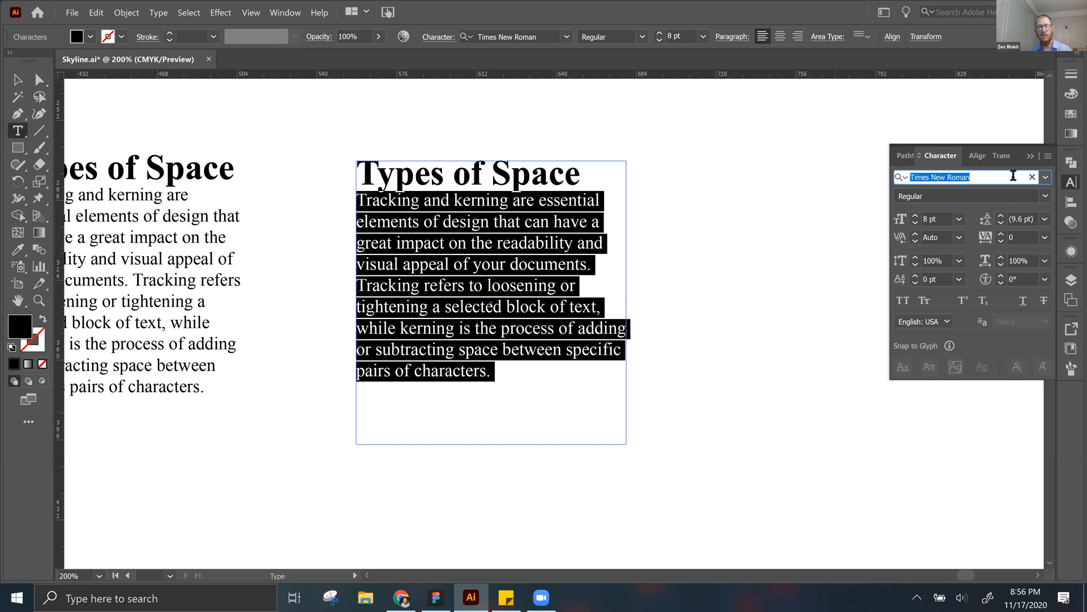
{"action": "type", "text": "neu"}
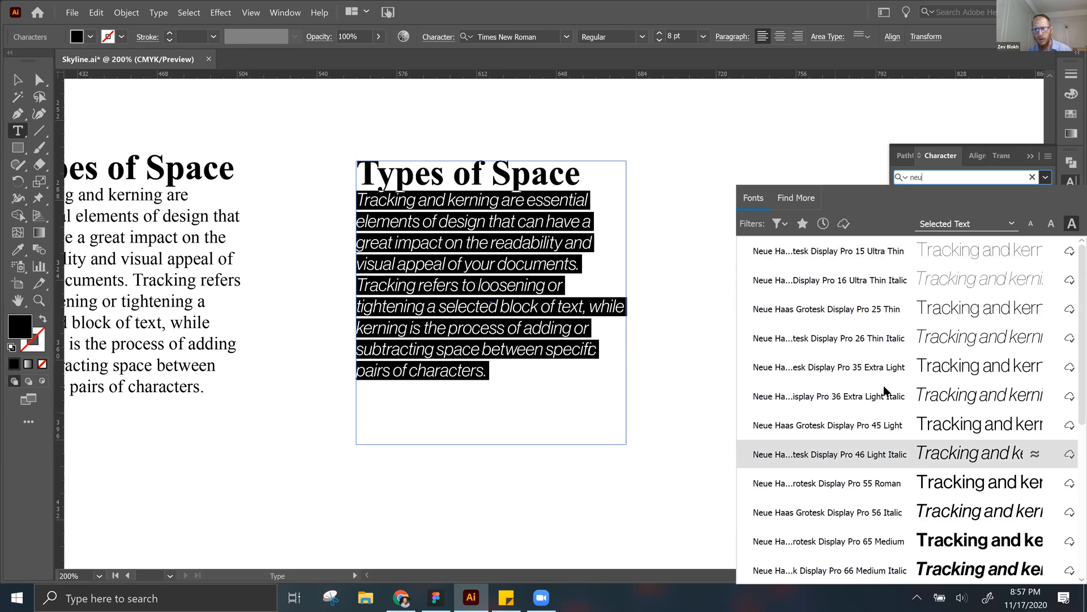
{"action": "left_click", "coordinate": [867, 454]}
{"action": "left_click", "coordinate": [1046, 197]}
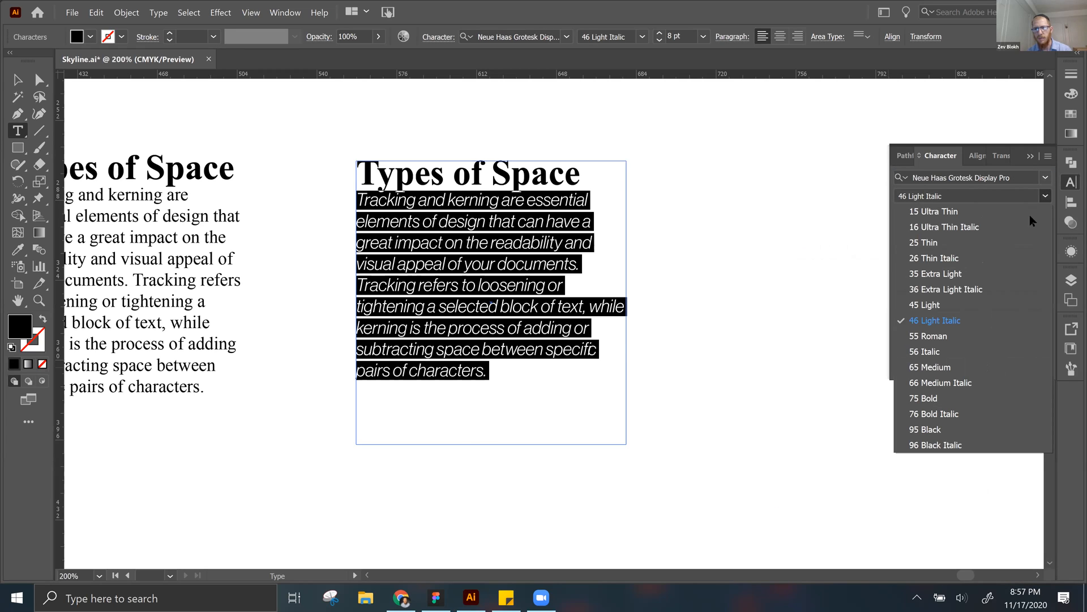
{"action": "left_click", "coordinate": [951, 339]}
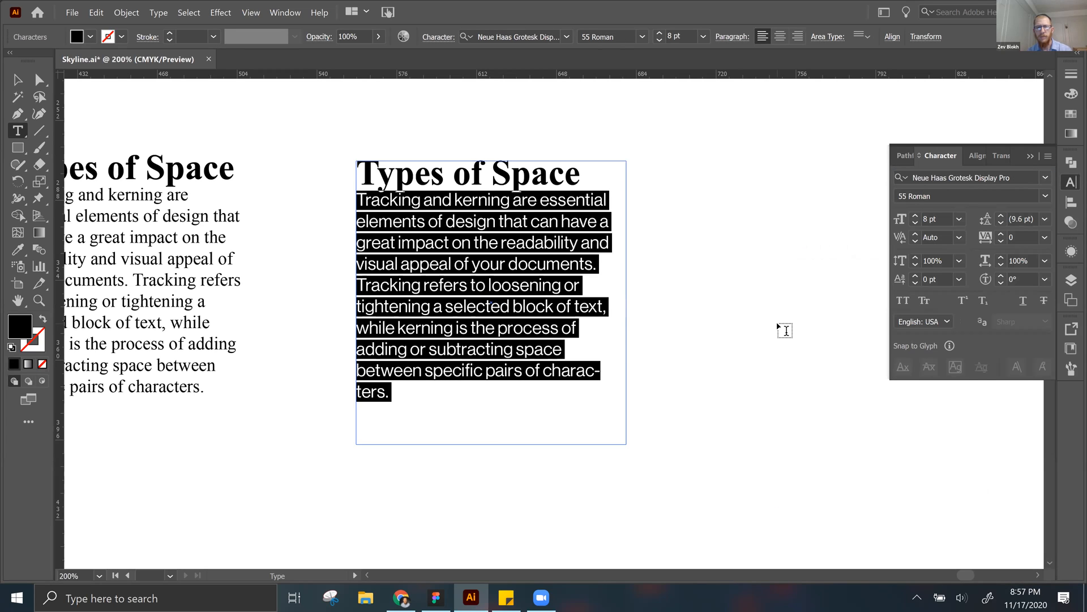
{"action": "key", "text": "Escape"}
{"action": "left_click", "coordinate": [745, 322]}
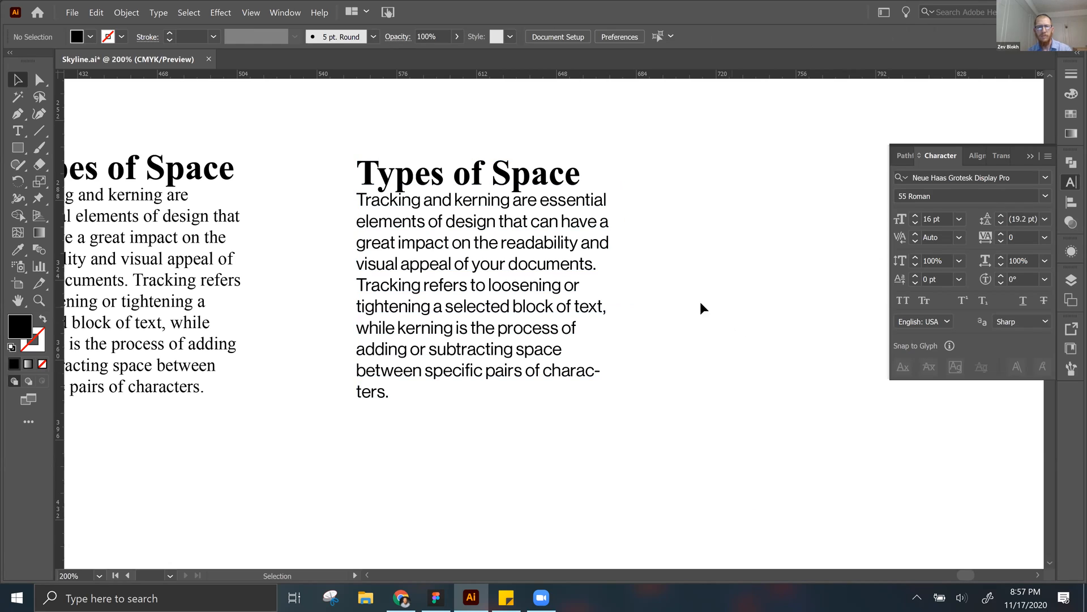
Step: Widen the frame of the third text block slightly at its right edge
{"action": "left_click", "coordinate": [556, 307]}
{"action": "left_click_drag", "start_coordinate": [629, 303], "coordinate": [643, 303]}
{"action": "left_click", "coordinate": [760, 350]}
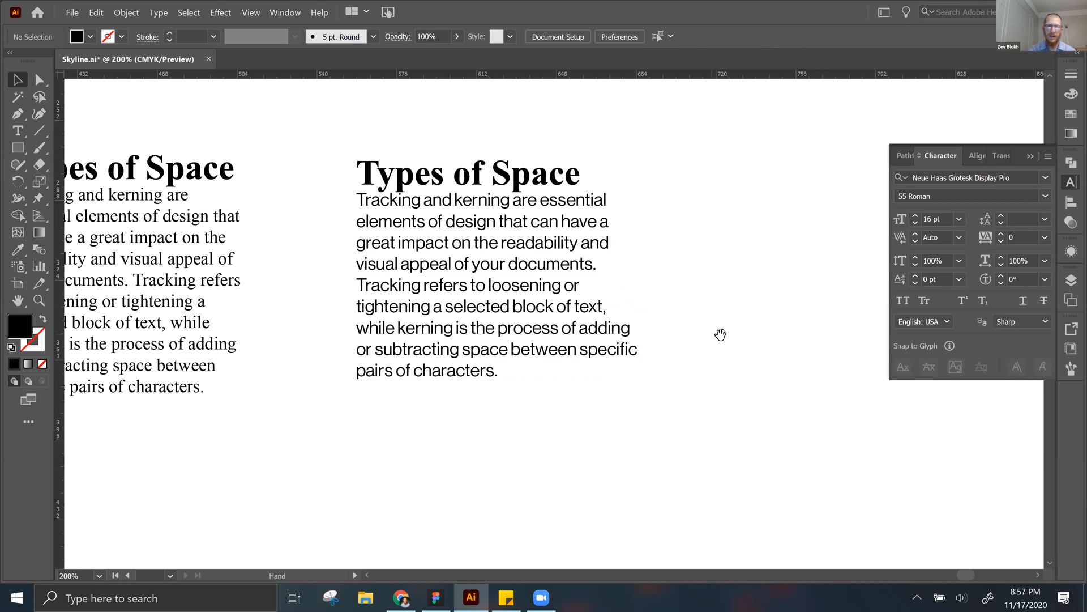
{"action": "left_click_drag", "start_coordinate": [713, 334], "coordinate": [721, 335]}
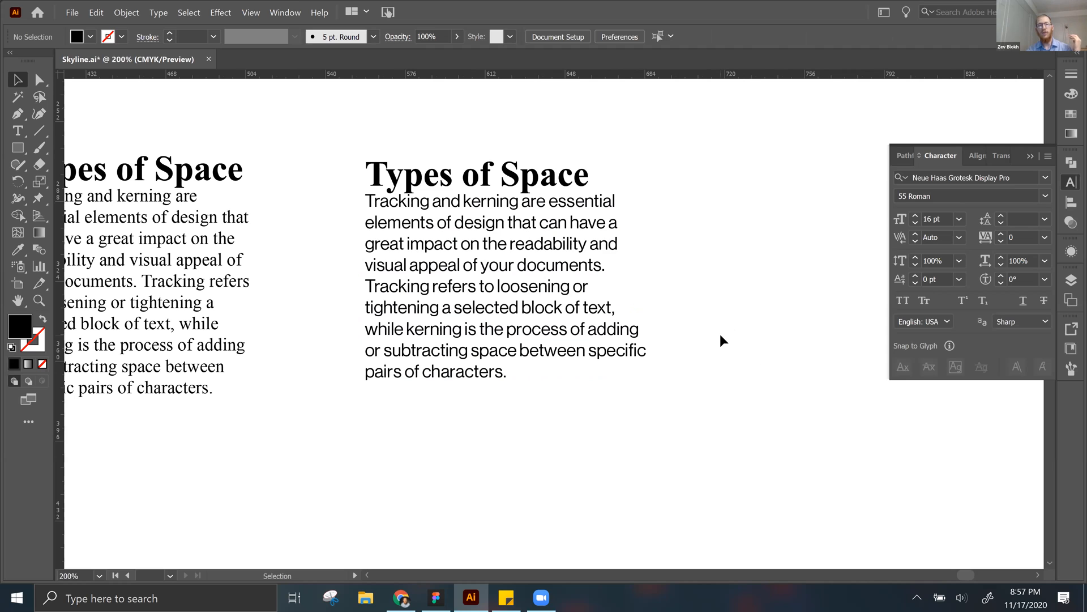
Step: Duplicate the third text block to its right as a fourth text block
{"action": "scroll", "coordinate": [719, 335], "scroll_direction": "left", "scroll_amount": 5}
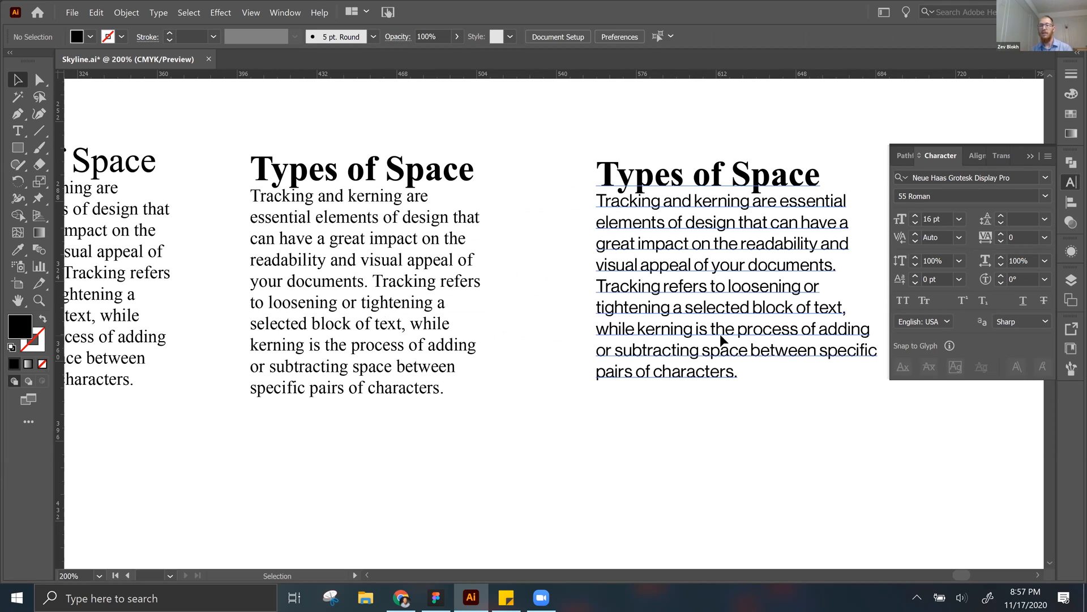
{"action": "left_click", "coordinate": [804, 355]}
{"action": "scroll", "coordinate": [354, 286], "scroll_direction": "right", "scroll_amount": 5}
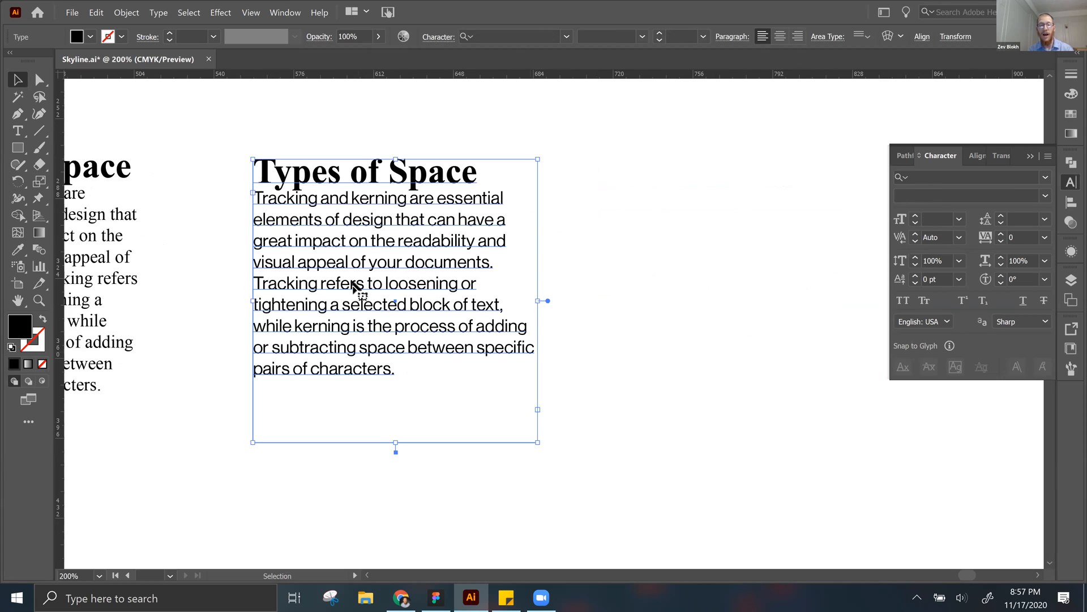
{"action": "left_click_drag", "start_coordinate": [348, 284], "coordinate": [703, 351]}
Step: Set the body paragraph of the fourth text block to Times New Roman
{"action": "triple_click", "coordinate": [736, 371]}
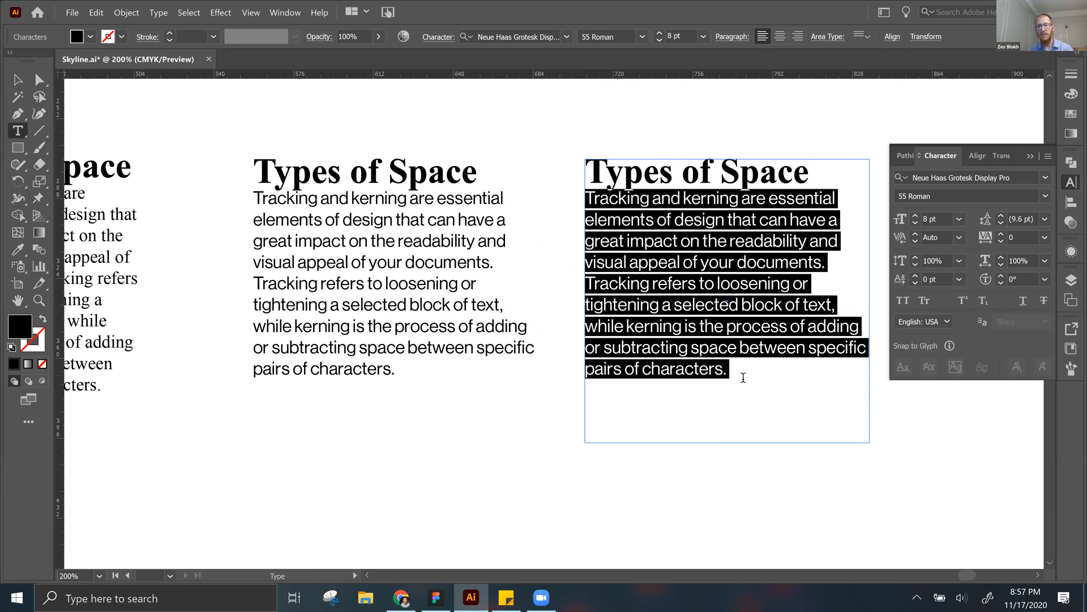
{"action": "left_click", "coordinate": [928, 175]}
{"action": "type", "text": "tim"}
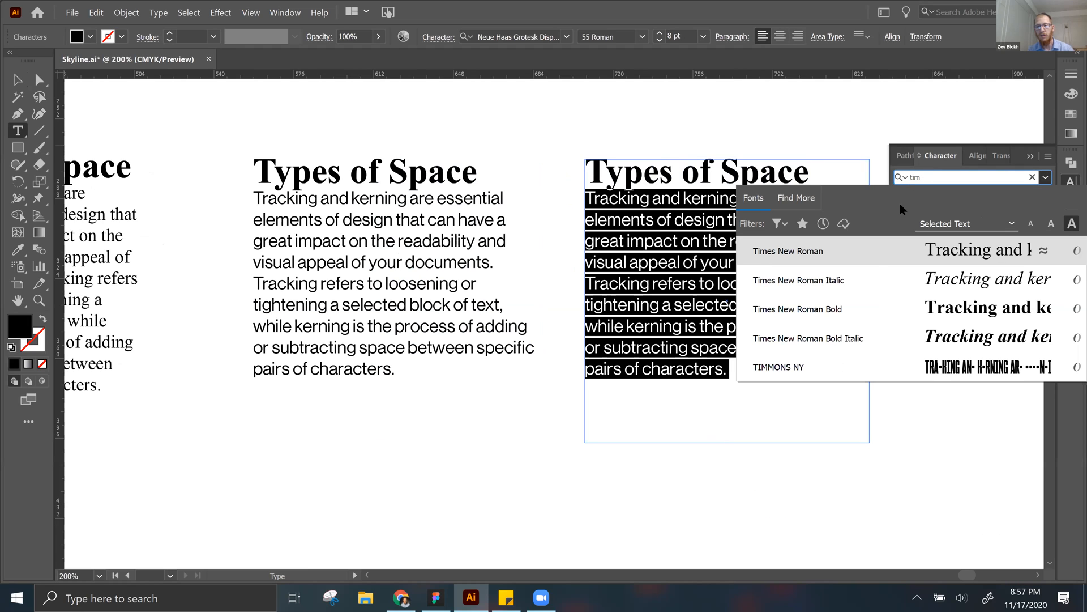
{"action": "left_click", "coordinate": [871, 258]}
{"action": "key", "text": "Escape"}
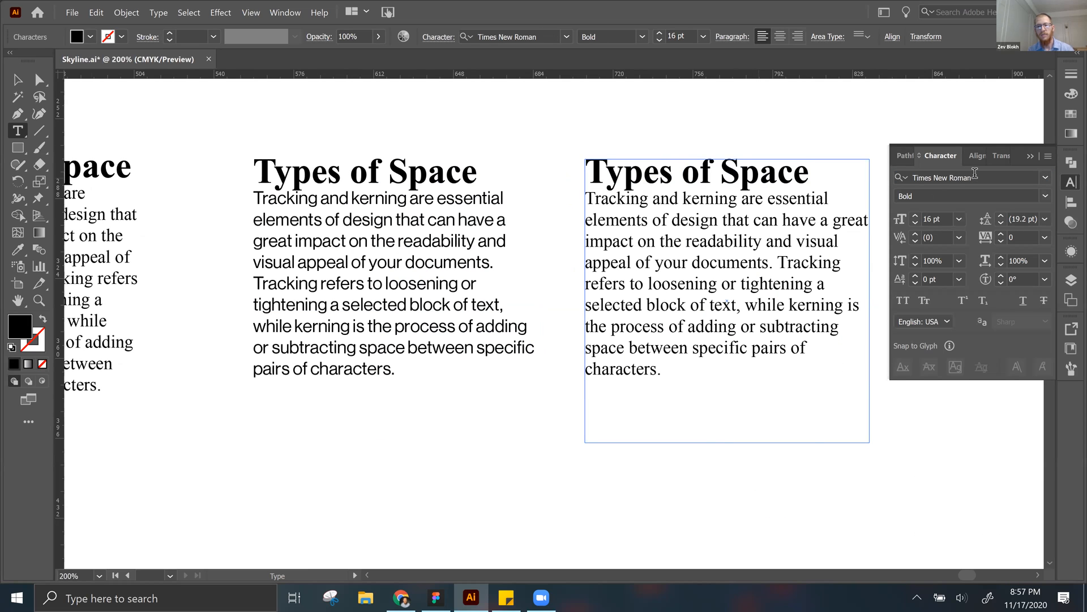
Step: Set the heading of the fourth text block to Neue Haas Grotesk Display Pro in 55 Roman style
{"action": "left_click", "coordinate": [975, 176]}
{"action": "type", "text": "neu"}
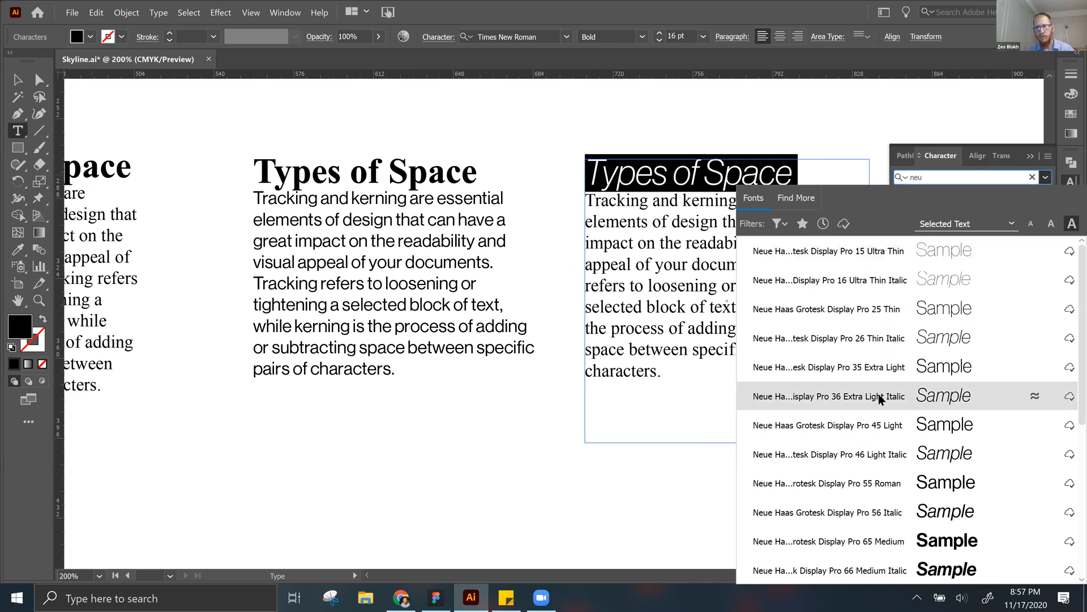
{"action": "left_click", "coordinate": [878, 393]}
{"action": "left_click", "coordinate": [1047, 195]}
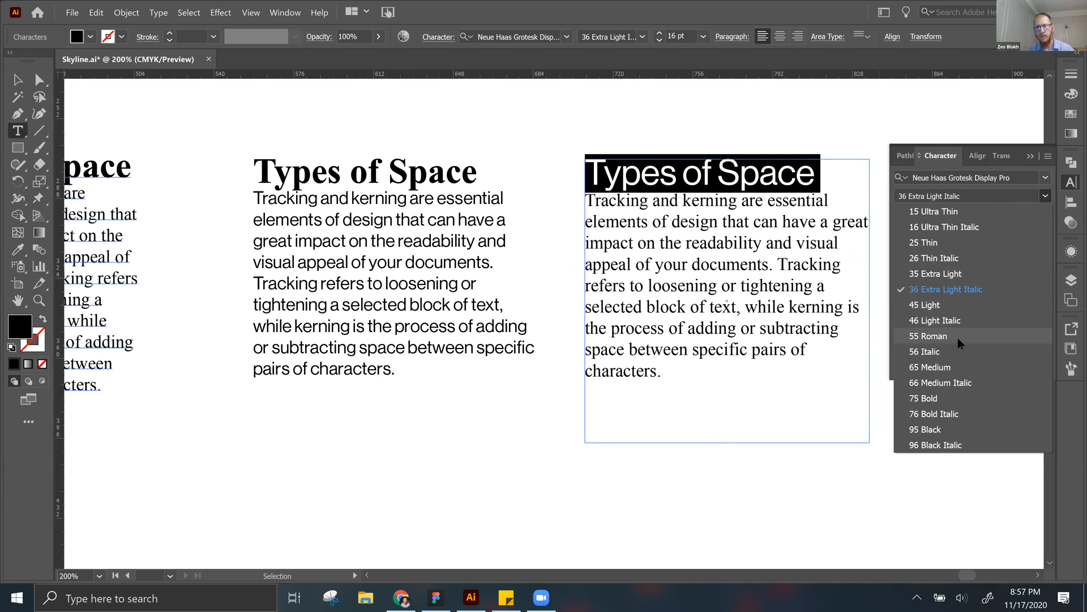
{"action": "left_click", "coordinate": [959, 336]}
{"action": "key", "text": "Escape"}
{"action": "left_click", "coordinate": [699, 122]}
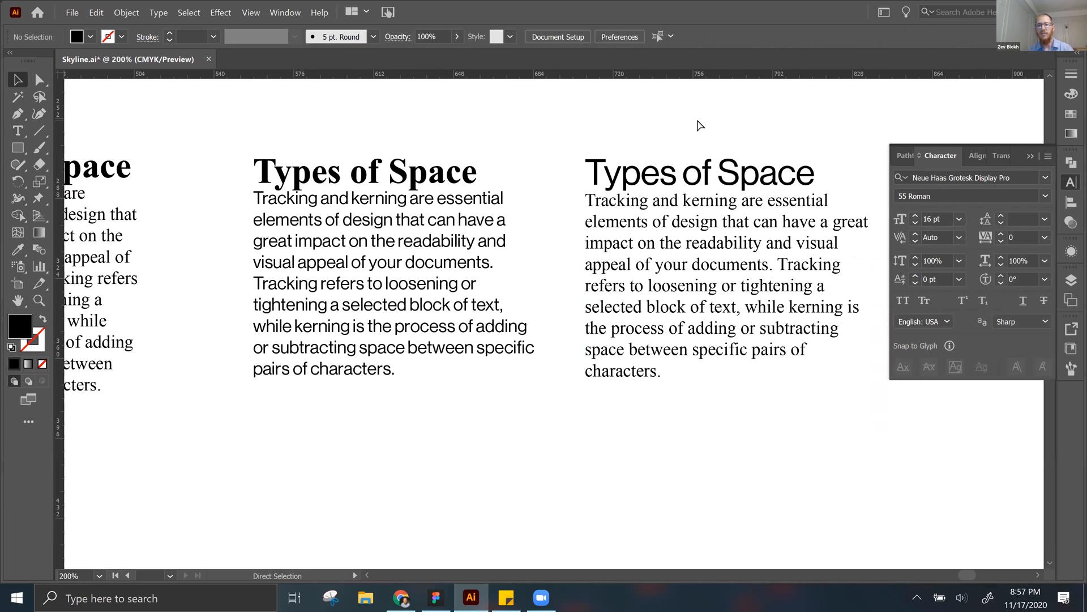
Step: Change the font style of the fourth text block's heading to 75 Bold
{"action": "key", "text": "ctrl+minus"}
{"action": "key", "text": "t"}
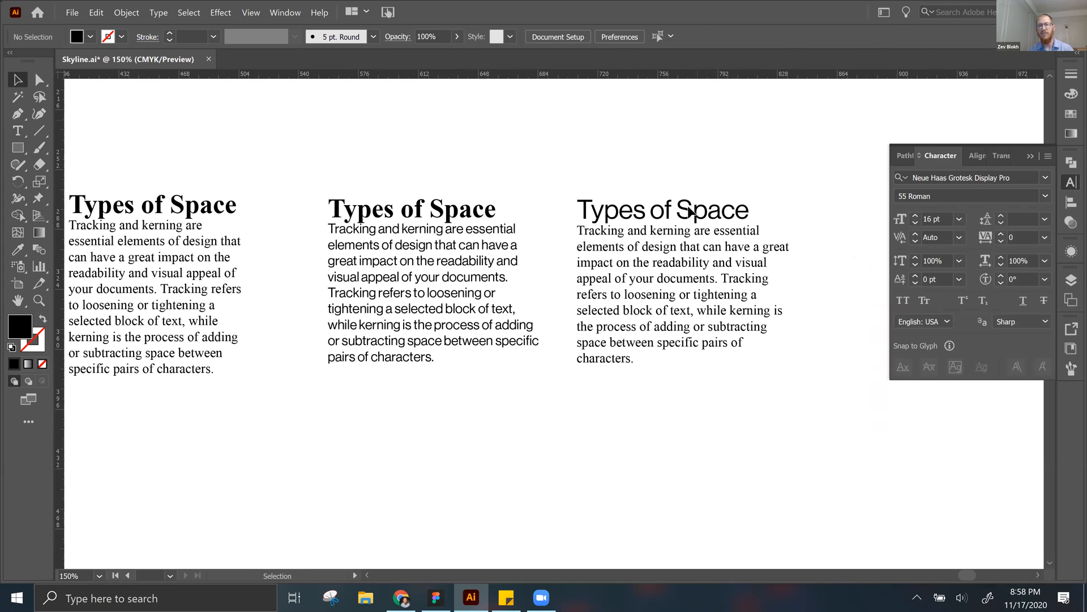
{"action": "left_click", "coordinate": [687, 210]}
{"action": "triple_click", "coordinate": [687, 209]}
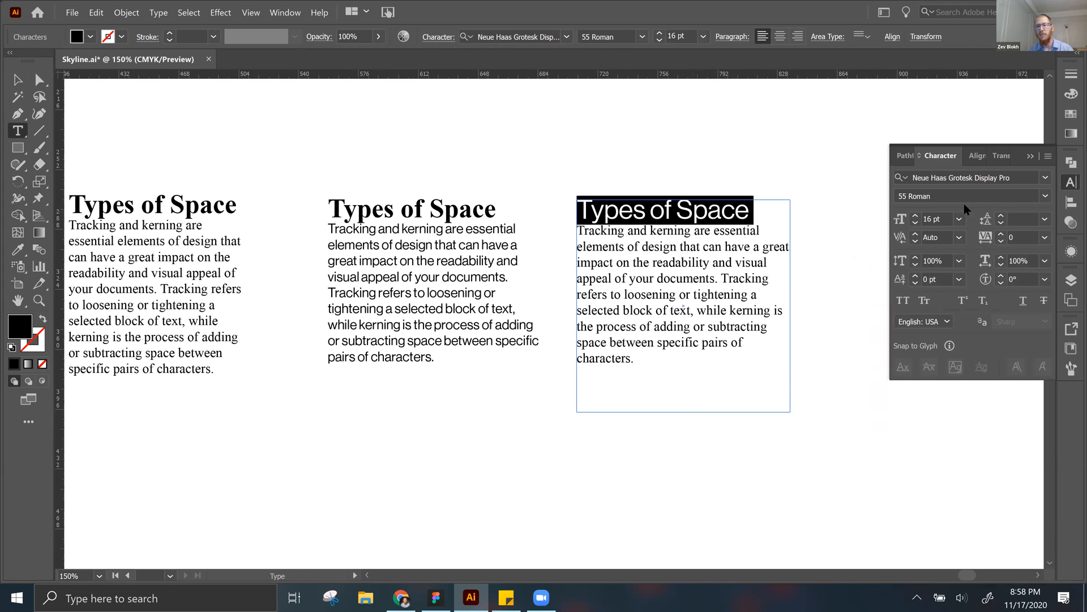
{"action": "left_click", "coordinate": [1045, 196]}
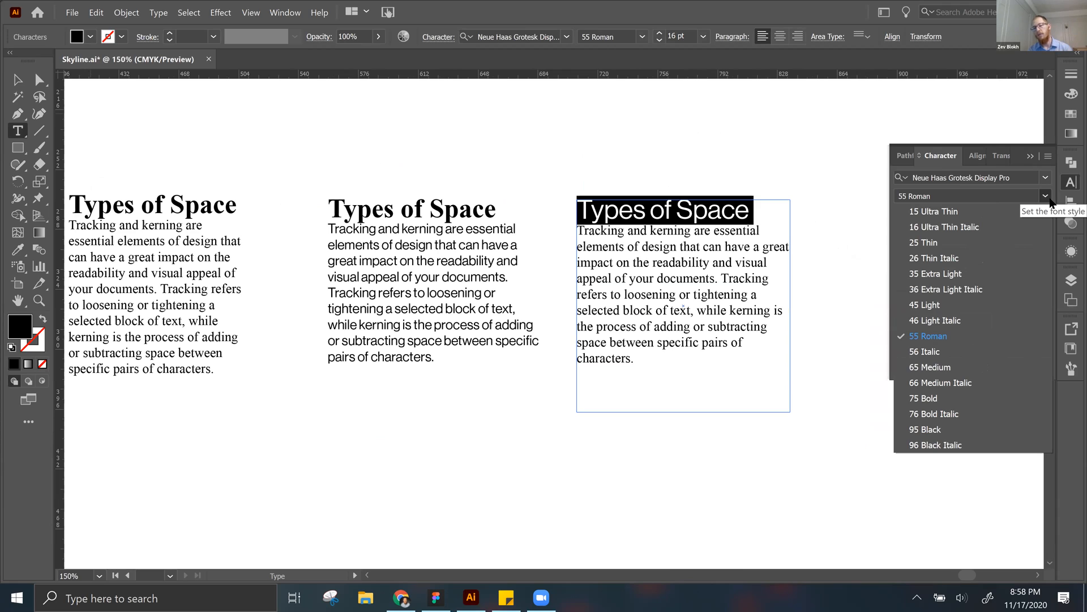
{"action": "left_click", "coordinate": [929, 400]}
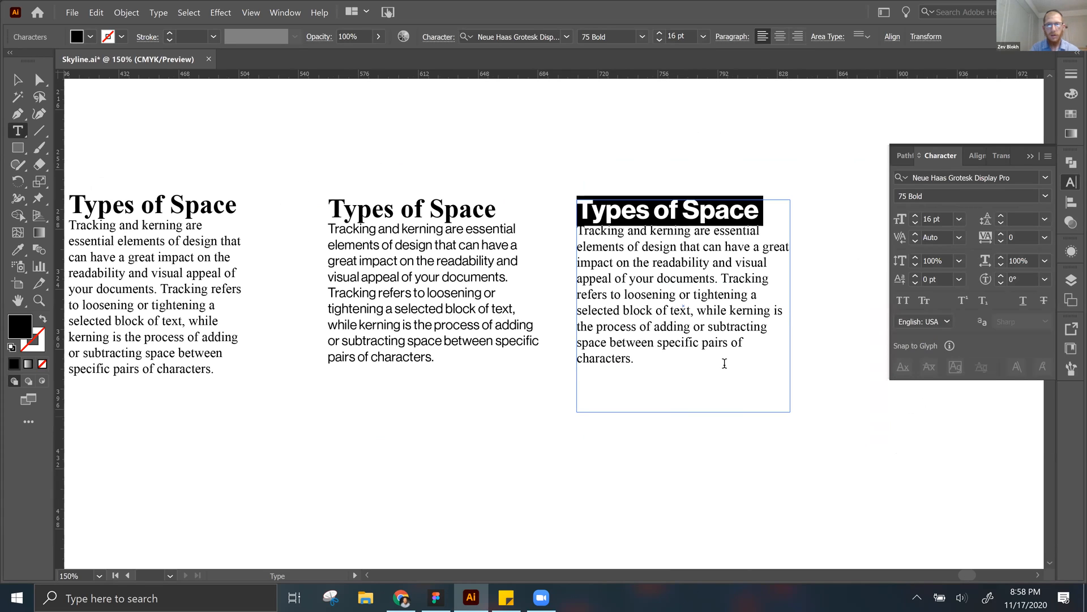
{"action": "key", "text": "Escape"}
{"action": "left_click", "coordinate": [847, 277]}
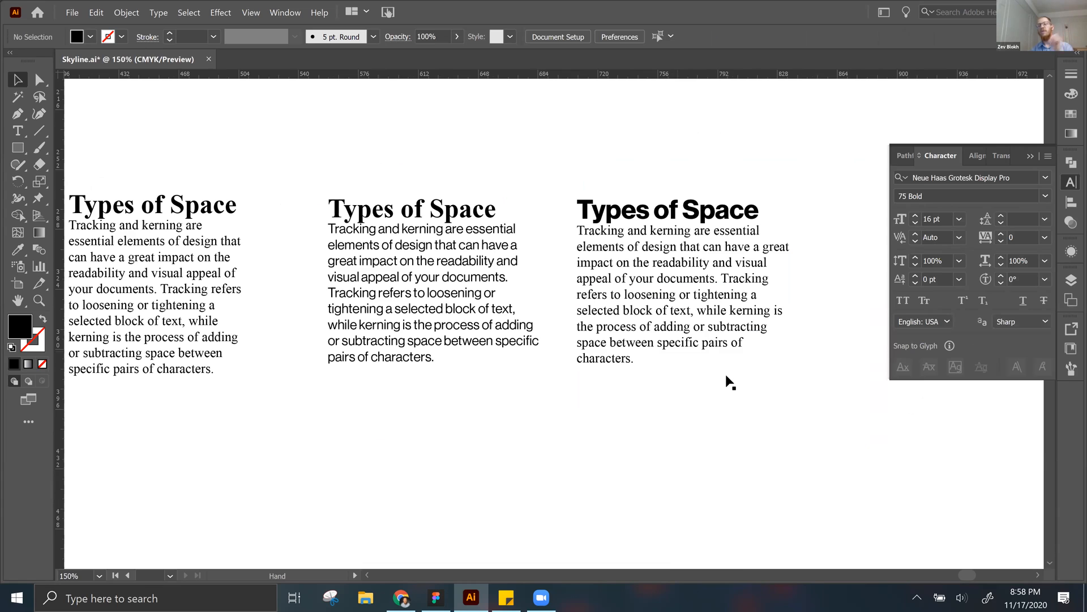
Step: Look over the text blocks and check where the Character panel is listed among the type panels
{"action": "scroll", "coordinate": [727, 376], "scroll_direction": "left", "scroll_amount": 2}
{"action": "scroll", "coordinate": [727, 376], "scroll_direction": "up", "scroll_amount": 1}
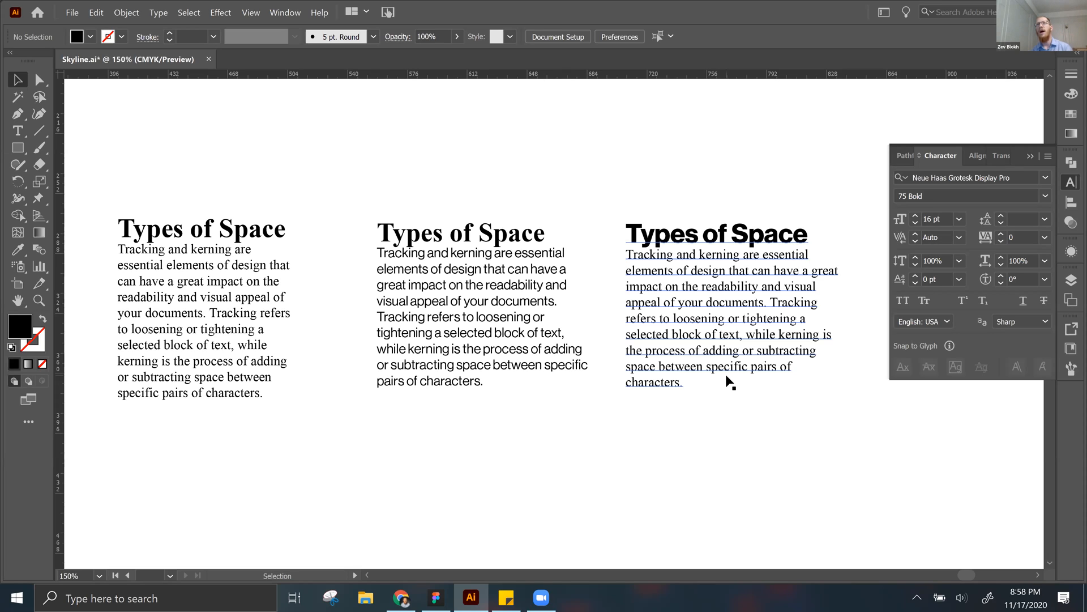
{"action": "left_click_drag", "start_coordinate": [731, 365], "coordinate": [499, 335]}
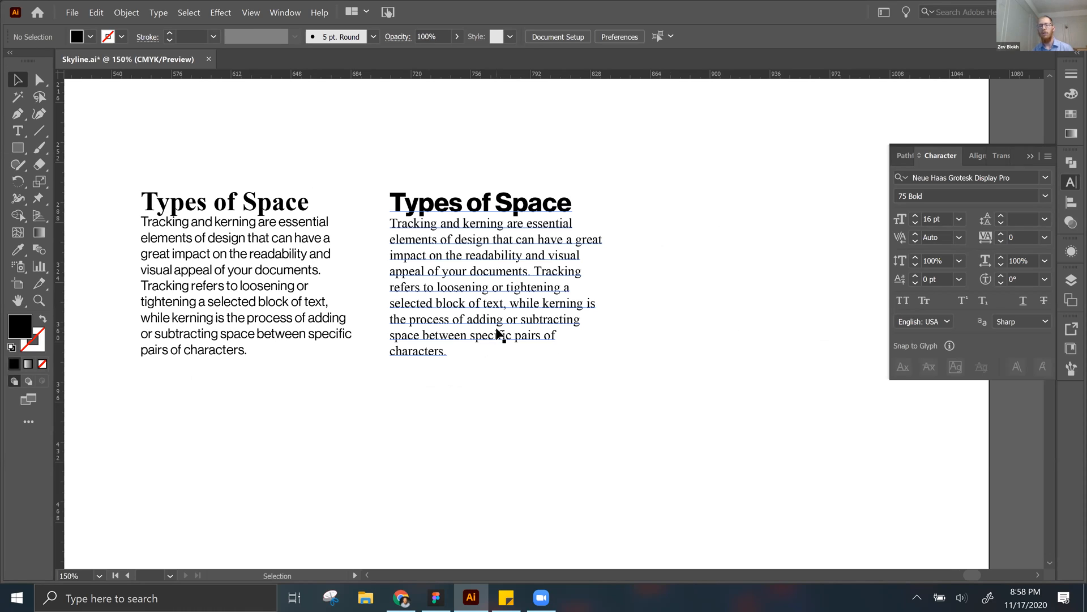
{"action": "left_click", "coordinate": [281, 11]}
{"action": "mouse_move", "coordinate": [349, 546]}
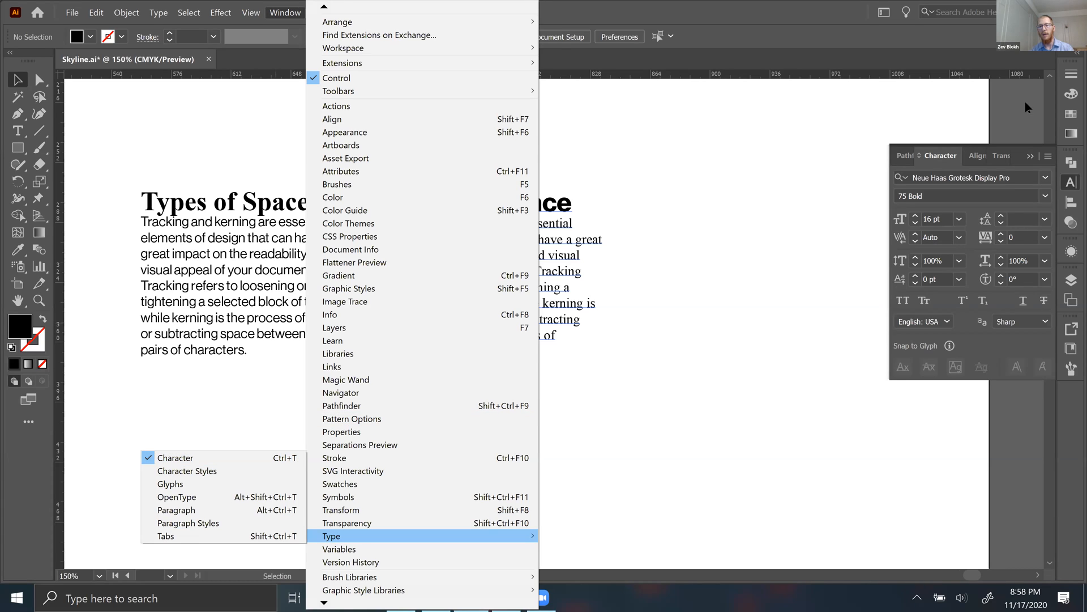
{"action": "left_click", "coordinate": [938, 158]}
{"action": "key", "text": "ctrl+t"}
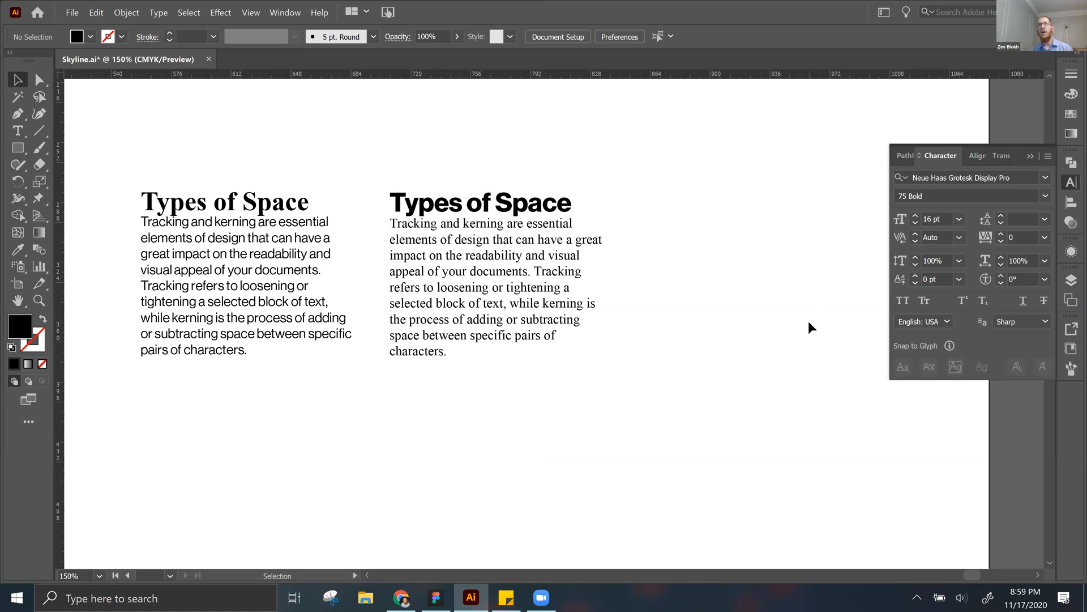
Step: Try deleting the heading of the fourth text block, and undo the deletion
{"action": "left_click", "coordinate": [515, 284]}
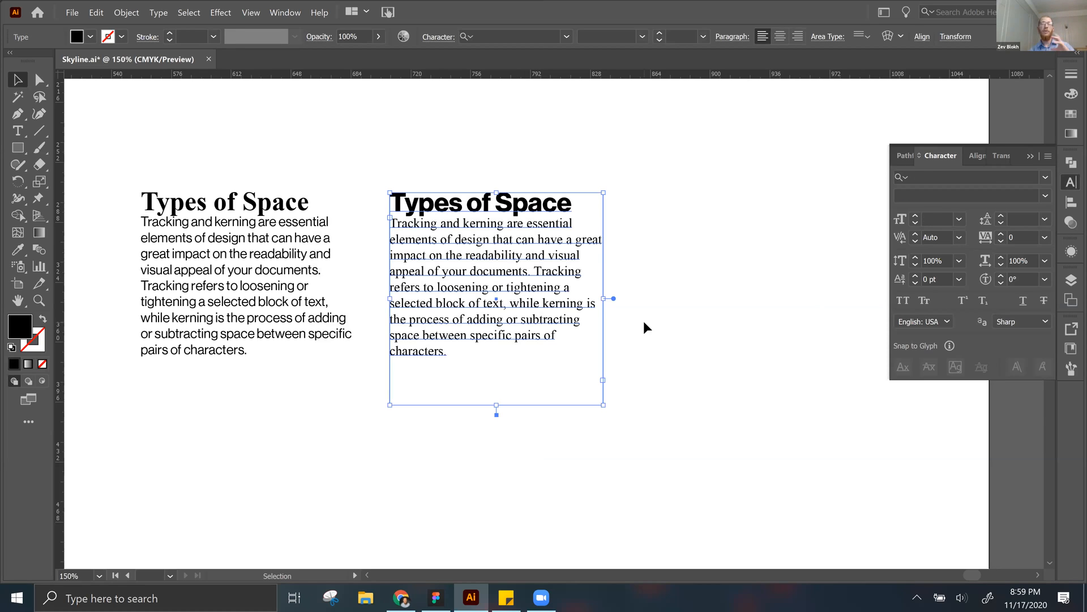
{"action": "triple_click", "coordinate": [486, 202]}
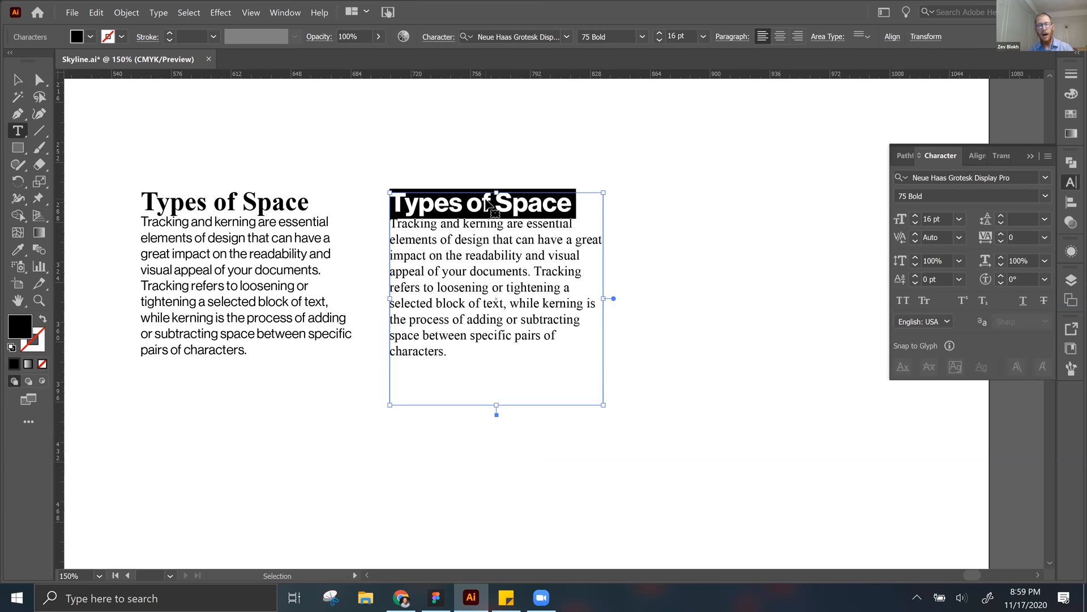
{"action": "key", "text": "BackSpace"}
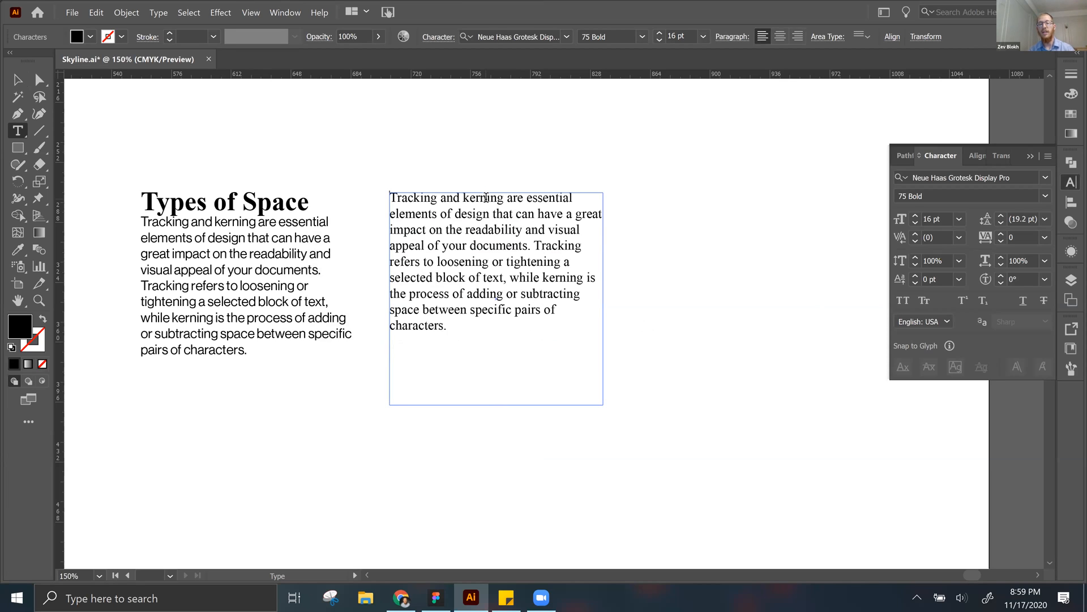
{"action": "key", "text": "Escape"}
{"action": "left_click", "coordinate": [604, 270]}
{"action": "scroll", "coordinate": [611, 271], "scroll_direction": "right", "scroll_amount": 2}
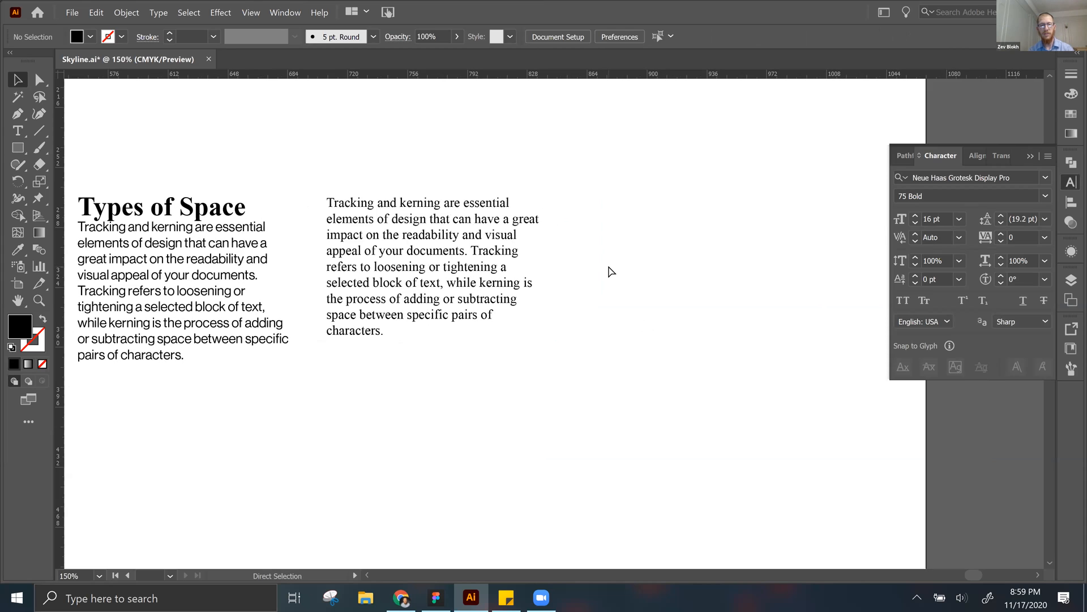
{"action": "key", "text": "ctrl+z"}
{"action": "left_click_drag", "start_coordinate": [403, 266], "coordinate": [752, 286]}
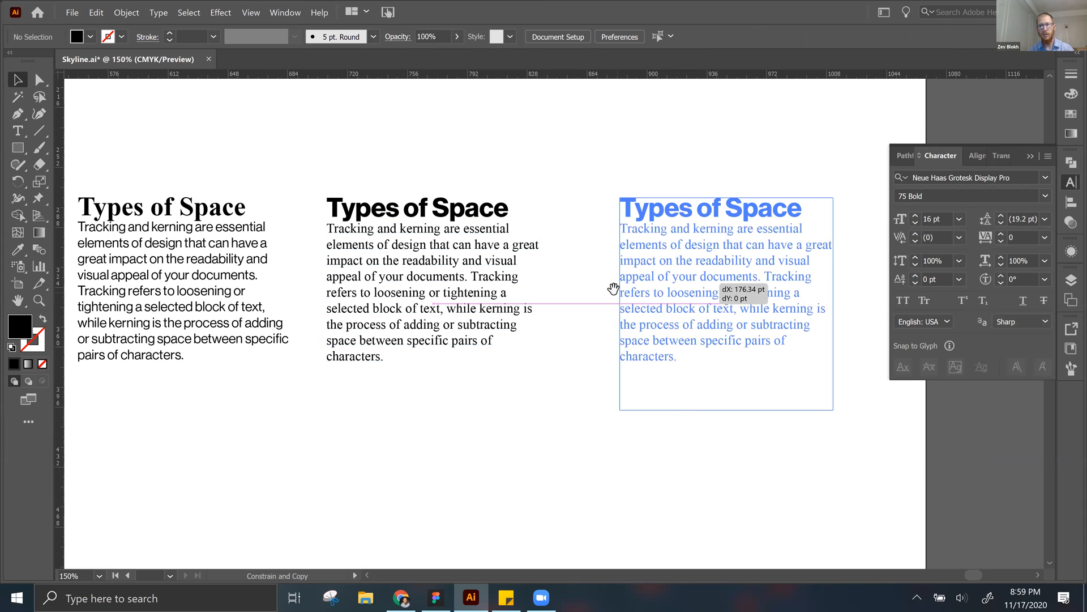
{"action": "left_click_drag", "start_coordinate": [614, 289], "coordinate": [588, 288]}
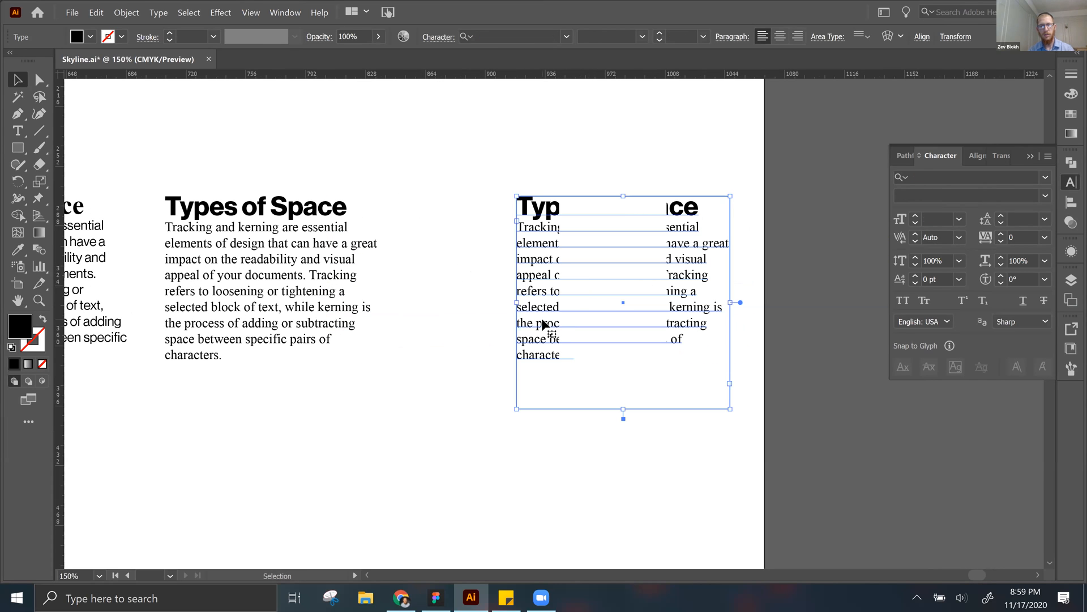
{"action": "left_click", "coordinate": [423, 308]}
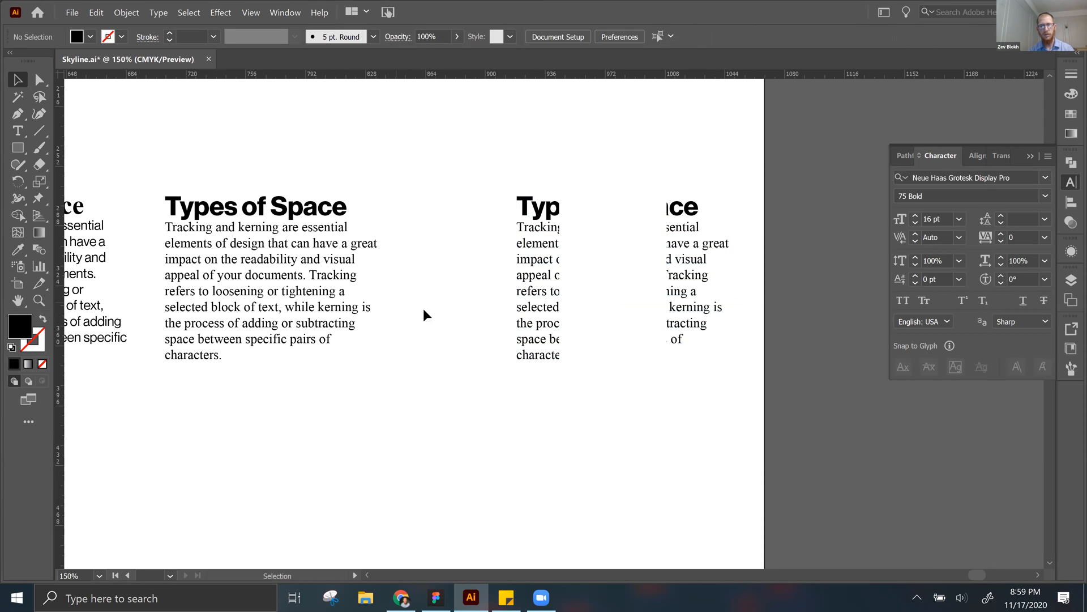
{"action": "key", "text": "ctrl+z"}
{"action": "left_click", "coordinate": [607, 340]}
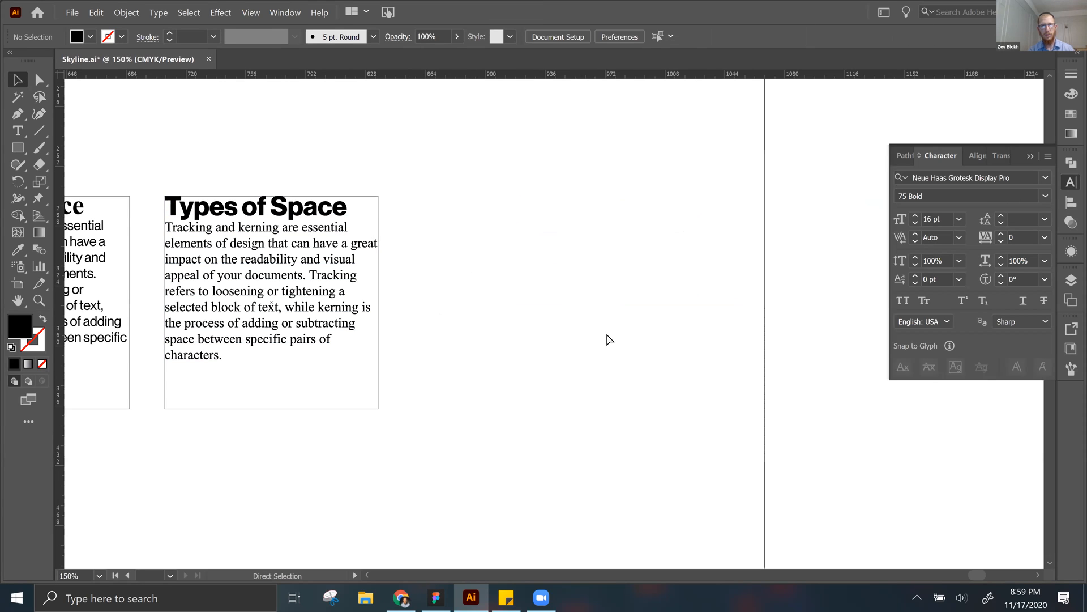
Step: Duplicate the fourth text block about 191 pt to the right, and shift the copy a little further right
{"action": "key", "text": "ctrl+shift+z"}
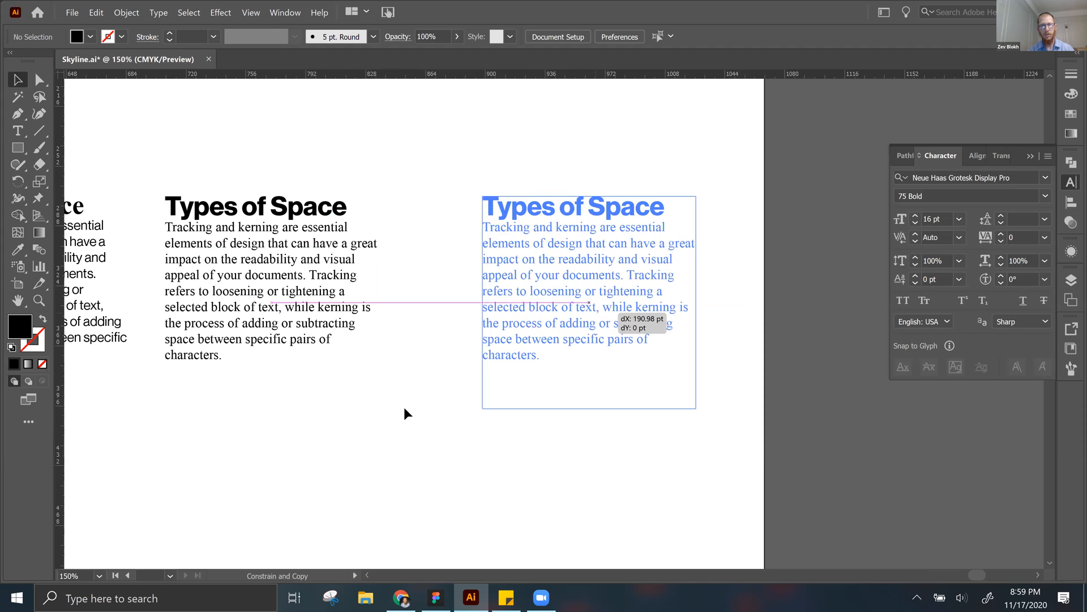
{"action": "left_click", "coordinate": [405, 409]}
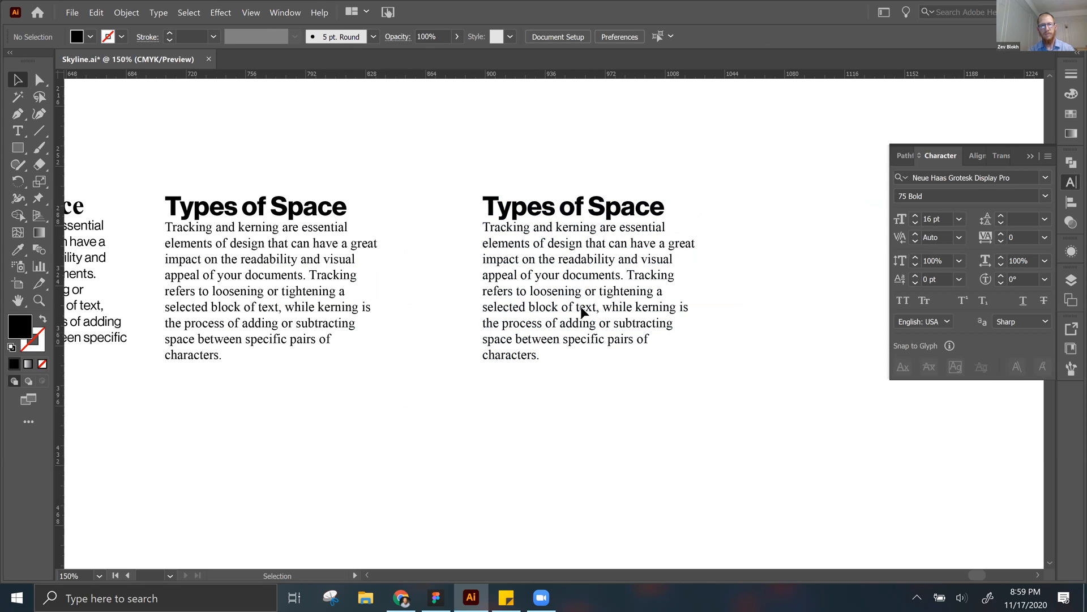
{"action": "left_click_drag", "start_coordinate": [493, 308], "coordinate": [555, 309]}
{"action": "left_click", "coordinate": [453, 314]}
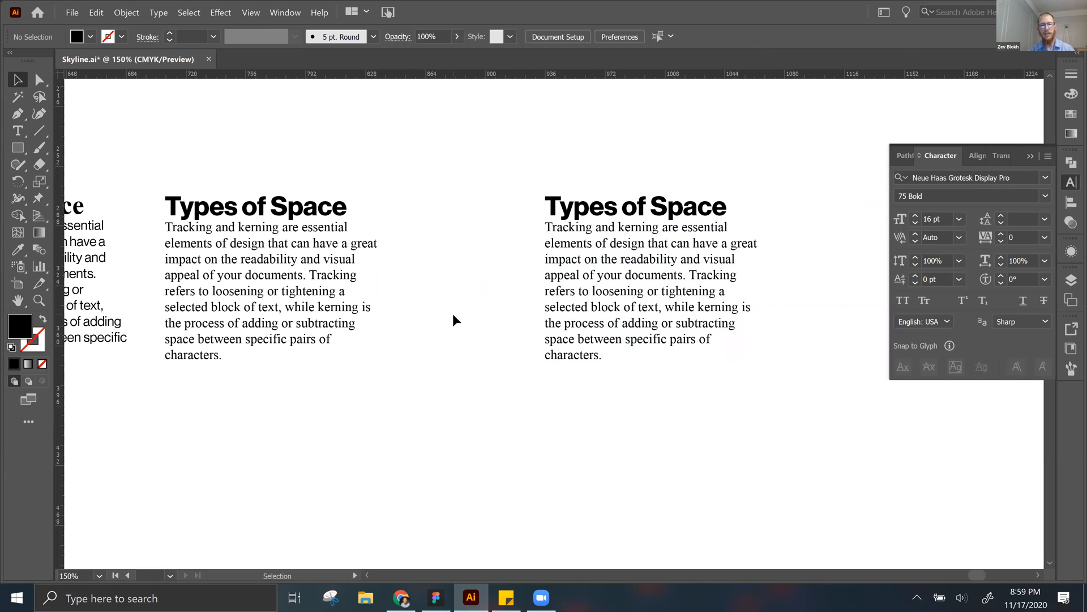
Step: Cut the heading out of the fifth text block and paste it as a separate text object above and left of the body text
{"action": "double_click", "coordinate": [569, 220]}
{"action": "triple_click", "coordinate": [577, 207]}
{"action": "key", "text": "ctrl+c"}
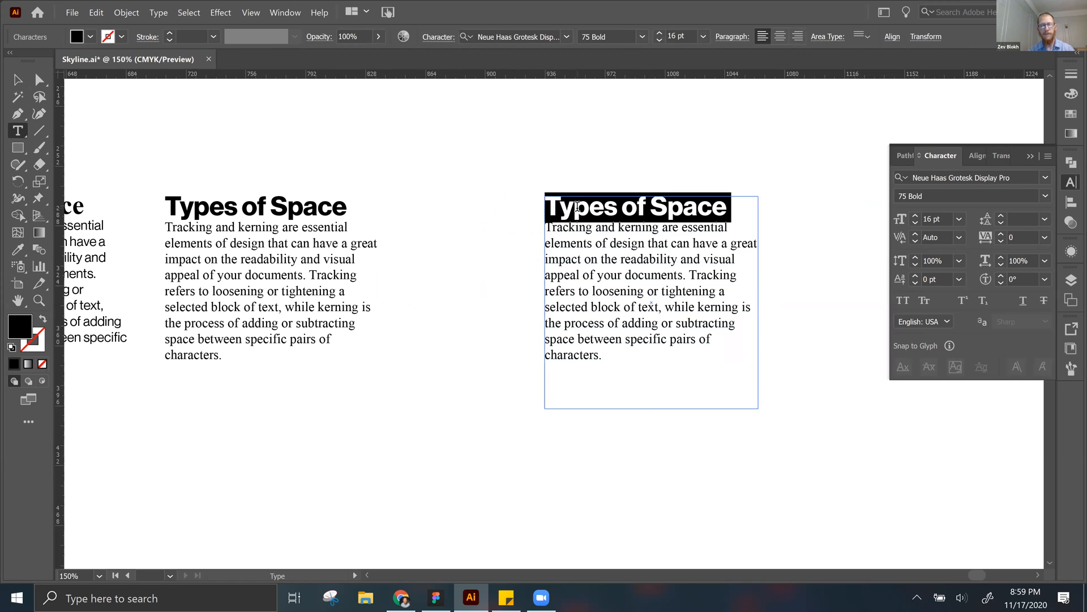
{"action": "key", "text": "BackSpace"}
{"action": "key", "text": "Escape"}
{"action": "left_click", "coordinate": [475, 247]}
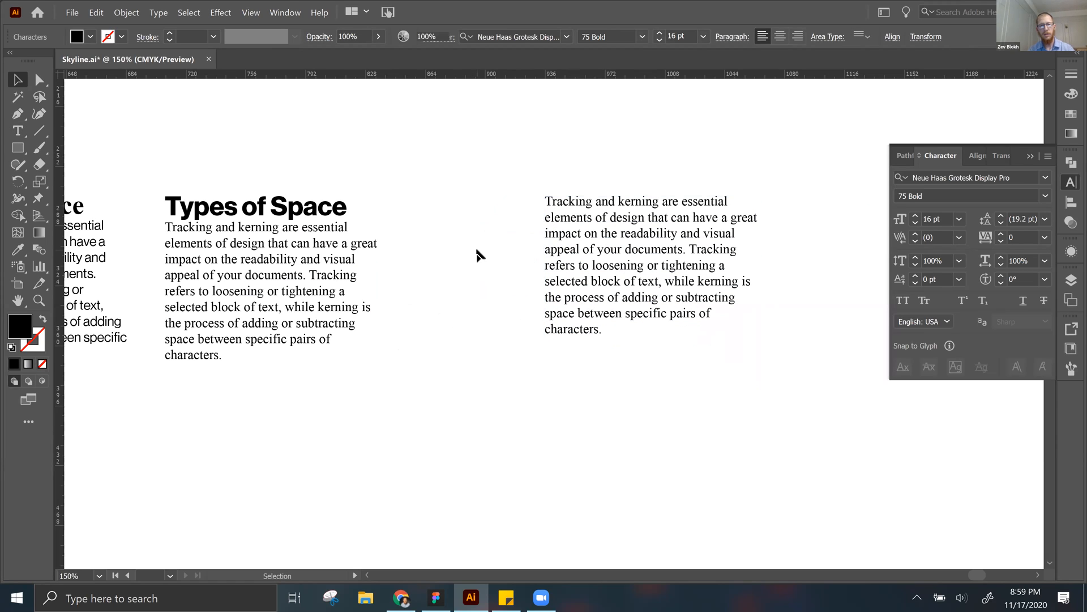
{"action": "key", "text": "ctrl+v"}
{"action": "left_click_drag", "start_coordinate": [513, 307], "coordinate": [517, 168]}
Step: Try deleting text in the separate heading, undo the deletion, and leave text editing with nothing selected
{"action": "triple_click", "coordinate": [517, 167]}
{"action": "left_click", "coordinate": [516, 165]}
{"action": "key", "text": "BackSpace"}
{"action": "key", "text": "ctrl+z"}
{"action": "key", "text": "Right"}
{"action": "key", "text": "Right"}
{"action": "key", "text": "Right"}
{"action": "key", "text": "Right"}
{"action": "key", "text": "Right"}
{"action": "key", "text": "Right"}
{"action": "key", "text": "Right"}
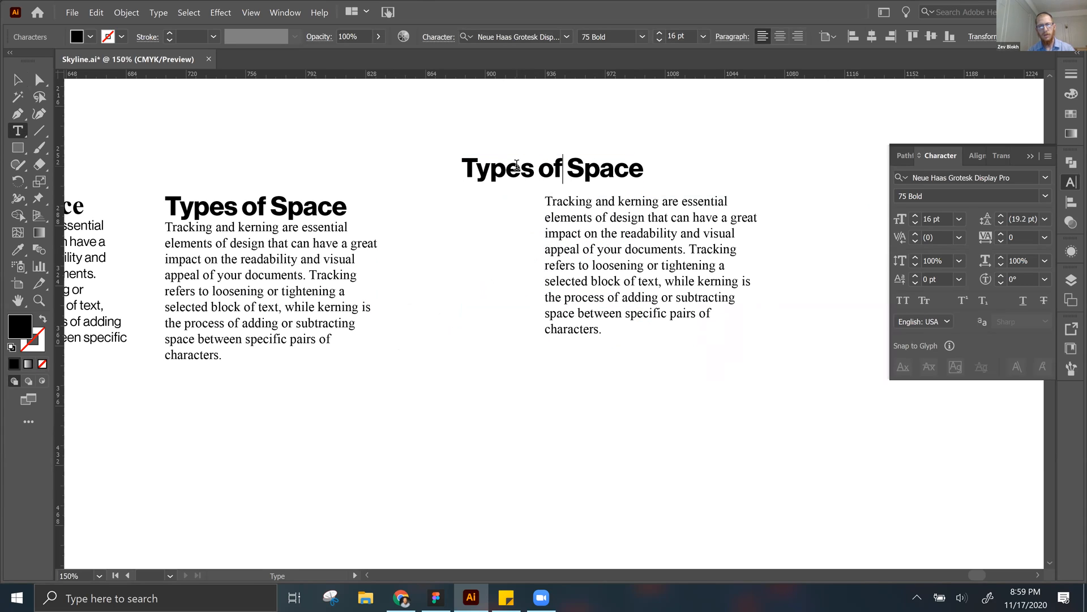
{"action": "key", "text": "Right"}
{"action": "key", "text": "Right"}
{"action": "key", "text": "Right"}
{"action": "key", "text": "Escape"}
{"action": "left_click", "coordinate": [435, 332]}
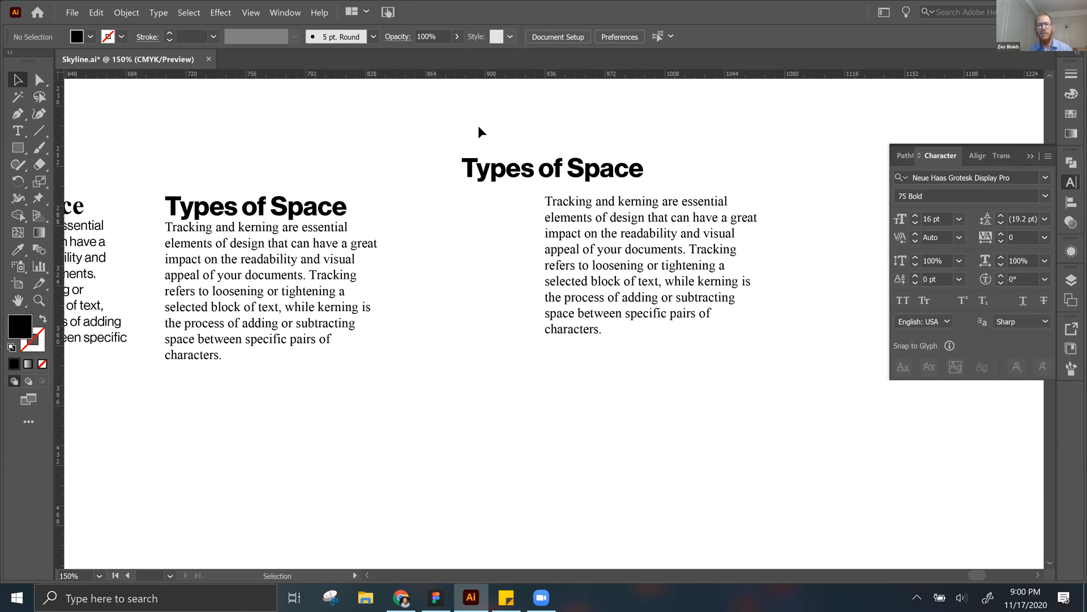
Step: Open the Paragraph panel and dock it as a collapsed icon below the other docked panels
{"action": "left_click", "coordinate": [284, 13]}
{"action": "mouse_move", "coordinate": [345, 532]}
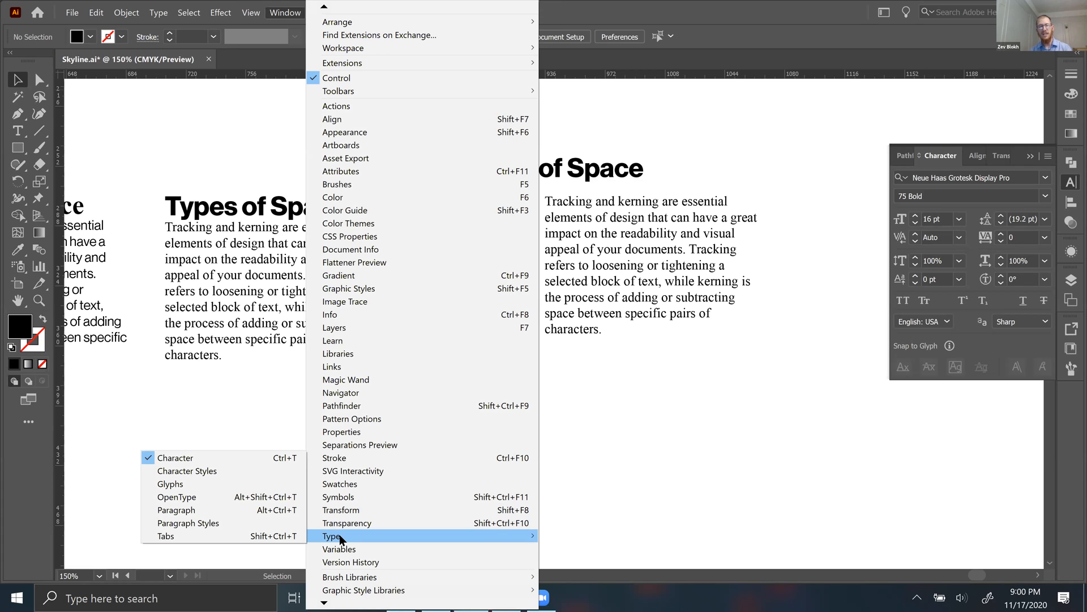
{"action": "left_click", "coordinate": [262, 511]}
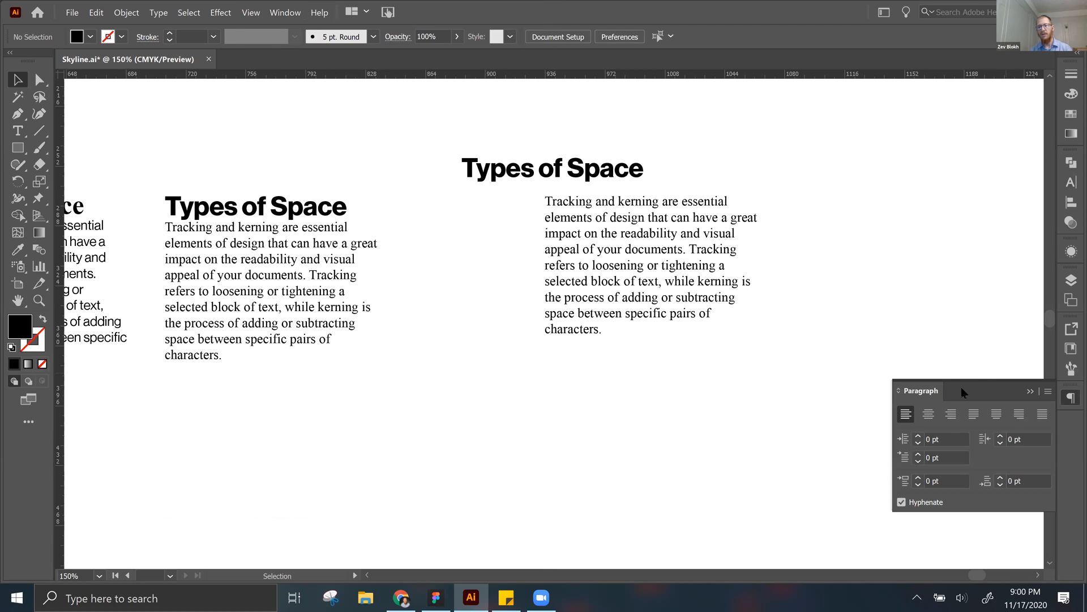
{"action": "left_click_drag", "start_coordinate": [961, 389], "coordinate": [884, 219]}
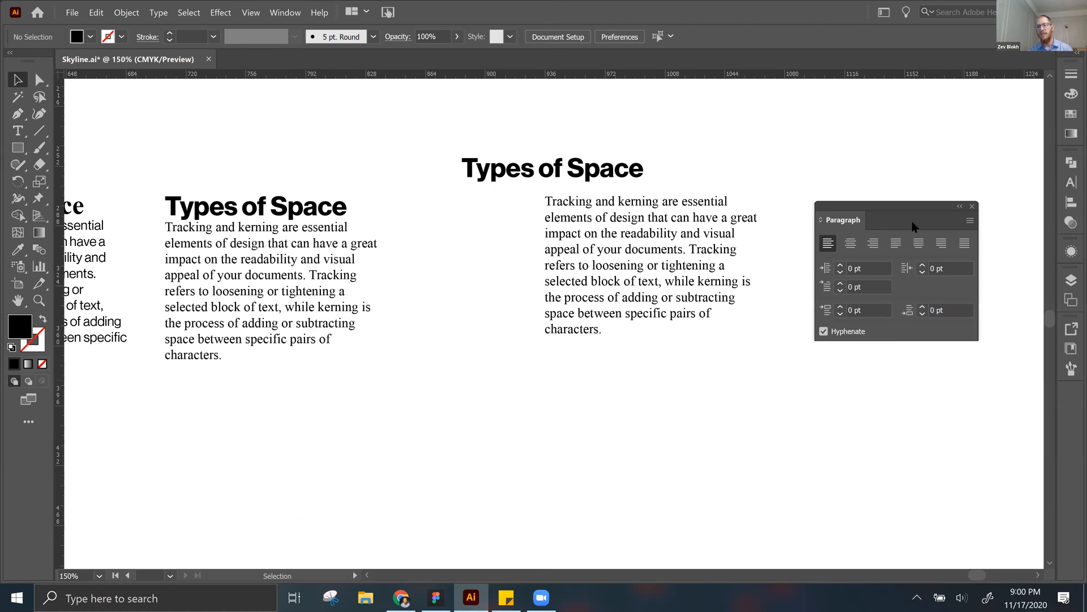
{"action": "left_click", "coordinate": [962, 206]}
{"action": "left_click_drag", "start_coordinate": [829, 215], "coordinate": [1069, 400]}
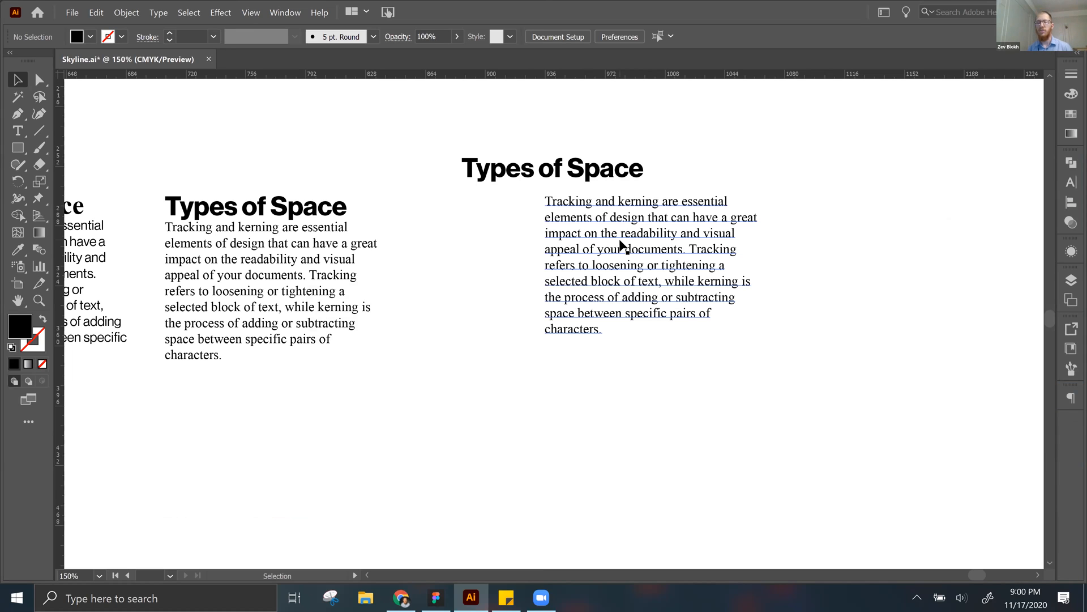
Step: Move the fifth block's body text up beside the right end of its separate heading, and nudge the heading slightly down
{"action": "left_click_drag", "start_coordinate": [620, 243], "coordinate": [735, 211]}
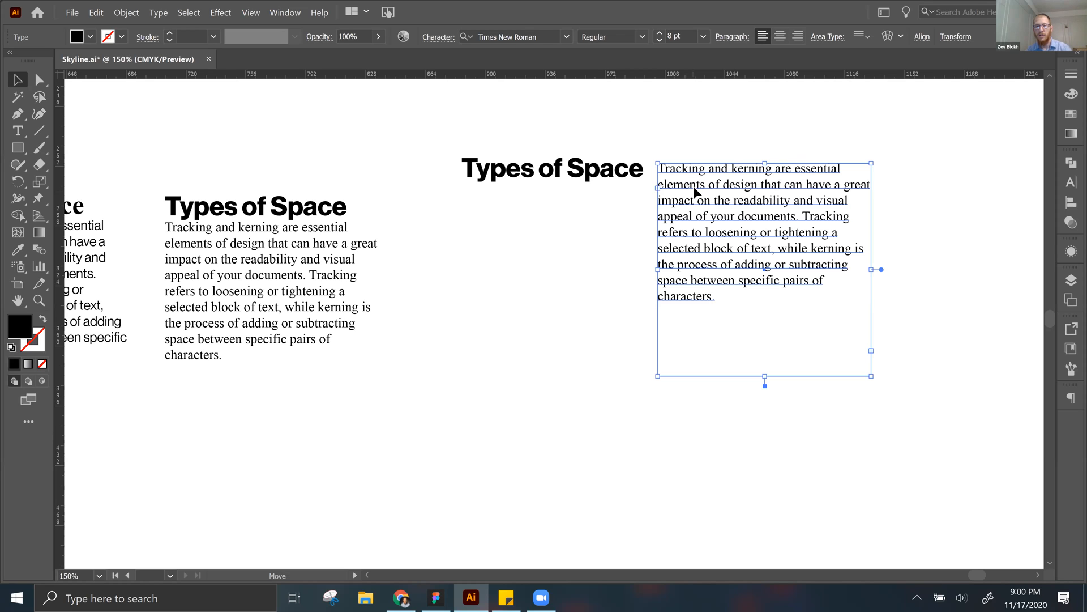
{"action": "left_click_drag", "start_coordinate": [716, 115], "coordinate": [553, 244]}
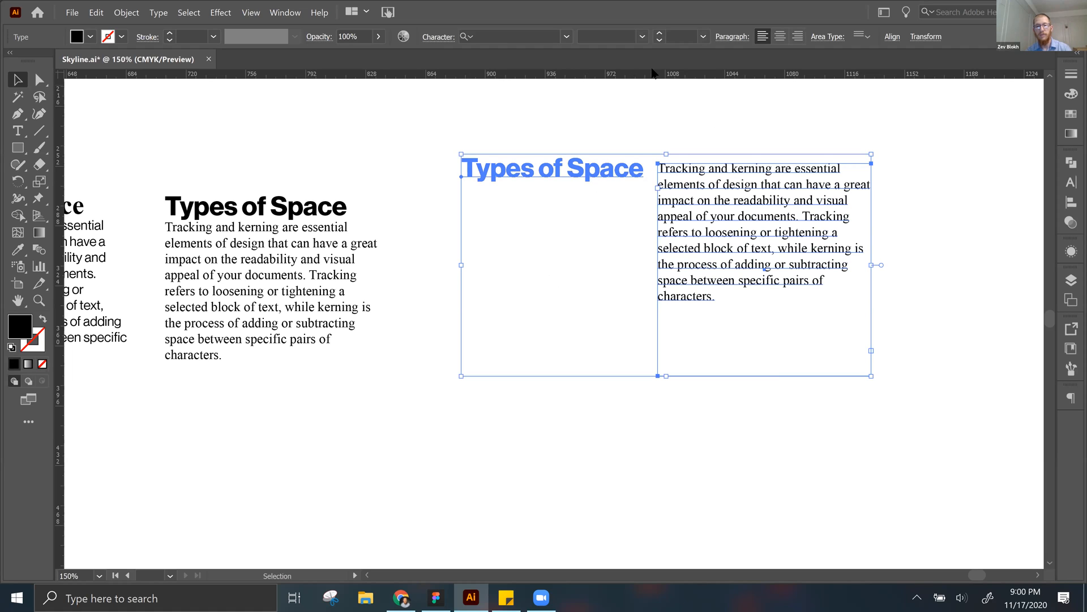
{"action": "left_click", "coordinate": [610, 135]}
{"action": "left_click_drag", "start_coordinate": [616, 169], "coordinate": [611, 174]}
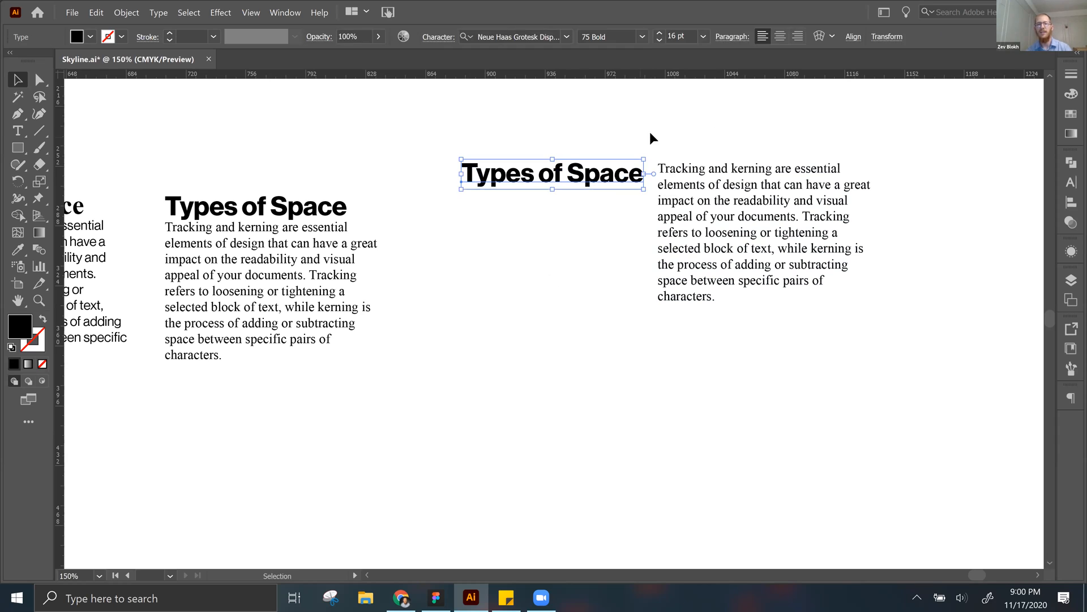
{"action": "left_click", "coordinate": [651, 138]}
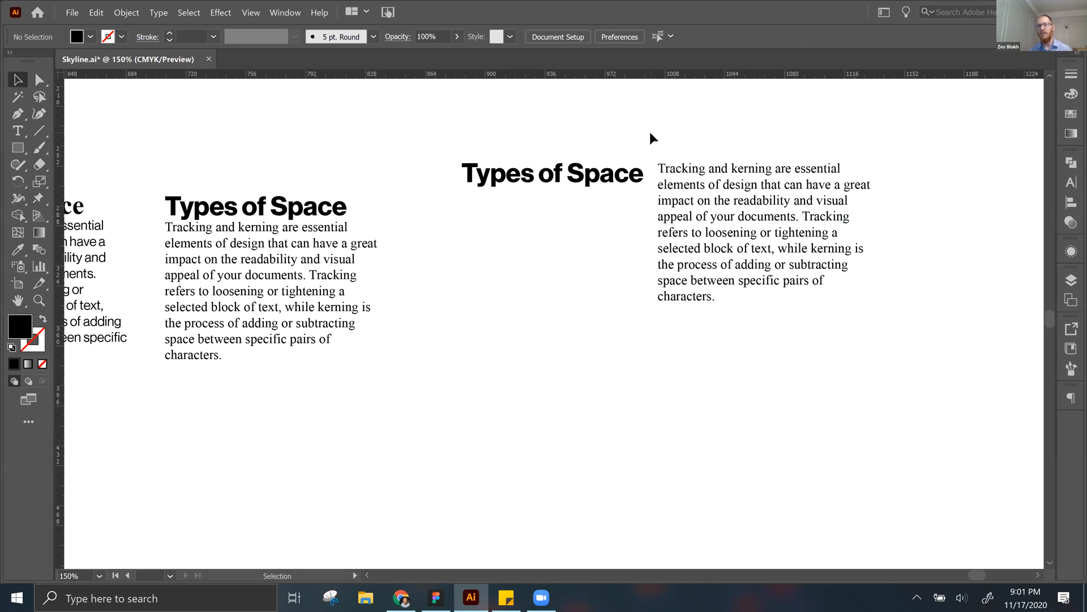
Step: Align the top edges of the separate heading and its body text using the Align panel
{"action": "left_click", "coordinate": [594, 223]}
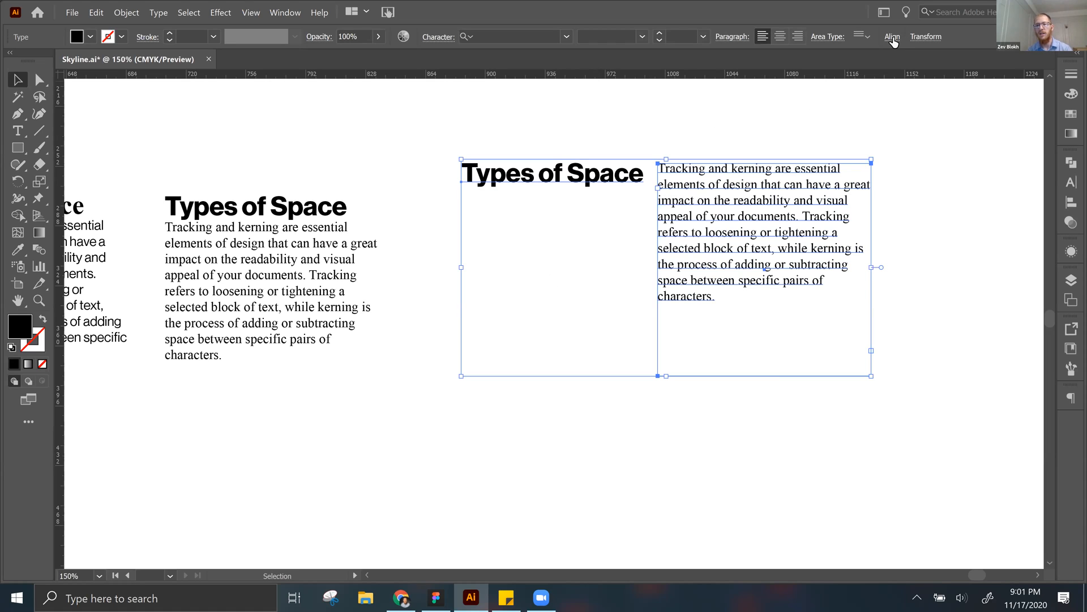
{"action": "left_click", "coordinate": [286, 14]}
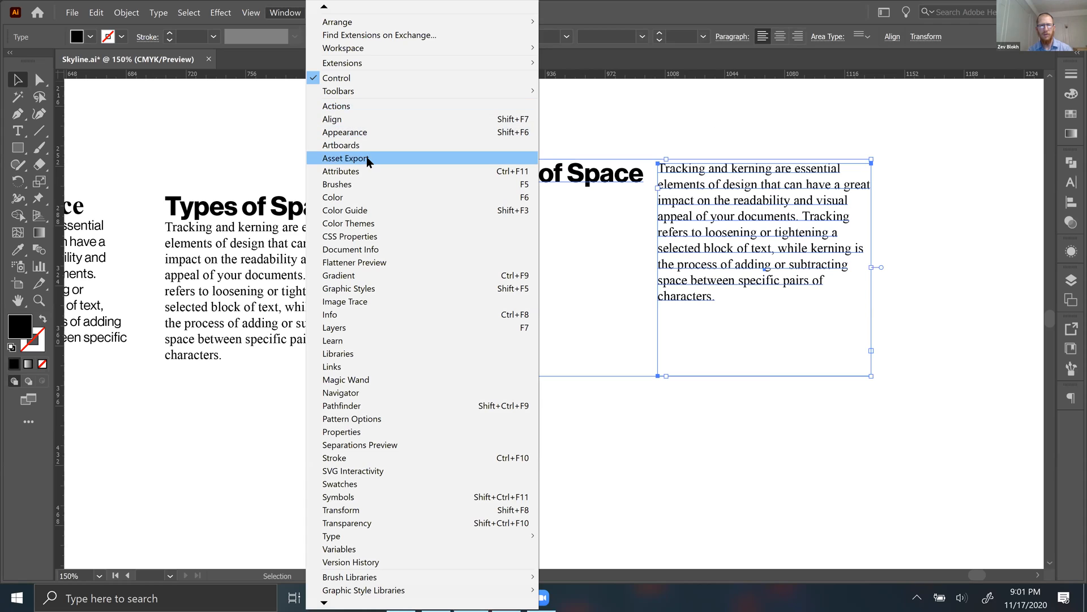
{"action": "left_click", "coordinate": [358, 118]}
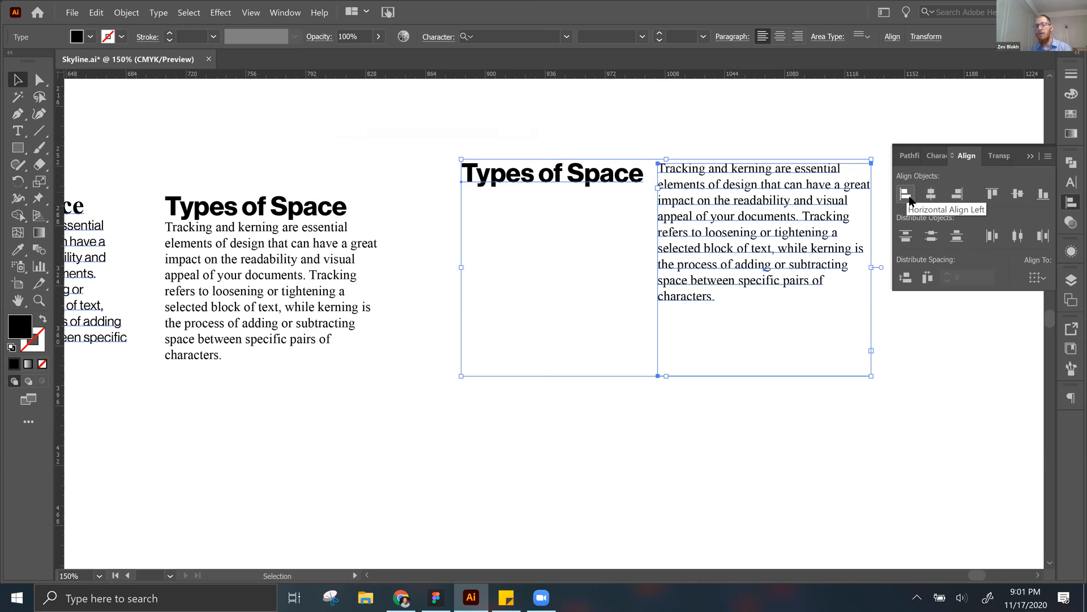
{"action": "left_click", "coordinate": [997, 196]}
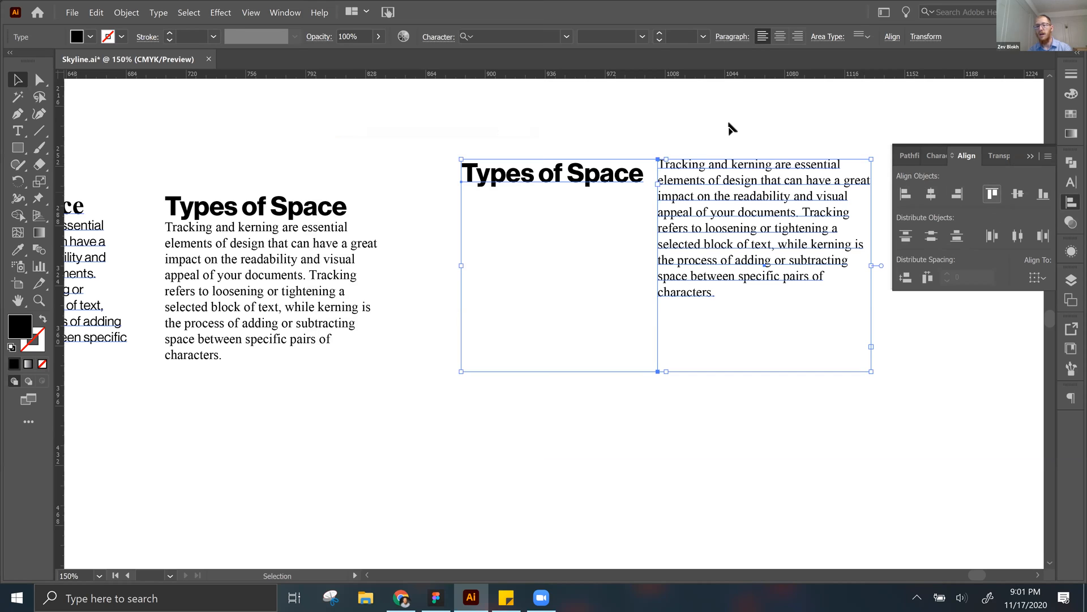
{"action": "left_click", "coordinate": [728, 120]}
Step: Widen the gap between the separate heading and its body text slightly, and move both together to the right and a little down
{"action": "scroll", "coordinate": [731, 127], "scroll_direction": "up", "scroll_amount": 2}
{"action": "scroll", "coordinate": [730, 128], "scroll_direction": "up", "scroll_amount": 1}
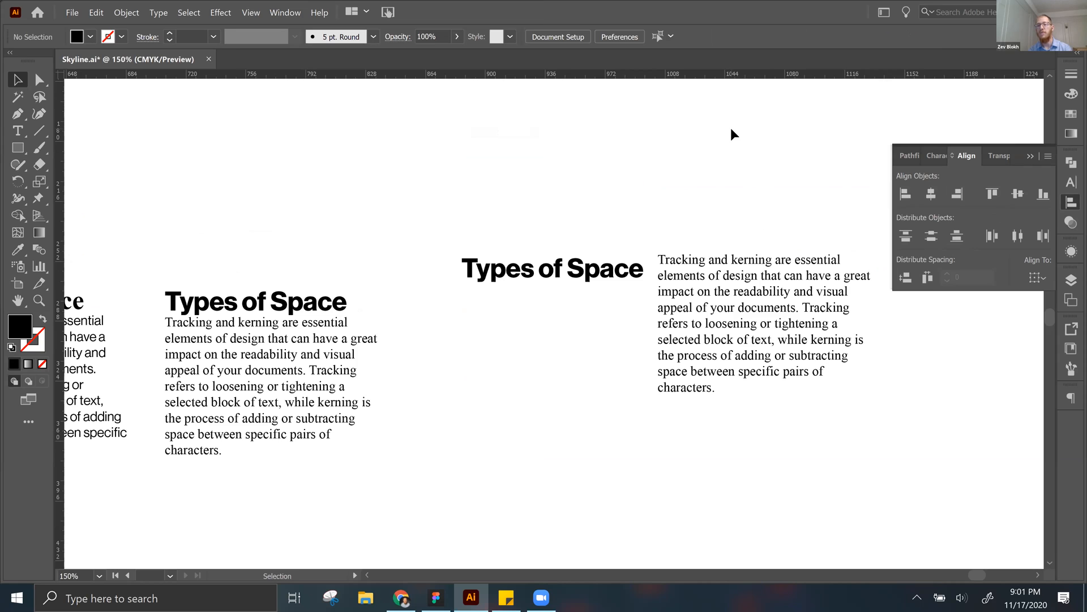
{"action": "scroll", "coordinate": [731, 127], "scroll_direction": "right", "scroll_amount": 1}
{"action": "left_click_drag", "start_coordinate": [682, 275], "coordinate": [701, 274]}
{"action": "left_click_drag", "start_coordinate": [772, 197], "coordinate": [448, 352]}
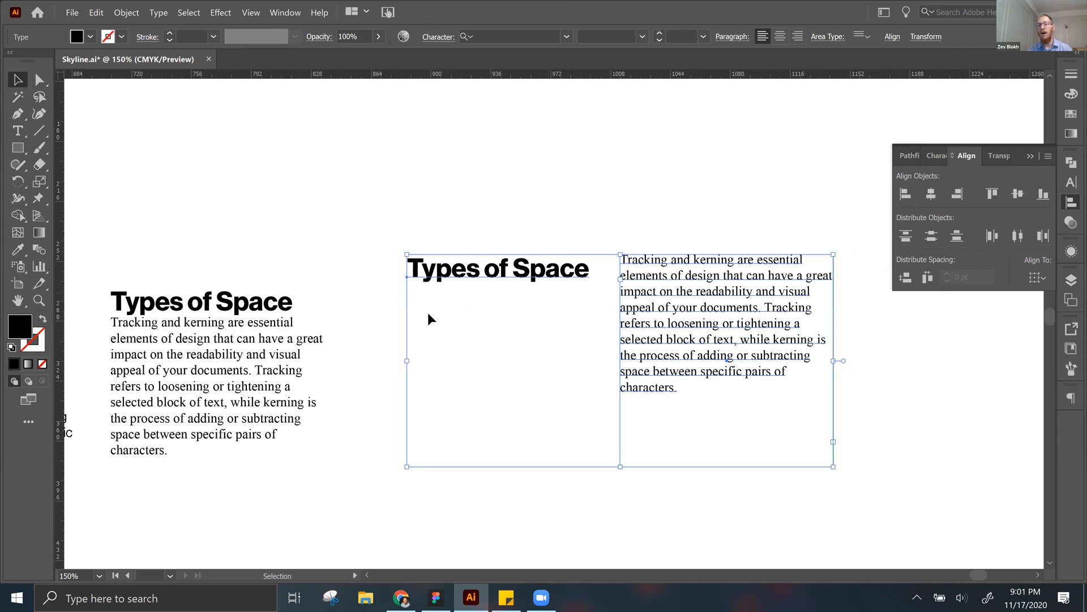
{"action": "left_click_drag", "start_coordinate": [672, 310], "coordinate": [783, 335]}
{"action": "left_click", "coordinate": [373, 345]}
{"action": "left_click_drag", "start_coordinate": [373, 345], "coordinate": [268, 263]}
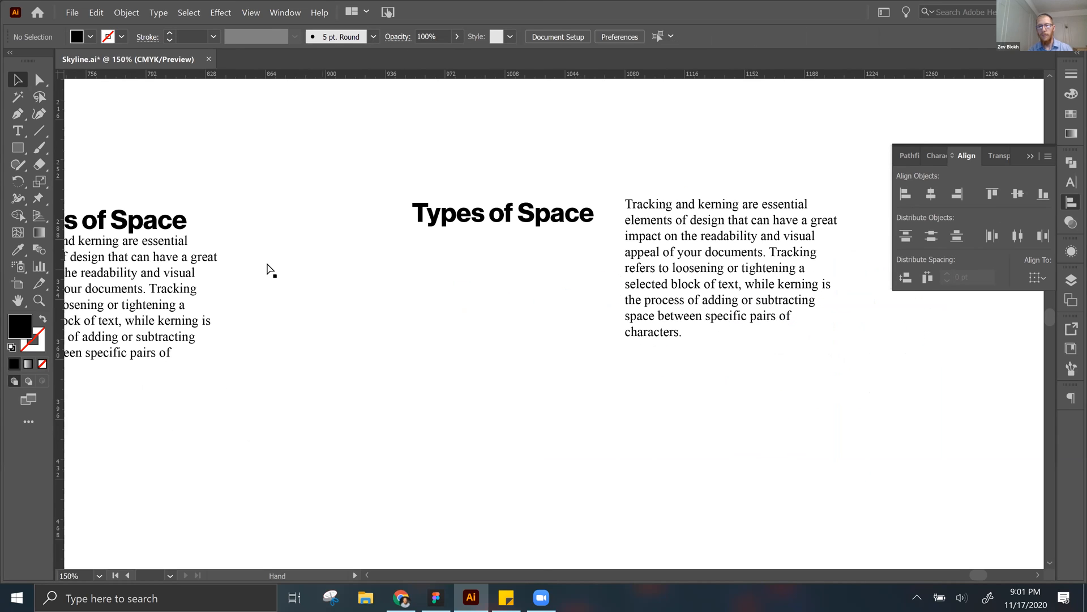
Step: Move the heading and body pair back closer to the fourth text block and slightly down, and switch to the Figma class presentation
{"action": "key", "text": "ctrl+minus"}
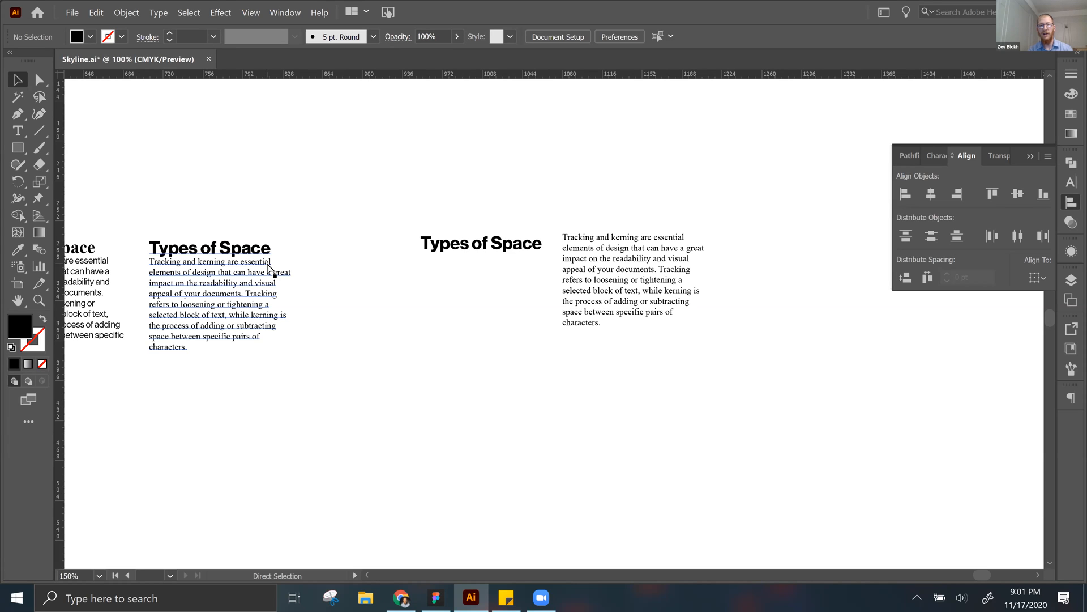
{"action": "key", "text": "ctrl+minus"}
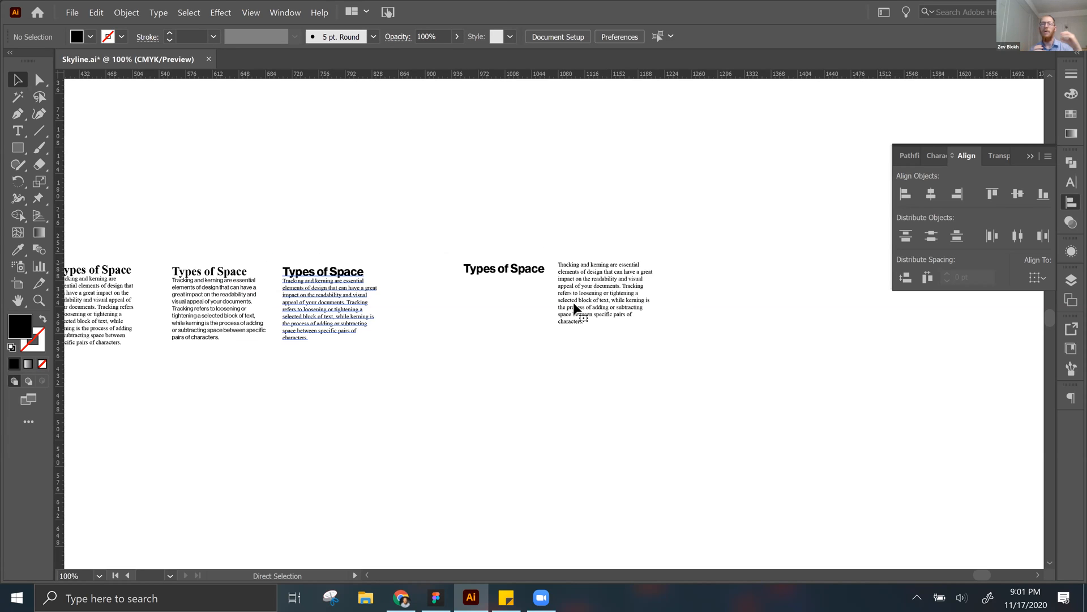
{"action": "key", "text": "ctrl+equal"}
{"action": "key", "text": "ctrl+z"}
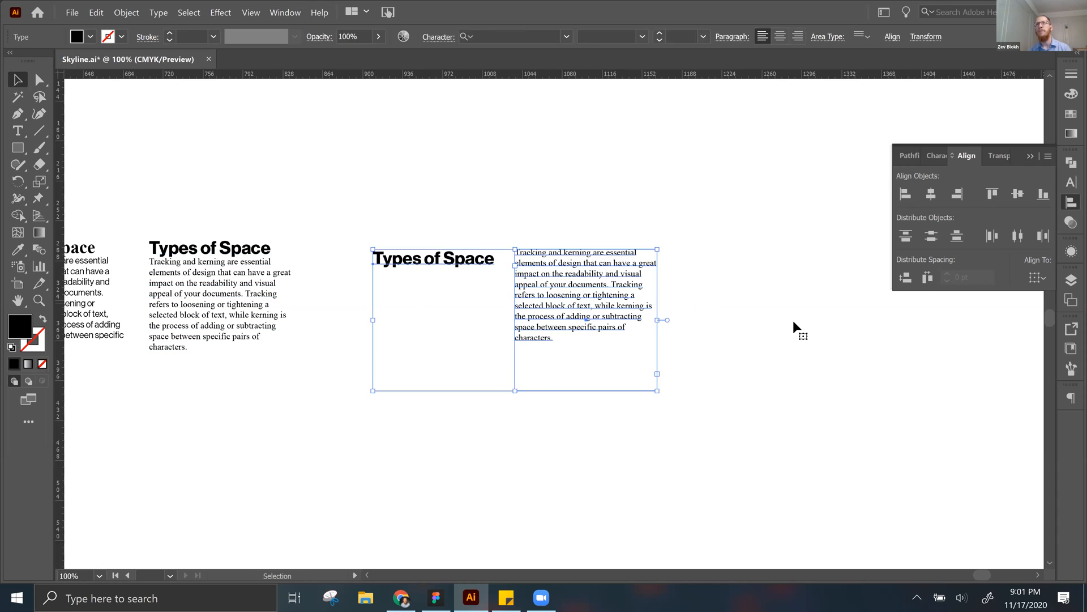
{"action": "left_click", "coordinate": [793, 320]}
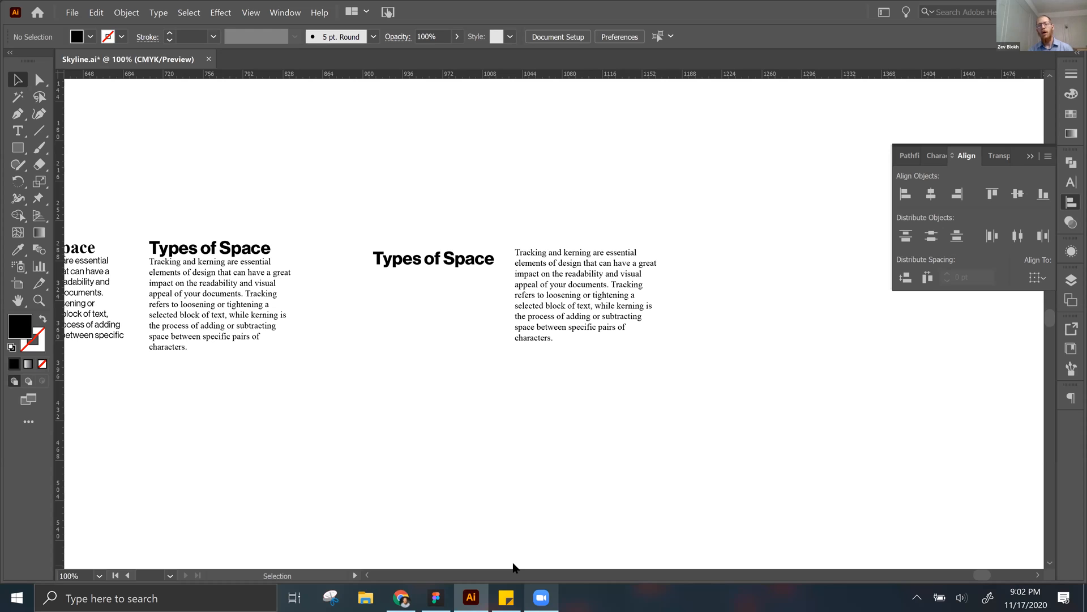
{"action": "key", "text": "alt+Tab"}
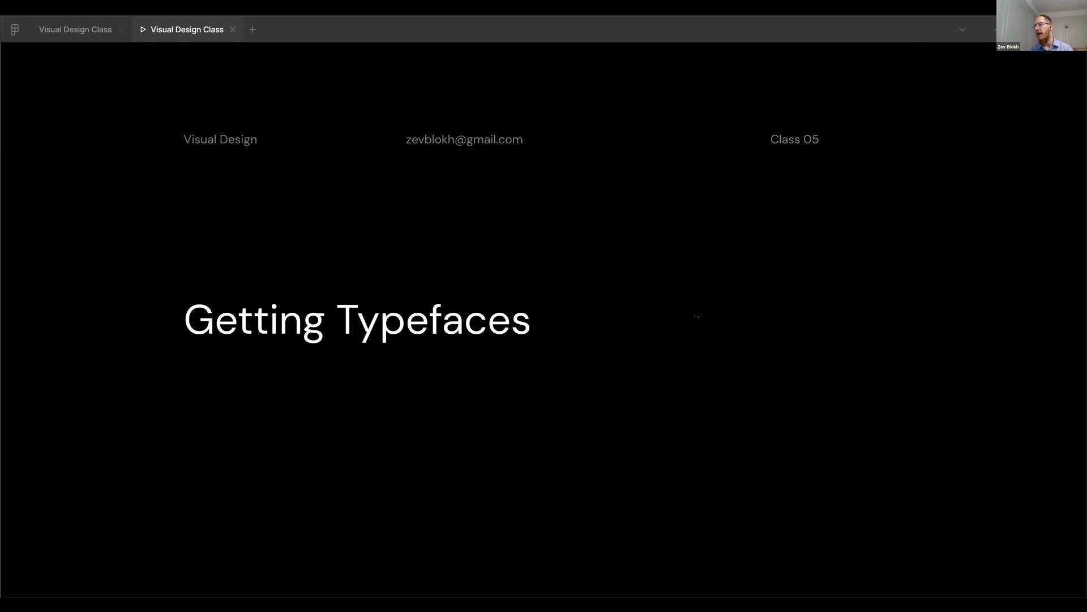
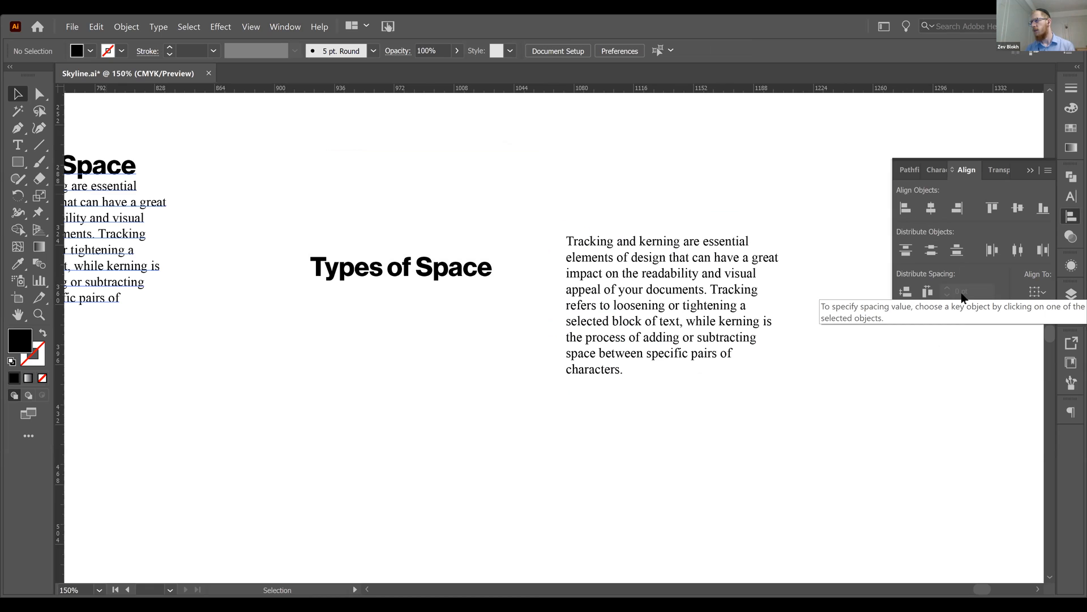
Step: Cut the "Types of Space" heading line out of the fourth text block, leaving only its body text
{"action": "key", "text": "space"}
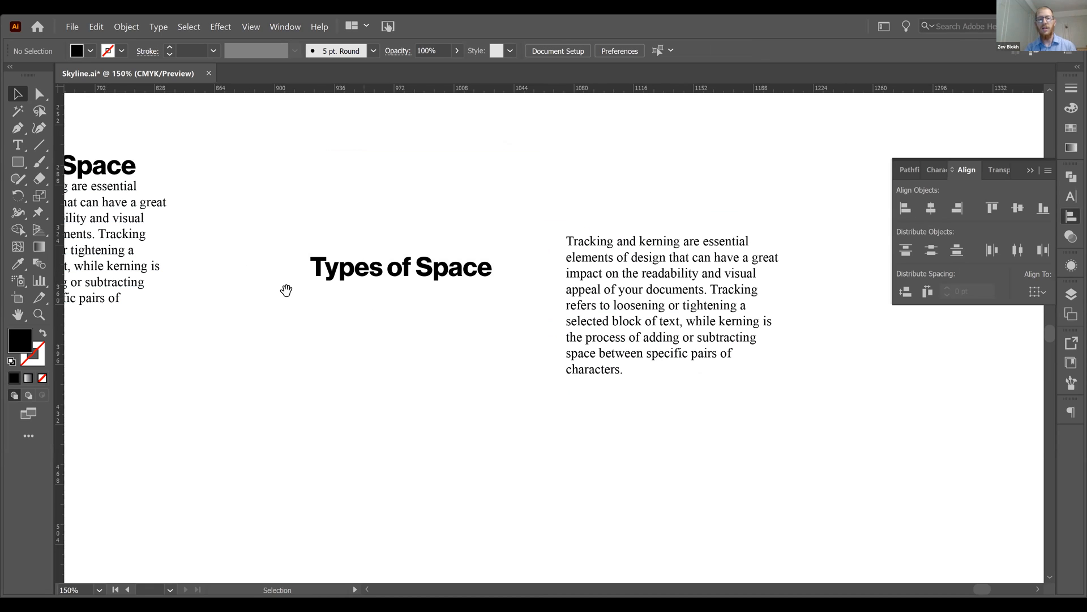
{"action": "left_click_drag", "start_coordinate": [335, 273], "coordinate": [483, 251]}
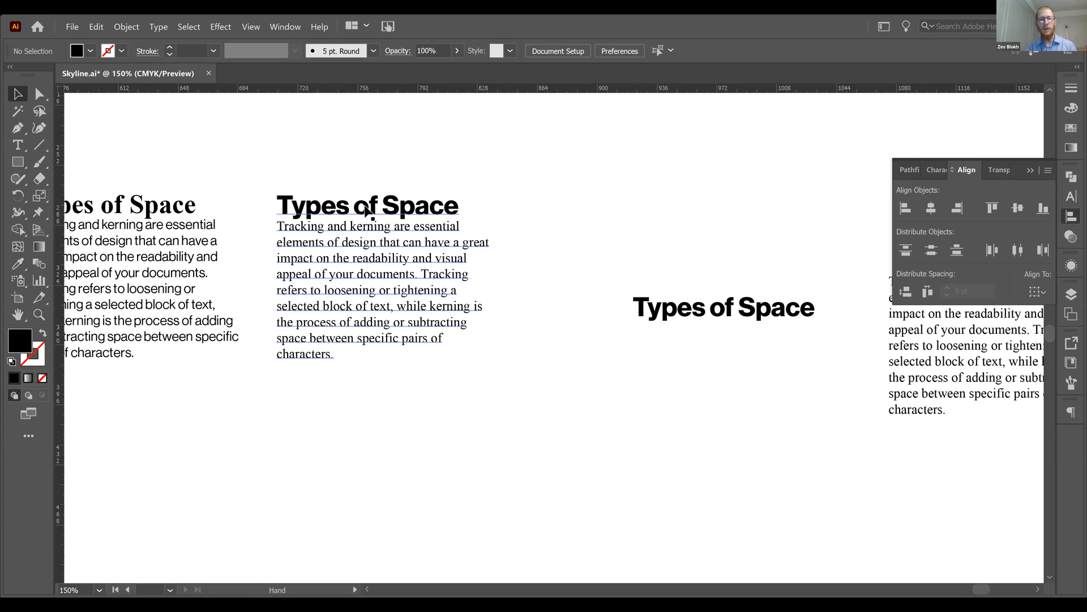
{"action": "double_click", "coordinate": [366, 206]}
{"action": "triple_click", "coordinate": [366, 206]}
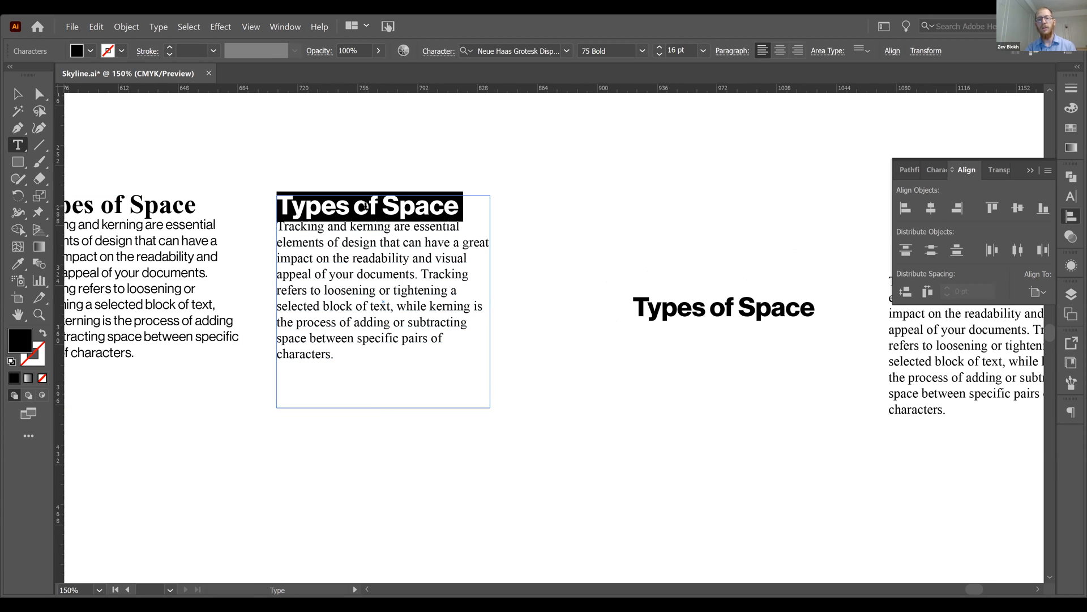
{"action": "triple_click", "coordinate": [366, 206]}
{"action": "left_click", "coordinate": [366, 206]}
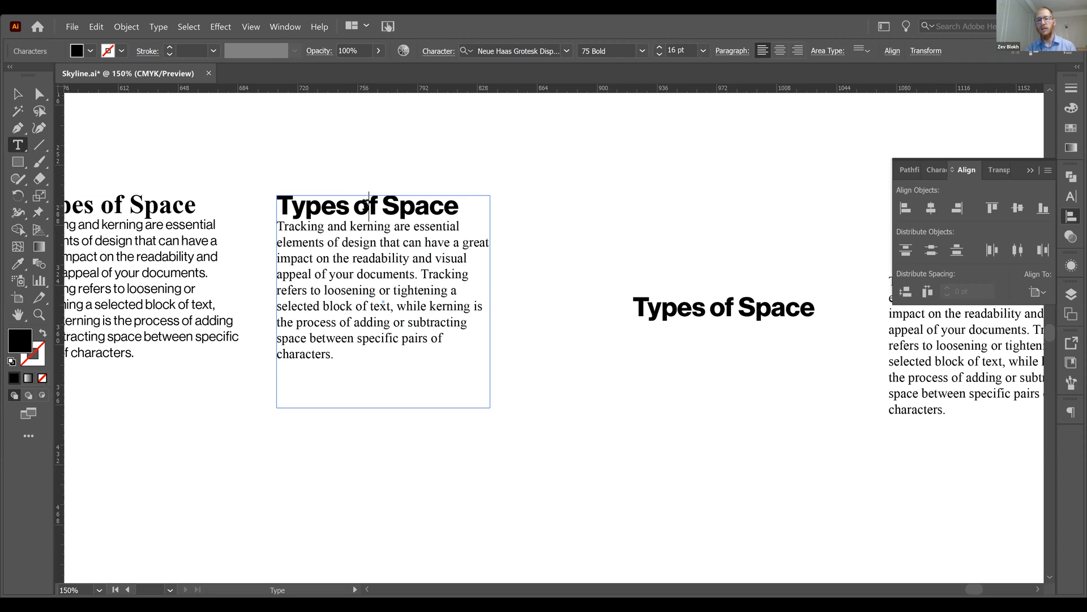
{"action": "double_click", "coordinate": [365, 206]}
{"action": "triple_click", "coordinate": [366, 206]}
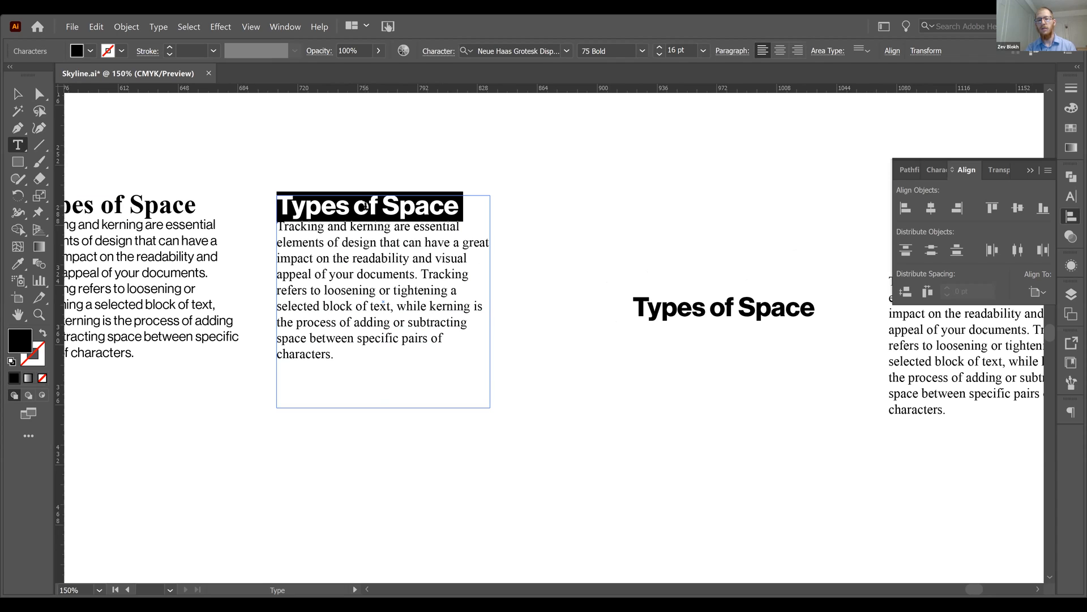
{"action": "triple_click", "coordinate": [367, 206]}
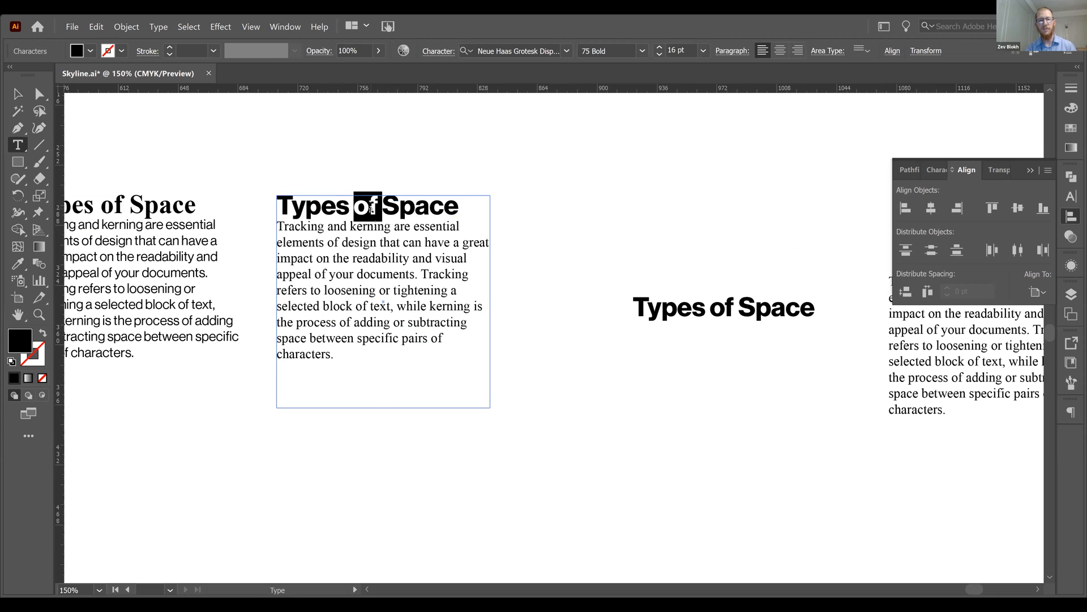
{"action": "left_click", "coordinate": [419, 207]}
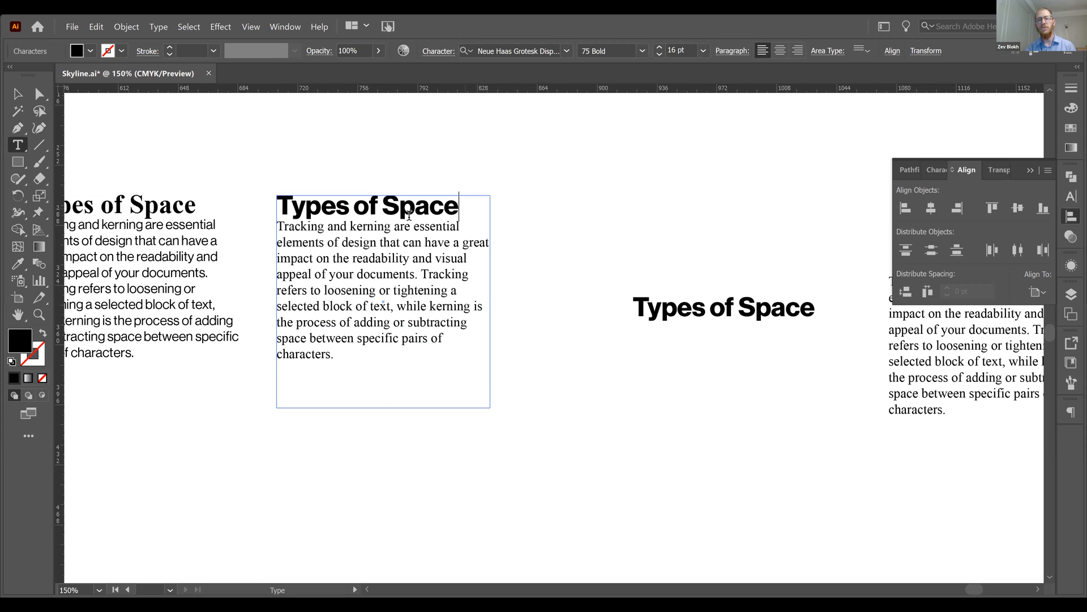
{"action": "left_click_drag", "start_coordinate": [464, 207], "coordinate": [259, 210]}
{"action": "left_click_drag", "start_coordinate": [471, 208], "coordinate": [254, 208]}
{"action": "key", "text": "ctrl+c"}
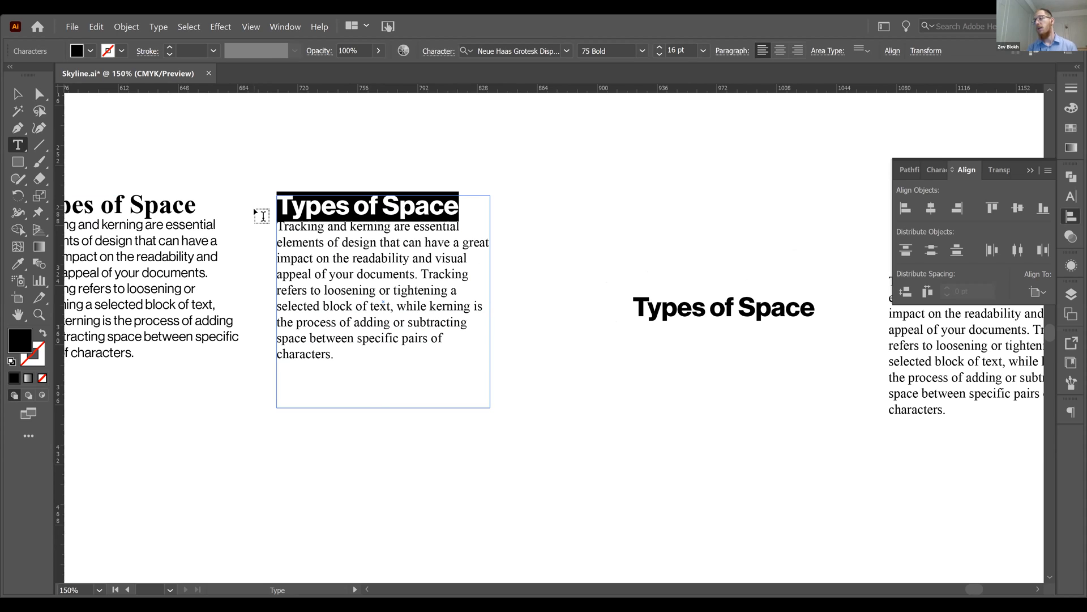
{"action": "key", "text": "ctrl"}
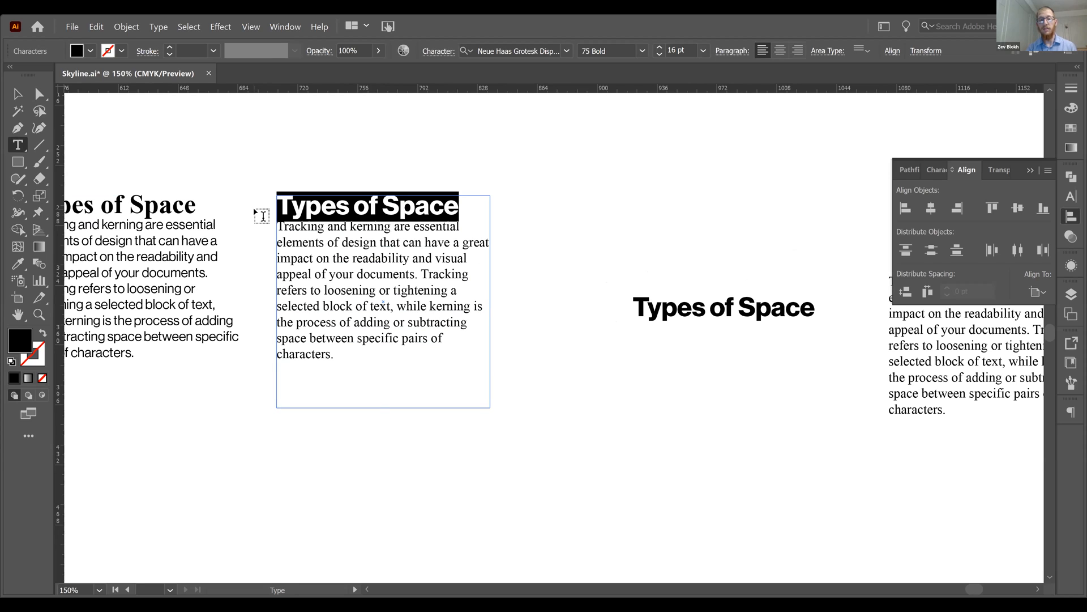
{"action": "key", "text": "BackSpace"}
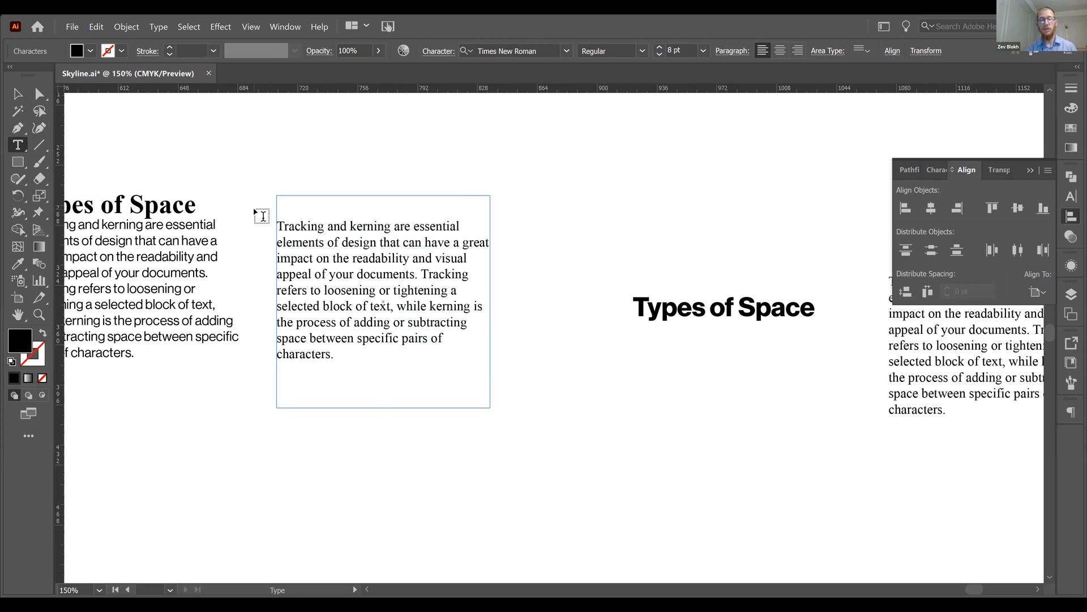
{"action": "key", "text": "Delete"}
Step: Paste the cut heading as a separate text object and move it above the fourth block's body text
{"action": "key", "text": "Escape"}
{"action": "left_click", "coordinate": [545, 221]}
{"action": "key", "text": "ctrl+v"}
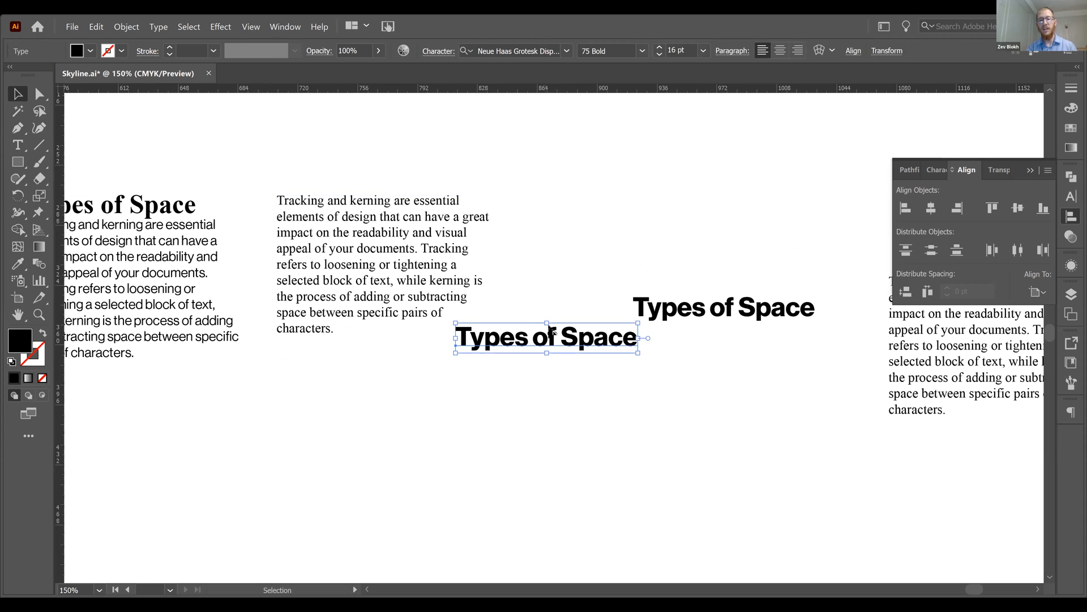
{"action": "left_click_drag", "start_coordinate": [551, 330], "coordinate": [373, 160]}
Step: Undo the heading's move, paste and cut to restore the fourth text block
{"action": "key", "text": "ctrl+z"}
{"action": "key", "text": "ctrl+z"}
{"action": "key", "text": "ctrl+z"}
{"action": "key", "text": "ctrl+z"}
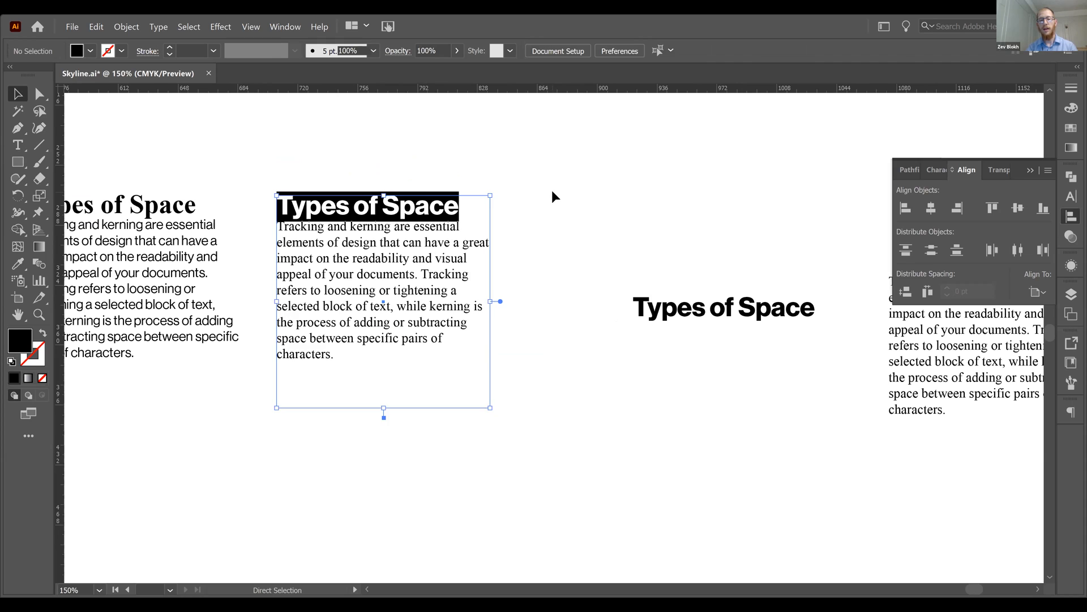
{"action": "key", "text": "ctrl+z"}
{"action": "key", "text": "ctrl+z"}
Step: Move the separate heading up and slightly left, above the top of its body text, and select both
{"action": "left_click_drag", "start_coordinate": [636, 251], "coordinate": [401, 182]}
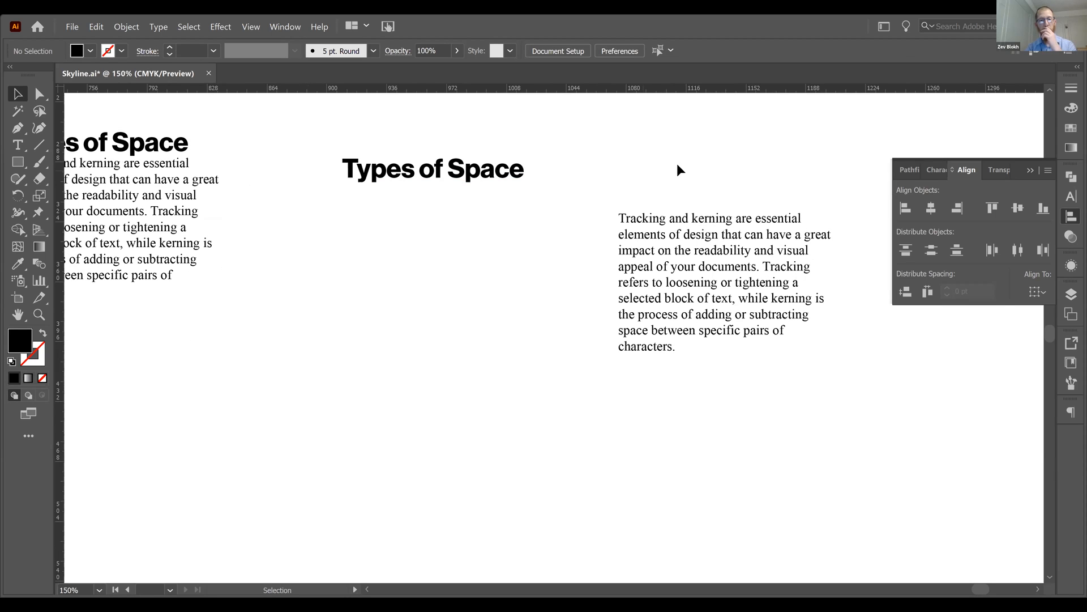
{"action": "left_click_drag", "start_coordinate": [719, 145], "coordinate": [444, 294]}
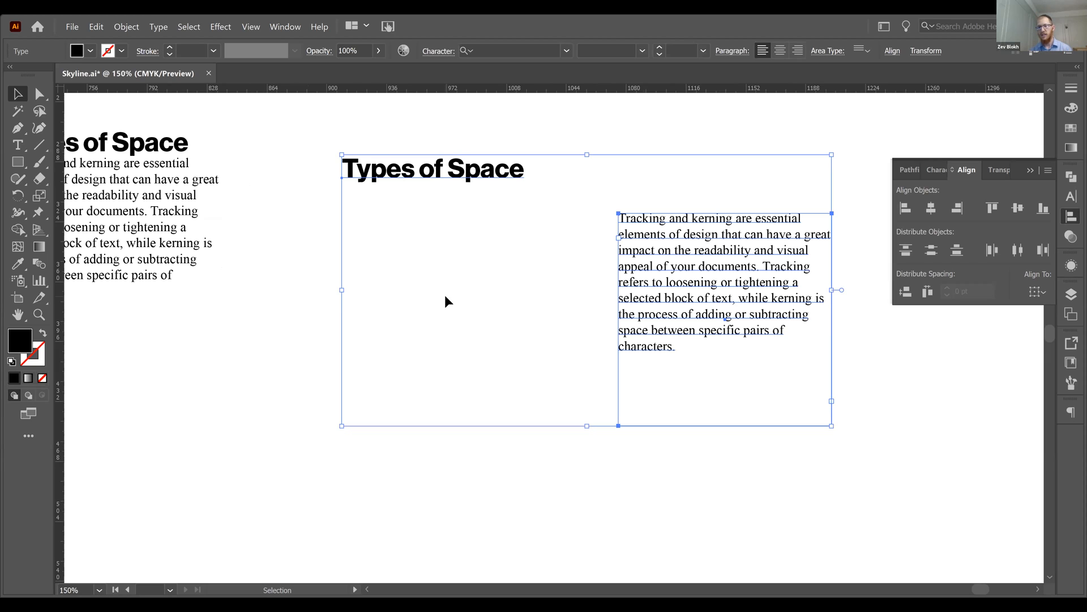
Step: Try stretching only the separate heading vertically by its bounding box, and undo the distortion
{"action": "left_click", "coordinate": [436, 198]}
{"action": "left_click", "coordinate": [428, 179]}
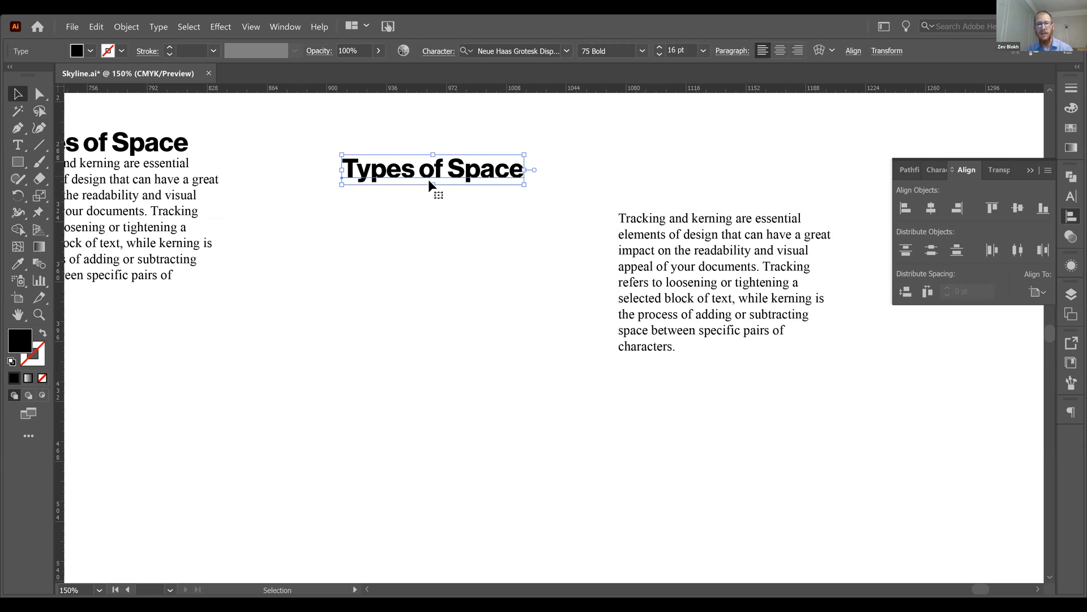
{"action": "left_click_drag", "start_coordinate": [441, 357], "coordinate": [289, 380]}
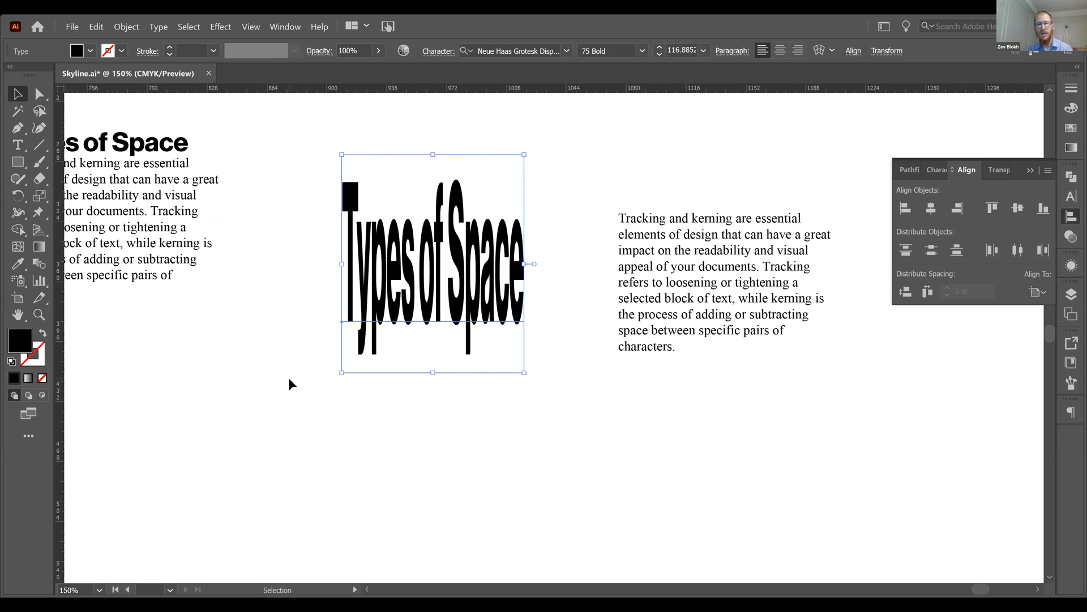
{"action": "left_click", "coordinate": [289, 379]}
{"action": "key", "text": "ctrl+z"}
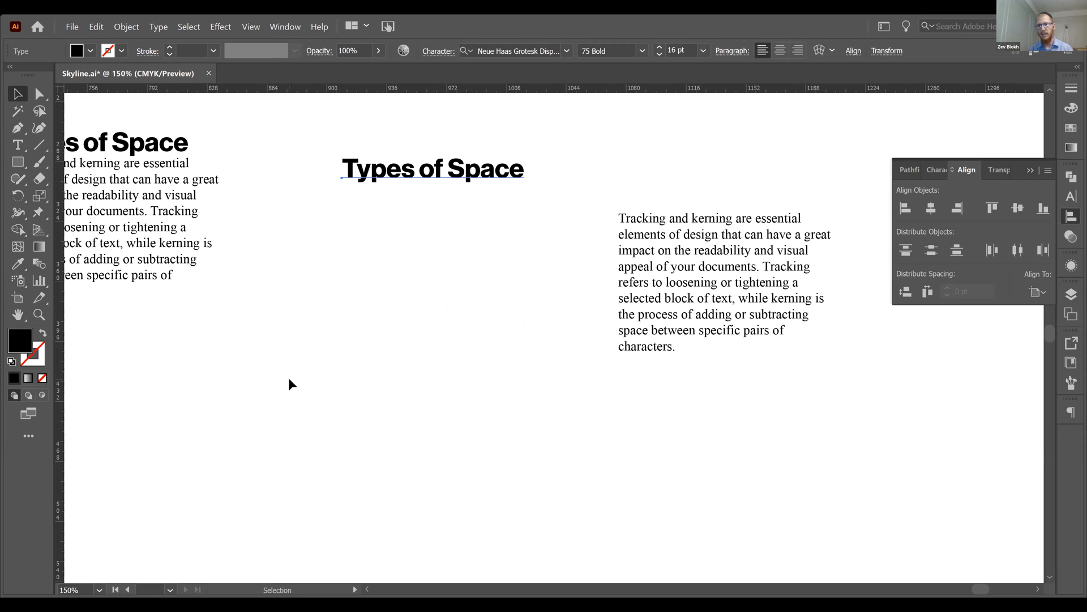
Step: Select the separate heading and its body text, and try aligning them horizontally to the left, center and right
{"action": "left_click_drag", "start_coordinate": [712, 132], "coordinate": [445, 306]}
{"action": "left_click", "coordinate": [883, 107]}
{"action": "left_click_drag", "start_coordinate": [885, 107], "coordinate": [293, 457]}
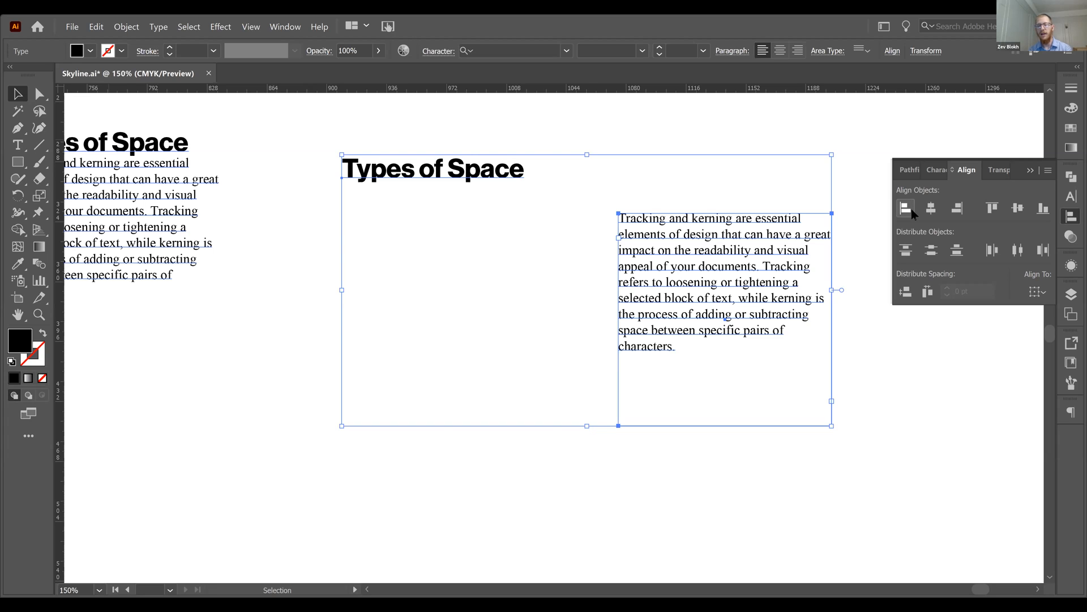
{"action": "left_click", "coordinate": [912, 211]}
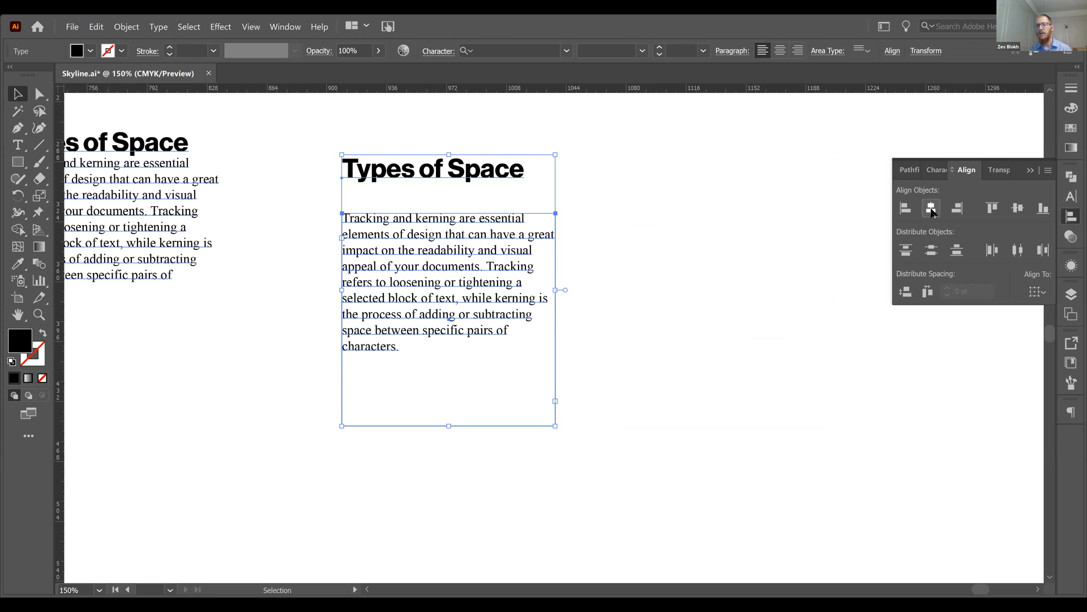
{"action": "left_click", "coordinate": [930, 209]}
{"action": "left_click", "coordinate": [957, 210]}
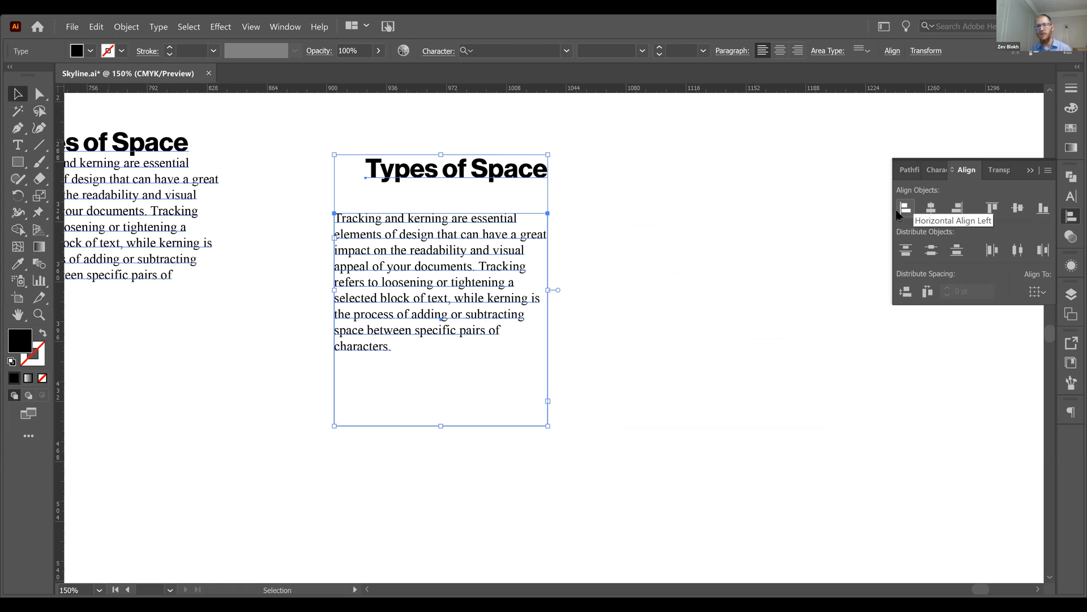
Step: Widen the separate body's text frame to the right by about half its width
{"action": "left_click", "coordinate": [601, 311]}
{"action": "left_click", "coordinate": [477, 292]}
{"action": "left_click_drag", "start_coordinate": [548, 319], "coordinate": [650, 318]}
Step: Try the left, center and right horizontal alignments on the heading and widened body text, finishing with left
{"action": "left_click", "coordinate": [509, 170], "text": "shift"}
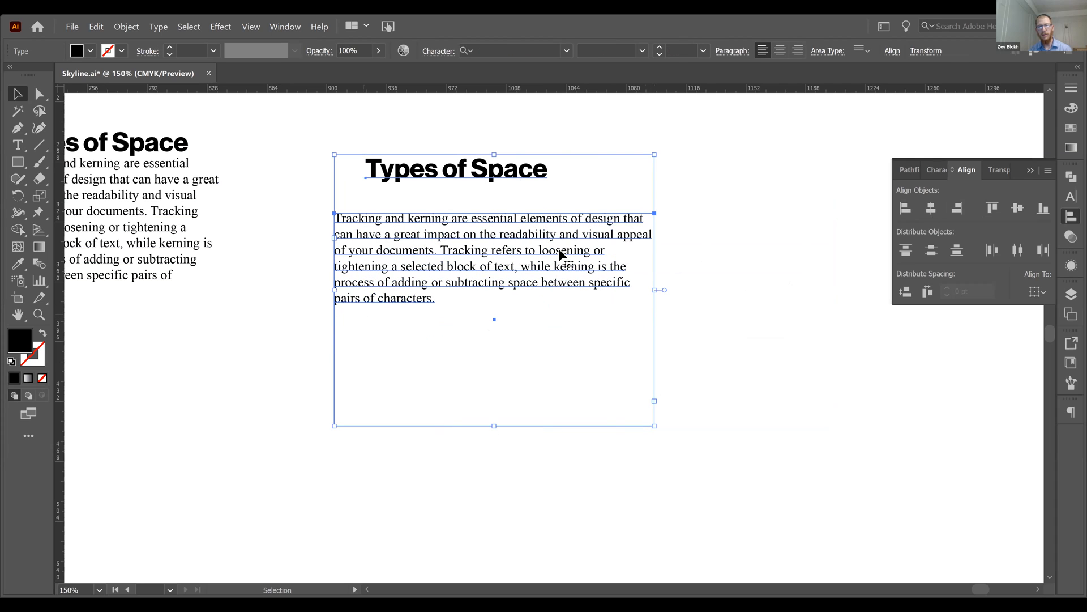
{"action": "left_click", "coordinate": [908, 211]}
{"action": "left_click", "coordinate": [931, 209]}
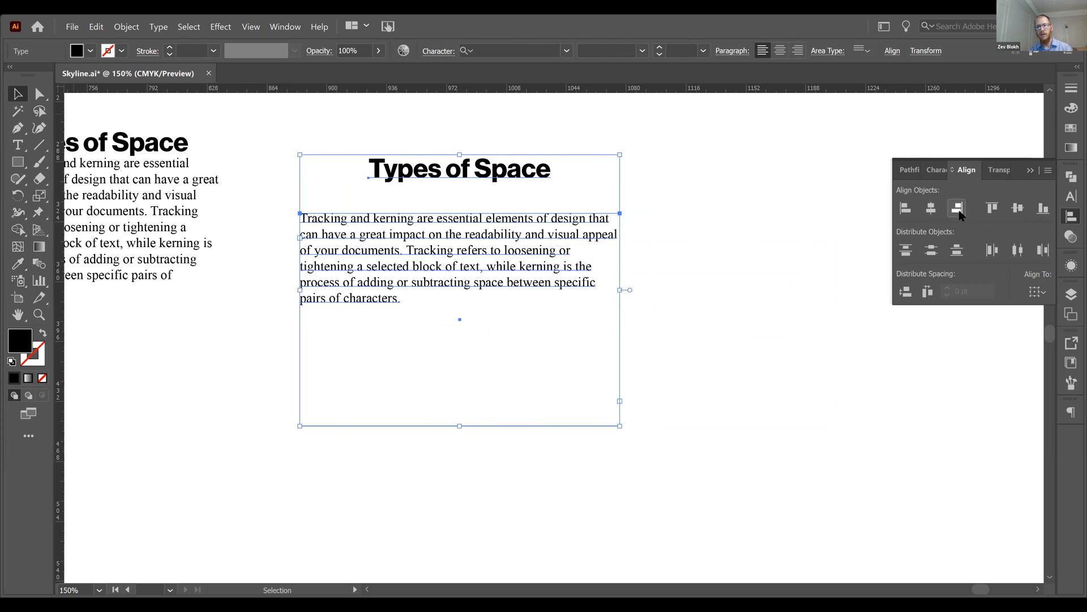
{"action": "left_click", "coordinate": [957, 208]}
{"action": "left_click", "coordinate": [931, 209]}
{"action": "left_click", "coordinate": [906, 208]}
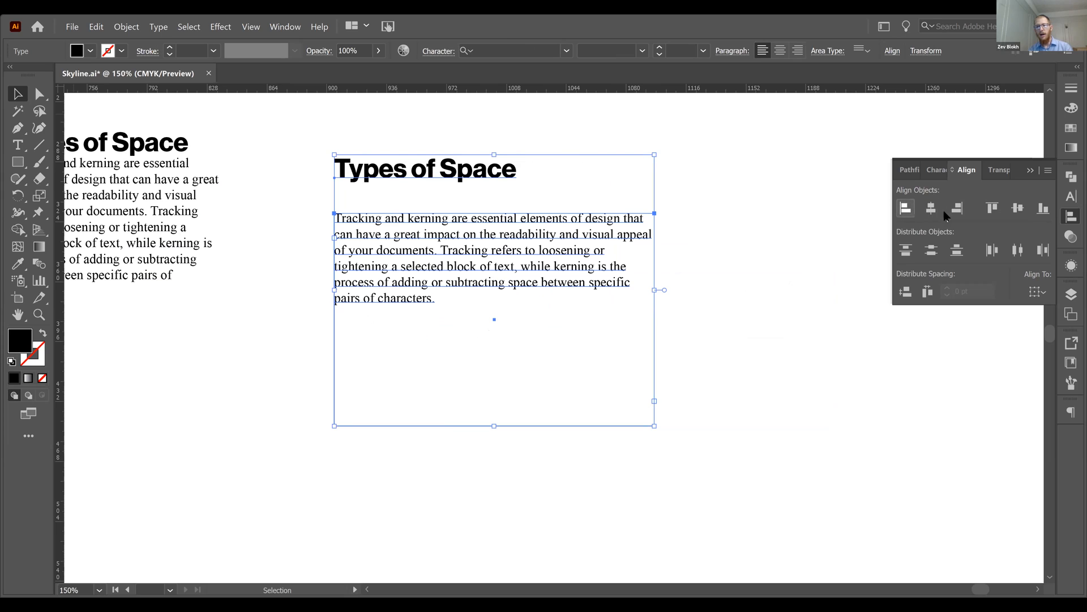
{"action": "left_click", "coordinate": [828, 259]}
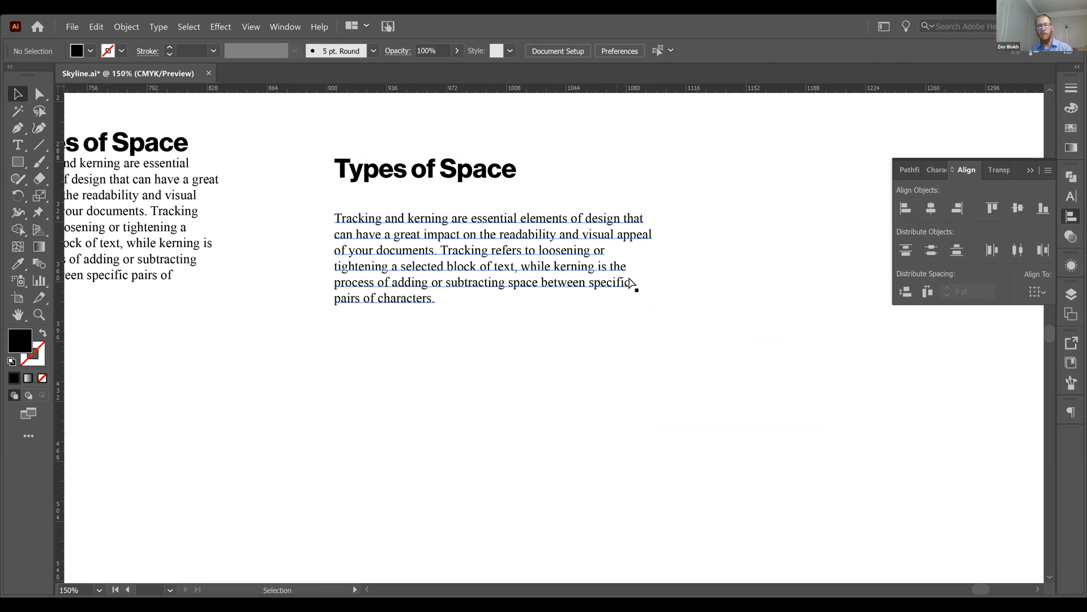
Step: Undo the horizontal alignments and the frame widening for the separate heading and body text
{"action": "key", "text": "ctrl+z"}
{"action": "key", "text": "ctrl+z"}
{"action": "key", "text": "ctrl+z"}
{"action": "key", "text": "ctrl+z"}
{"action": "key", "text": "ctrl+z"}
{"action": "key", "text": "ctrl+z"}
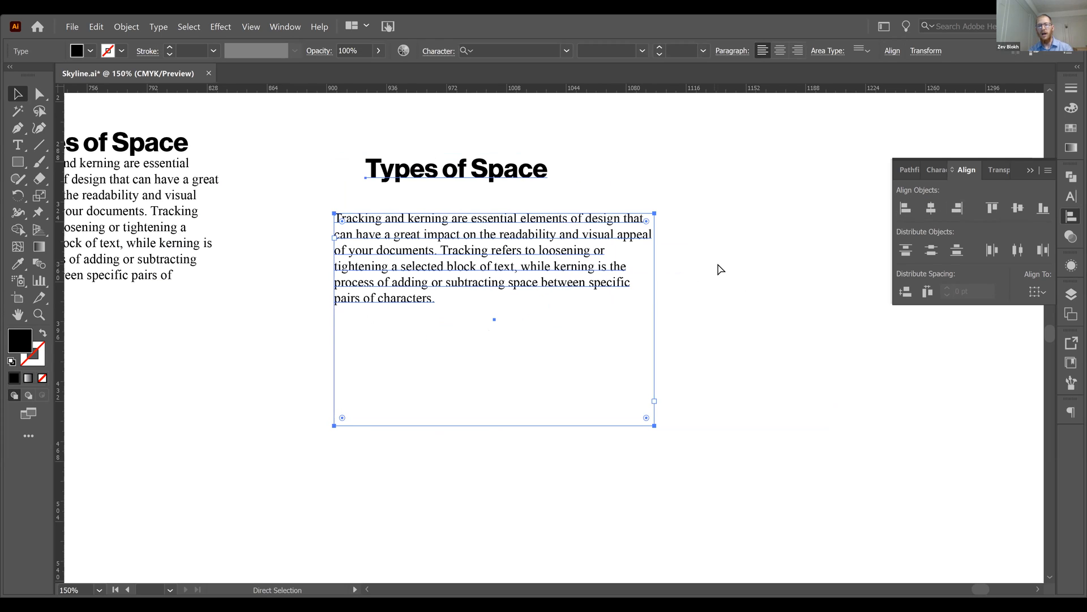
{"action": "key", "text": "ctrl+z"}
{"action": "key", "text": "ctrl+z"}
{"action": "key", "text": "ctrl+z"}
{"action": "key", "text": "ctrl+z"}
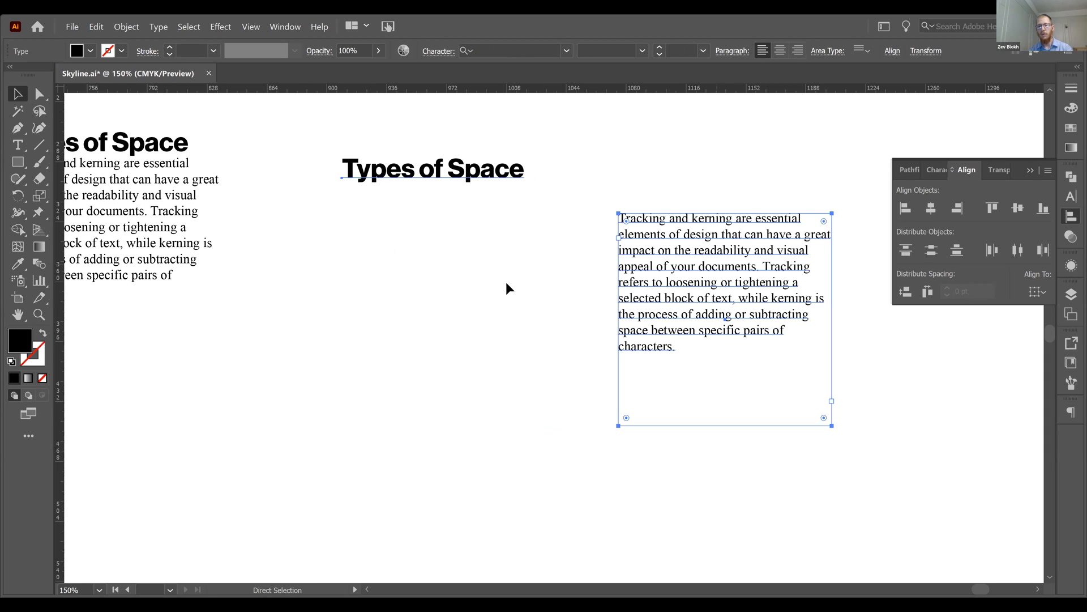
{"action": "key", "text": "ctrl+z"}
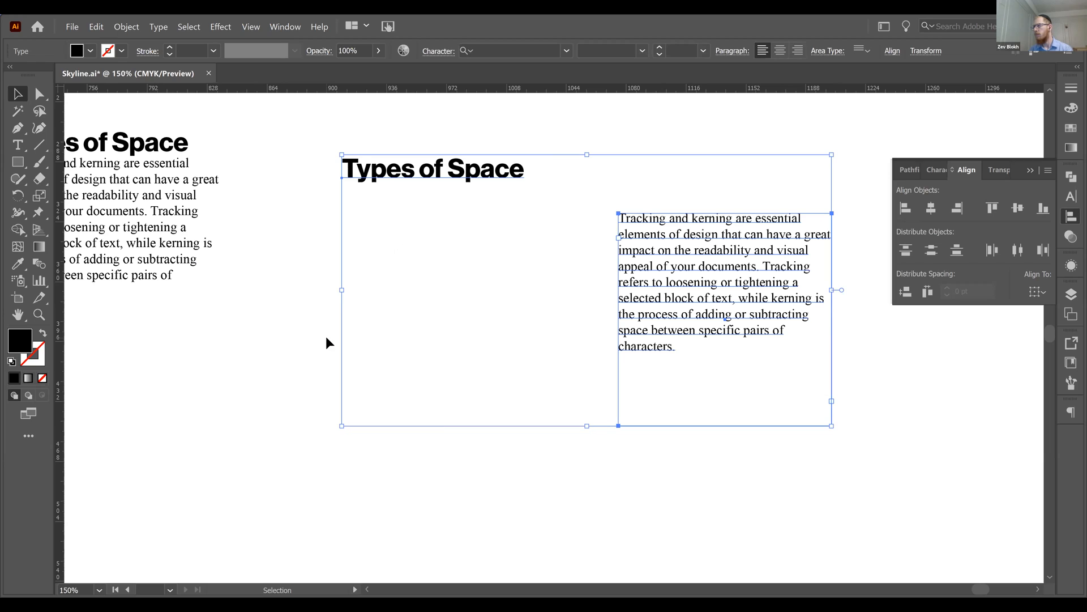
Step: Align the top edges of the separate heading and body text, and move the heading about 39 pt horizontally toward the body
{"action": "left_click", "coordinate": [986, 212]}
{"action": "left_click", "coordinate": [498, 309]}
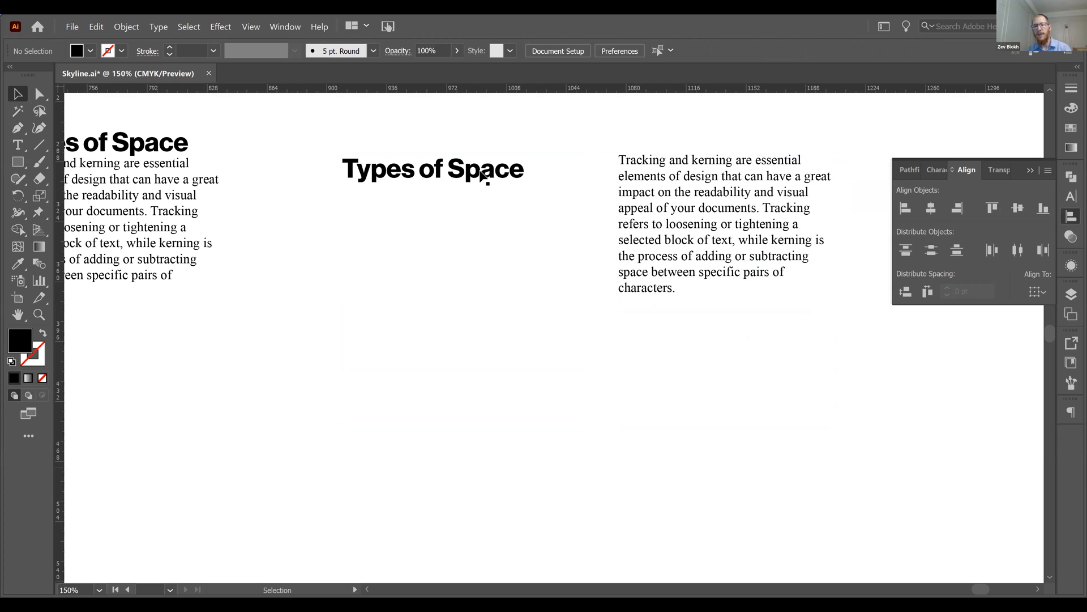
{"action": "left_click_drag", "start_coordinate": [481, 171], "coordinate": [546, 165]}
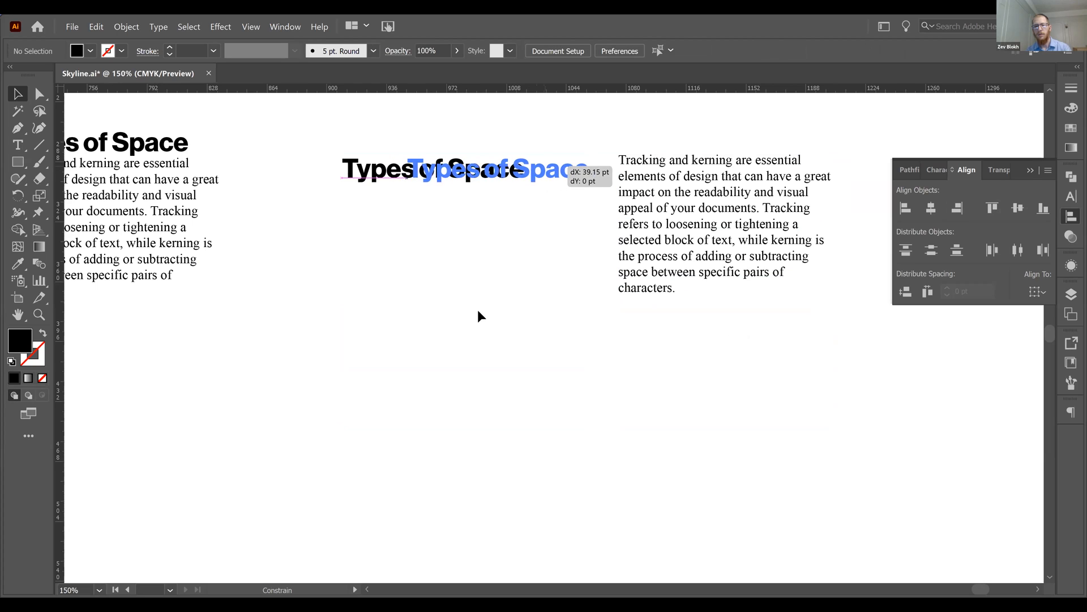
{"action": "left_click", "coordinate": [613, 325]}
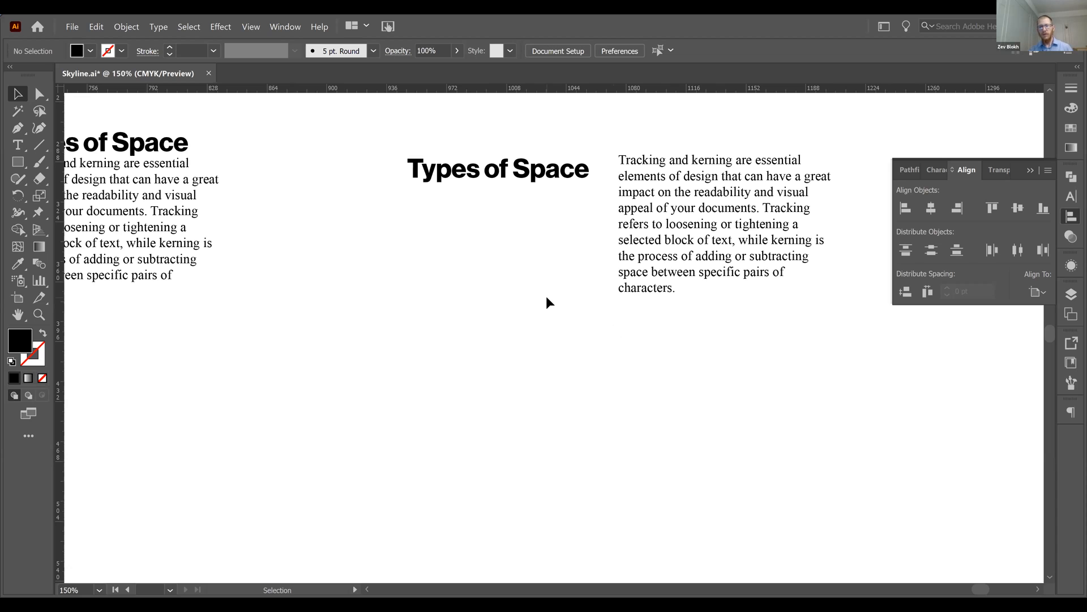
Step: Examine the font styles available for the separate heading's full text, keep 75 Bold, and deselect the heading
{"action": "left_click", "coordinate": [462, 164]}
{"action": "double_click", "coordinate": [462, 164]}
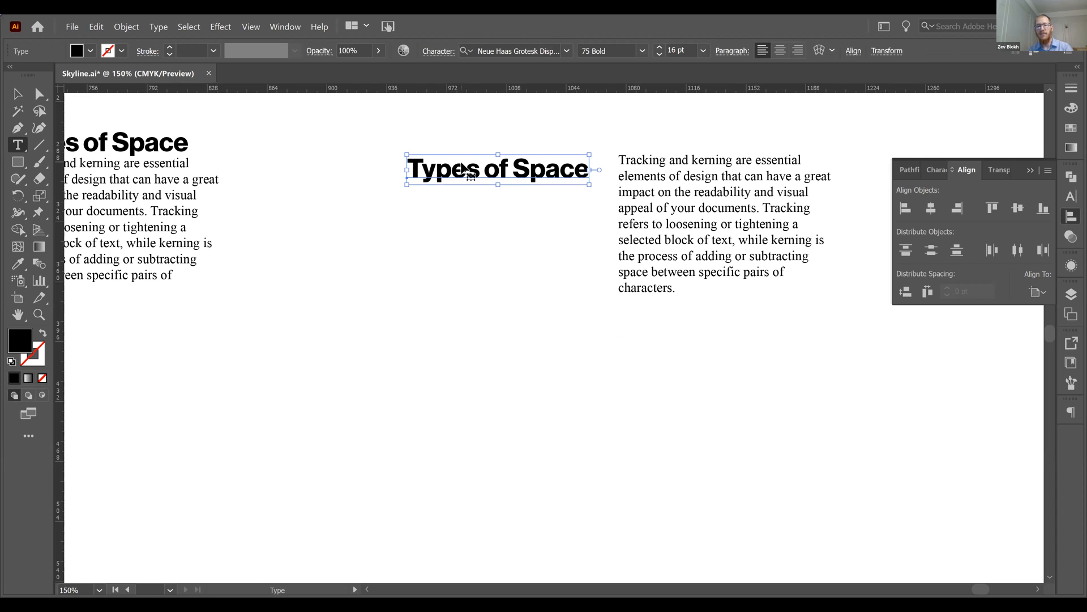
{"action": "key", "text": "ctrl+a"}
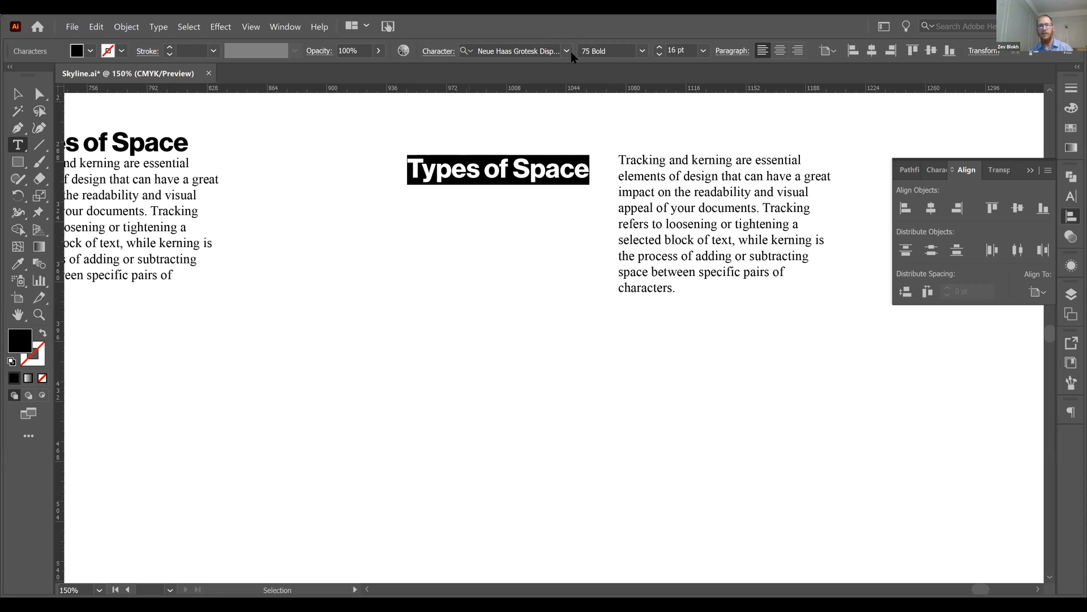
{"action": "left_click", "coordinate": [642, 52]}
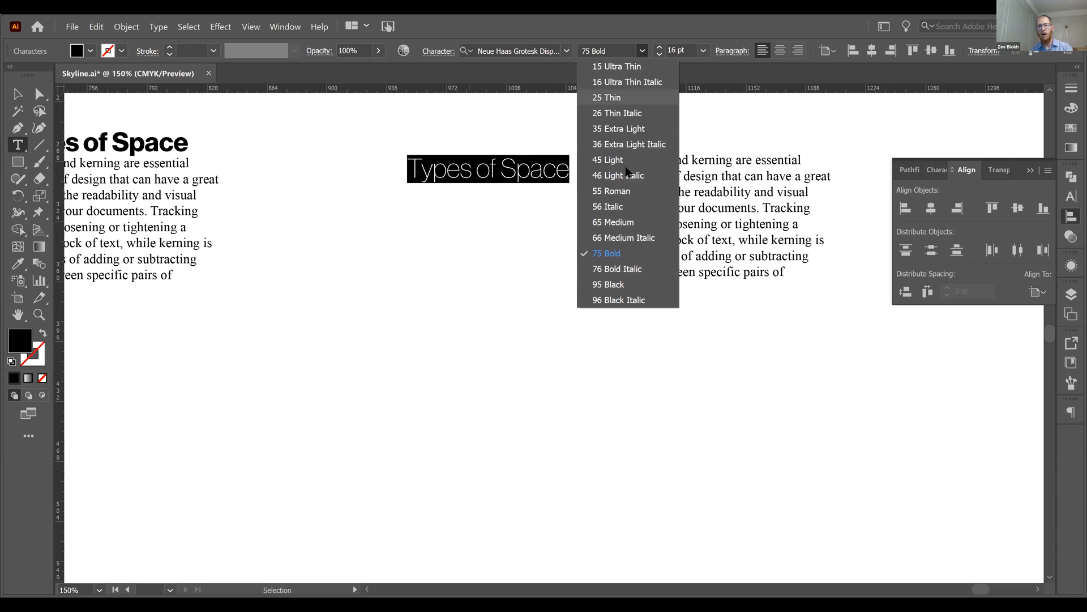
{"action": "left_click", "coordinate": [629, 255]}
{"action": "key", "text": "Escape"}
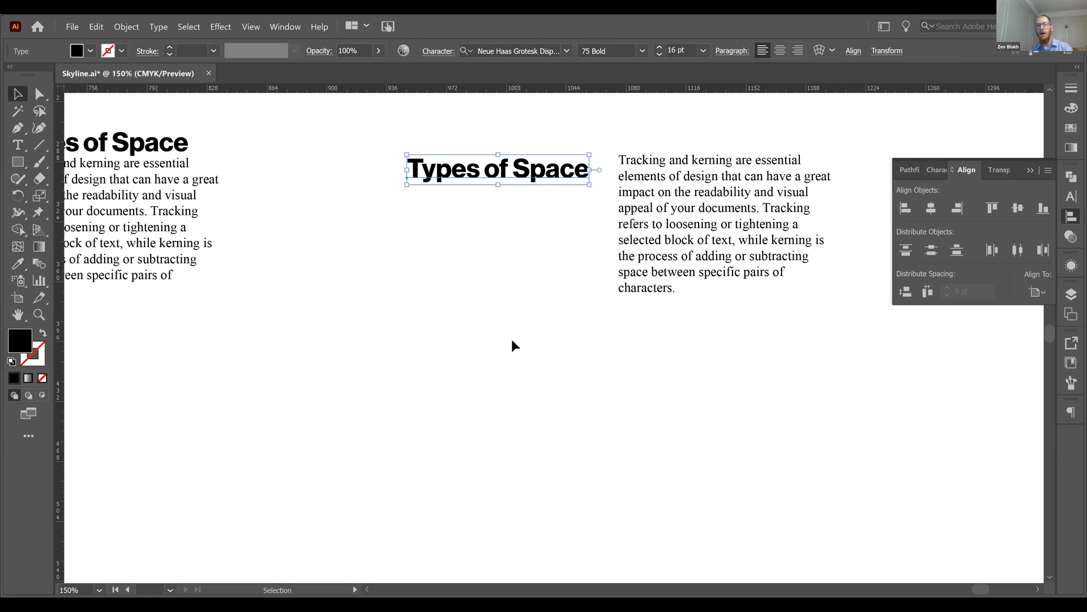
{"action": "left_click", "coordinate": [514, 483]}
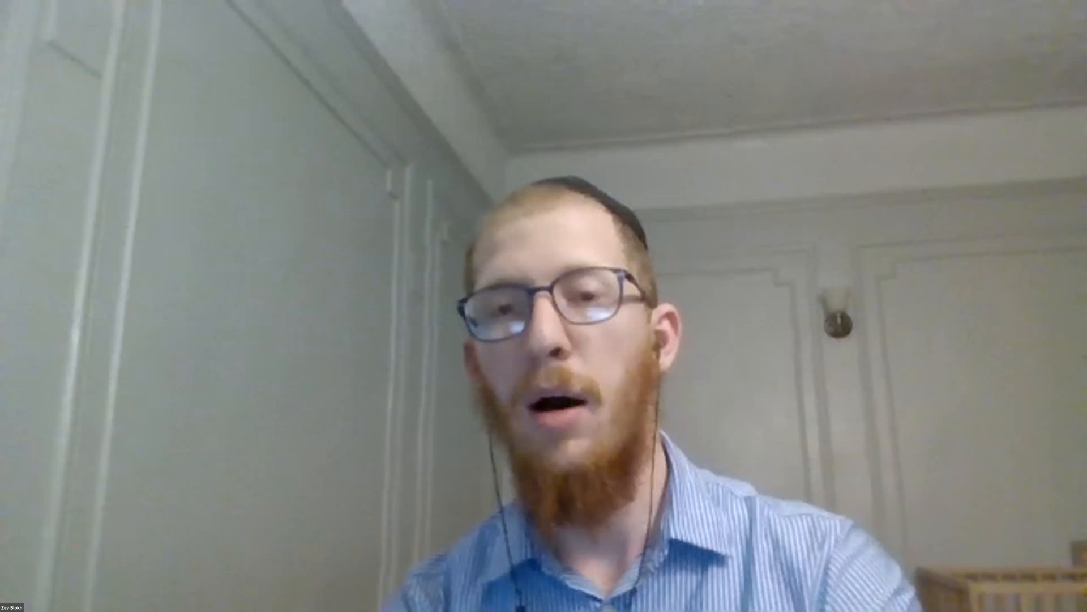